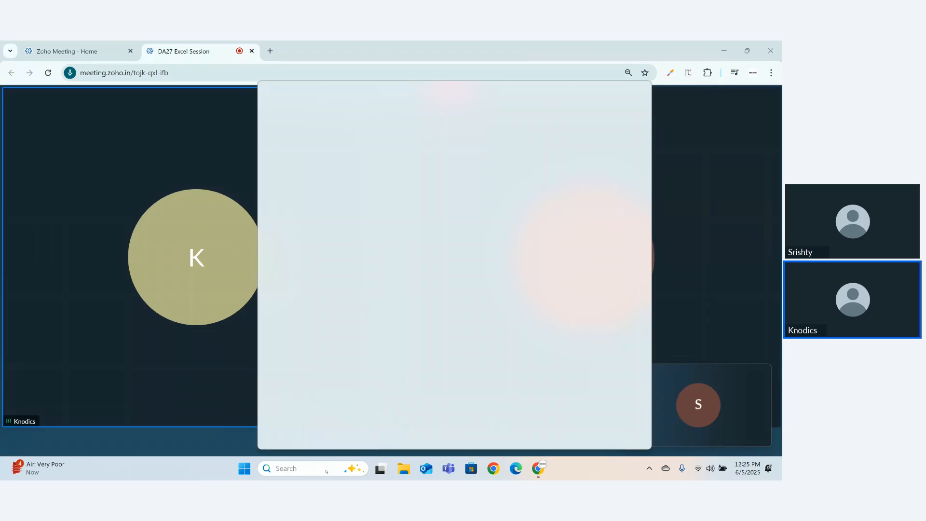
# Open Excel and create a new blank workbook.
pyautogui.write('EXE')
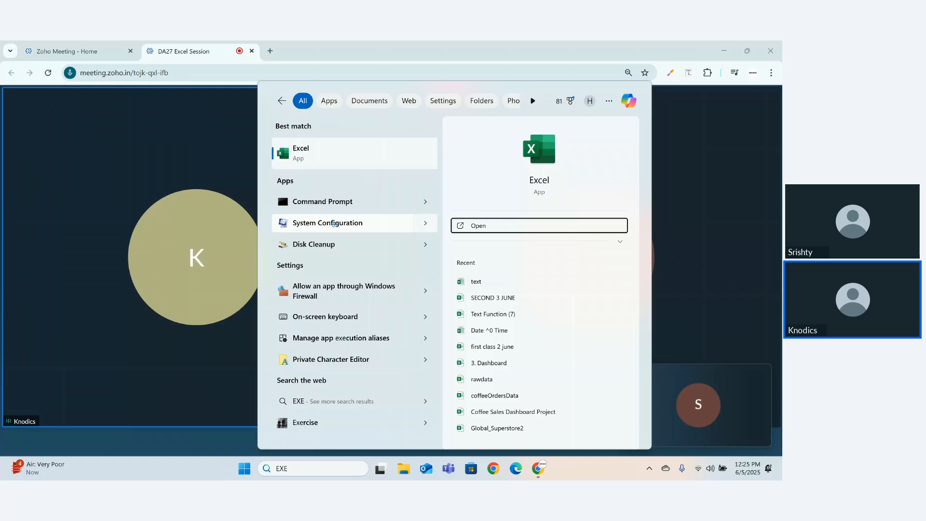
pyautogui.press('Escape')
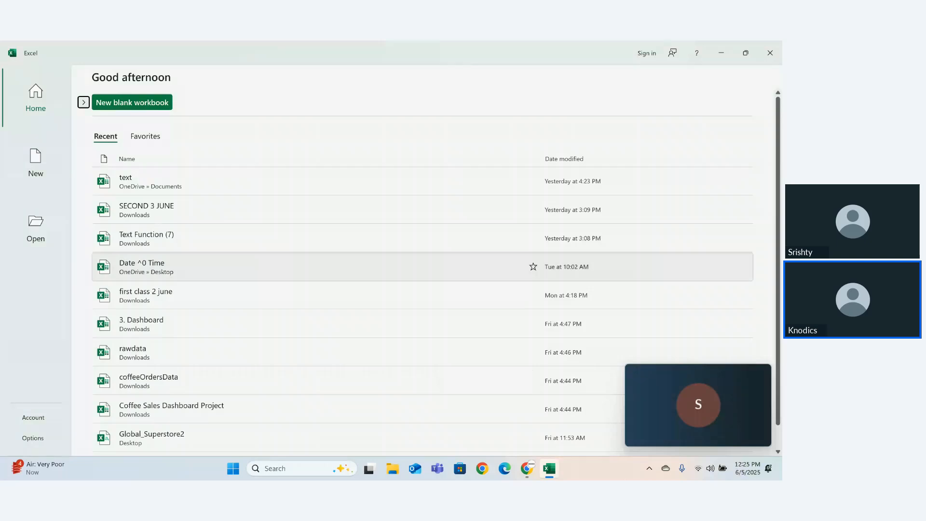
pyautogui.click(127, 104)
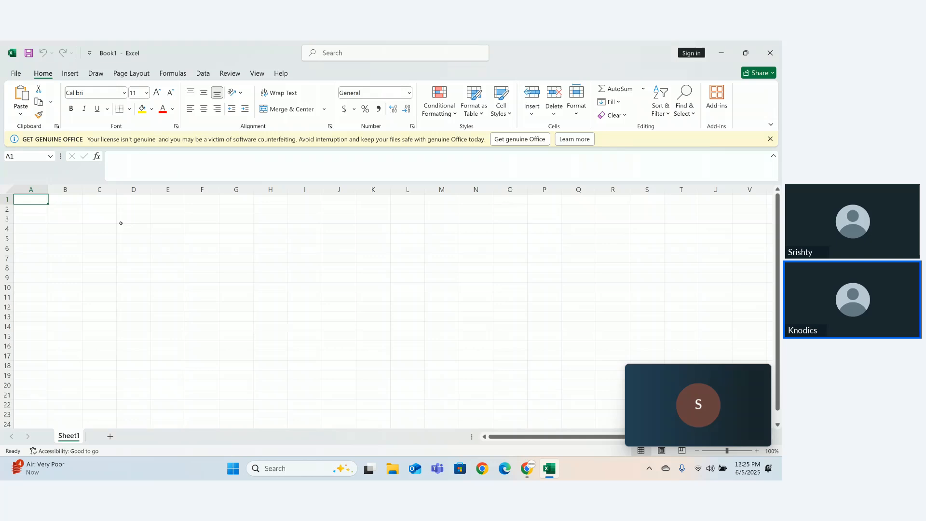
pyautogui.write('54')
pyautogui.hotkey('ctrl', 'Return')
pyautogui.press('Return')
pyautogui.write('6 ')
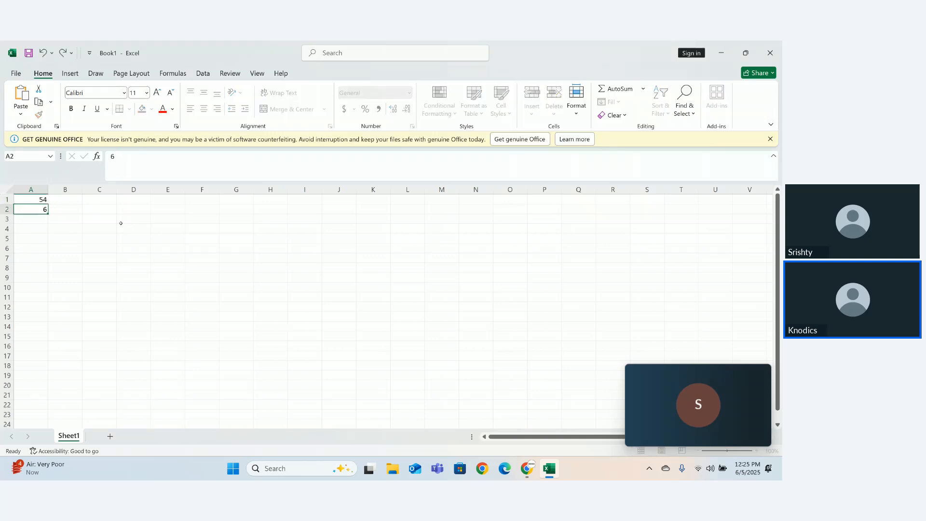
pyautogui.write('87 98 9  87 6')
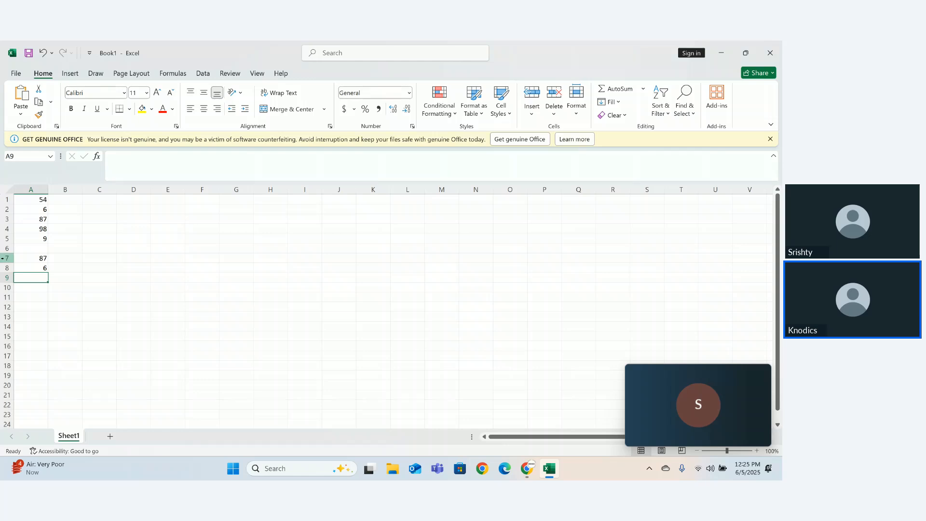
pyautogui.click(36, 244)
pyautogui.write('23')
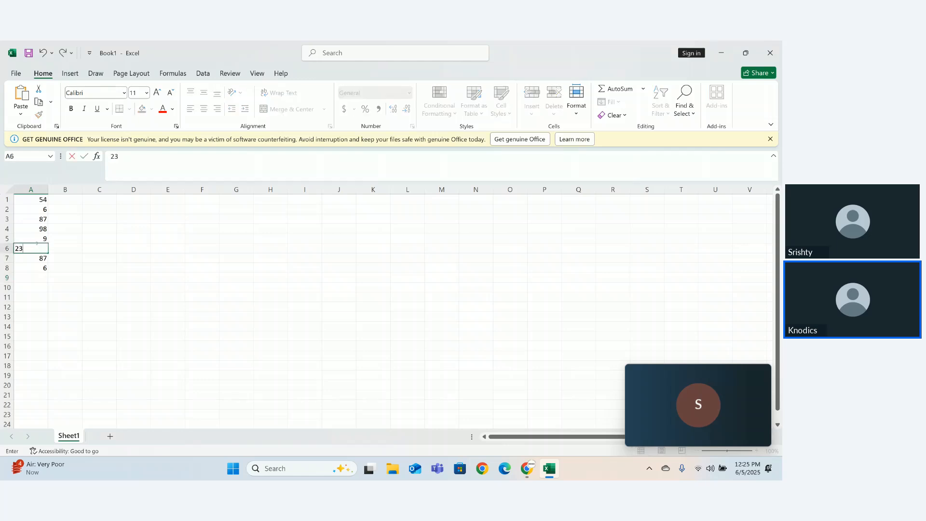
pyautogui.press('Return')
pyautogui.moveTo(39, 200); pyautogui.dragTo(44, 264)
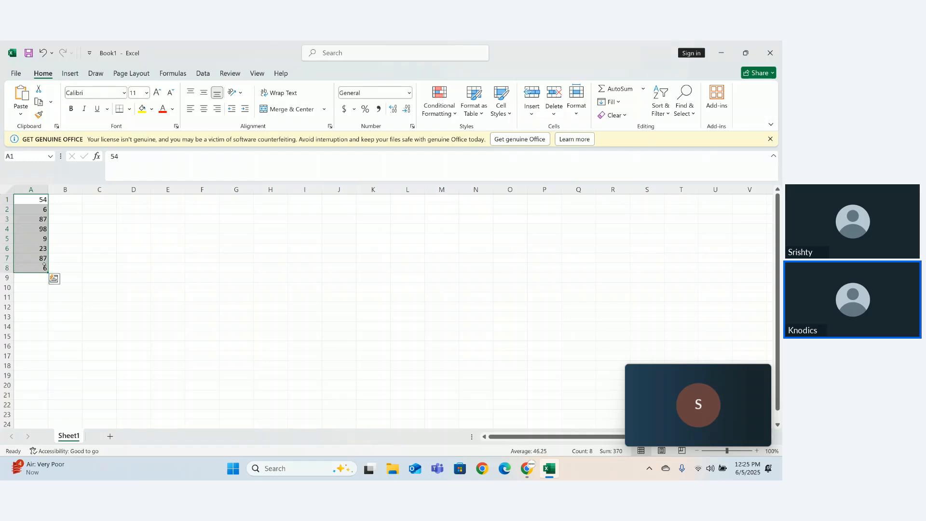
pyautogui.hotkey('ctrl', 'c')
pyautogui.press('Delete')
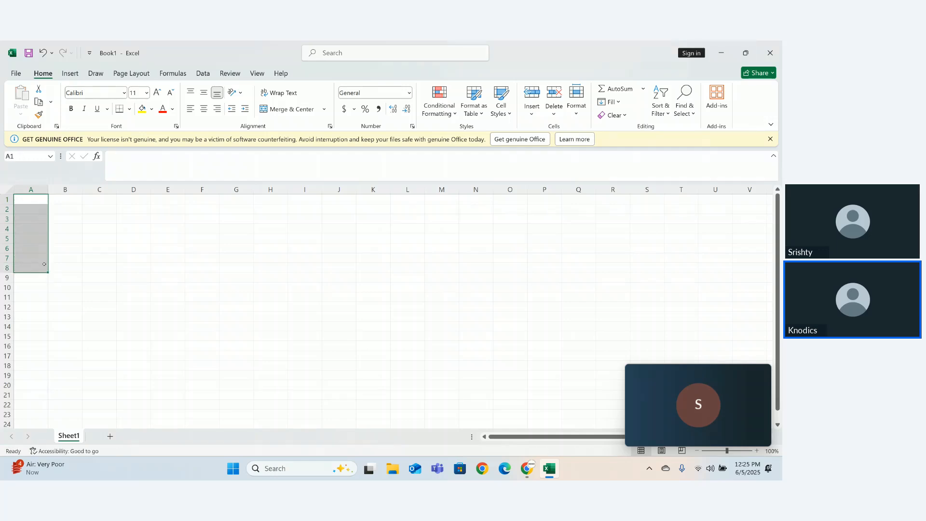
# Enter the column heading "Marks" in cell A1.
pyautogui.click(23, 200)
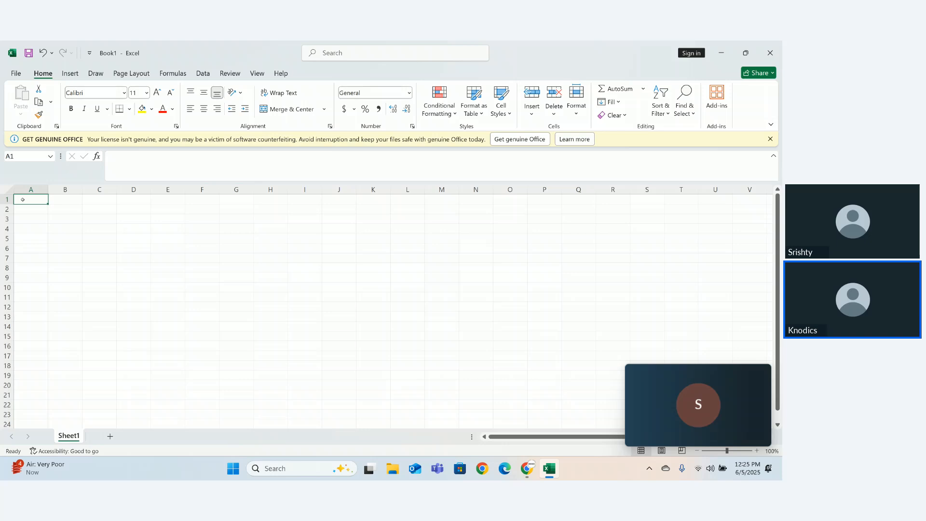
pyautogui.write('mARKS')
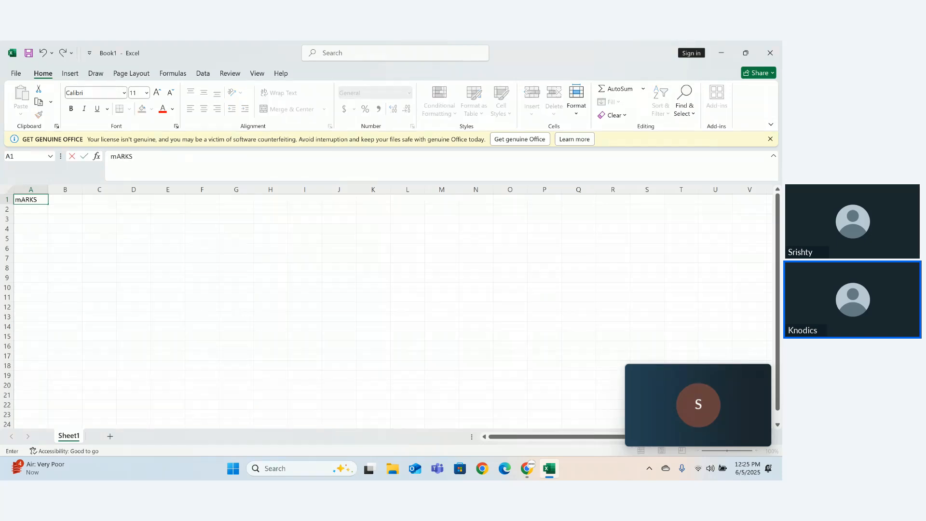
pyautogui.press('BackSpace')
pyautogui.press('BackSpace')
pyautogui.press('BackSpace')
pyautogui.press('BackSpace')
pyautogui.write('Marks')
pyautogui.press('Return')
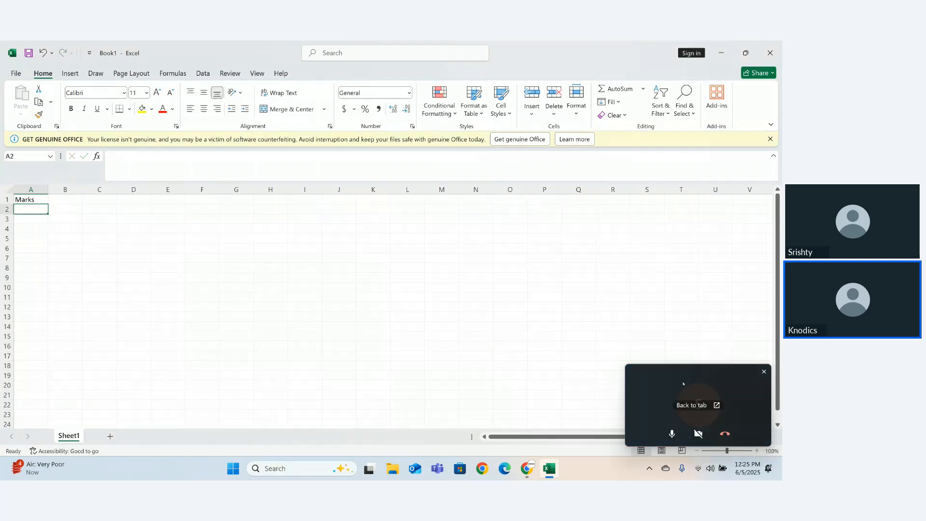
# Enter the values 21, 23, 43, 54, 65, 67, 67, 5421 and 21 in cells A2 to A10 under the Marks heading.
pyautogui.moveTo(680, 381); pyautogui.dragTo(681, 345)
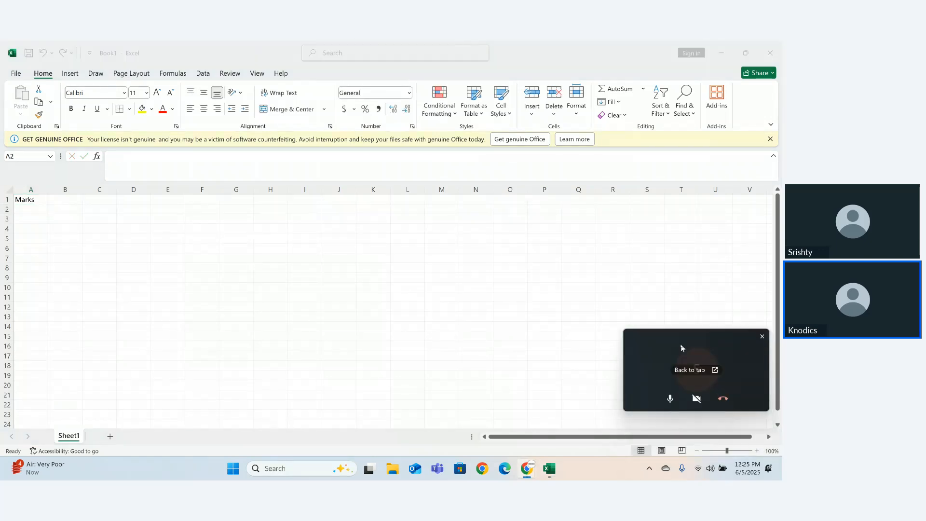
pyautogui.click(734, 454)
pyautogui.click(733, 452)
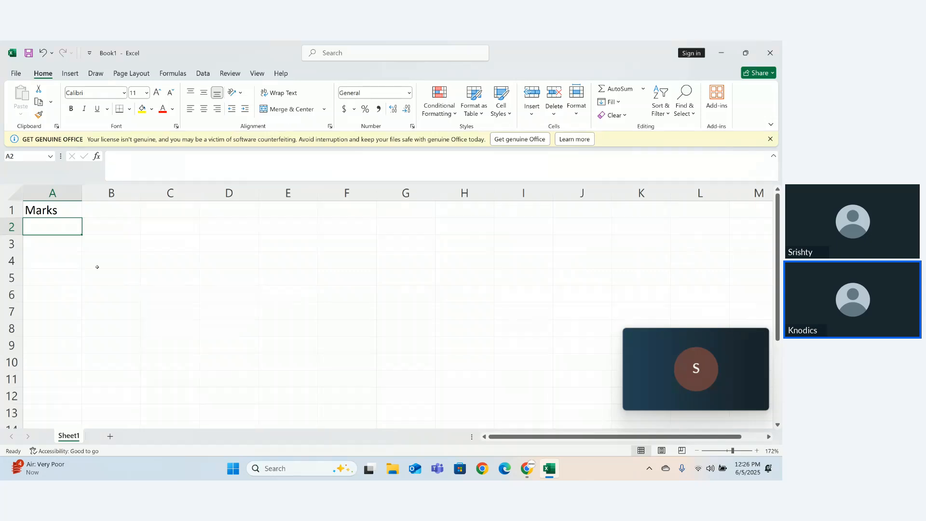
pyautogui.moveTo(39, 226); pyautogui.dragTo(40, 332)
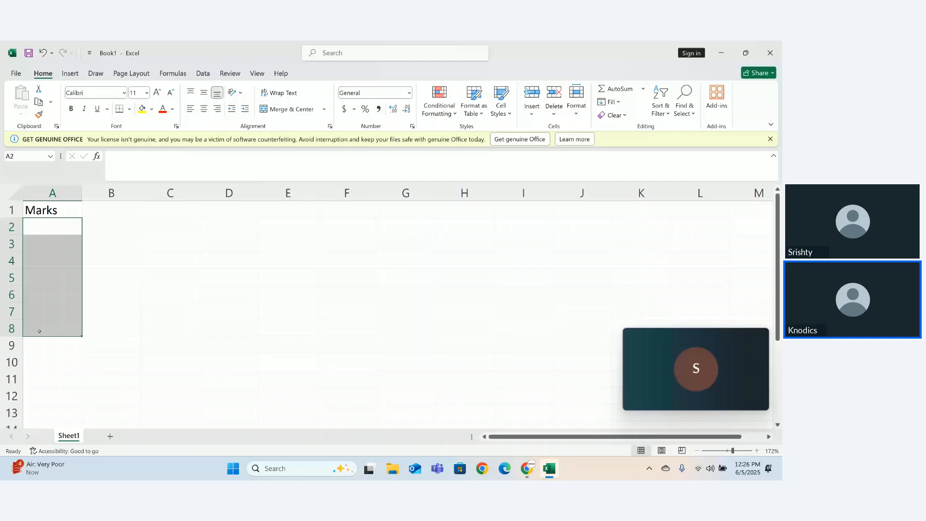
pyautogui.click(45, 237)
pyautogui.click(44, 227)
pyautogui.write('21')
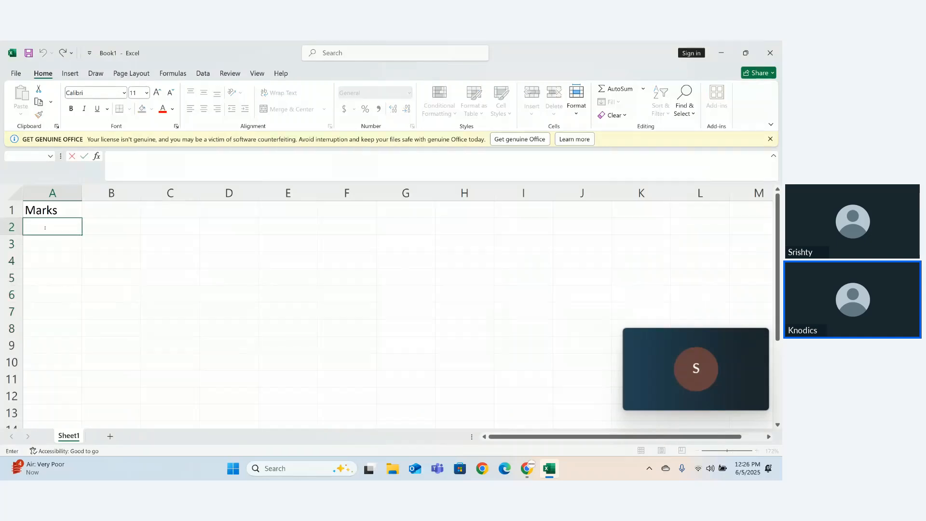
pyautogui.press('Return')
pyautogui.write('23')
pyautogui.press('Return')
pyautogui.write('43')
pyautogui.press('Return')
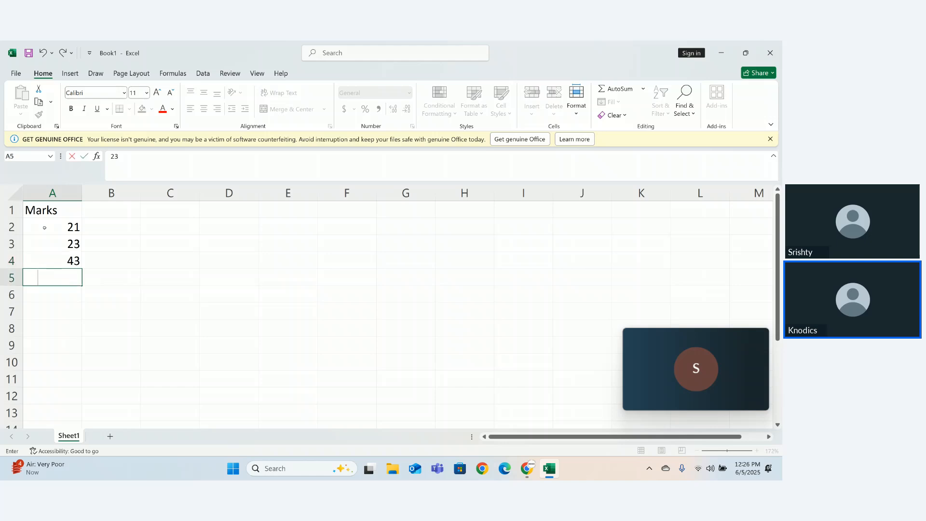
pyautogui.write('54')
pyautogui.press('Return')
pyautogui.write('65 67 67 5421 21')
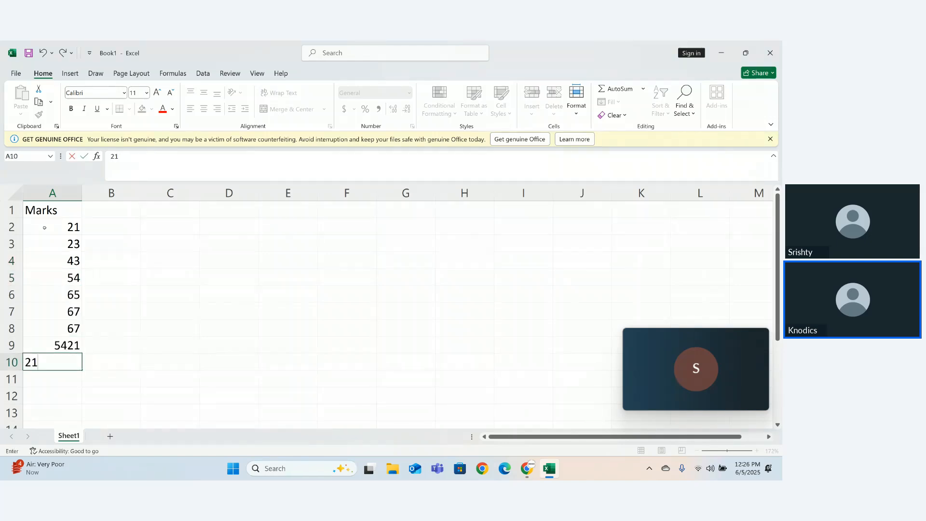
pyautogui.press('Return')
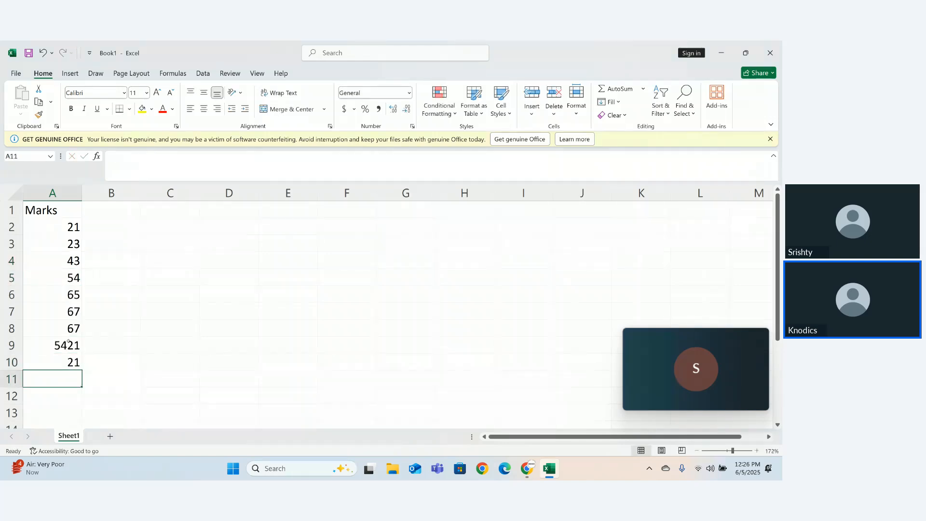
# Correct the mark in cell A9 to 52.
pyautogui.doubleClick(68, 341)
pyautogui.press('BackSpace')
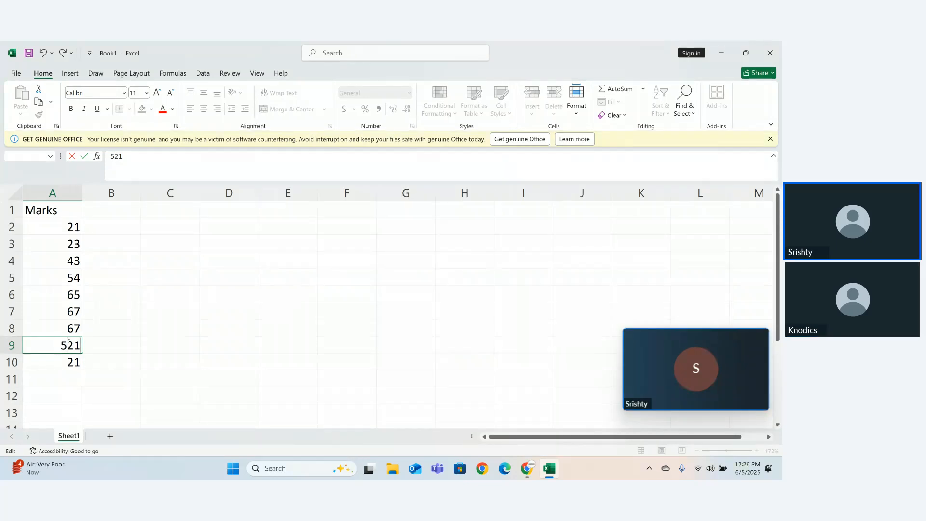
pyautogui.press('BackSpace')
pyautogui.press('Return')
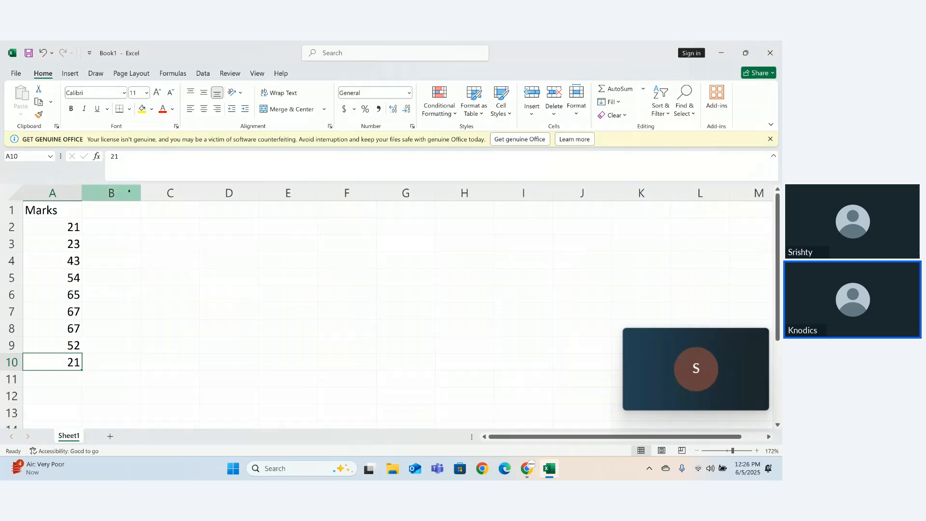
# Enter the heading "student fails / pass" in cell B1 and fit column B's width to it.
pyautogui.click(122, 211)
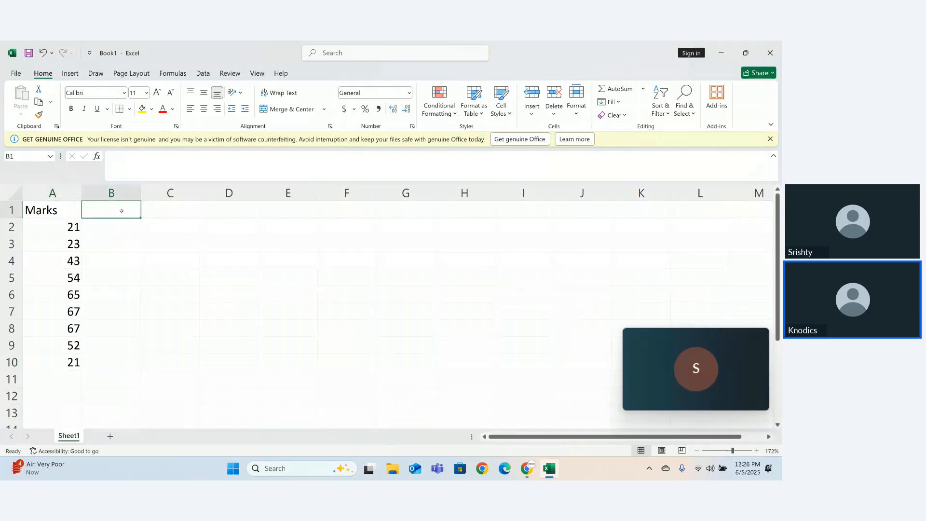
pyautogui.write('stent')
pyautogui.press('BackSpace')
pyautogui.press('BackSpace')
pyautogui.press('BackSpace')
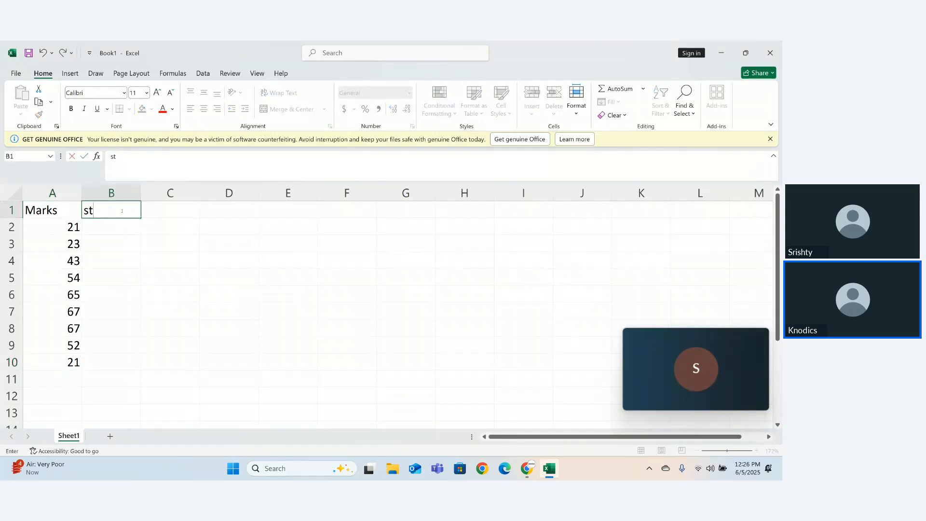
pyautogui.write('udent fa')
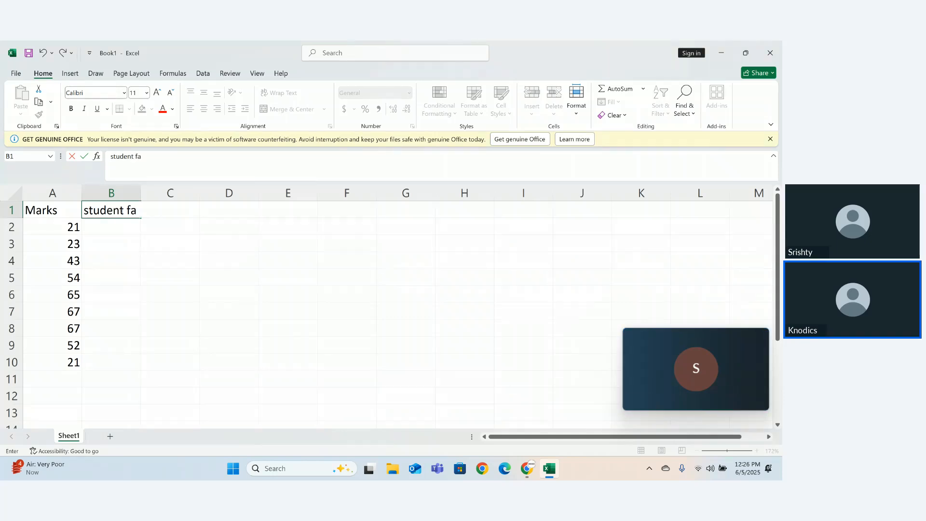
pyautogui.write('ils / pass')
pyautogui.press('Return')
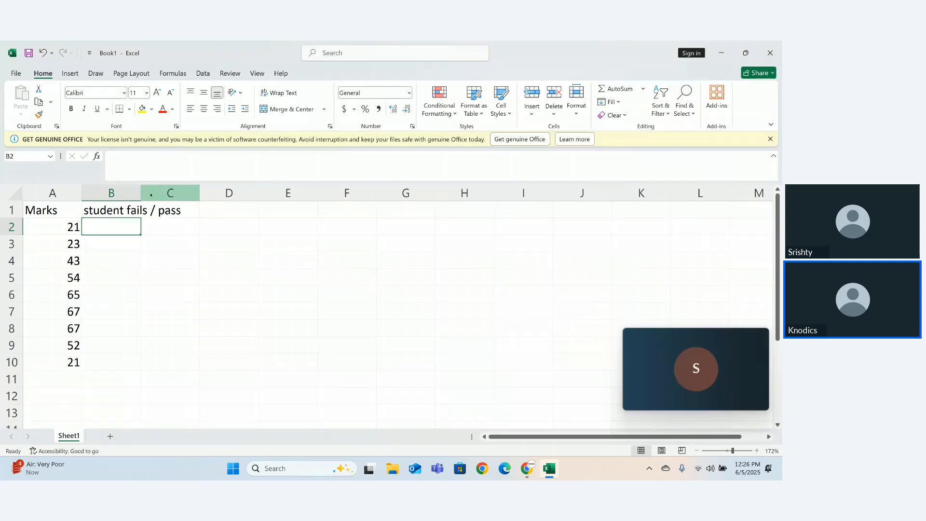
pyautogui.doubleClick(141, 193)
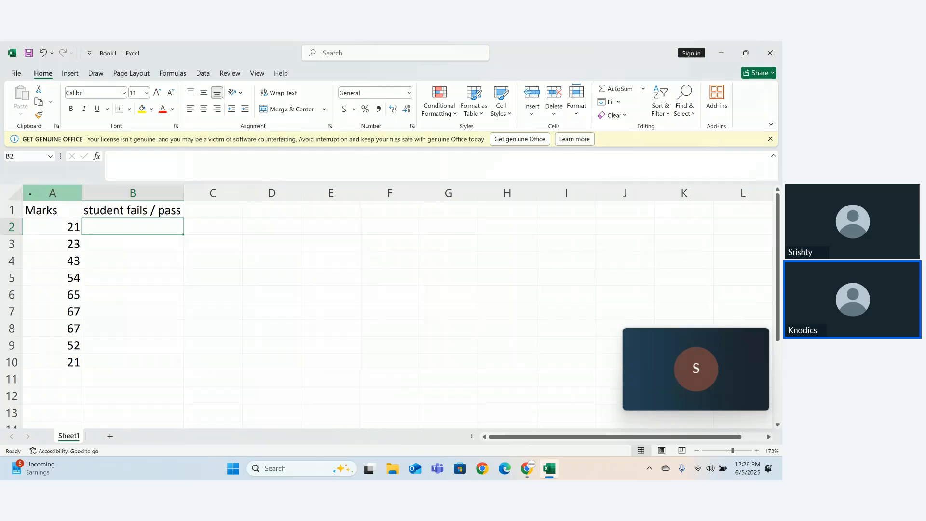
# Insert an empty column before the Marks column.
pyautogui.click(41, 195)
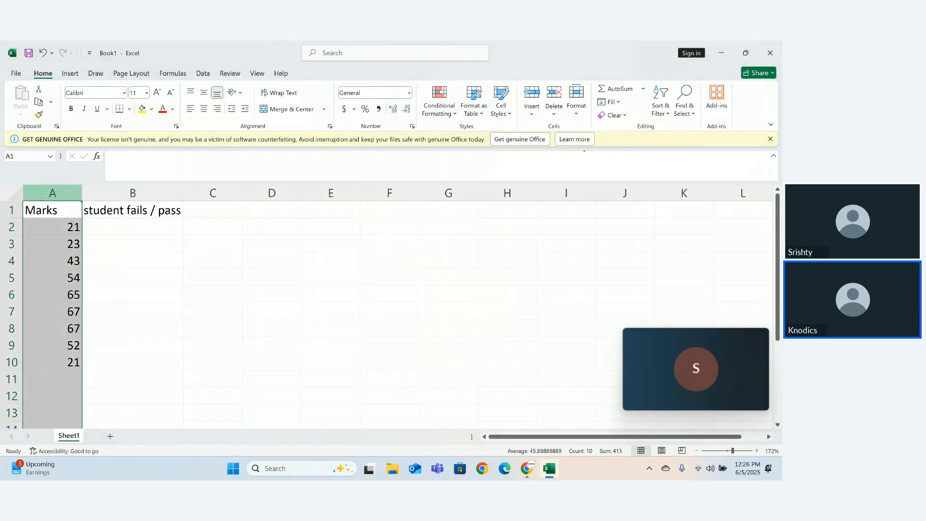
pyautogui.rightClick(42, 199)
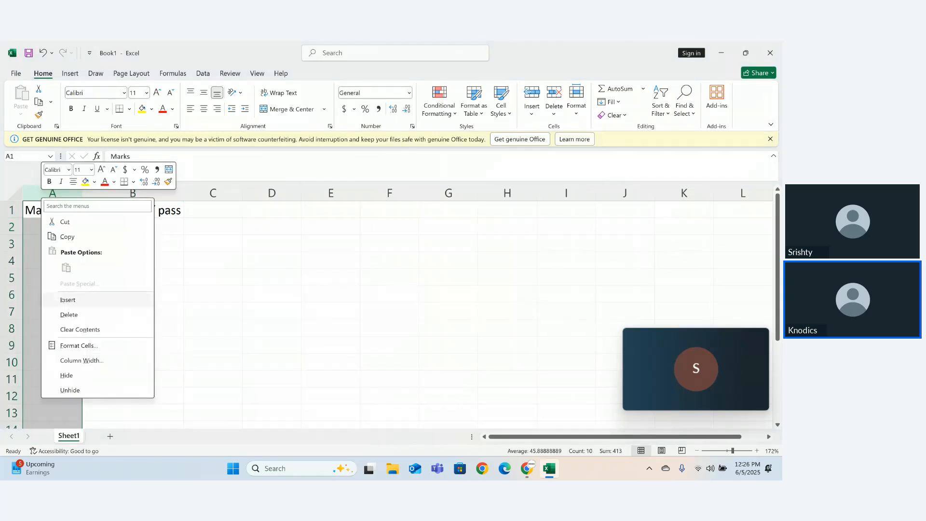
pyautogui.click(63, 300)
# Enter the heading "Std Name" in cell A1 of the new column.
pyautogui.click(55, 213)
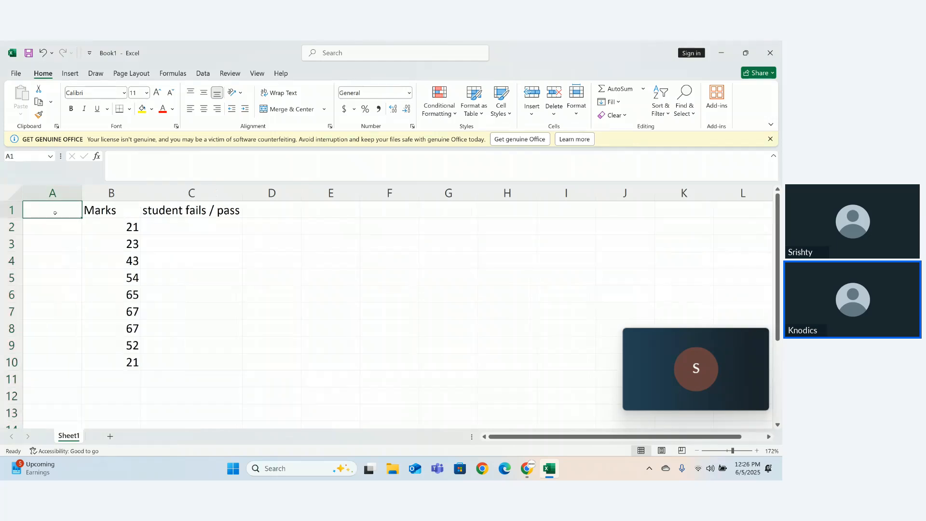
pyautogui.write('Std ')
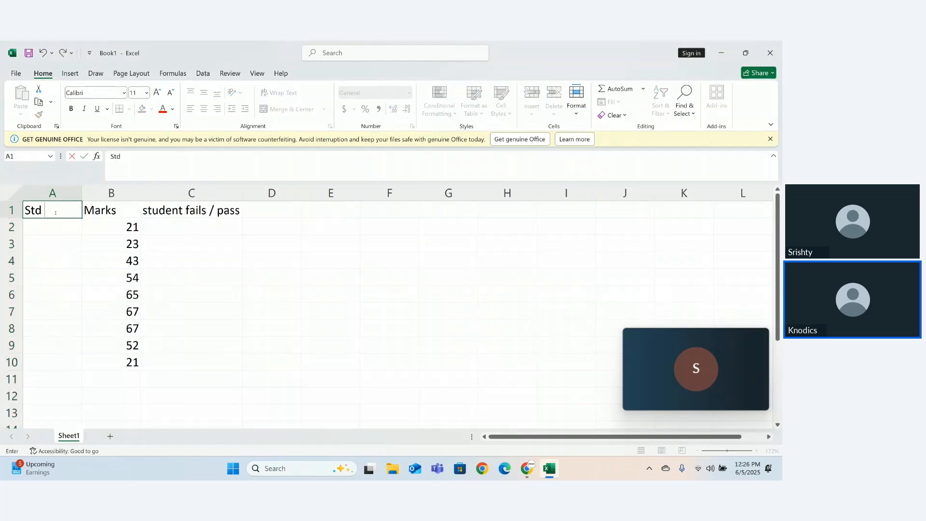
pyautogui.write('Ma')
pyautogui.press('BackSpace')
pyautogui.write('ame')
pyautogui.press('Return')
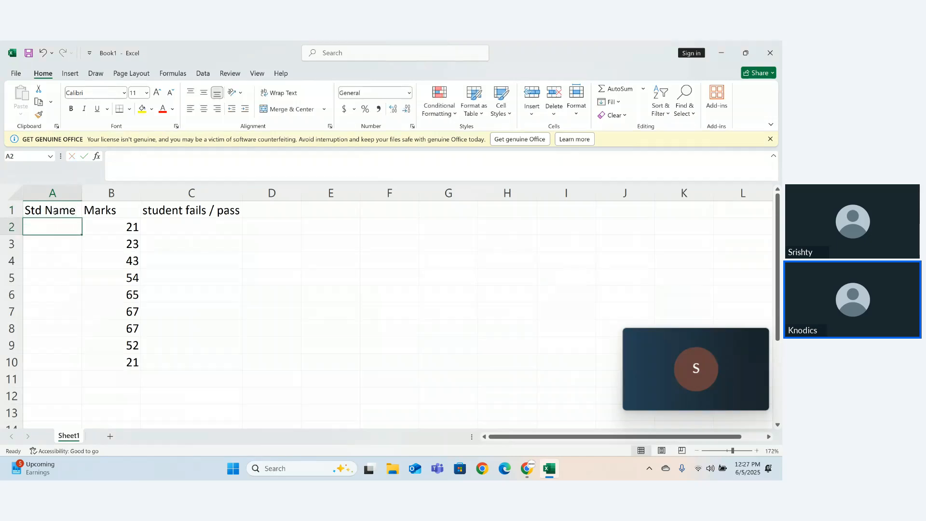
# Enter four students' first names in cells A2 to A5 of the Std Name column.
pyautogui.write('Amit')
pyautogui.press('Return')
pyautogui.write('R')
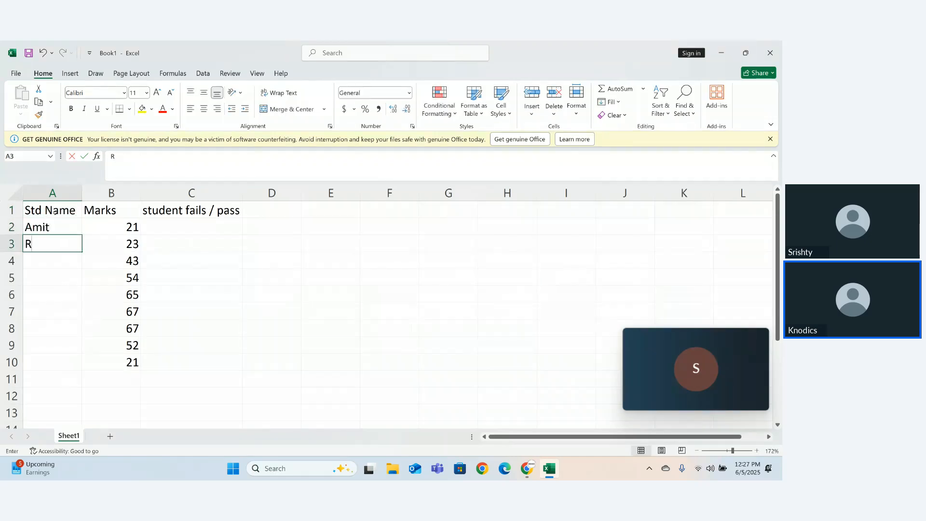
pyautogui.write('aju')
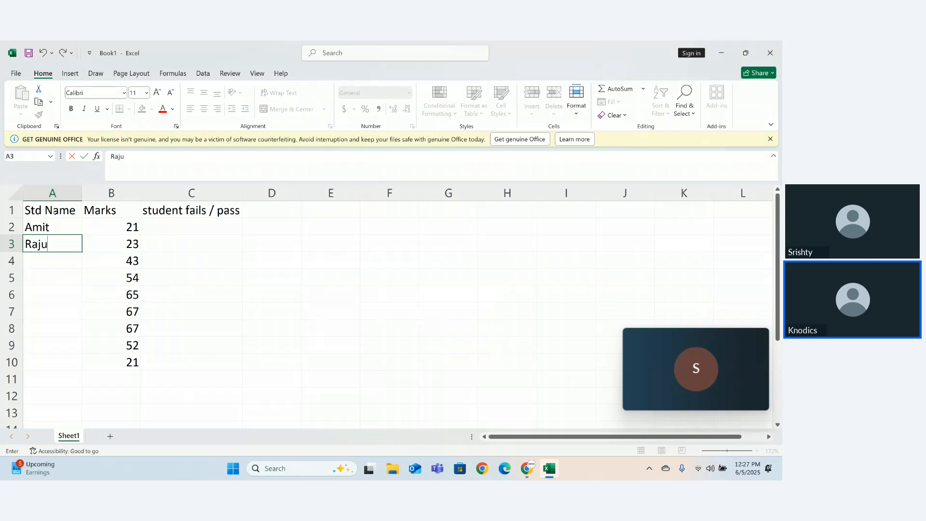
pyautogui.press('Return')
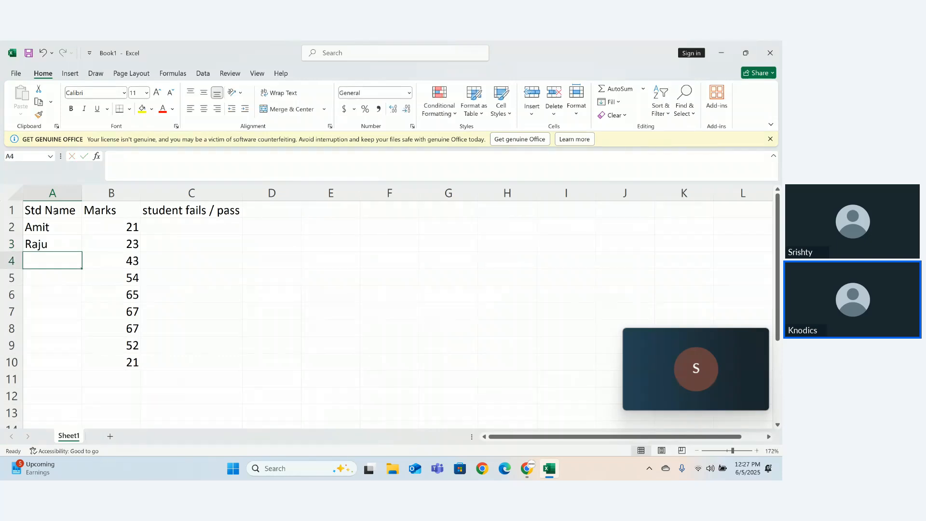
pyautogui.write('S')
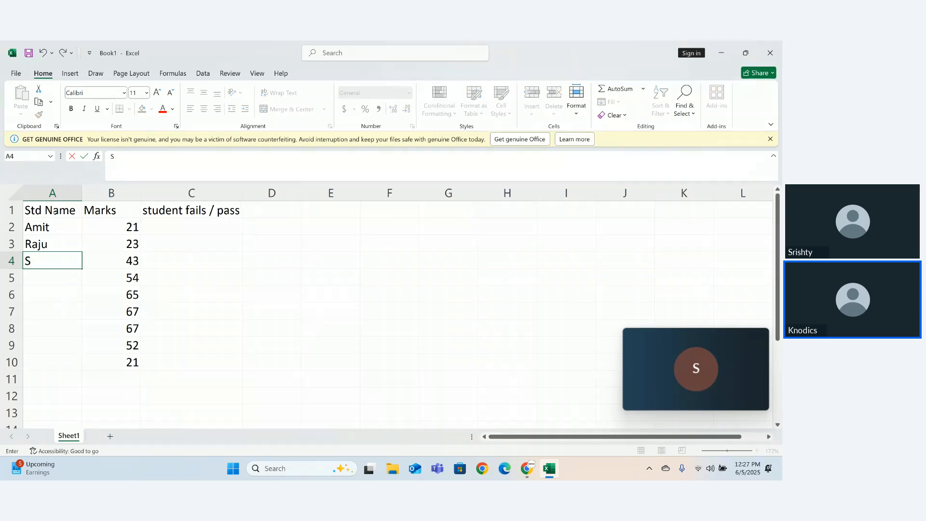
pyautogui.write('hyam')
pyautogui.press('Return')
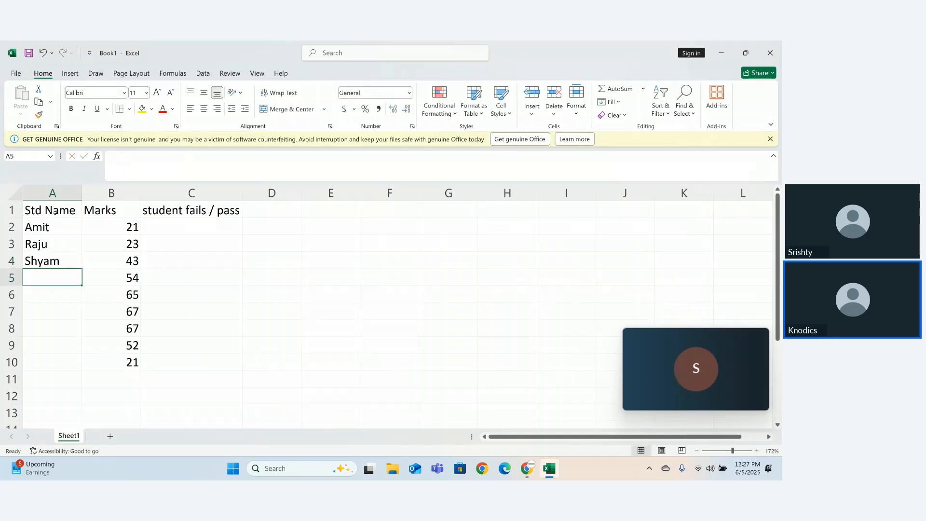
pyautogui.write('RAtul')
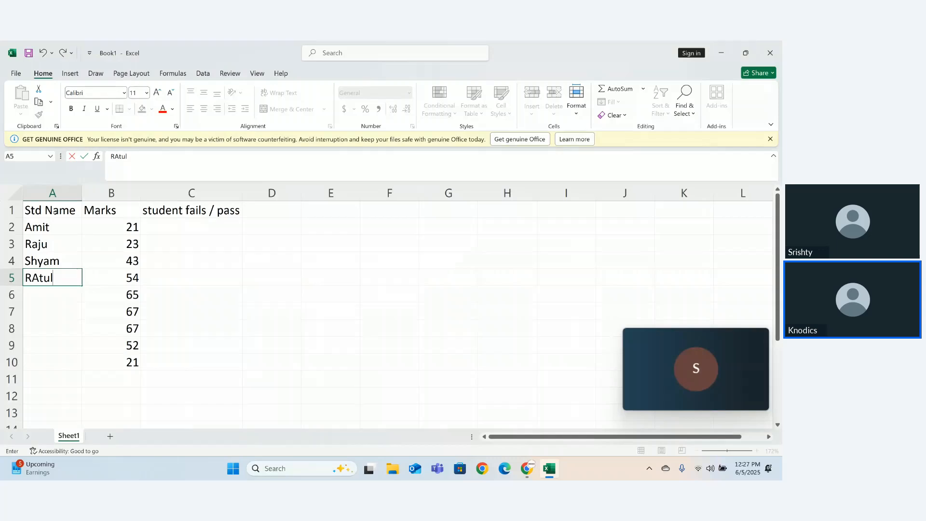
pyautogui.press('Return')
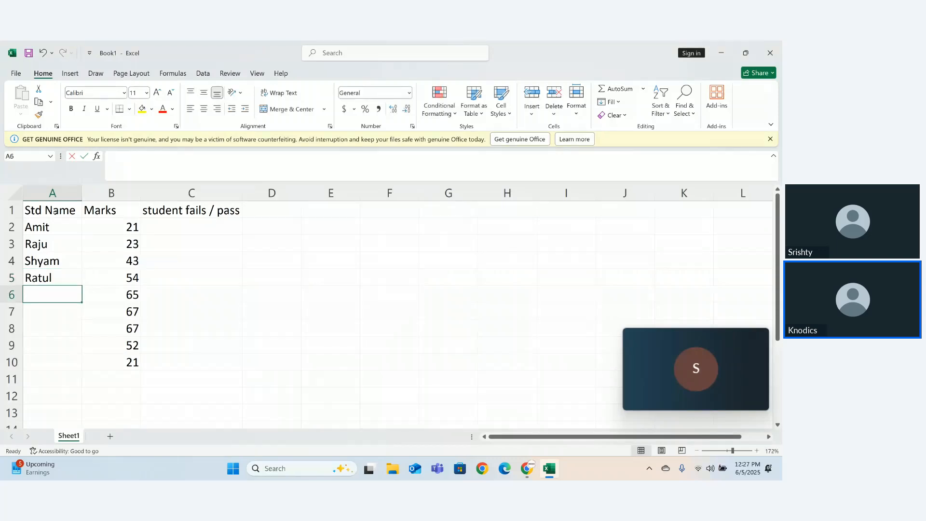
# Enter three more students' first names in cells A6 to A8.
pyautogui.write('Sa')
pyautogui.press('BackSpace')
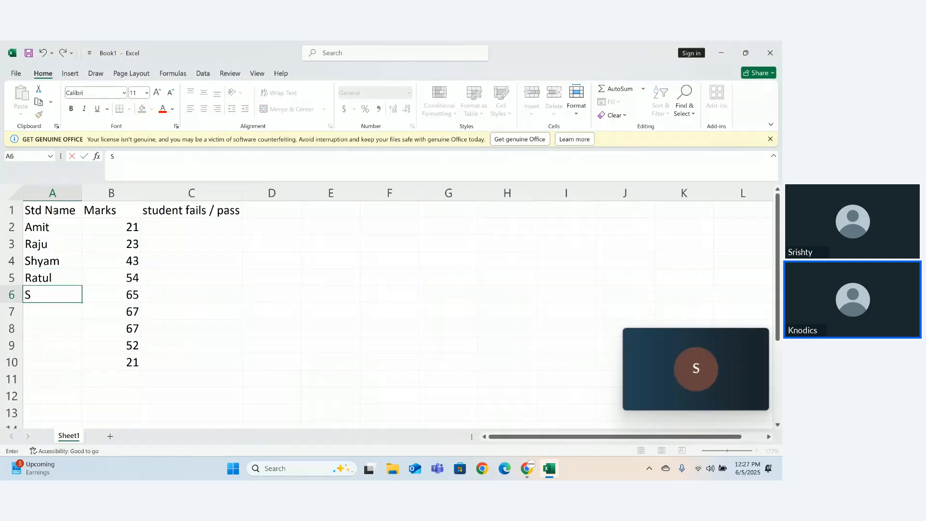
pyautogui.write('ejal')
pyautogui.hotkey('ctrl', 'Return')
pyautogui.press('Return')
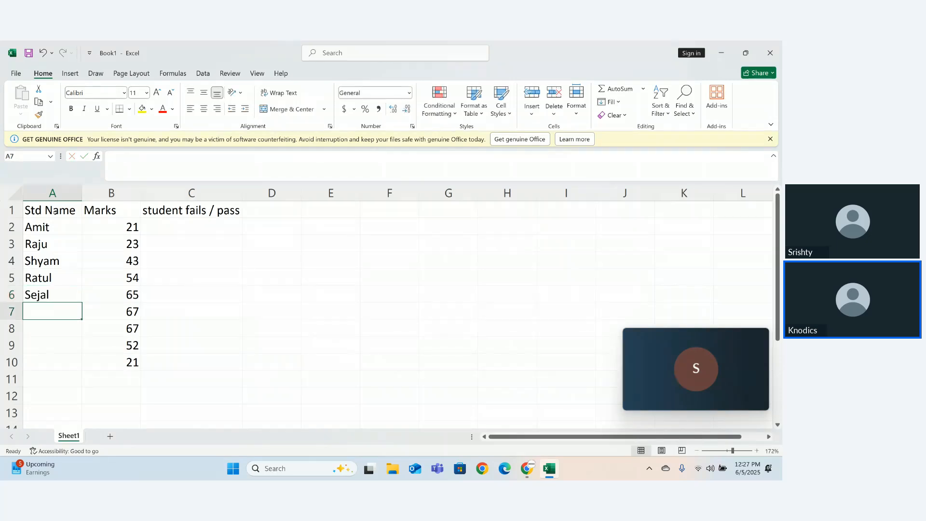
pyautogui.write('smayak')
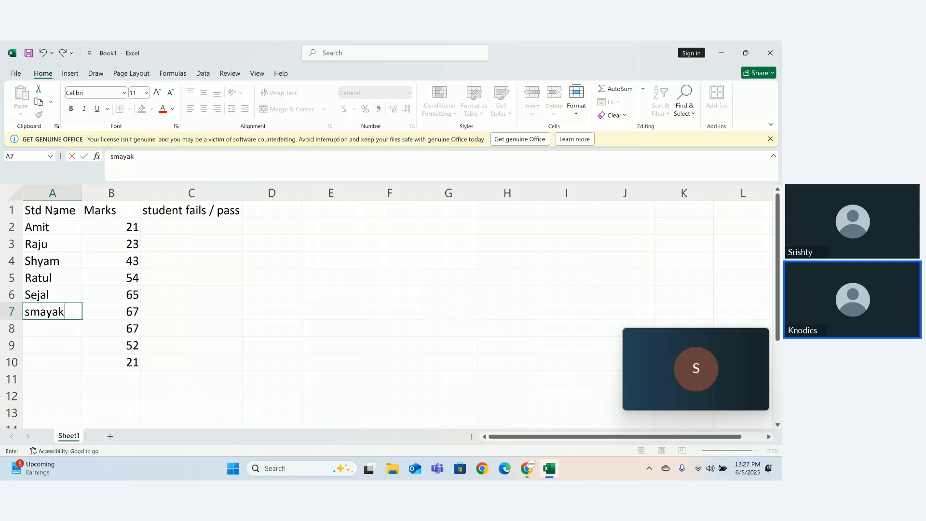
pyautogui.press('Return')
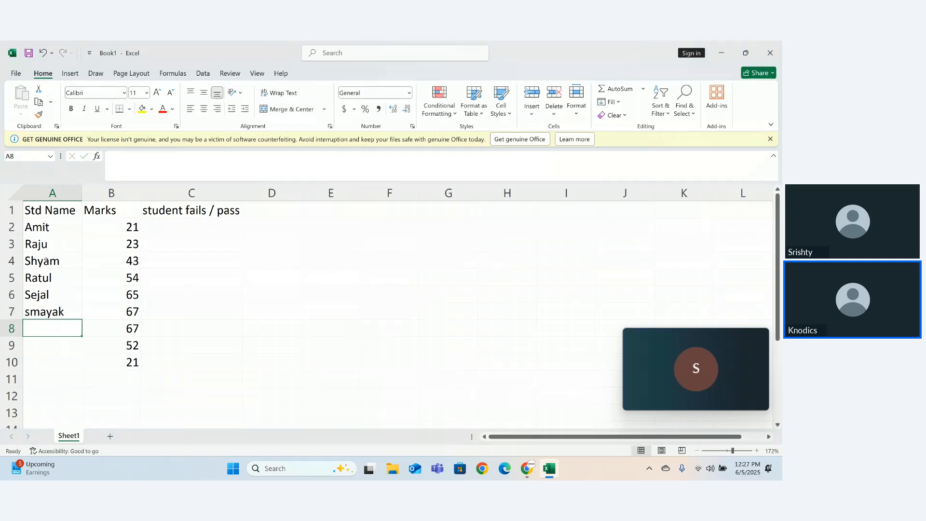
pyautogui.write('v')
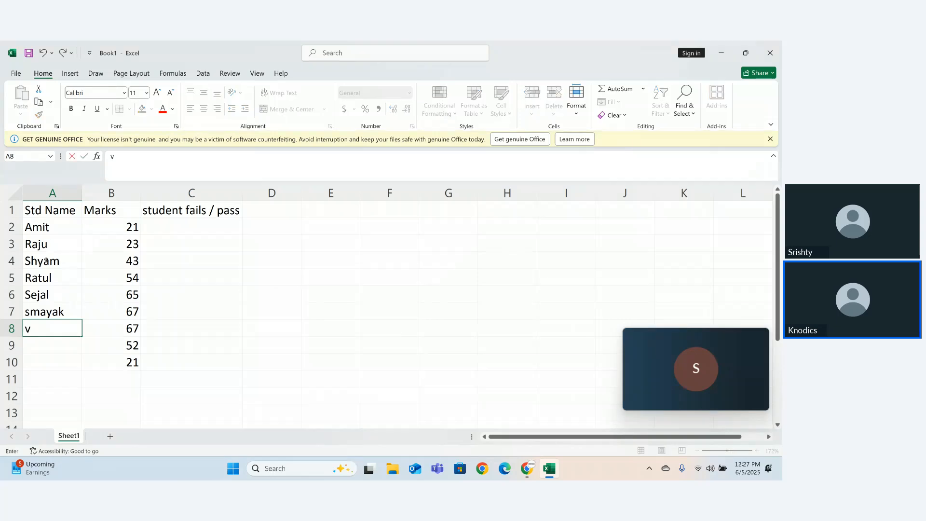
pyautogui.write('ipin')
pyautogui.press('Return')
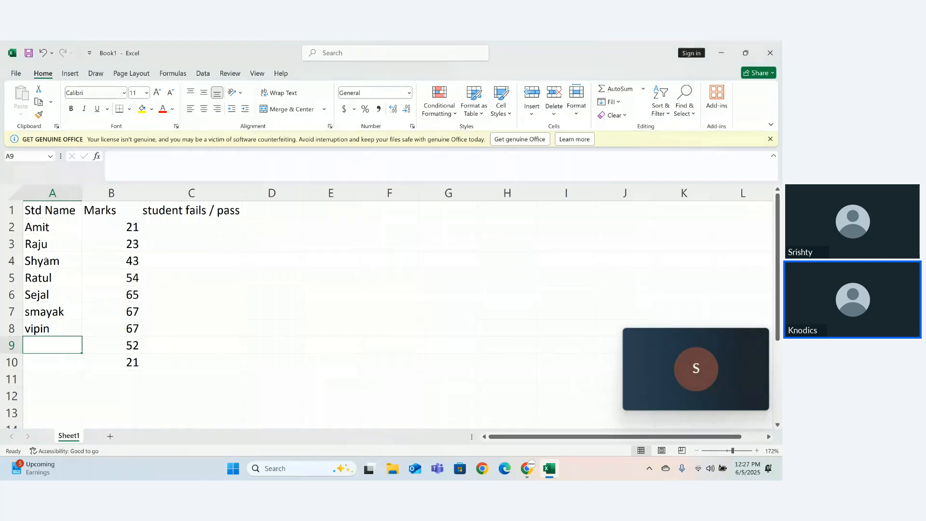
# Complete the Std Name column with the last two students' first names in cells A9 and A10.
pyautogui.write('boni')
pyautogui.press('BackSpace')
pyautogui.press('BackSpace')
pyautogui.press('BackSpace')
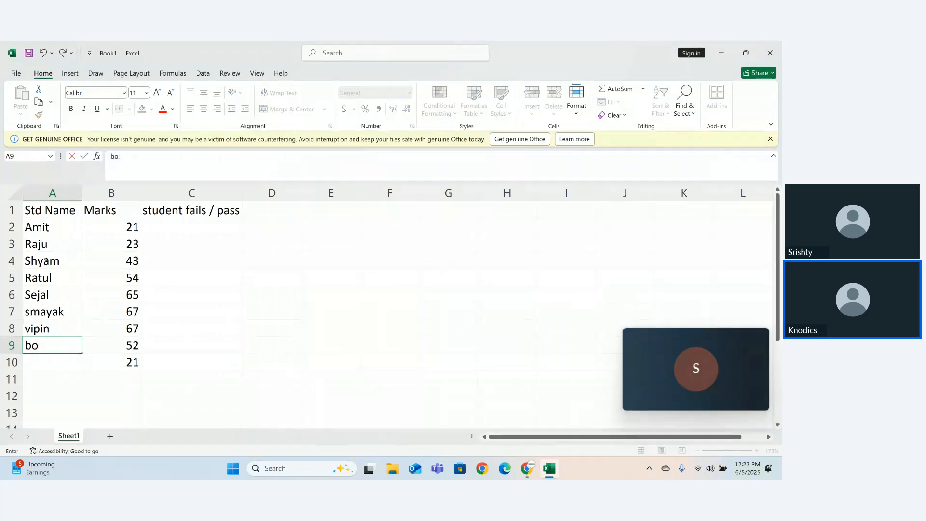
pyautogui.write('inod')
pyautogui.press('Return')
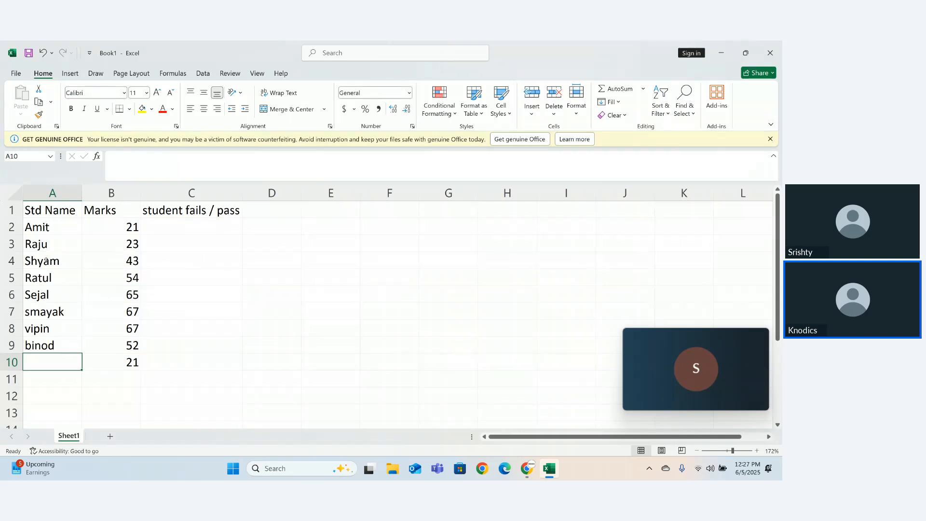
pyautogui.write('arav')
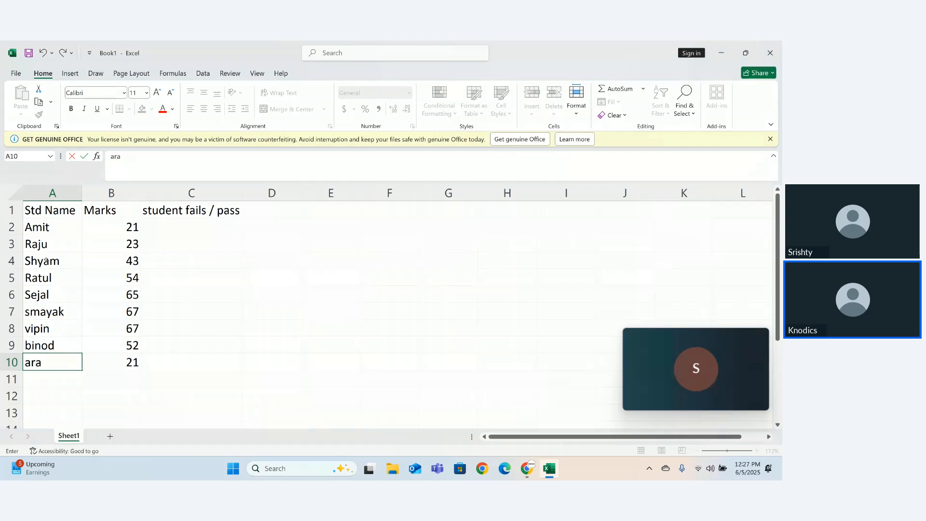
pyautogui.press('Return')
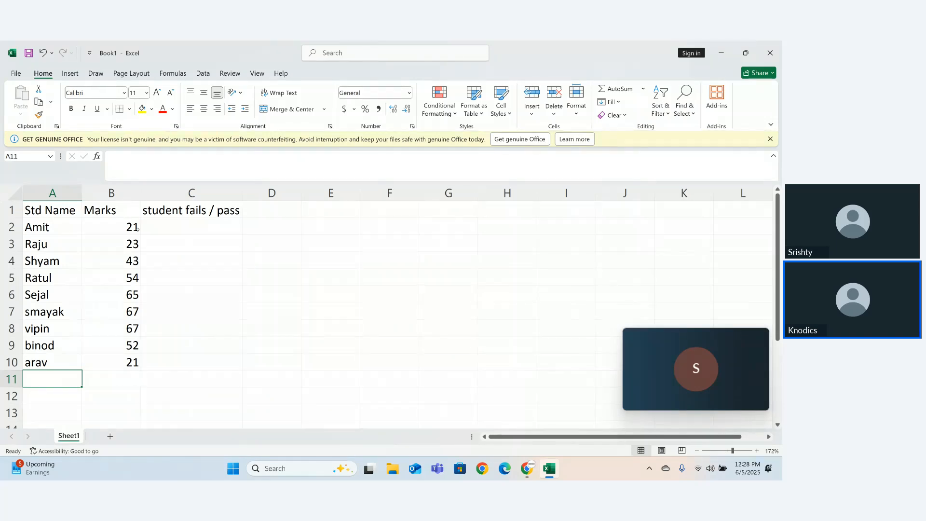
# Begin an IF formula in cell C2 under the "student fails / pass" heading, up to its opening parenthesis.
pyautogui.click(169, 233)
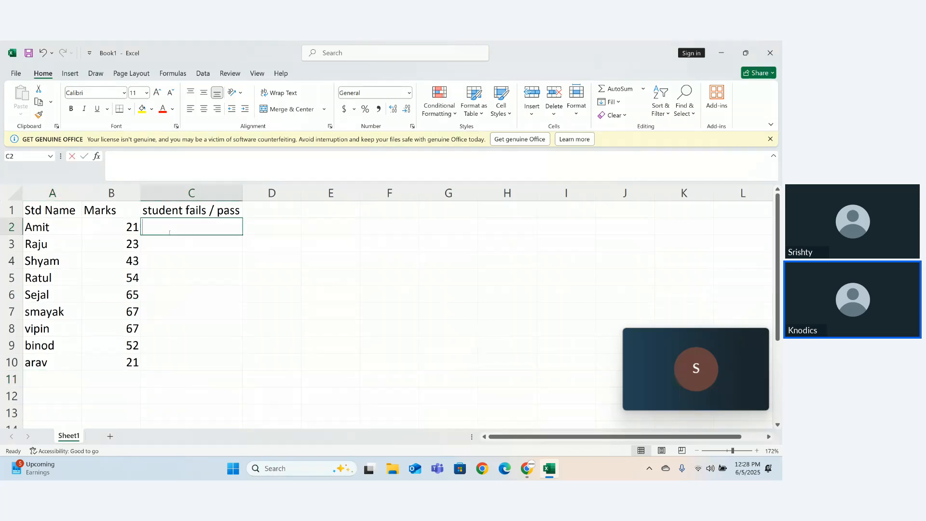
pyautogui.write('if')
pyautogui.press('BackSpace')
pyautogui.press('BackSpace')
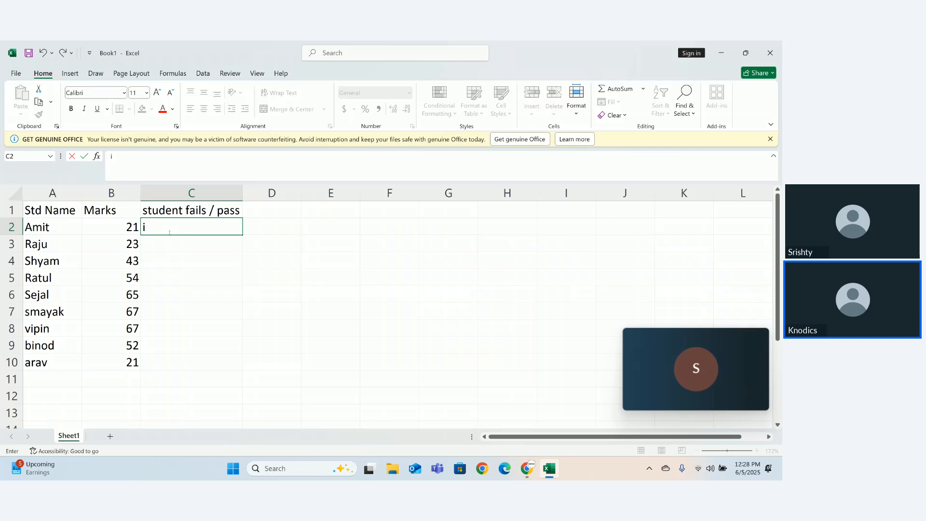
pyautogui.write('=if')
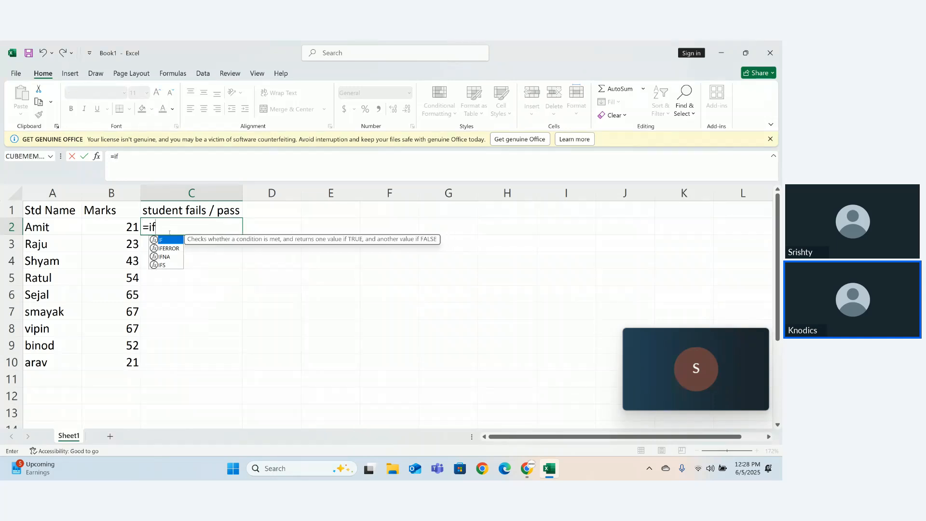
pyautogui.press('Tab')
pyautogui.press('BackSpace')
pyautogui.write('(\\')
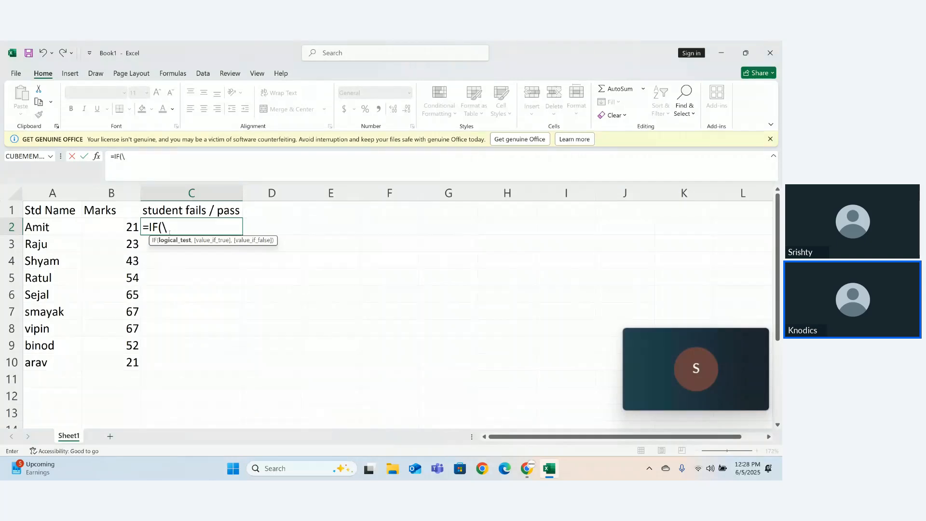
pyautogui.press('BackSpace')
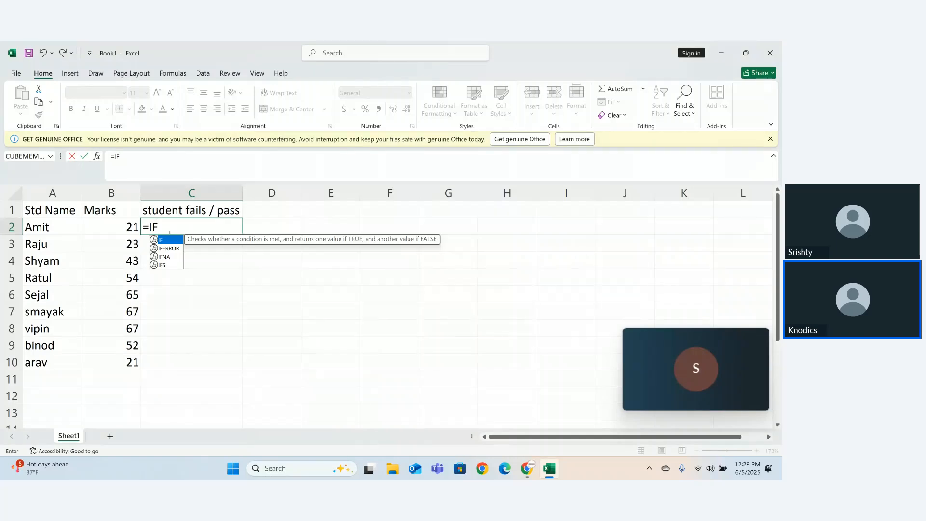
pyautogui.write('(')
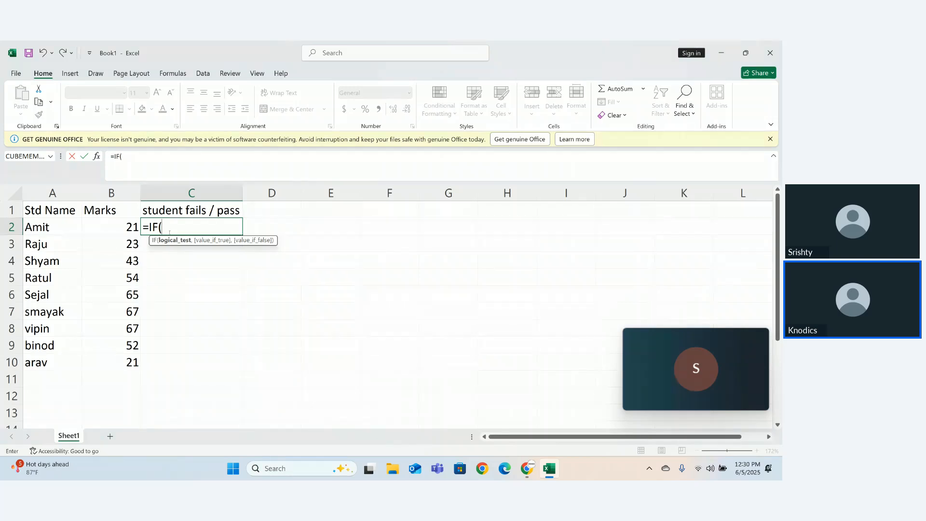
# Complete the C2 formula with the test 22>33, returning "yes" if true and "no" if false.
pyautogui.write('22>33,"')
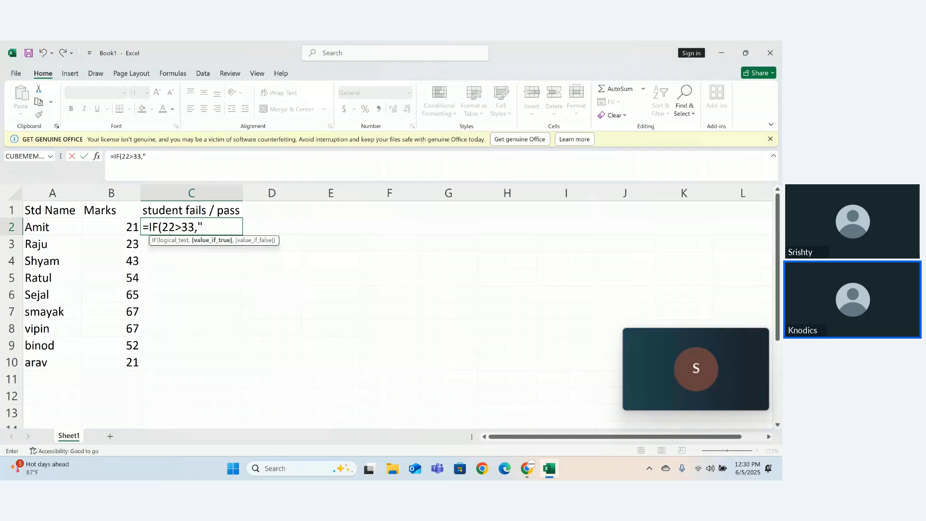
pyautogui.write('yes","')
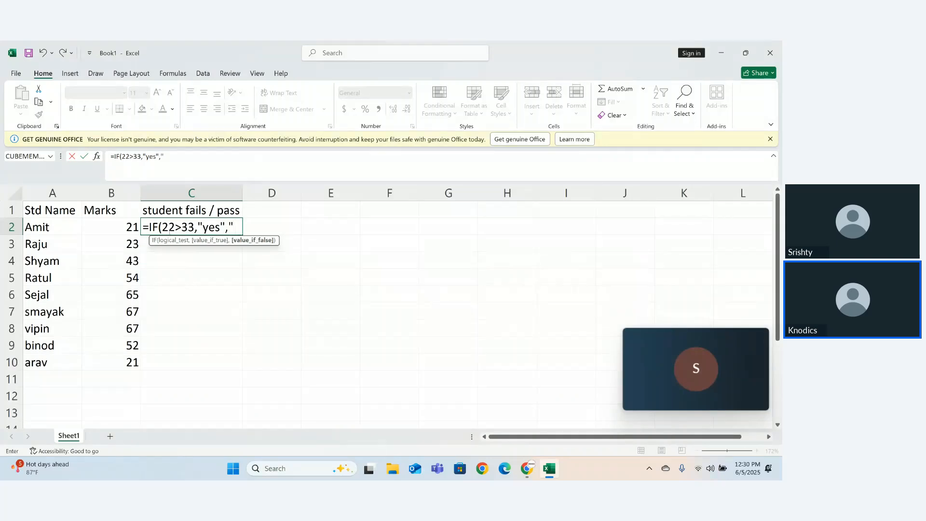
pyautogui.write('fail')
pyautogui.press('BackSpace')
pyautogui.press('BackSpace')
pyautogui.press('BackSpace')
pyautogui.press('BackSpace')
pyautogui.write('no)')
pyautogui.press('Return')
pyautogui.write('\\')
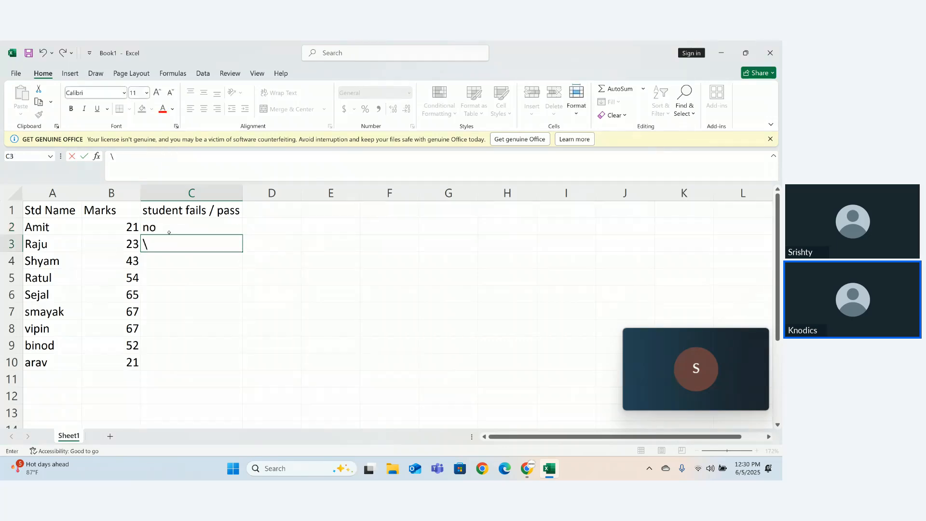
pyautogui.press('BackSpace')
# Try filling the C2 formula down to C10 and undo the fill.
pyautogui.click(161, 232)
pyautogui.moveTo(241, 234); pyautogui.dragTo(216, 364)
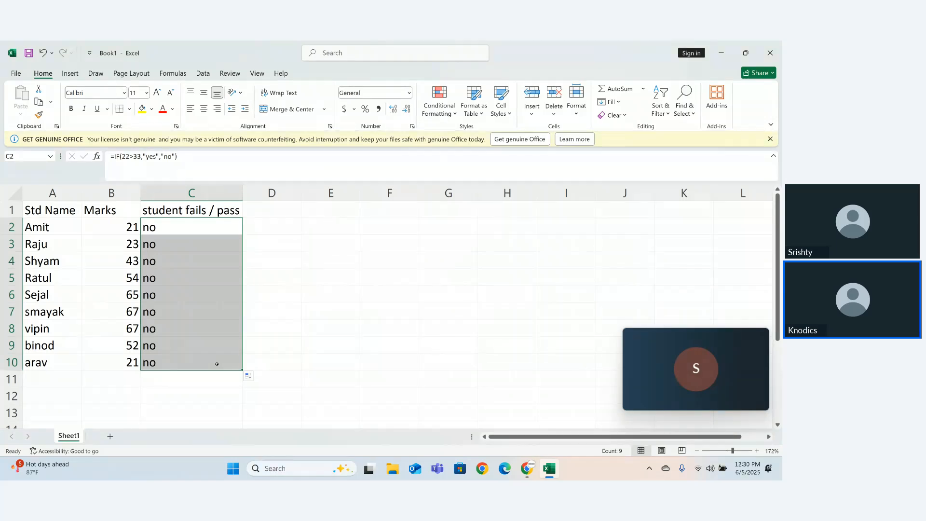
pyautogui.hotkey('ctrl', 'z')
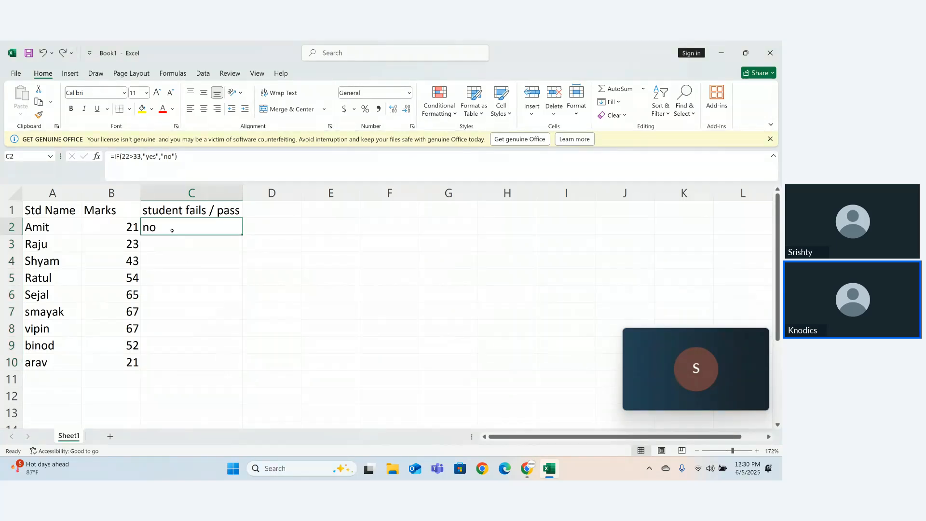
# Replace the fixed number 22 in the C2 formula with a reference to the mark in B2.
pyautogui.doubleClick(172, 230)
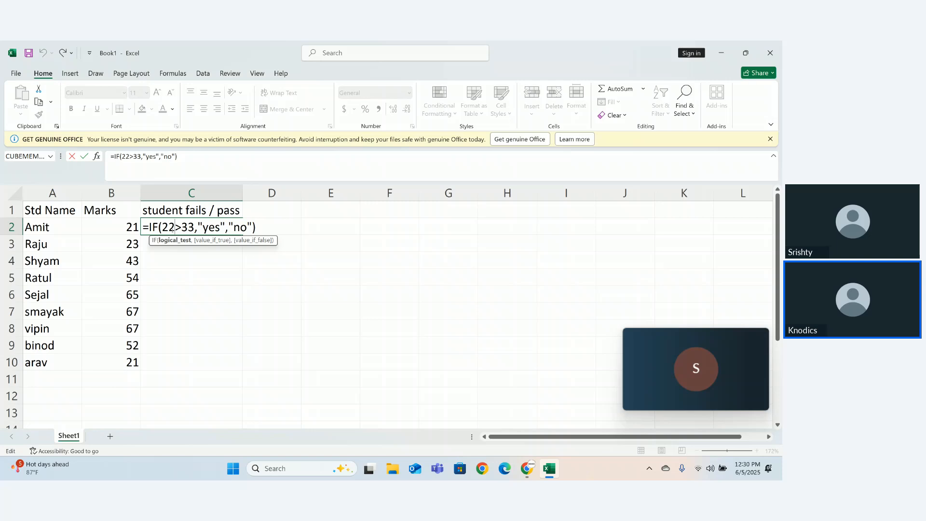
pyautogui.press('BackSpace')
pyautogui.press('BackSpace')
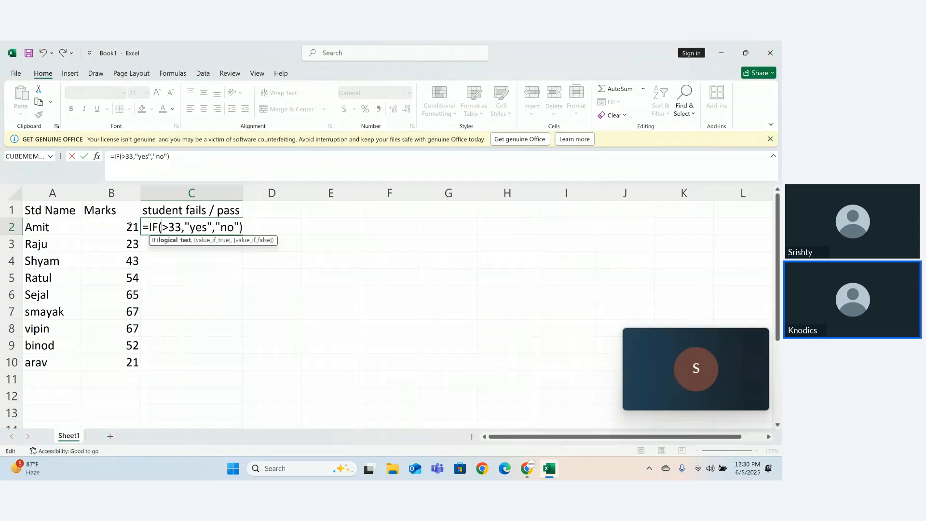
pyautogui.click(130, 225)
pyautogui.press('Return')
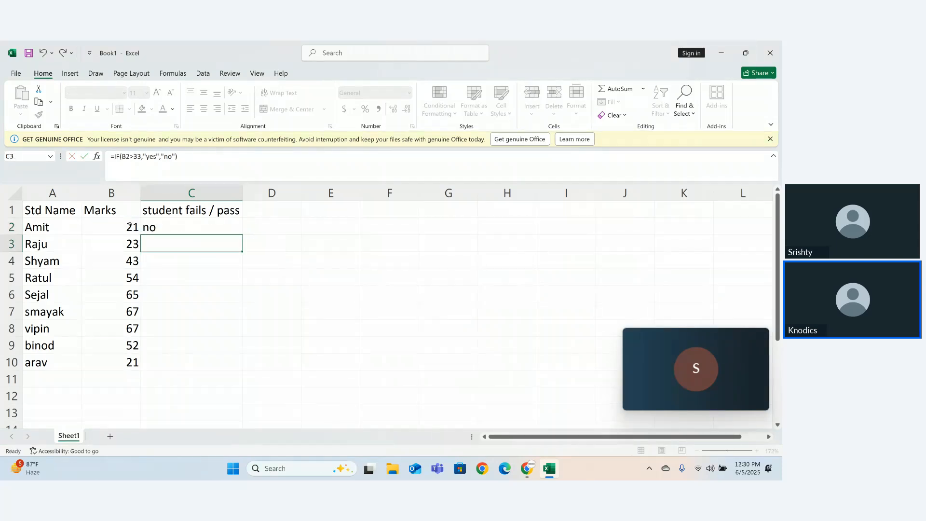
# Try filling the B2-based IF formula from C2 down to C10 and undo the fill.
pyautogui.click(223, 230)
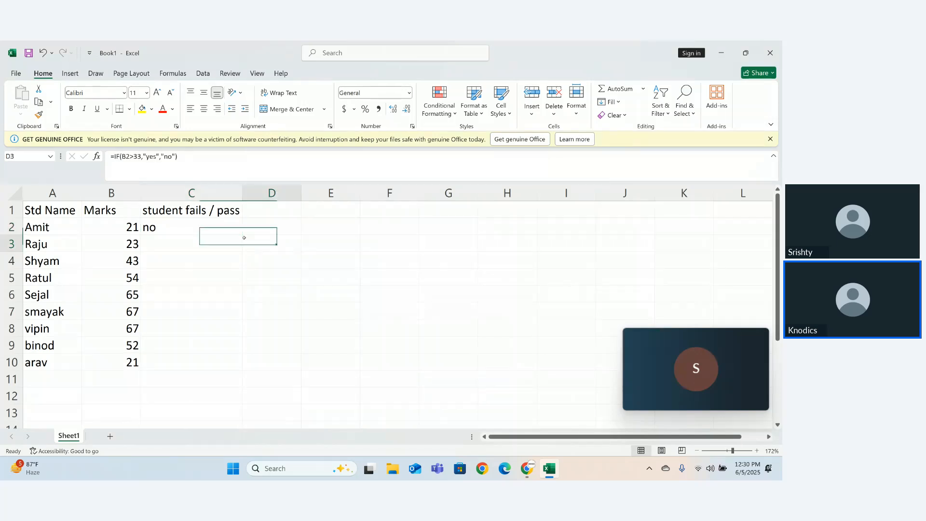
pyautogui.moveTo(251, 244); pyautogui.dragTo(234, 285)
pyautogui.click(211, 231)
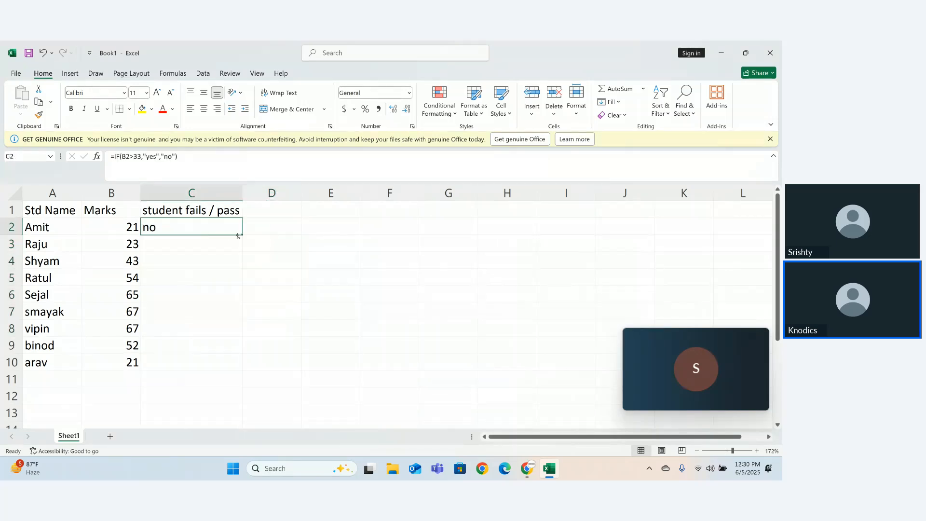
pyautogui.moveTo(240, 235); pyautogui.dragTo(233, 378)
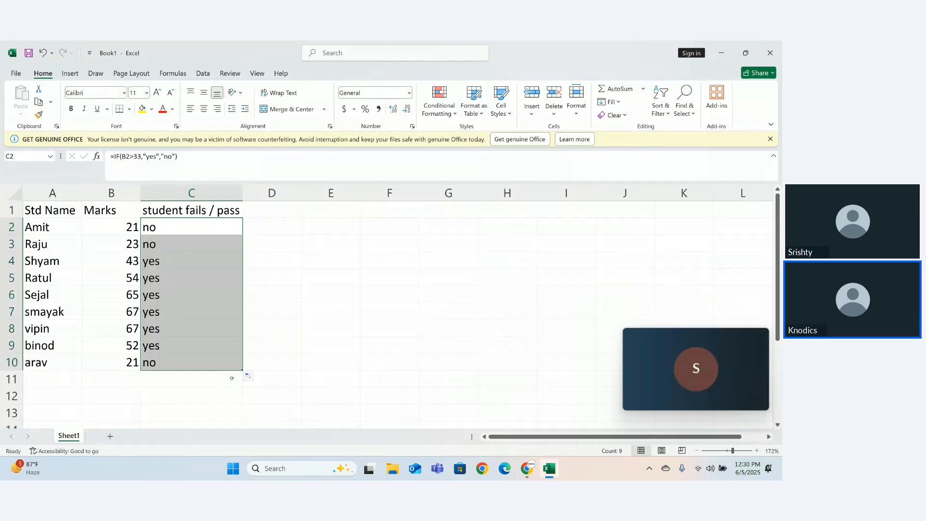
pyautogui.hotkey('ctrl', 'z')
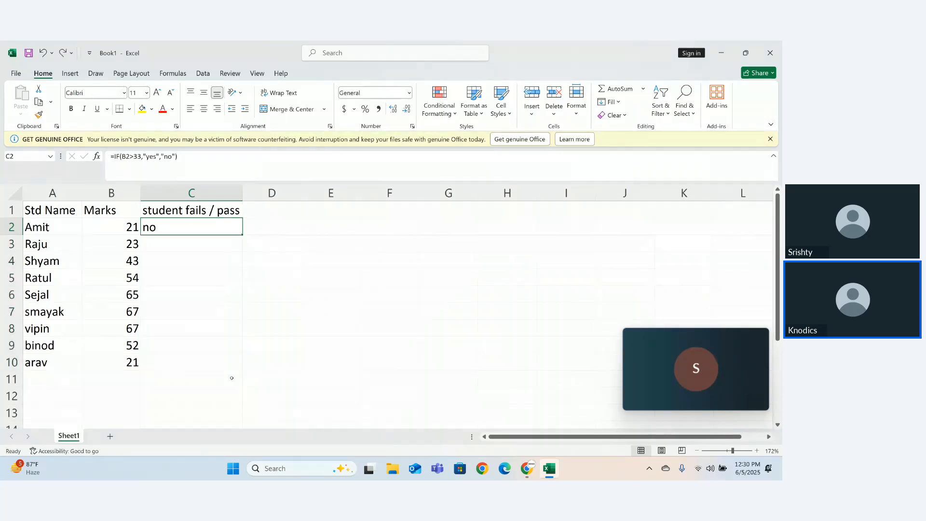
# Change the C2 IF formula's results so it returns "pass" if true and "fails" if false.
pyautogui.doubleClick(181, 229)
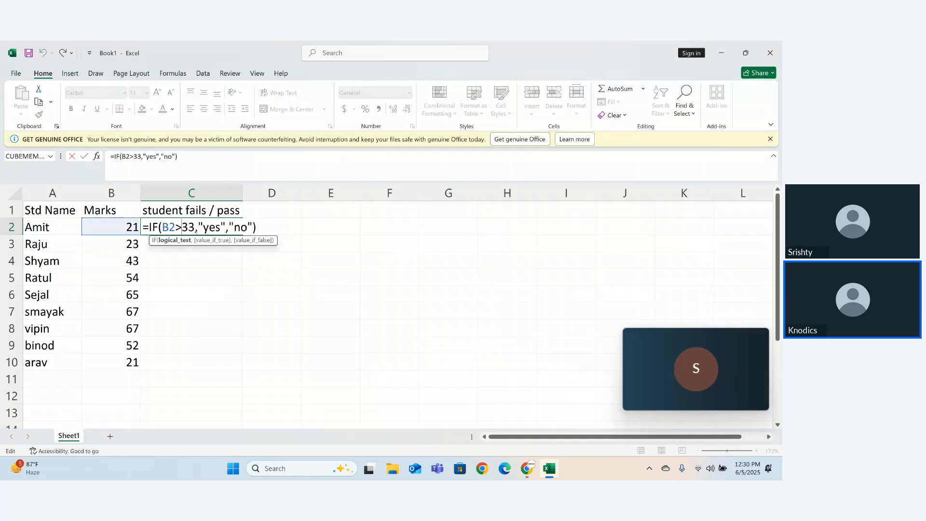
pyautogui.doubleClick(213, 227)
pyautogui.press('BackSpace')
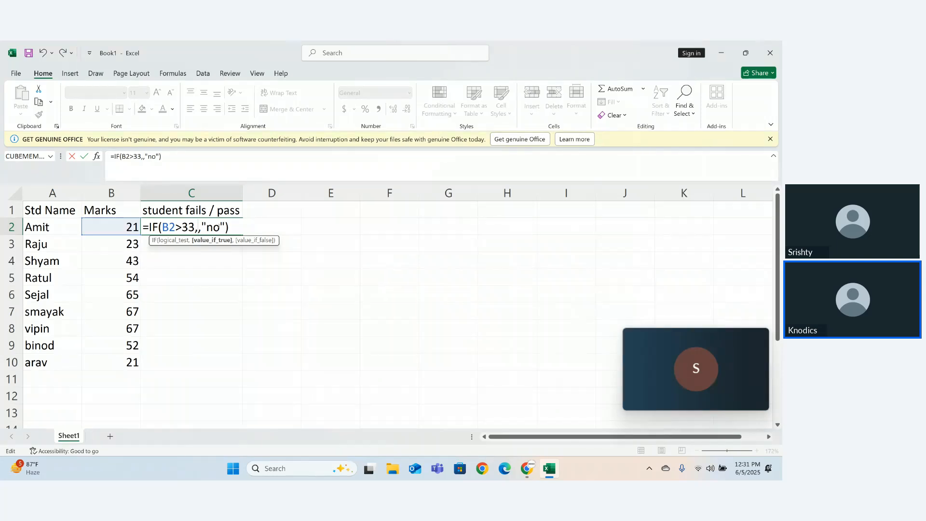
pyautogui.write('"pass')
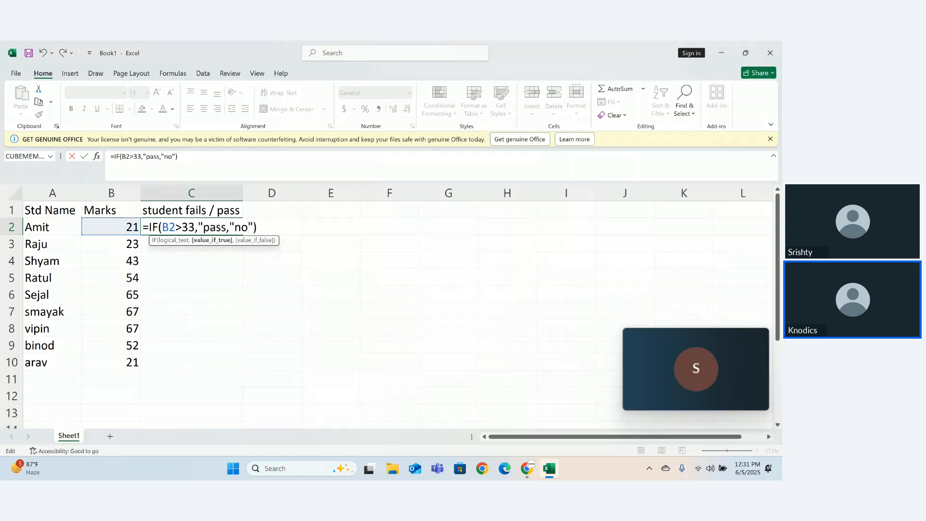
pyautogui.press('BackSpace')
pyautogui.press('BackSpace')
pyautogui.write('f')
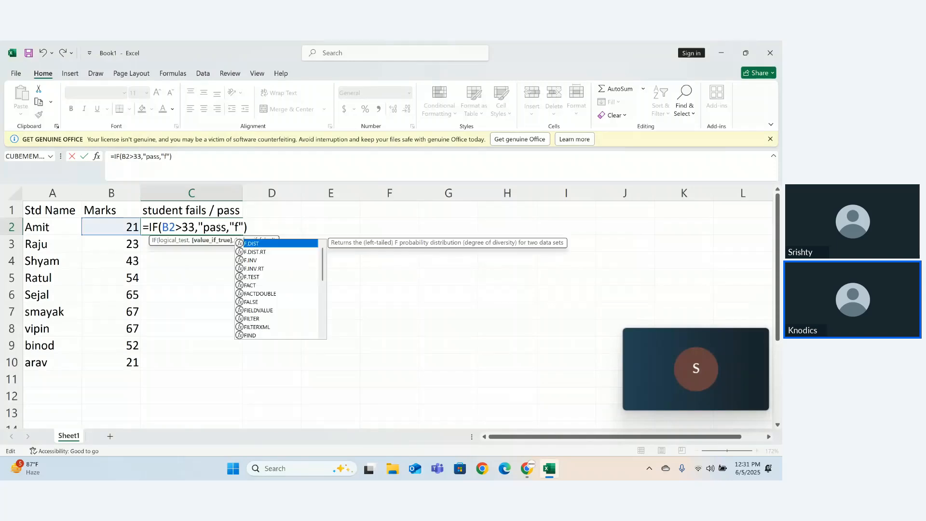
pyautogui.write('ails')
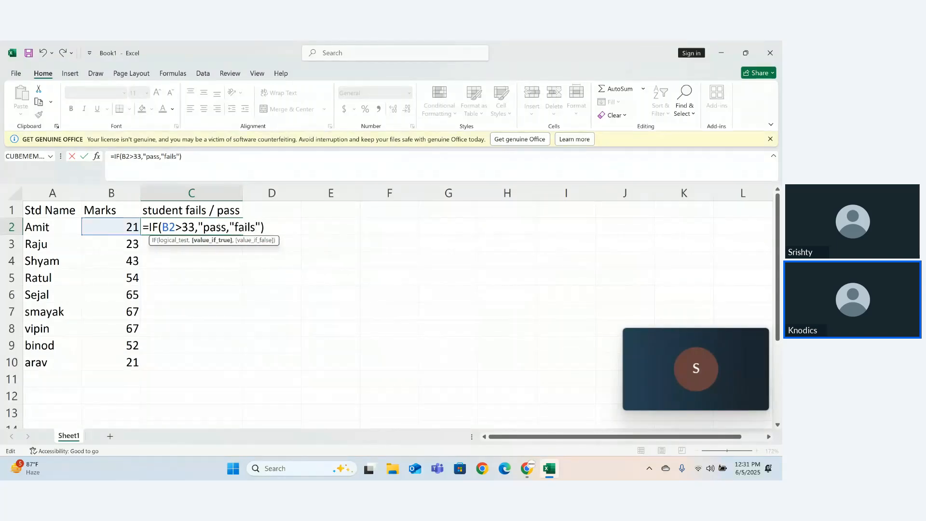
pyautogui.press('Return')
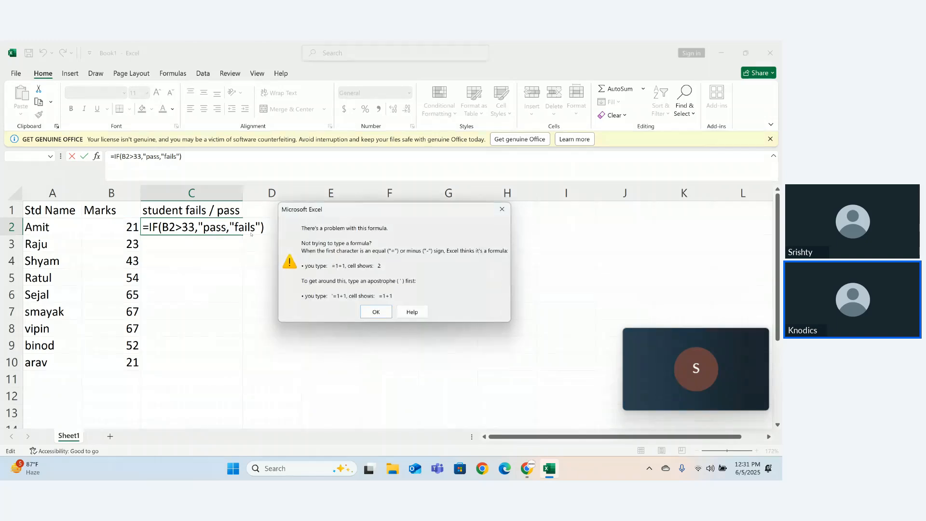
pyautogui.press('Return')
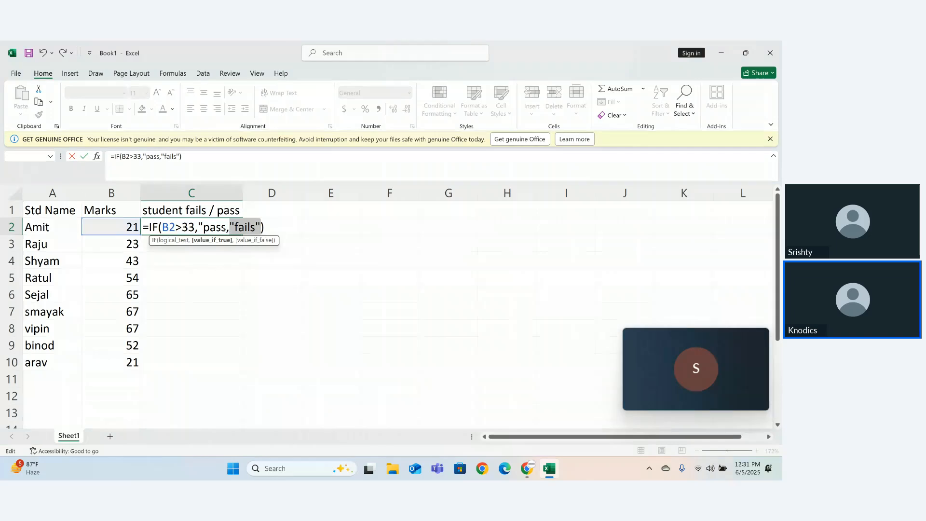
pyautogui.click(225, 230)
pyautogui.write('"')
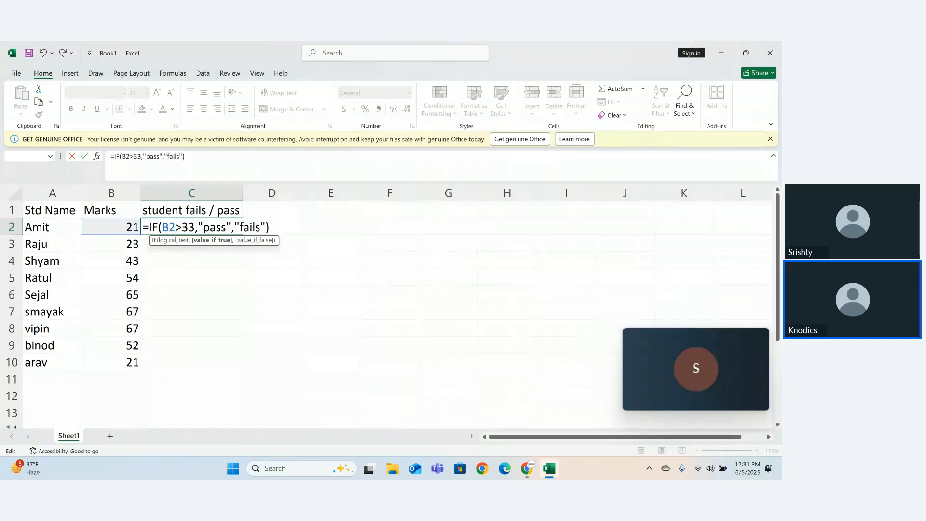
pyautogui.press('Return')
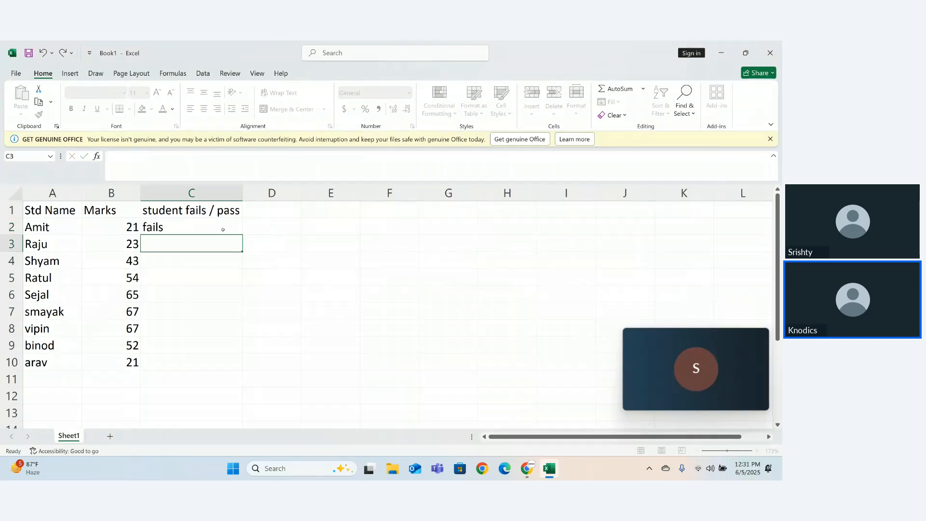
# Fill the B2>33 pass/fails formula from C2 down to C10.
pyautogui.click(239, 231)
pyautogui.moveTo(240, 234); pyautogui.dragTo(236, 368)
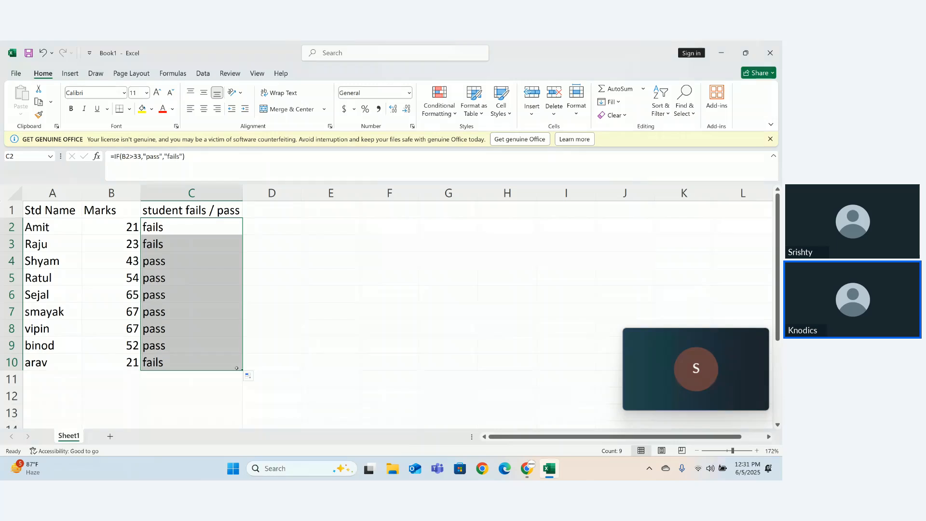
pyautogui.press('Left')
pyautogui.hotkey('ctrl', 'Down')
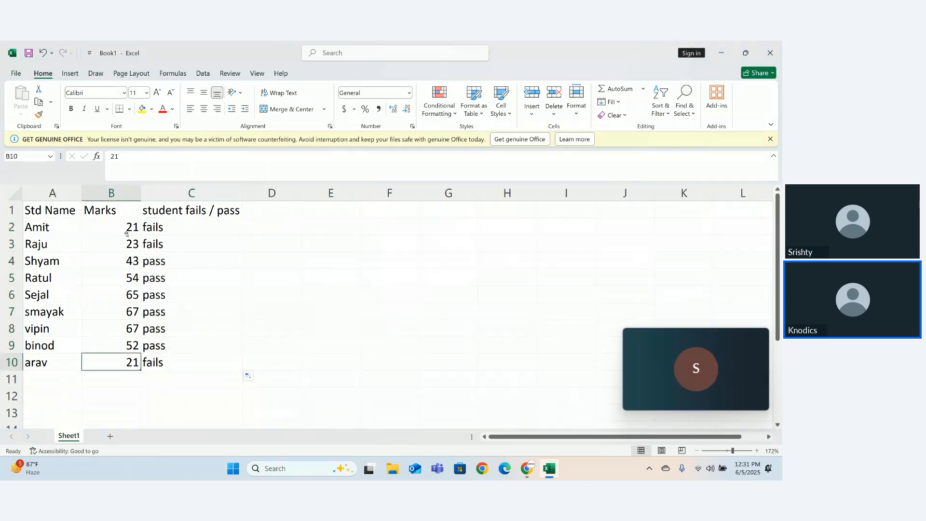
# Set the mark in B2 to 91.
pyautogui.click(135, 222)
pyautogui.press('F2')
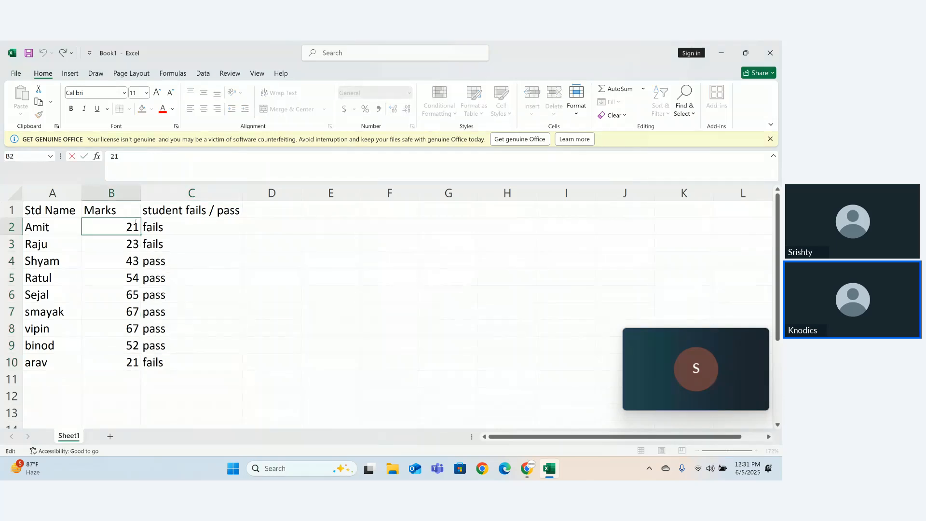
pyautogui.press('BackSpace')
pyautogui.write('9')
pyautogui.press('Return')
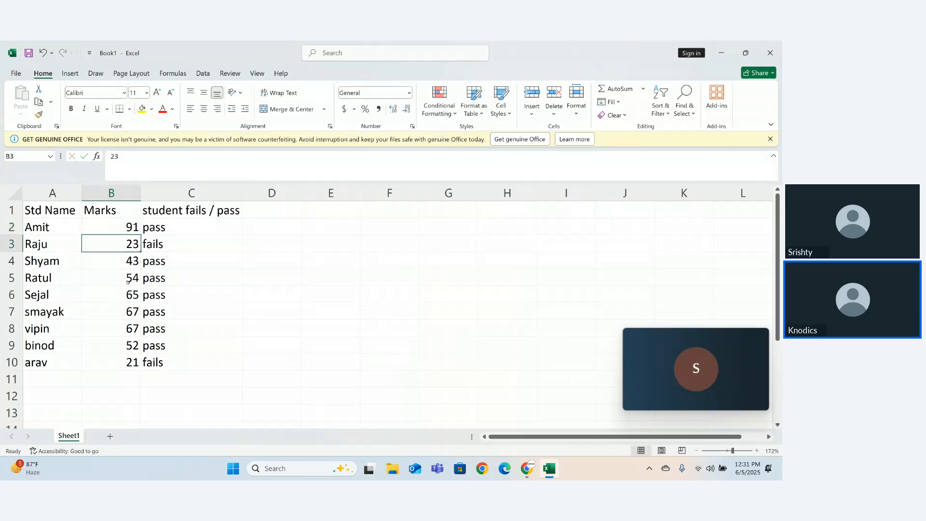
# Set the mark in B7 to 87.
pyautogui.doubleClick(133, 308)
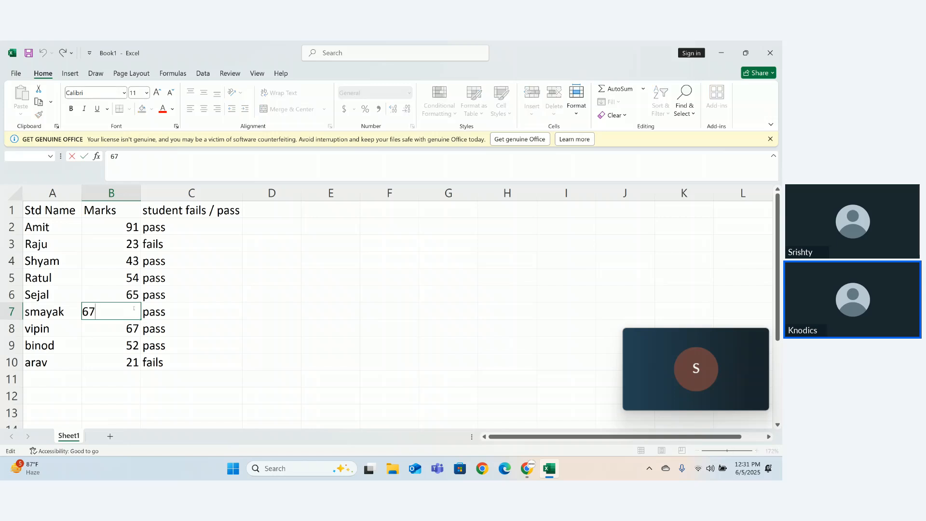
pyautogui.press('Left')
pyautogui.press('BackSpace')
pyautogui.write('8')
pyautogui.press('Return')
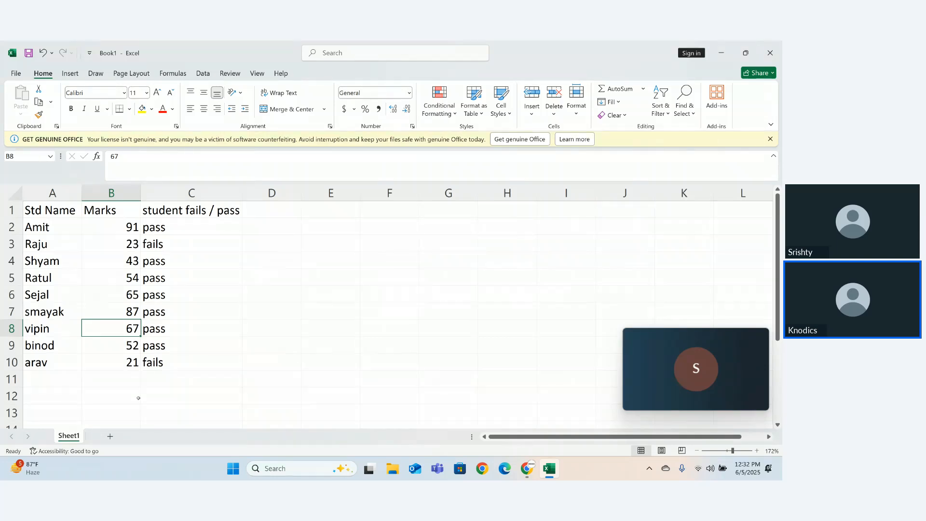
# Reword the column C header in C1 to "student pass/fail".
pyautogui.click(217, 211)
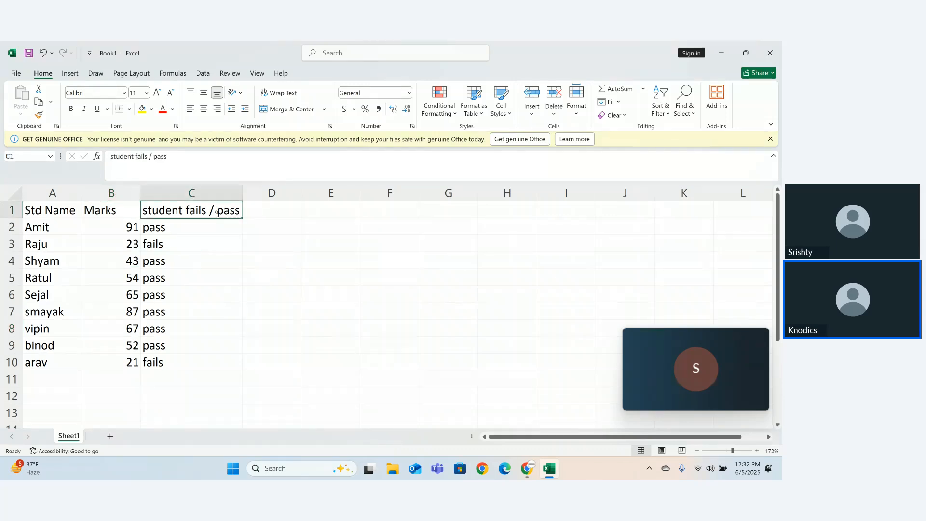
pyautogui.doubleClick(217, 212)
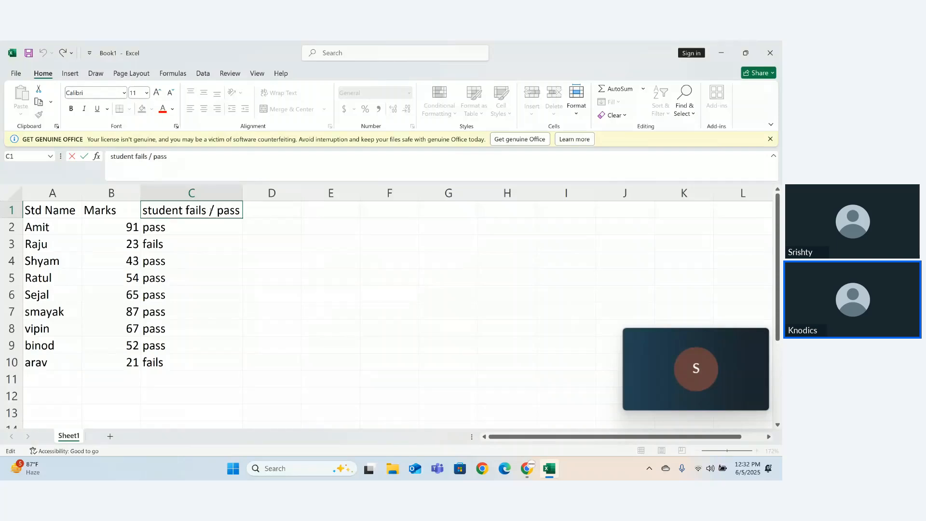
pyautogui.moveTo(216, 211); pyautogui.dragTo(187, 211)
pyautogui.press('BackSpace')
pyautogui.write('/f')
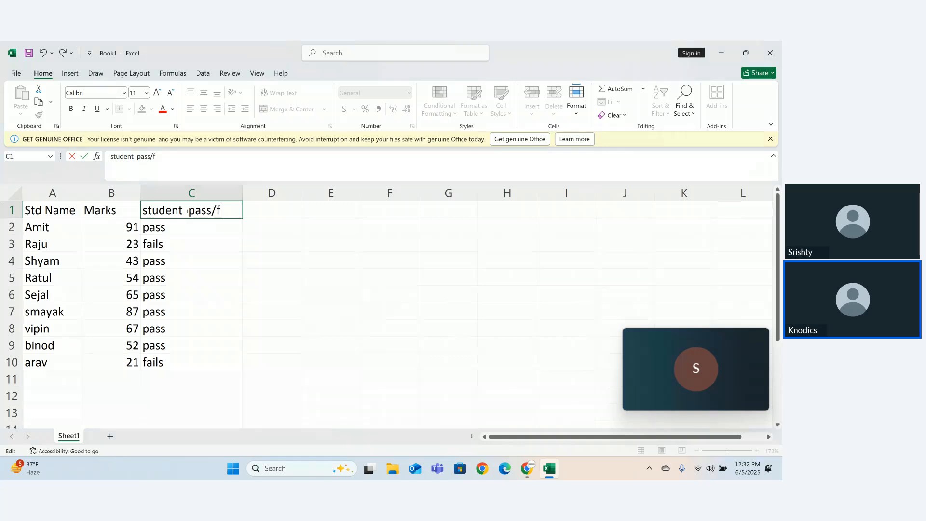
pyautogui.write('ail')
pyautogui.press('Return')
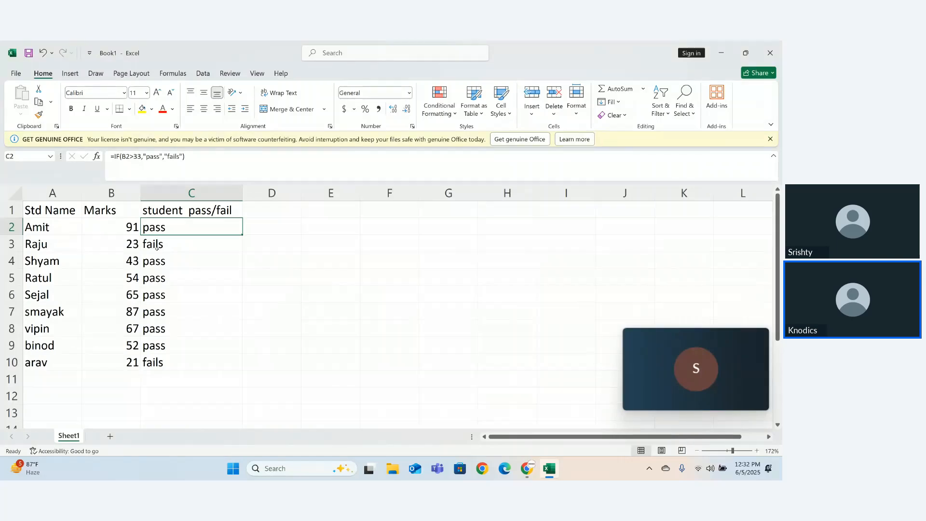
# Set the mark in B4 to 33 to try the pass threshold value.
pyautogui.doubleClick(132, 261)
pyautogui.press('BackSpace')
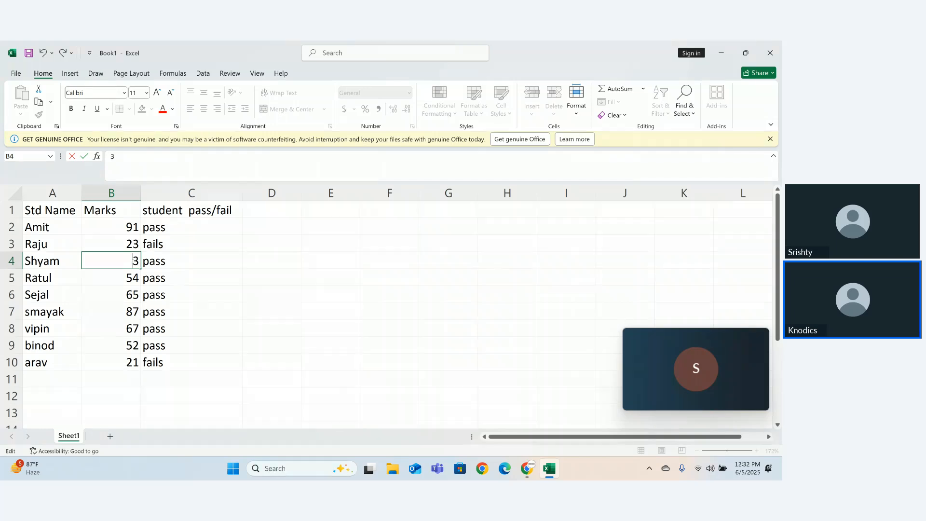
pyautogui.write('3')
pyautogui.press('Return')
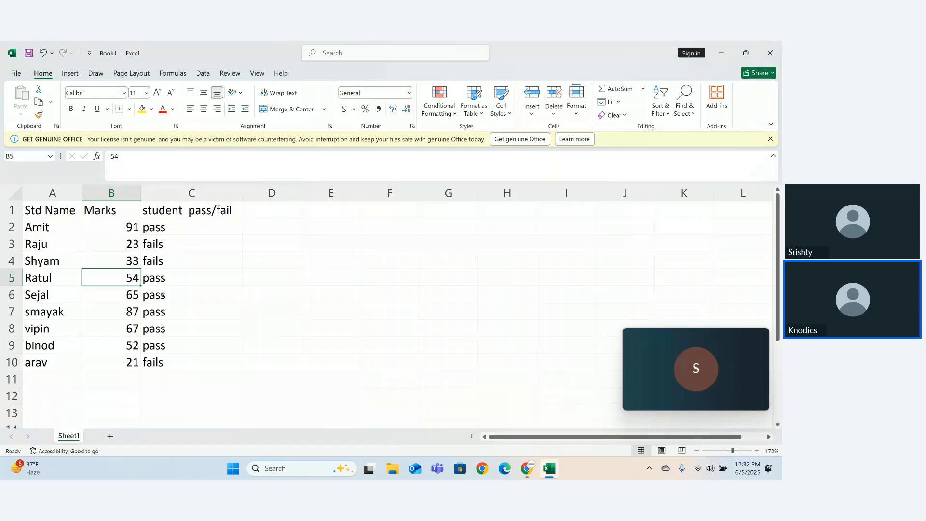
# Change the test in the C2 formula to B2>=33 so a mark of exactly 33 counts as a pass.
pyautogui.doubleClick(172, 233)
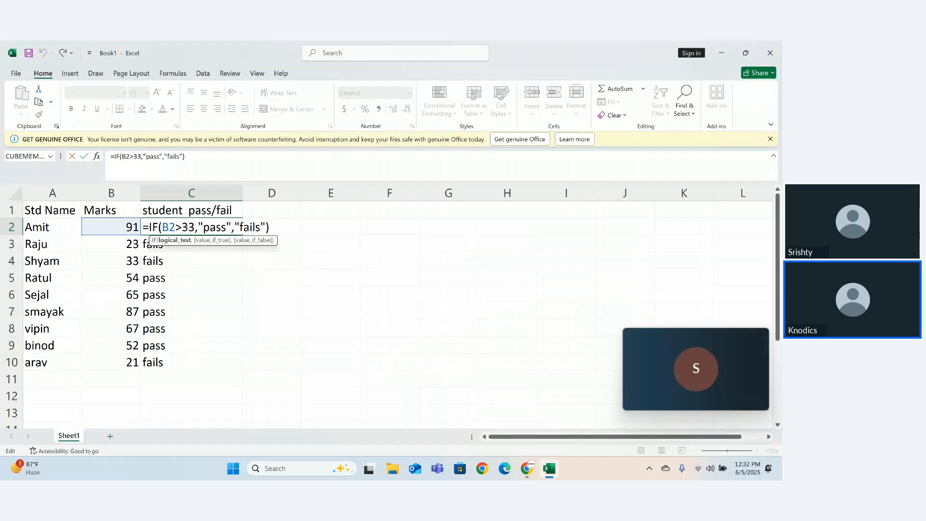
pyautogui.write('=')
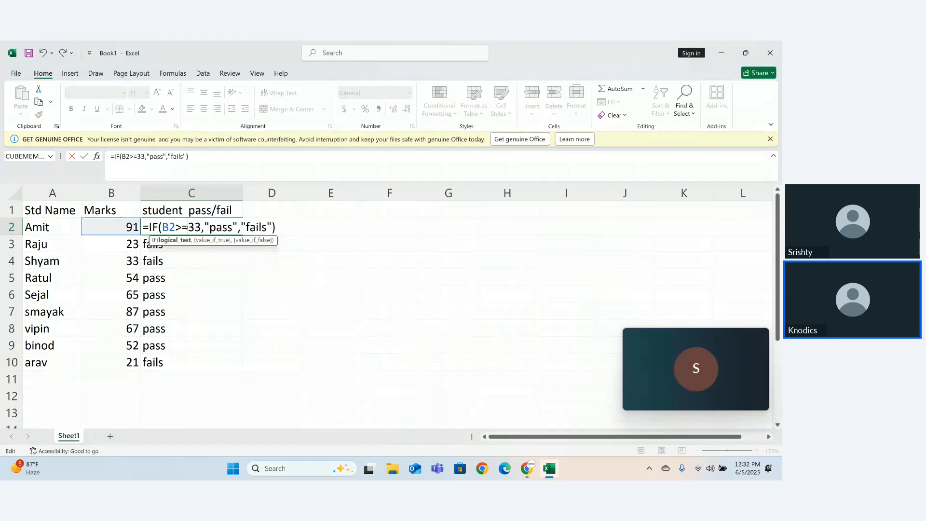
pyautogui.press('Return')
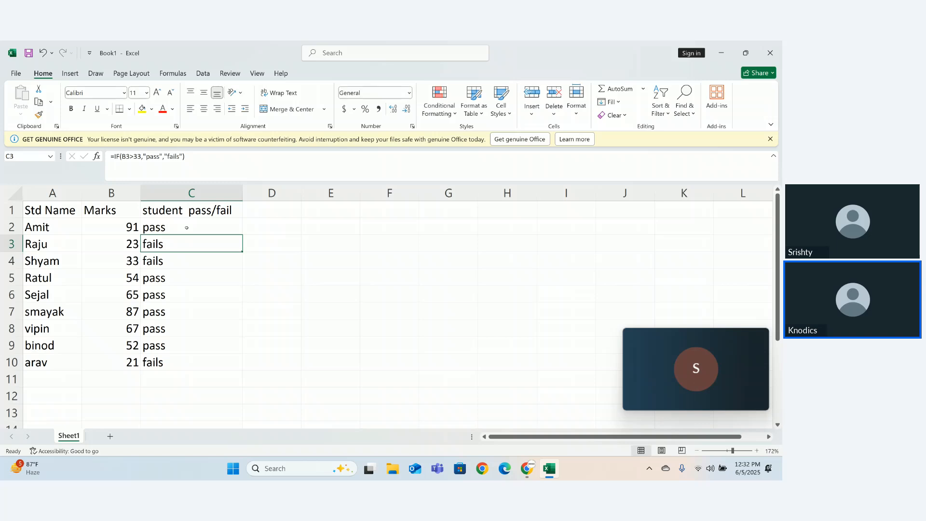
pyautogui.doubleClick(179, 230)
pyautogui.press('Return')
# Fill the B2>=33 formula from C2 down to C10.
pyautogui.click(239, 234)
pyautogui.moveTo(243, 235); pyautogui.dragTo(232, 365)
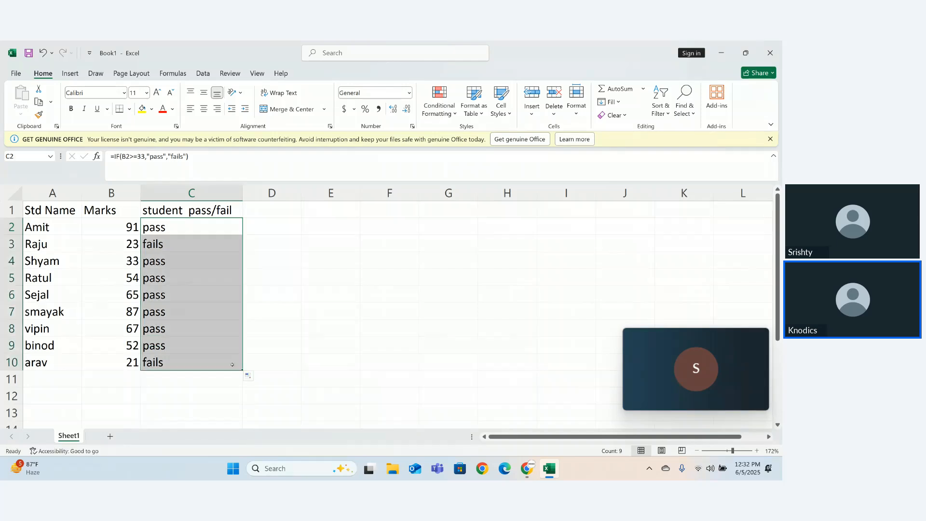
pyautogui.click(211, 419)
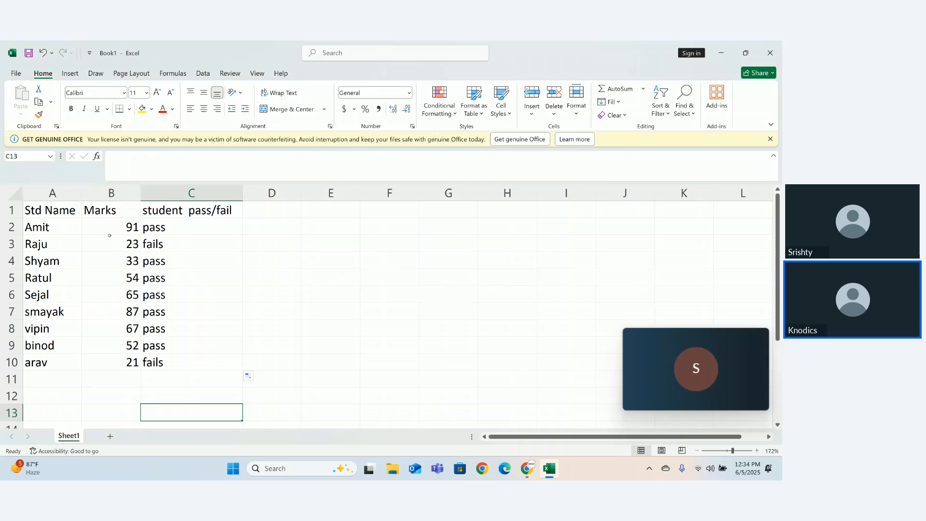
# Add the column header "Std _Grade" in D1.
pyautogui.click(281, 204)
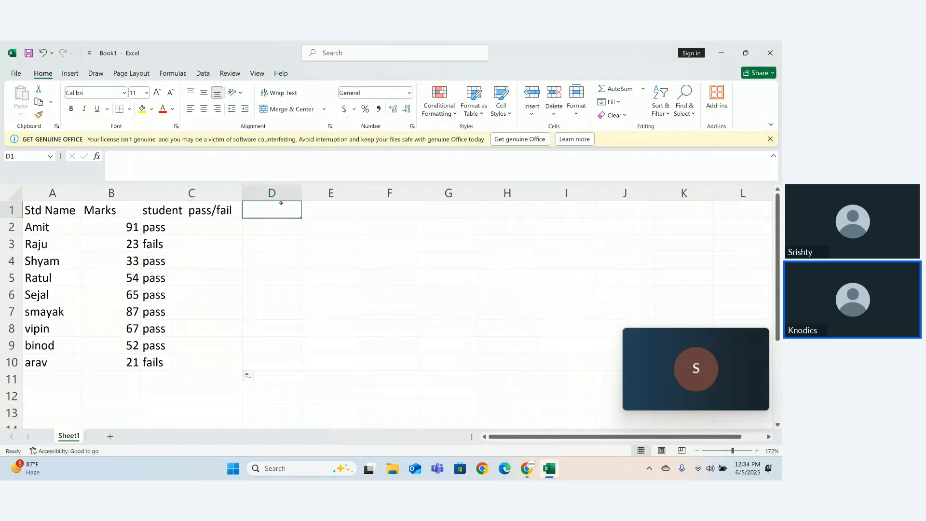
pyautogui.doubleClick(279, 211)
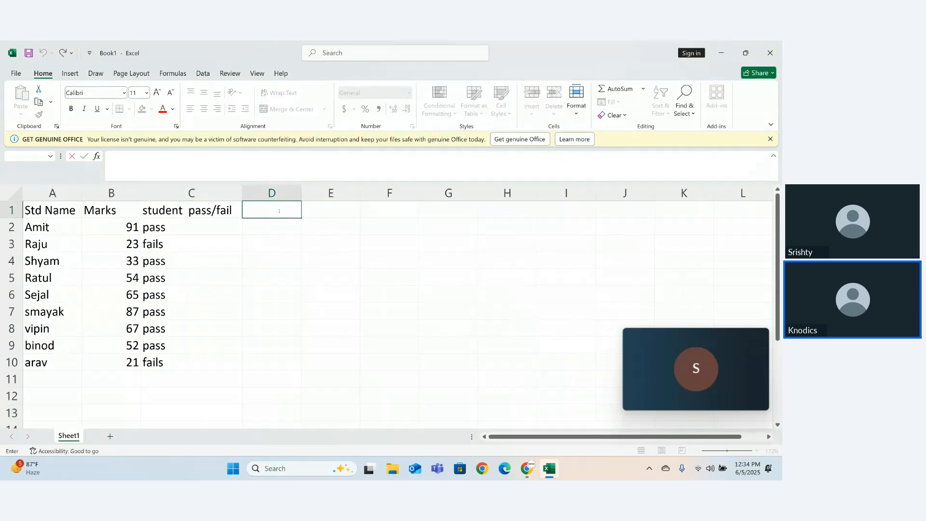
pyautogui.write('Std _Gradw')
pyautogui.press('BackSpace')
pyautogui.write('e')
pyautogui.press('Return')
# Examine the marks in column B as the basis for grading, and return to the empty grade cell D2.
pyautogui.doubleClick(283, 227)
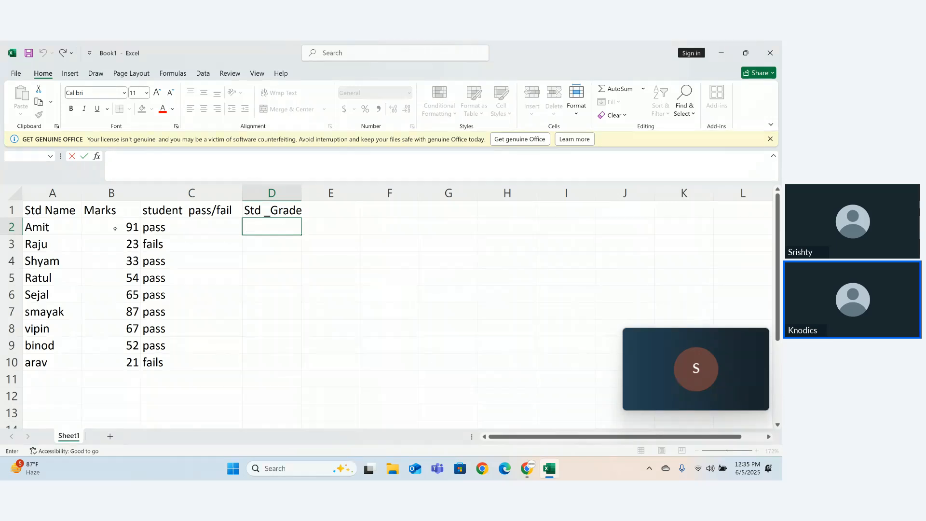
pyautogui.moveTo(114, 229); pyautogui.dragTo(153, 230)
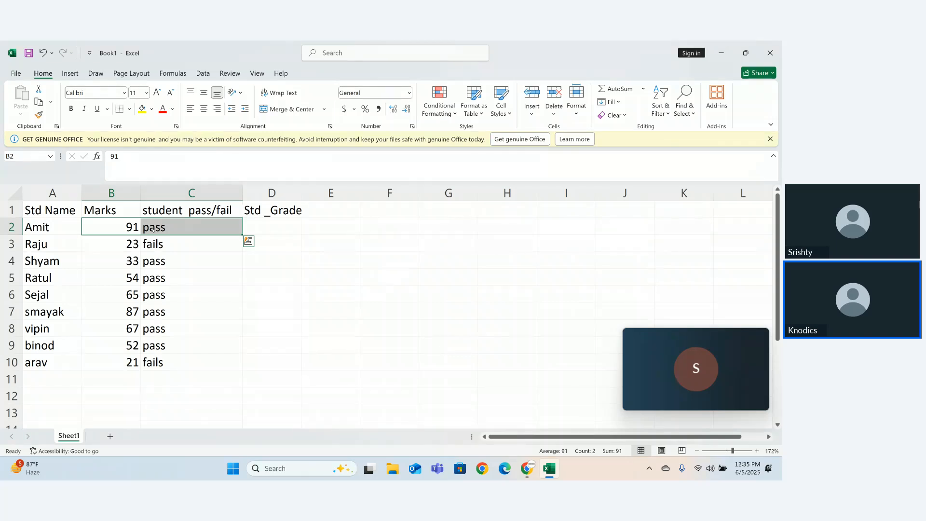
pyautogui.click(135, 243)
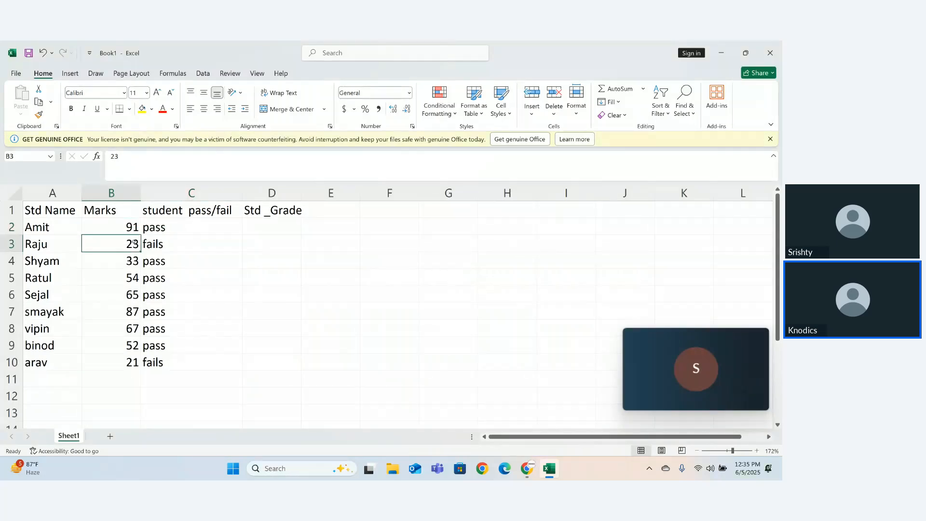
pyautogui.click(129, 258)
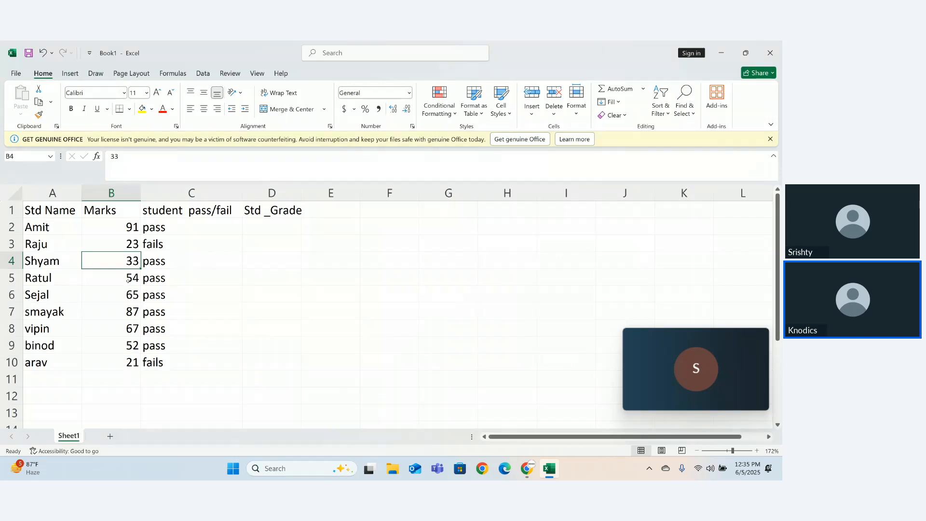
pyautogui.click(128, 275)
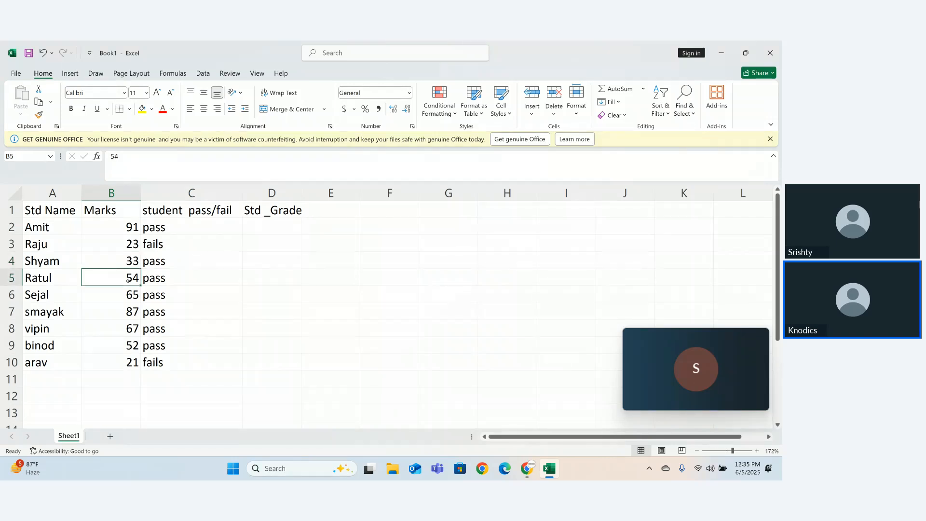
pyautogui.click(122, 315)
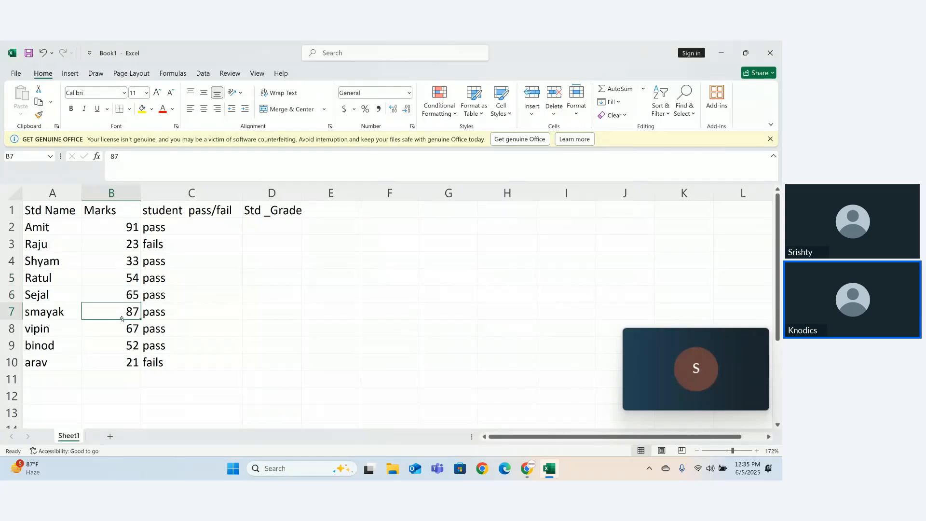
pyautogui.click(269, 230)
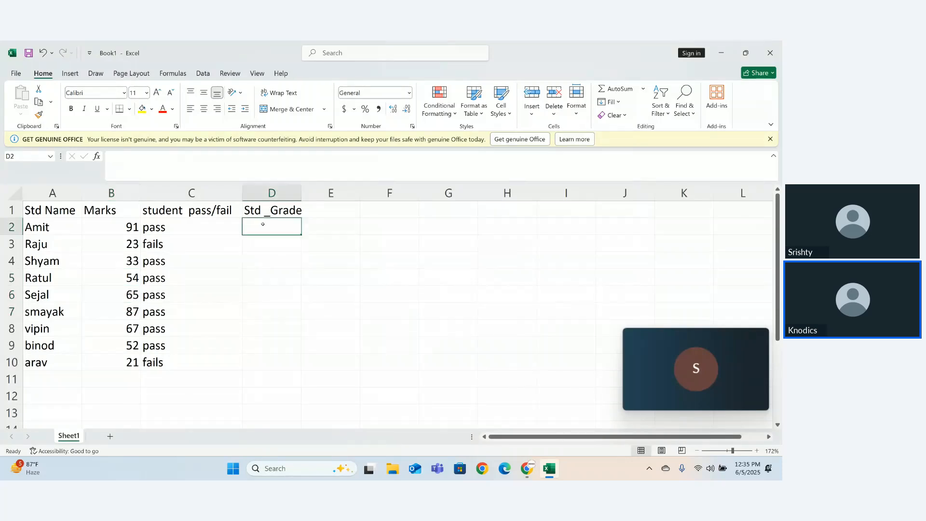
# Widen column D and enter the formula =IF(B2>=80,"A Grade","B grade") in D2.
pyautogui.moveTo(302, 195); pyautogui.dragTo(340, 195)
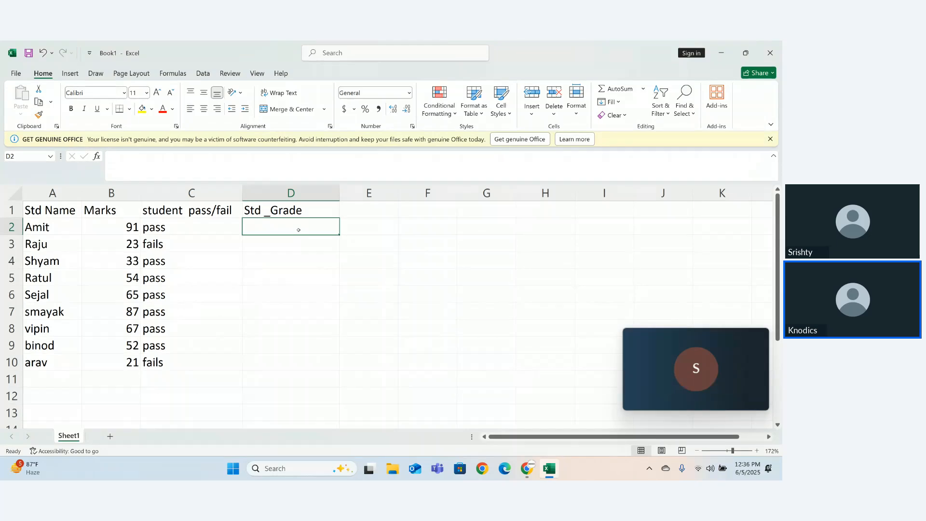
pyautogui.write('=if')
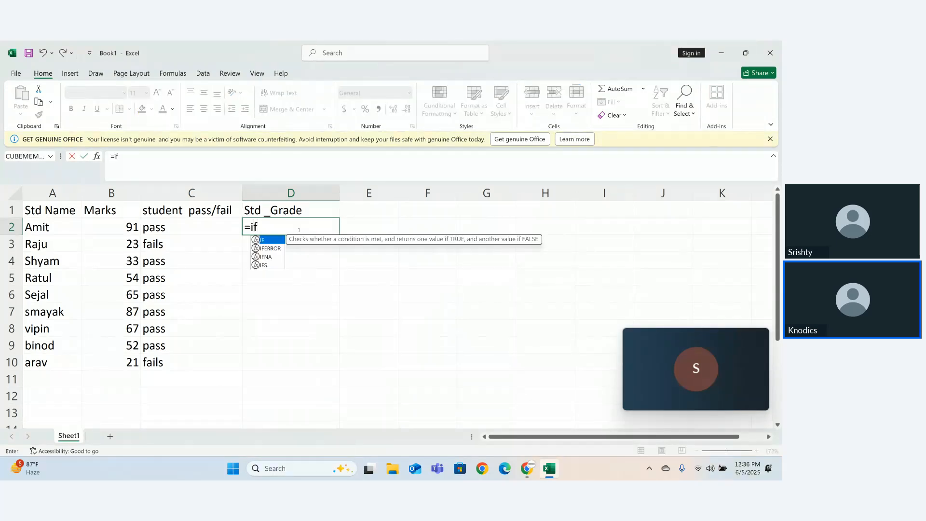
pyautogui.press('Tab')
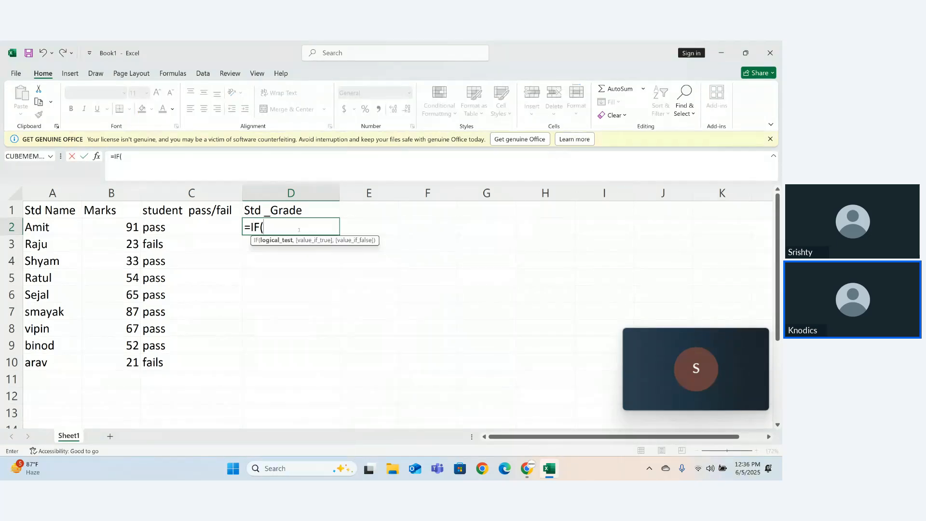
pyautogui.click(129, 227)
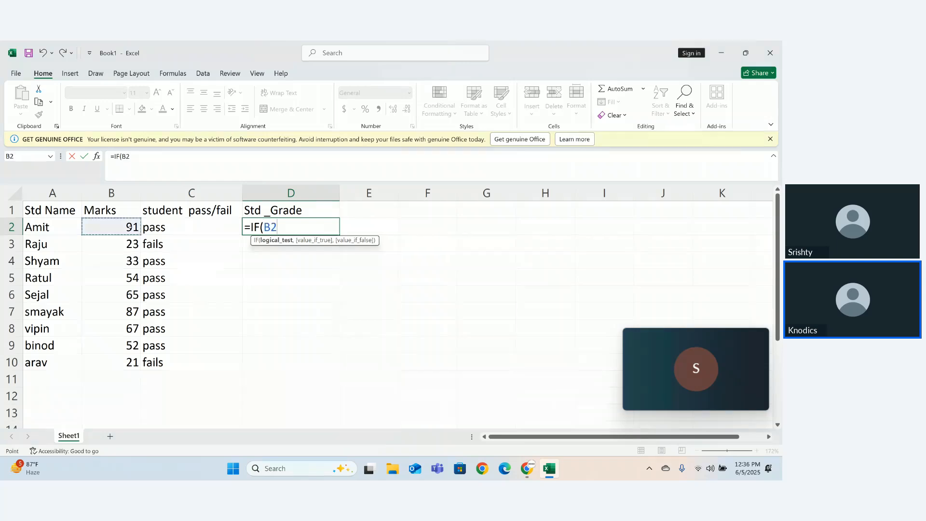
pyautogui.write('>=80,"')
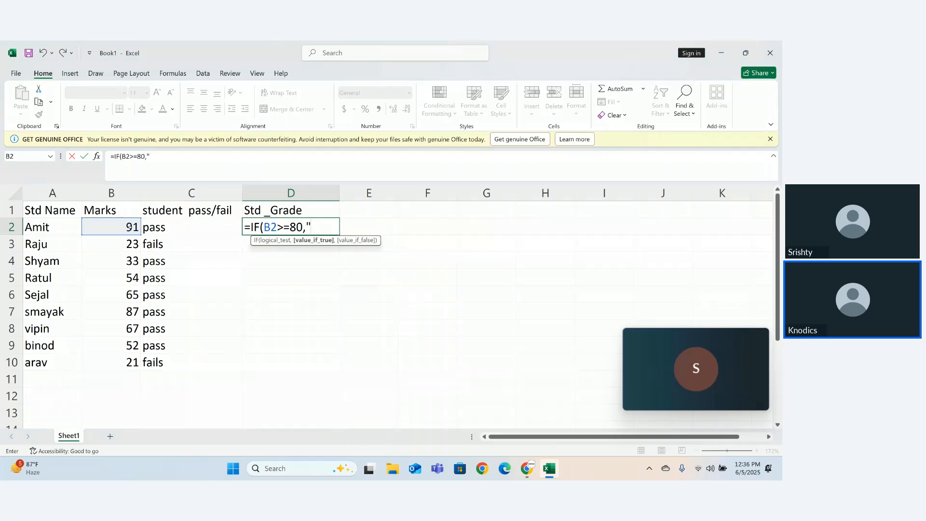
pyautogui.write('A Grade"')
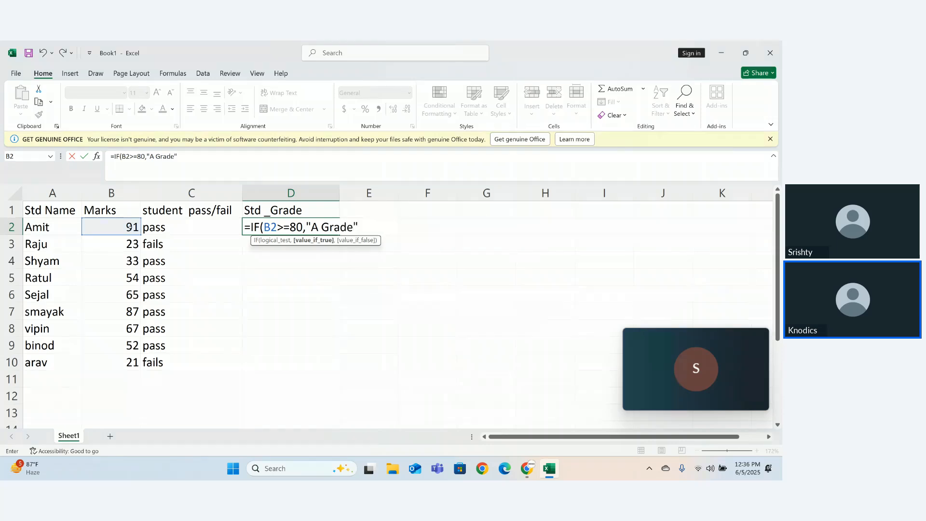
pyautogui.write(',')
pyautogui.write('"B grade"')
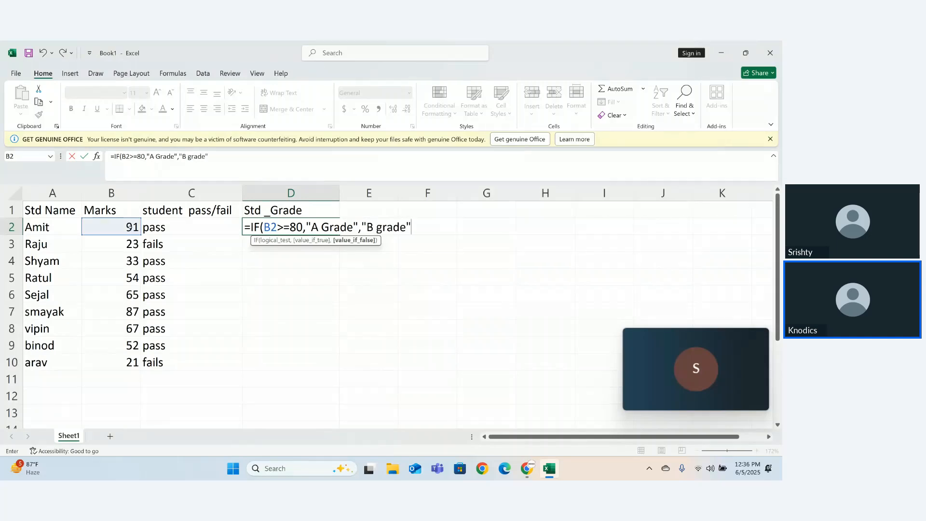
pyautogui.write(')')
pyautogui.press('Return')
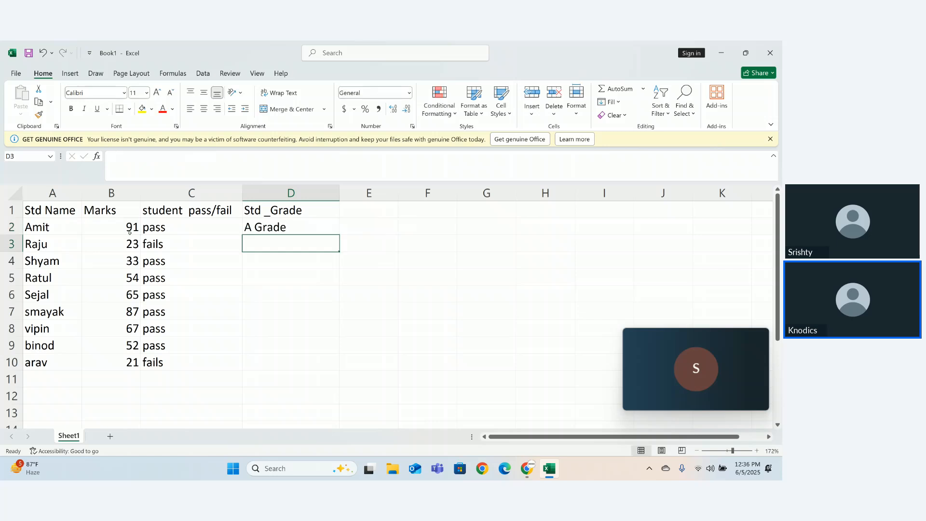
# Try filling the two-grade formula from D2 down to D11, and undo the fill.
pyautogui.click(316, 231)
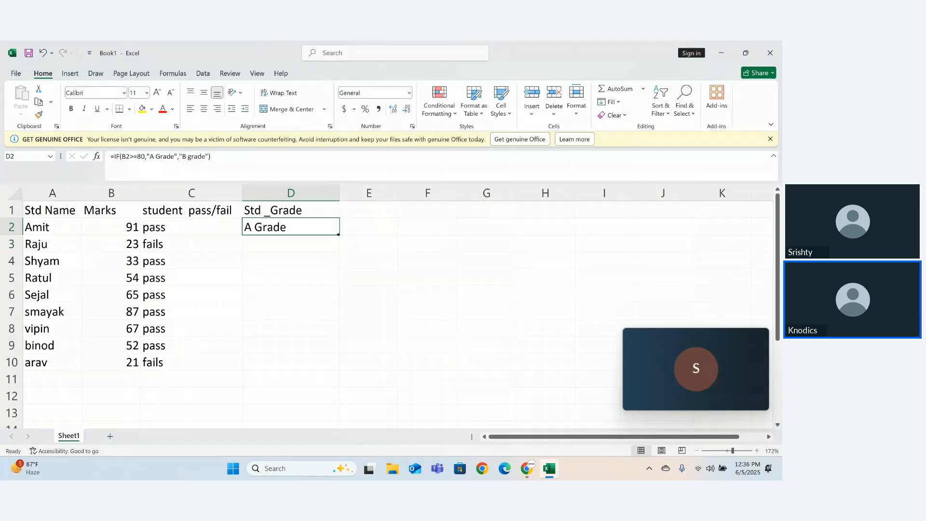
pyautogui.moveTo(339, 235); pyautogui.dragTo(333, 384)
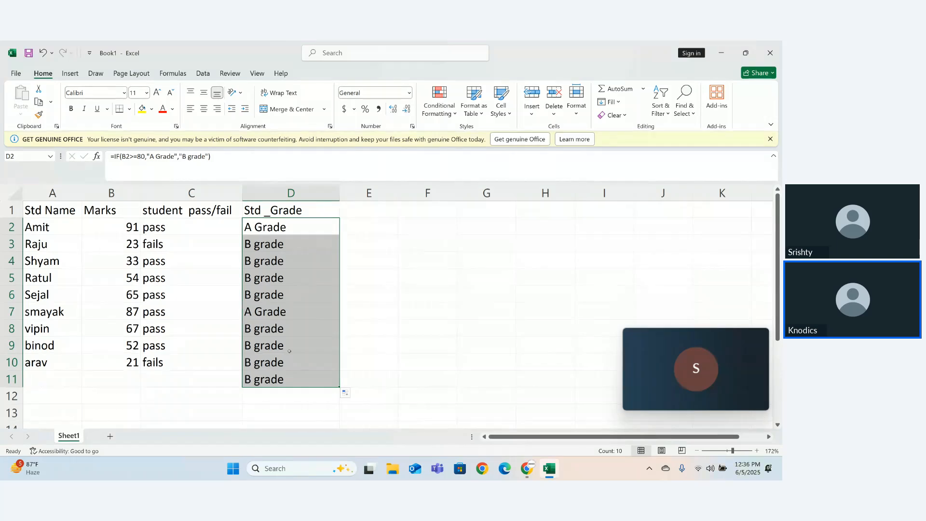
pyautogui.hotkey('ctrl', 'z')
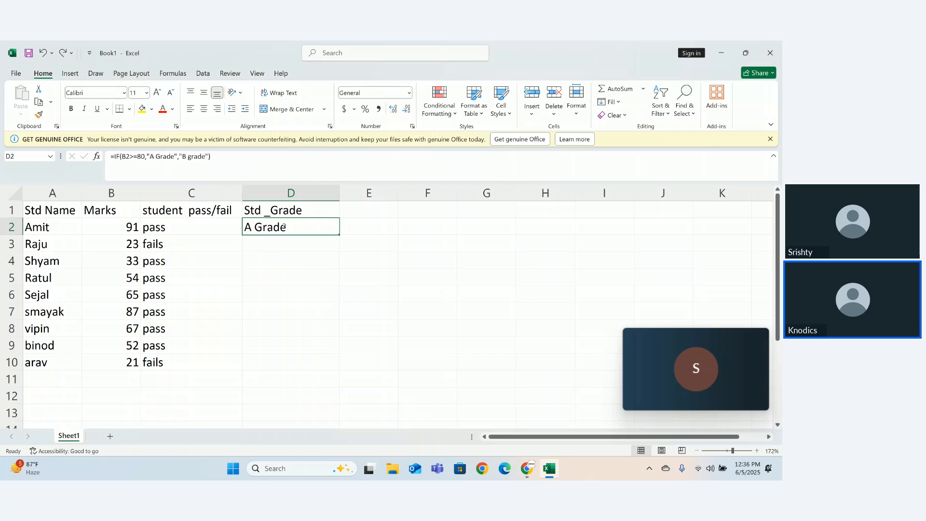
# Try filling the two-grade formula from D2 down to D10 only, and undo the fill.
pyautogui.doubleClick(284, 227)
pyautogui.press('Return')
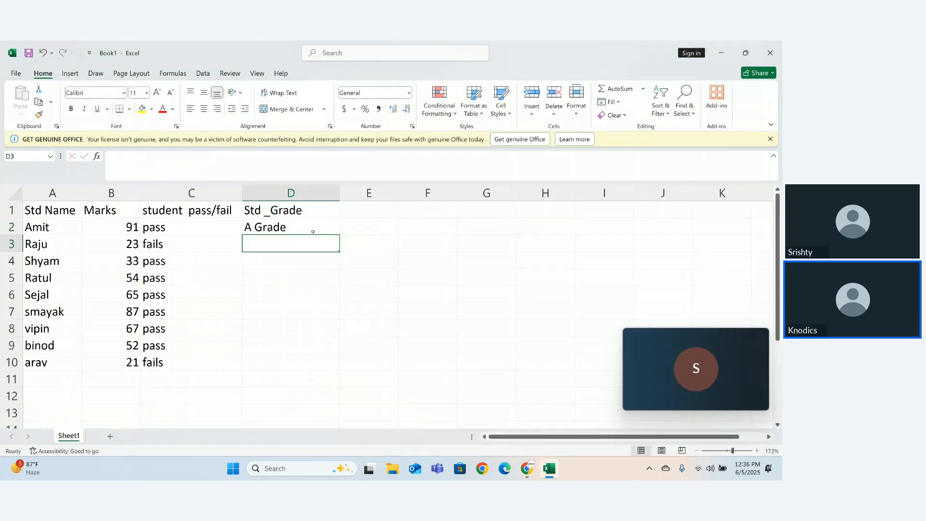
pyautogui.click(336, 231)
pyautogui.moveTo(339, 234); pyautogui.dragTo(338, 365)
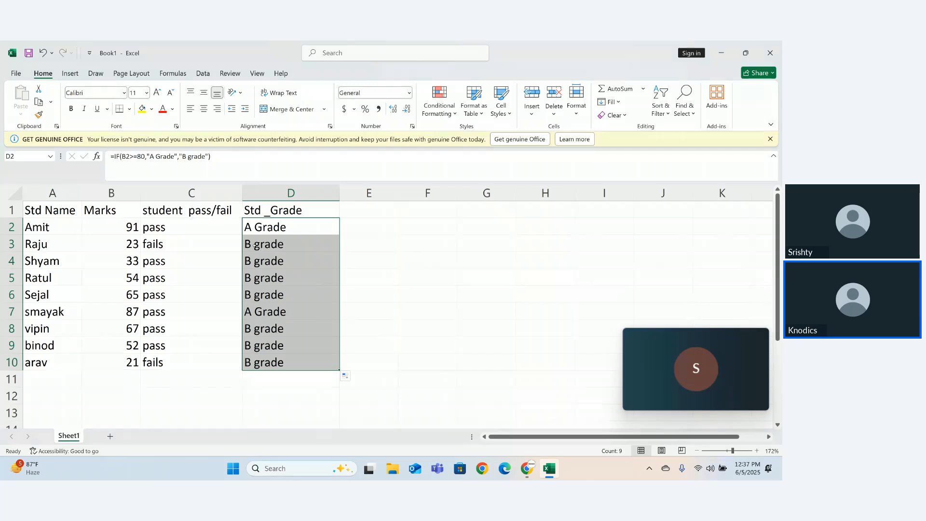
pyautogui.hotkey('ctrl', 'z')
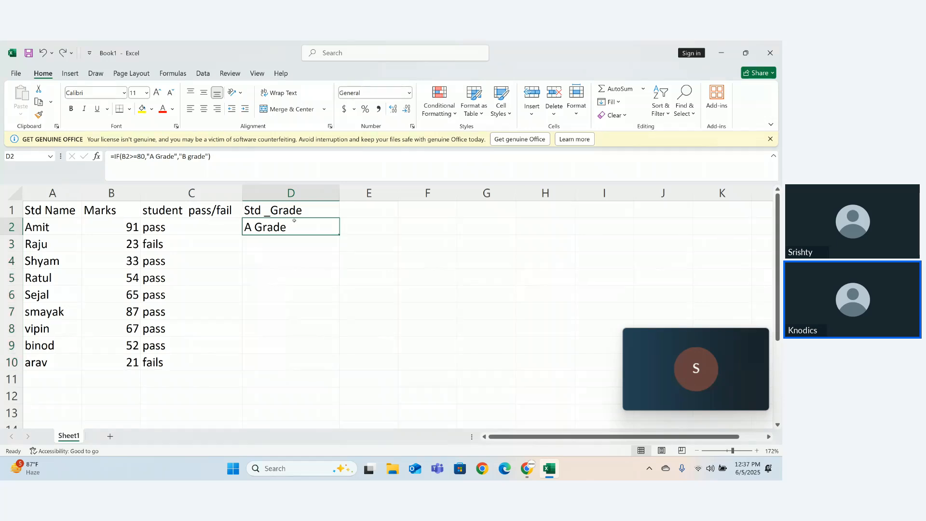
# Replace the "B grade" value in the D2 formula with a nested IF testing B2>60 that returns "B Grade".
pyautogui.doubleClick(292, 222)
pyautogui.moveTo(362, 227); pyautogui.dragTo(412, 227)
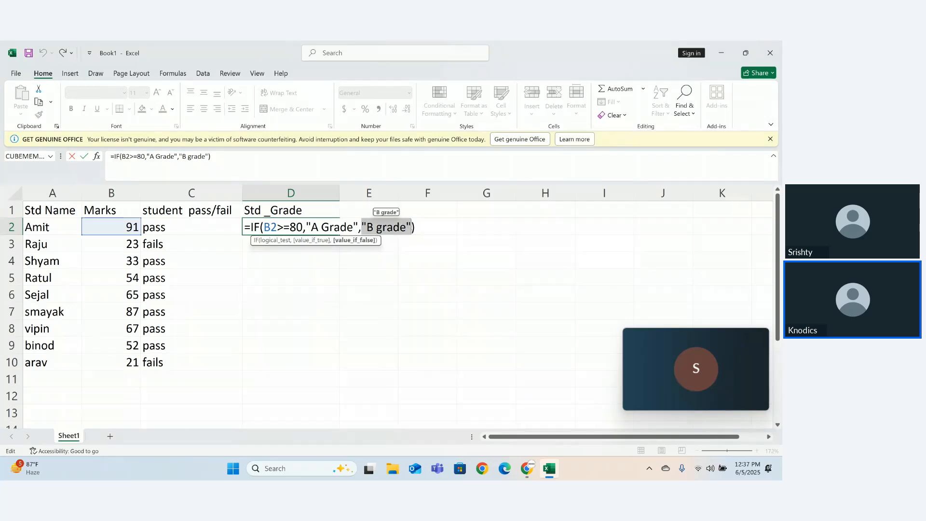
pyautogui.press('BackSpace')
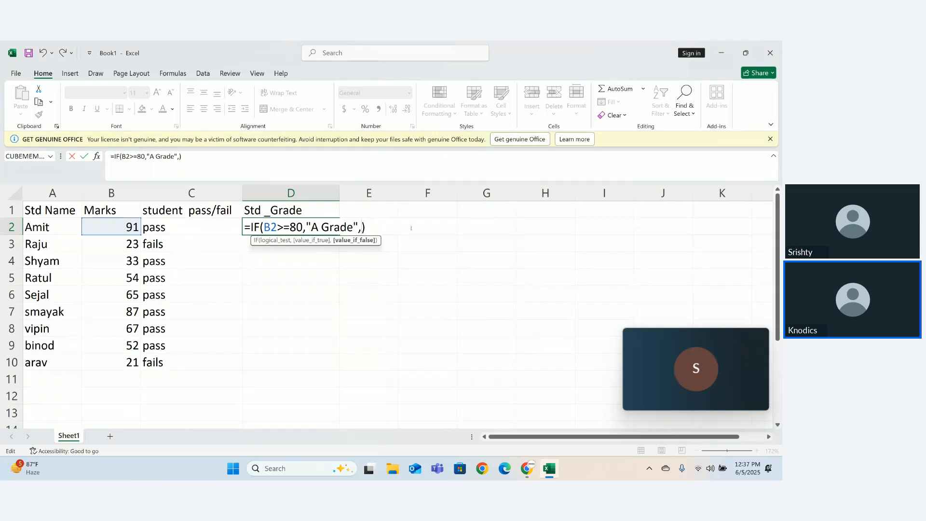
pyautogui.write('if')
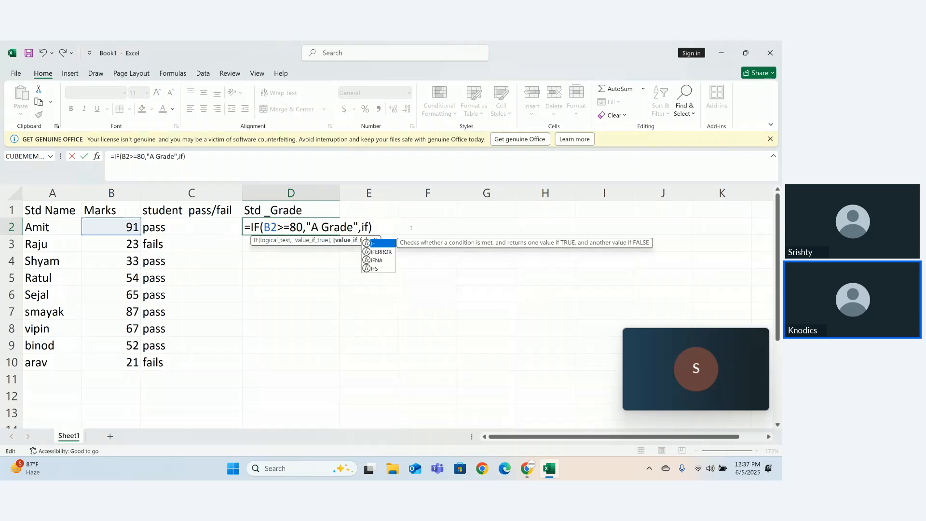
pyautogui.write('(')
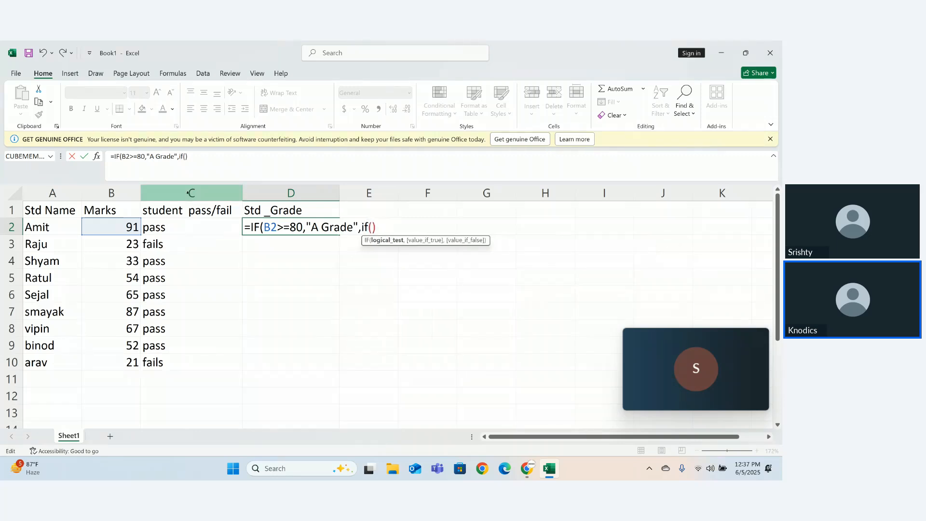
pyautogui.click(131, 227)
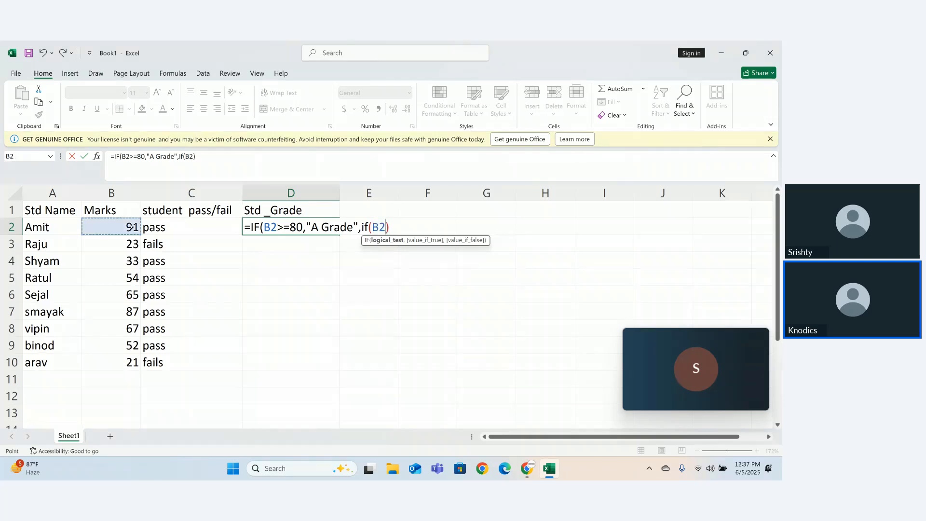
pyautogui.write('>60,"')
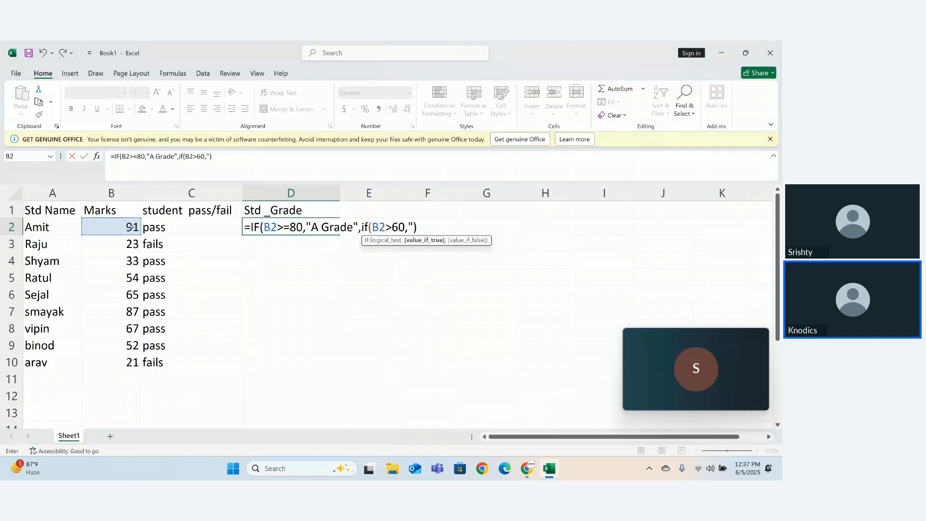
pyautogui.write('B gr')
pyautogui.press('BackSpace')
pyautogui.press('BackSpace')
pyautogui.write('Grade",')
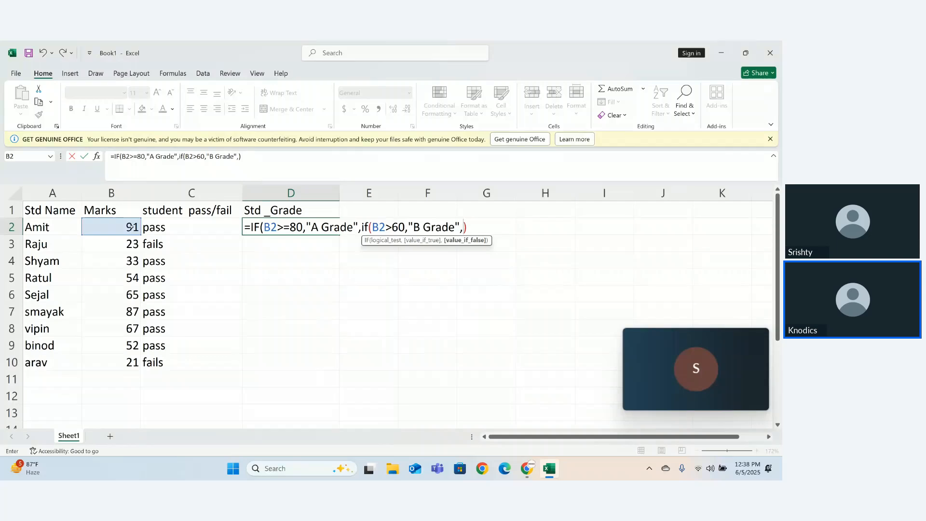
# Nest a third IF in the D2 formula testing B2>=33 that returns "C Grade".
pyautogui.write('if')
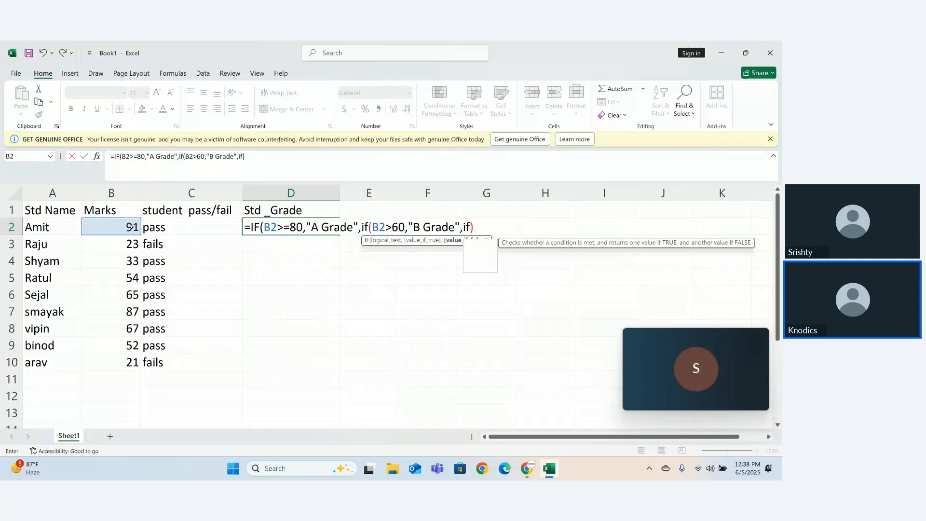
pyautogui.write('(')
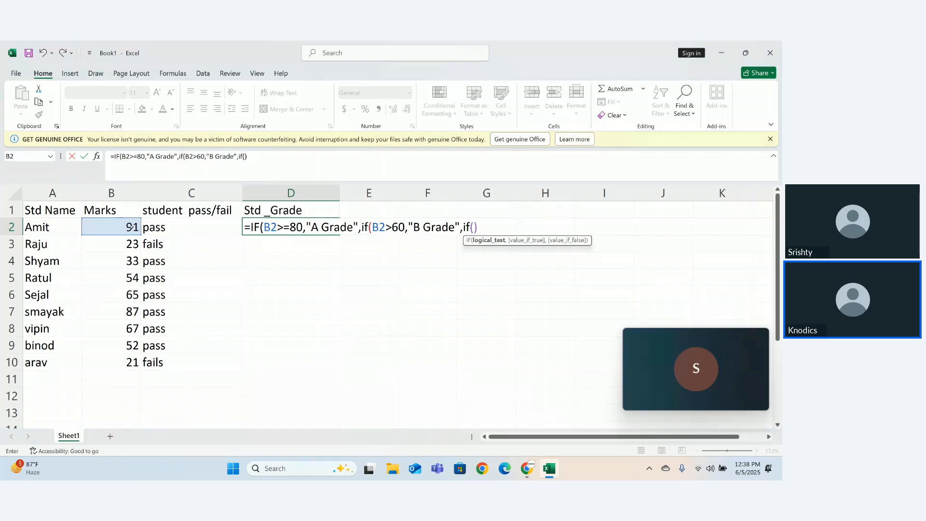
pyautogui.click(130, 227)
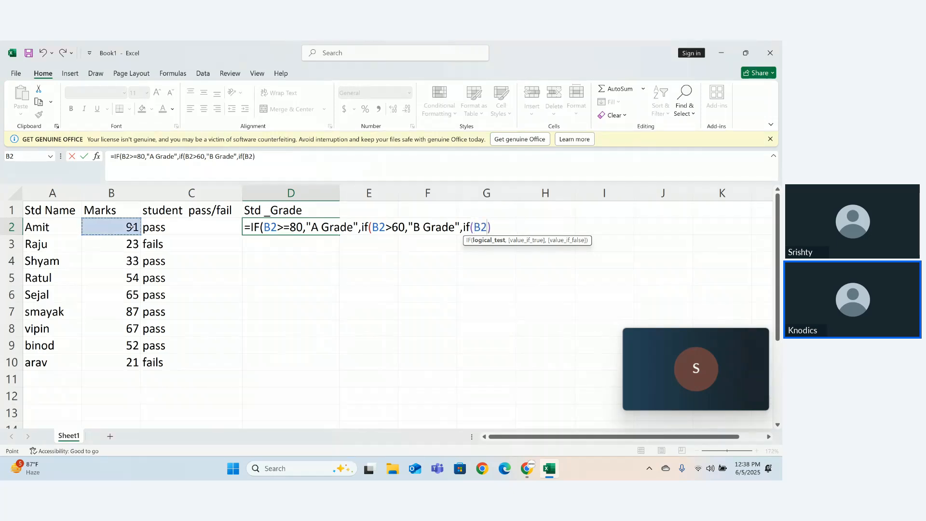
pyautogui.write('>')
pyautogui.write('=')
pyautogui.write('45')
pyautogui.press('BackSpace')
pyautogui.press('BackSpace')
pyautogui.write('33,"C grafe')
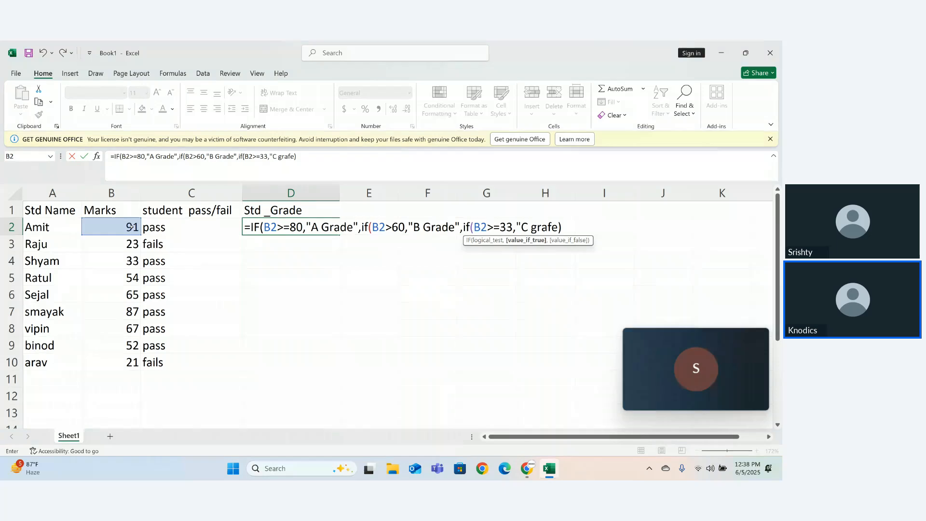
pyautogui.press('BackSpace')
pyautogui.press('BackSpace')
pyautogui.press('BackSpace')
pyautogui.press('BackSpace')
pyautogui.press('BackSpace')
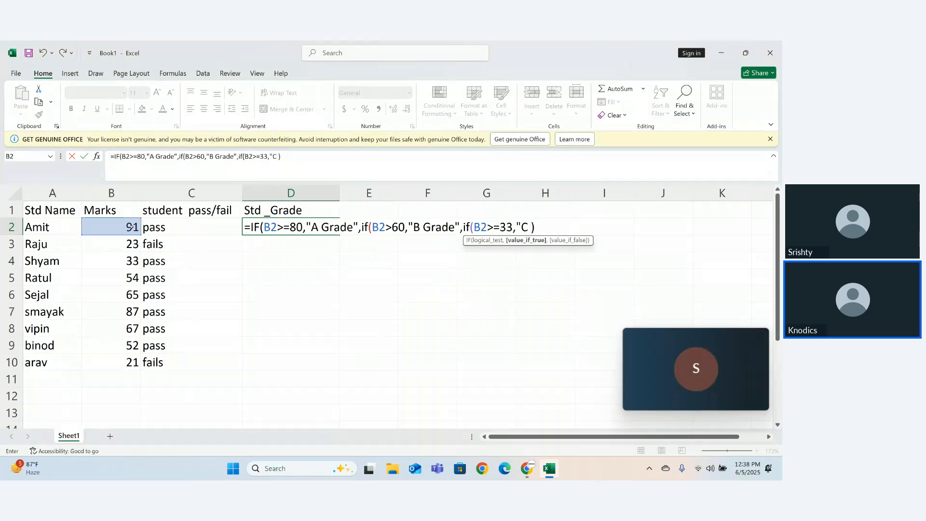
pyautogui.write('Grade",')
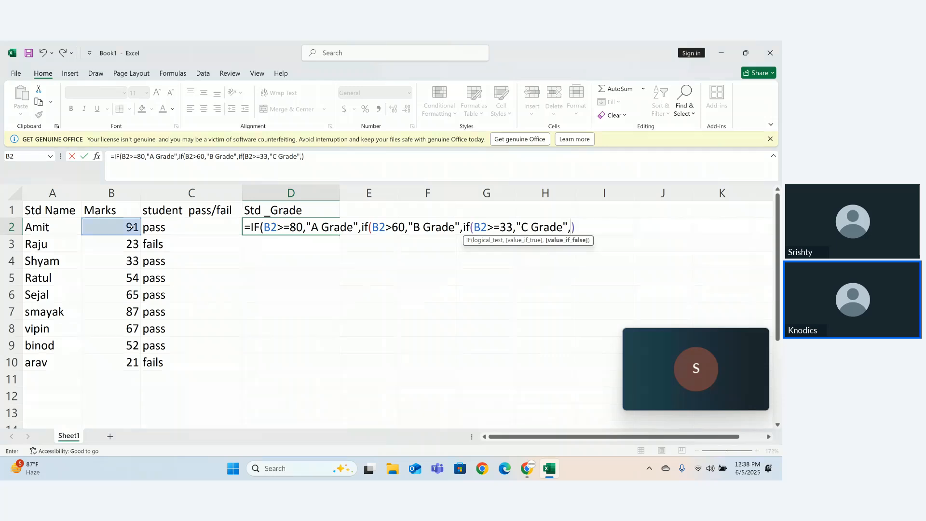
# Add "fail" as the final false value, close all the nested IFs and commit the D2 formula.
pyautogui.write('"fail"')
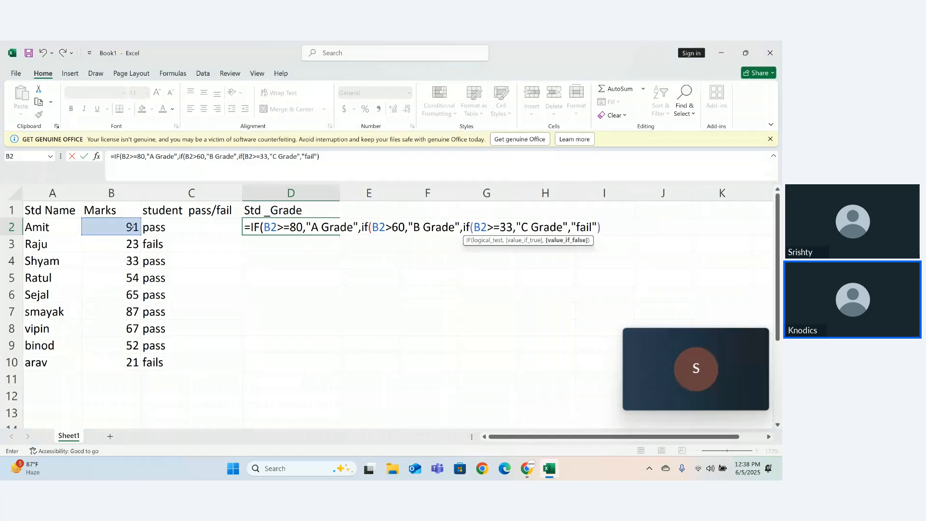
pyautogui.write('))')
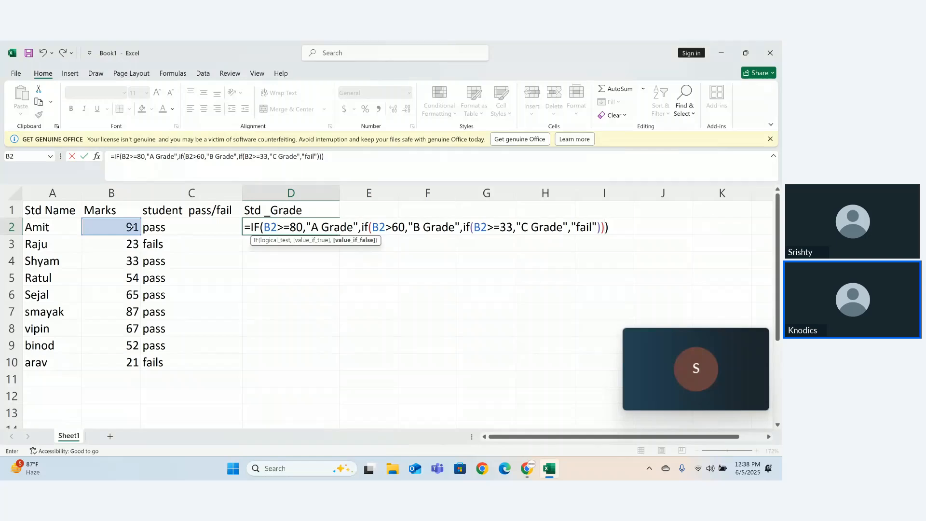
pyautogui.press('Return')
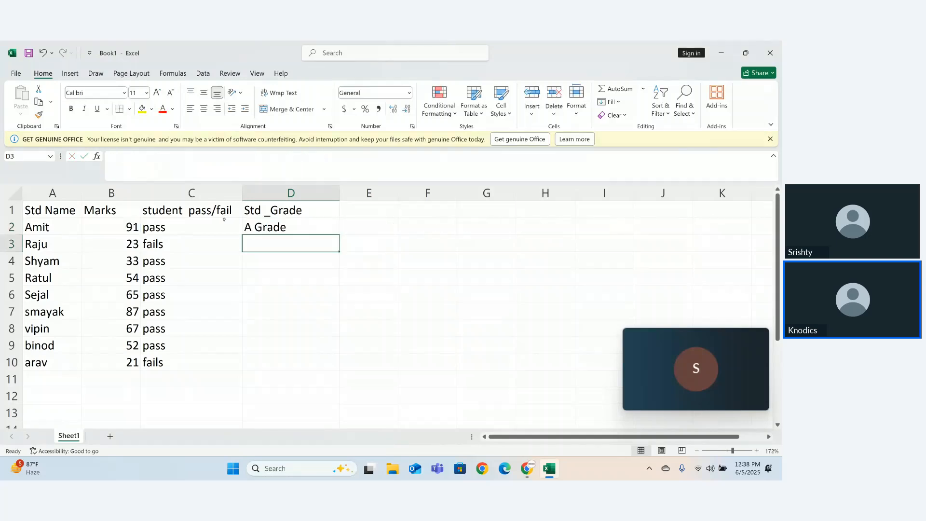
# Fill the nested grade formula from D2 down to D5, and check the copied formula in D5.
pyautogui.click(270, 230)
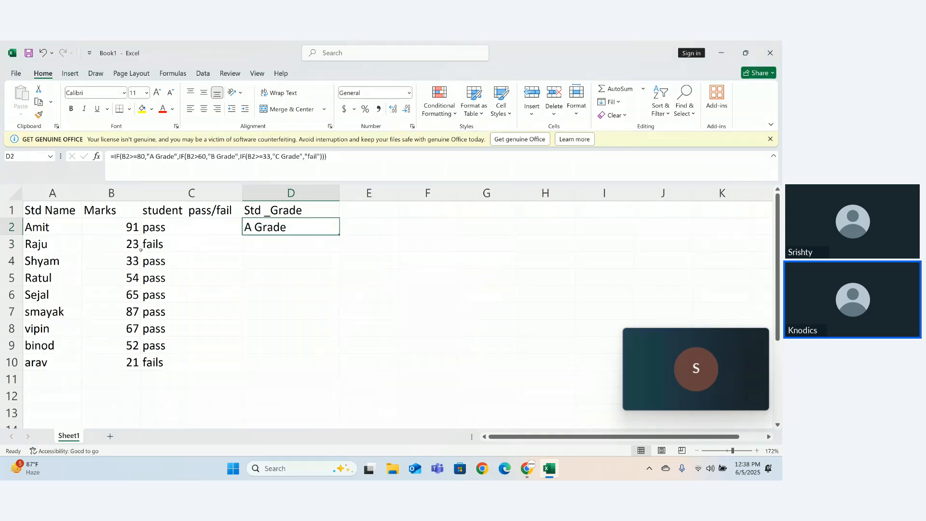
pyautogui.moveTo(340, 234); pyautogui.dragTo(338, 286)
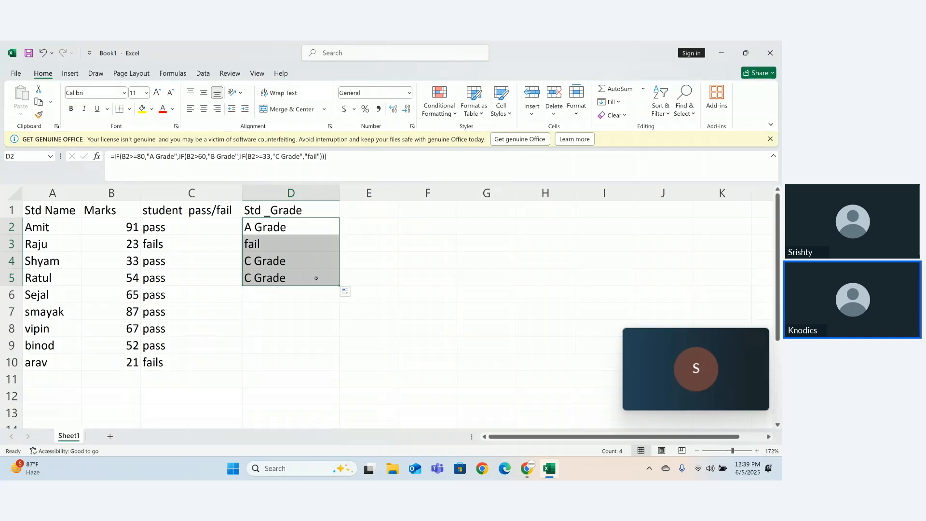
pyautogui.doubleClick(283, 276)
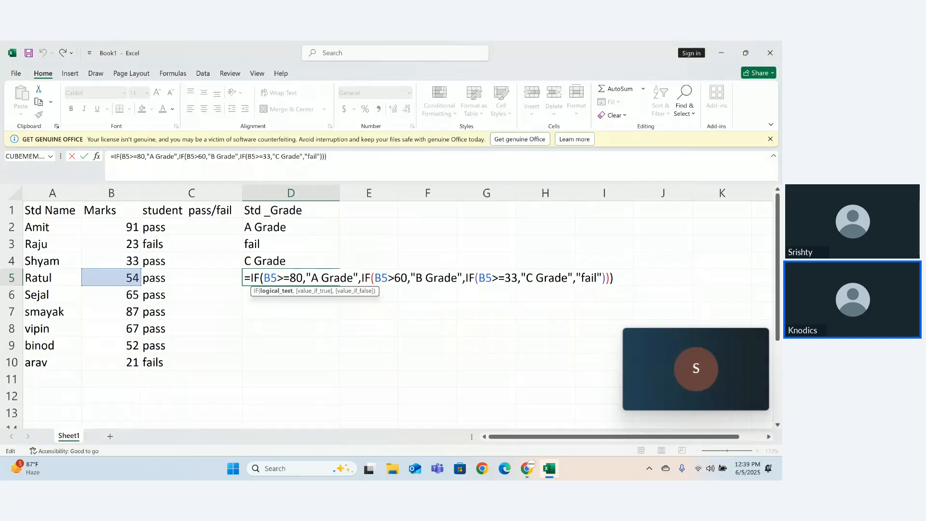
pyautogui.click(394, 278)
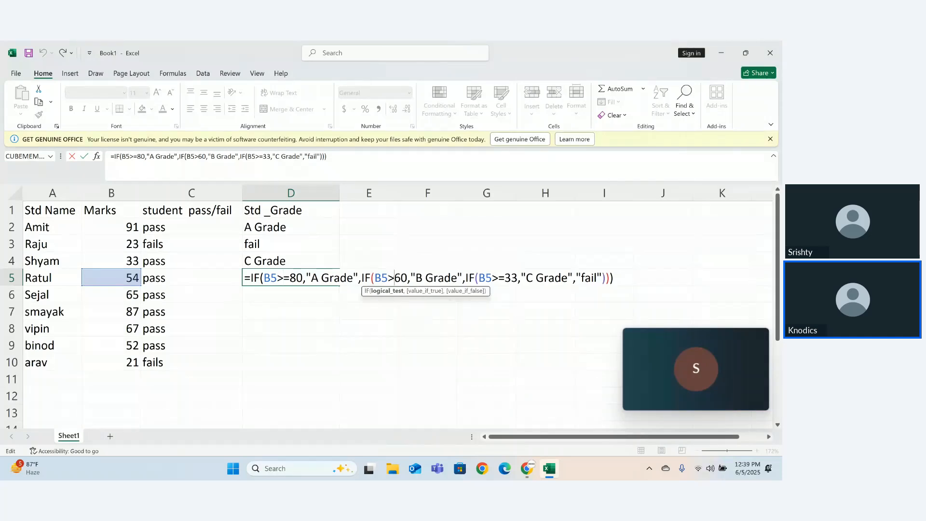
pyautogui.press('Return')
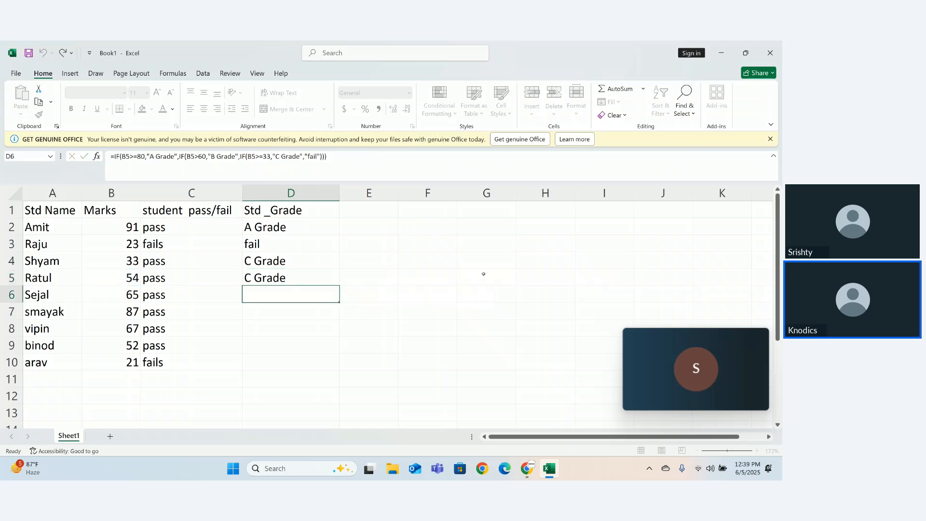
# Fill the nested grade formula from D5 down to D10.
pyautogui.doubleClick(326, 281)
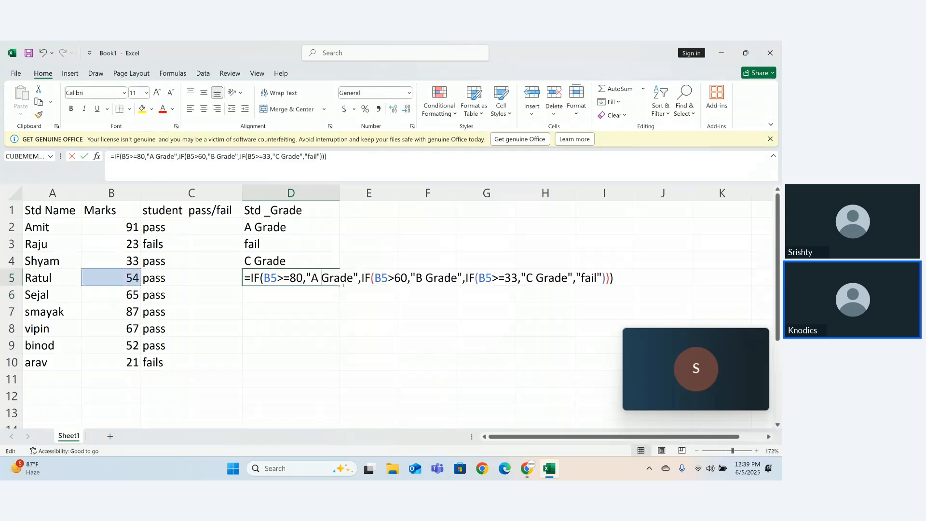
pyautogui.press('Escape')
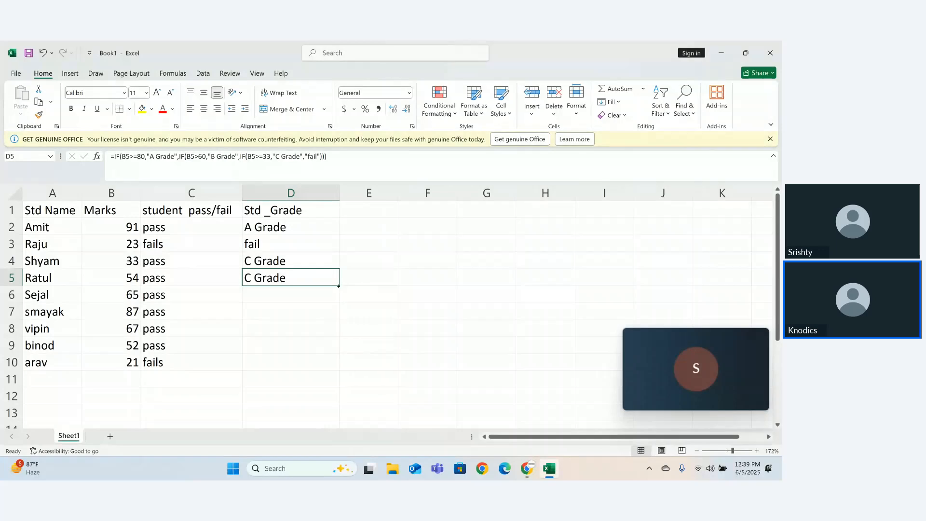
pyautogui.moveTo(339, 287); pyautogui.dragTo(330, 372)
pyautogui.click(312, 400)
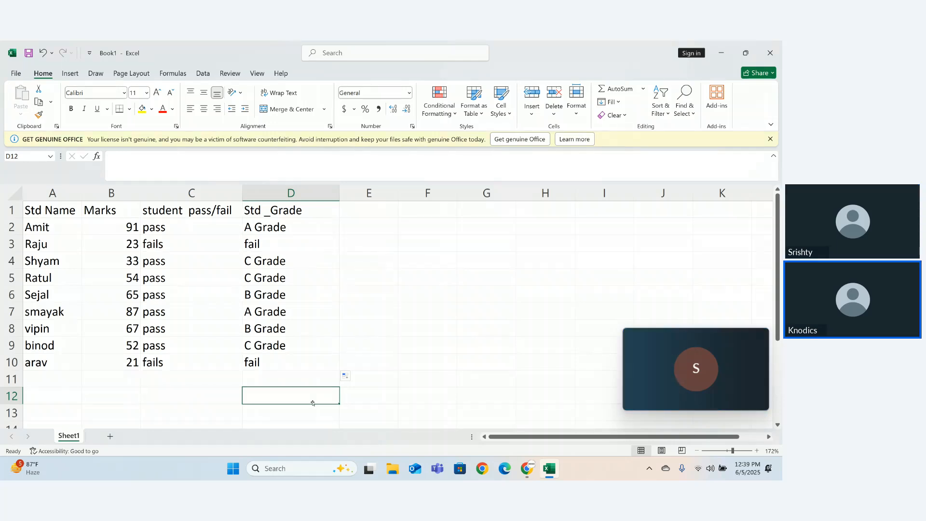
# Enter the plain-text header "count" in E1, removing the equals sign typed before it.
pyautogui.click(367, 214)
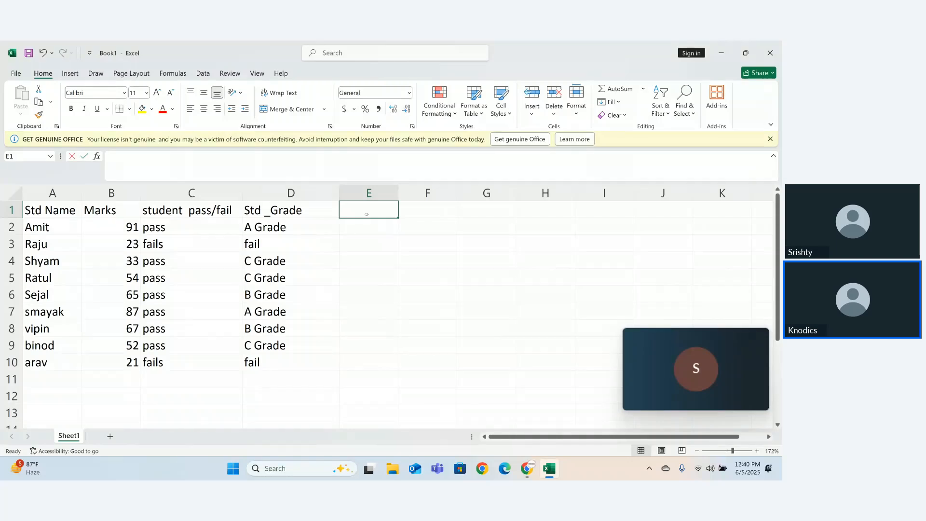
pyautogui.write('=count')
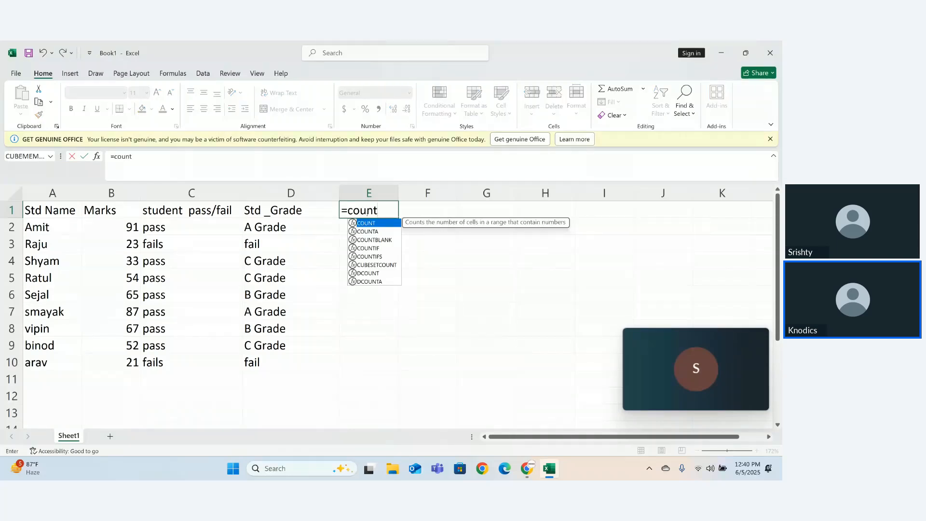
pyautogui.press('Escape')
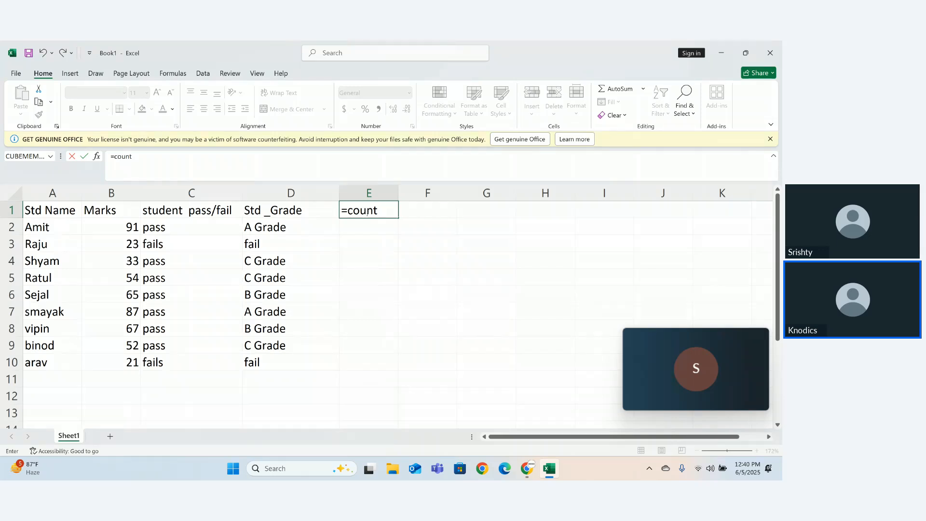
pyautogui.press('Return')
pyautogui.click(367, 212)
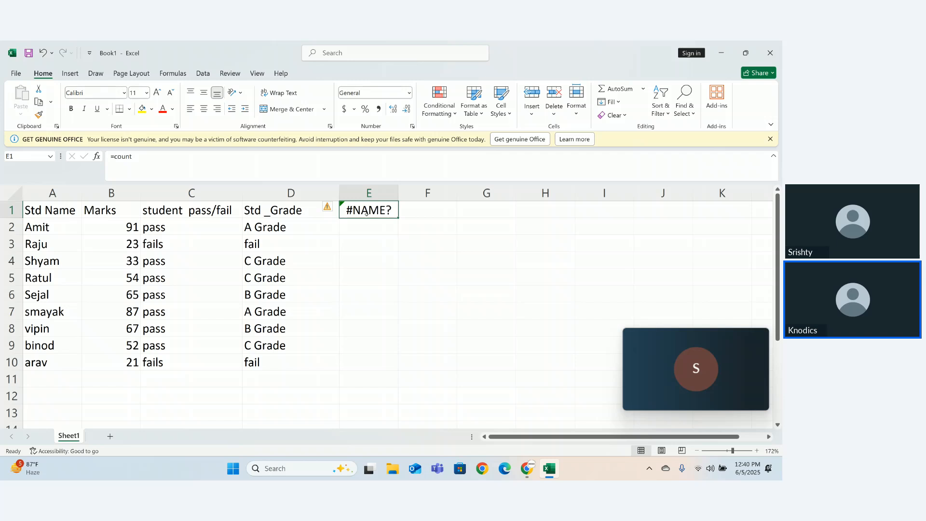
pyautogui.doubleClick(366, 212)
pyautogui.press('Home')
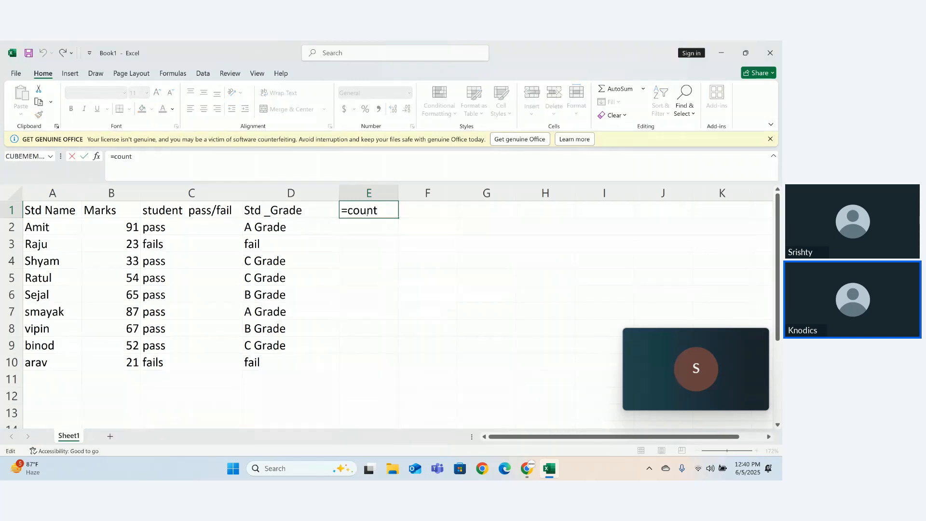
pyautogui.press('Delete')
# Try to count the pass/fail results with the formula =COUNT(C2:C10) in E2.
pyautogui.click(380, 227)
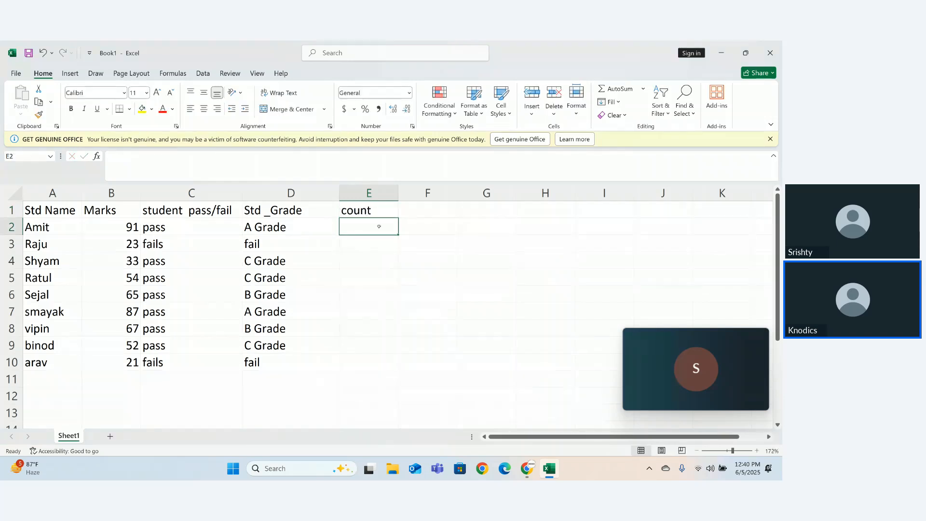
pyautogui.write('=count')
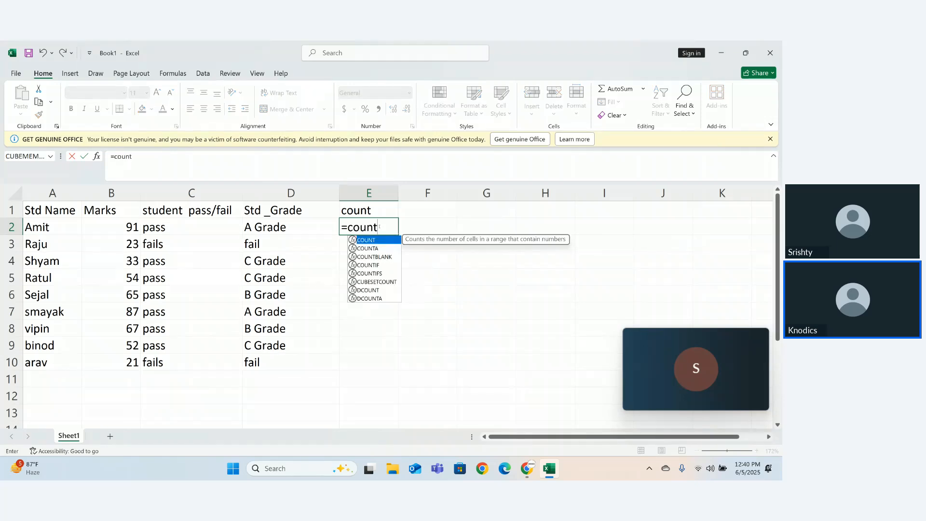
pyautogui.press('Tab')
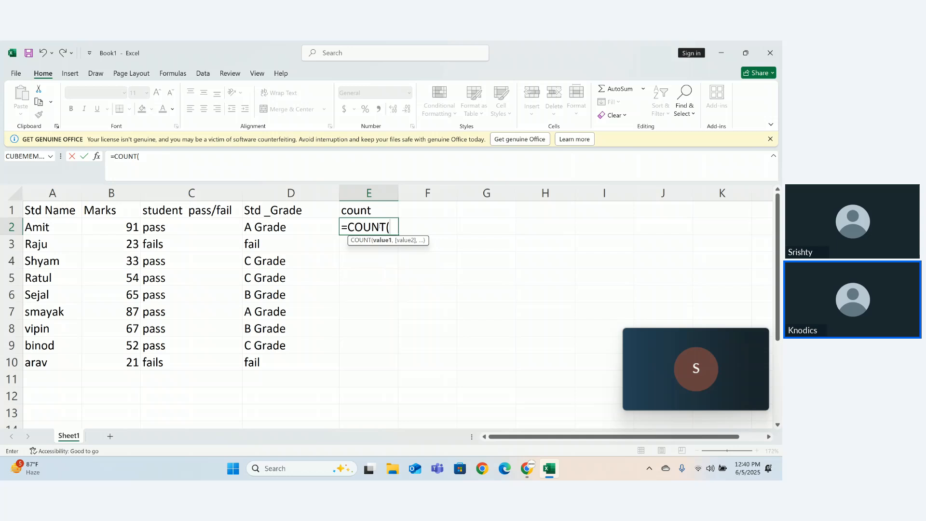
pyautogui.click(134, 223)
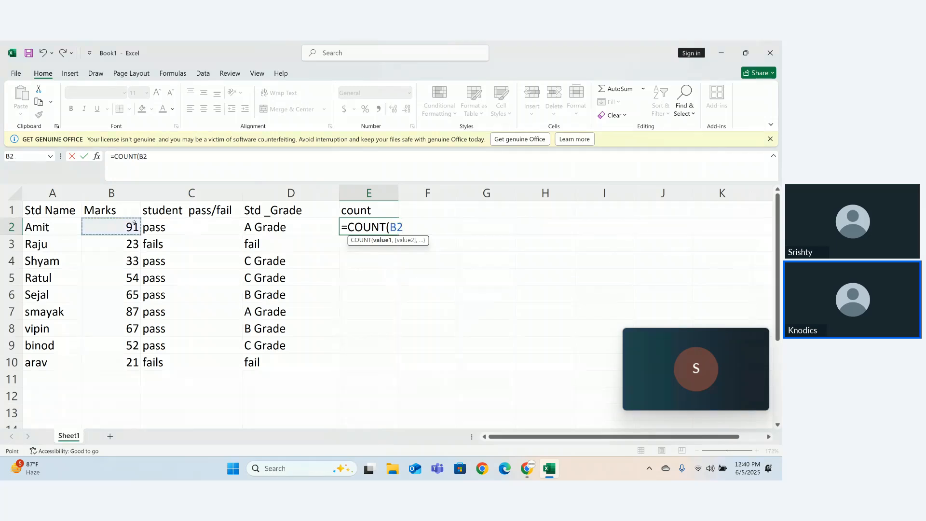
pyautogui.moveTo(147, 225); pyautogui.dragTo(158, 360)
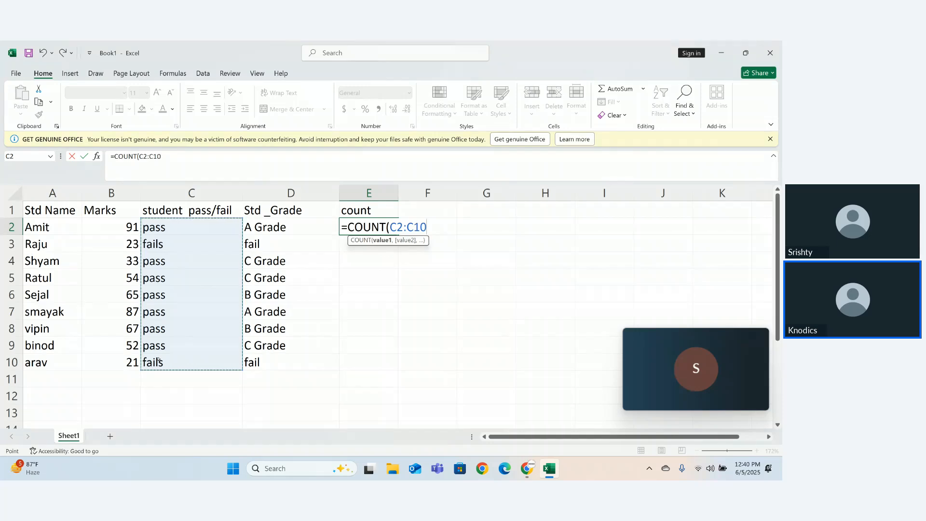
pyautogui.write(')')
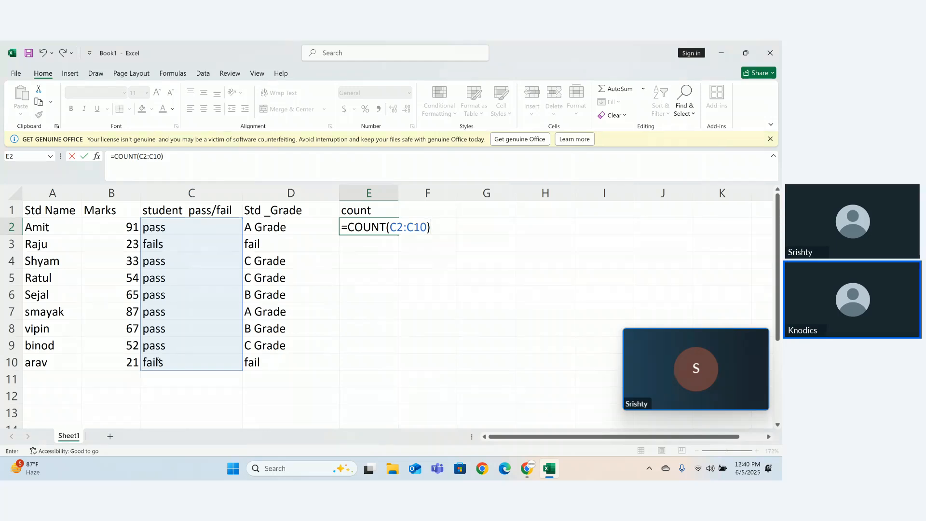
pyautogui.press('Return')
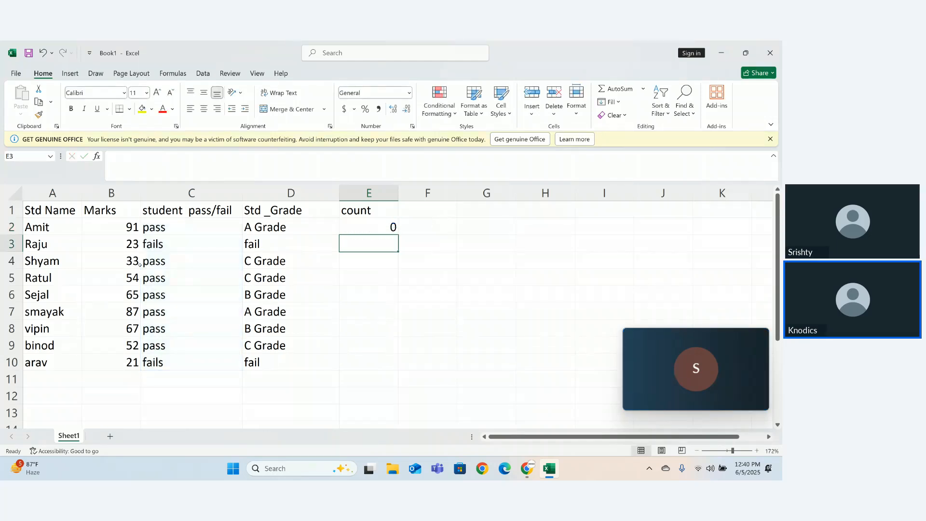
# Clear the COUNT formula from E2 and start a COUNTIF formula there instead.
pyautogui.click(352, 229)
pyautogui.doubleClick(352, 229)
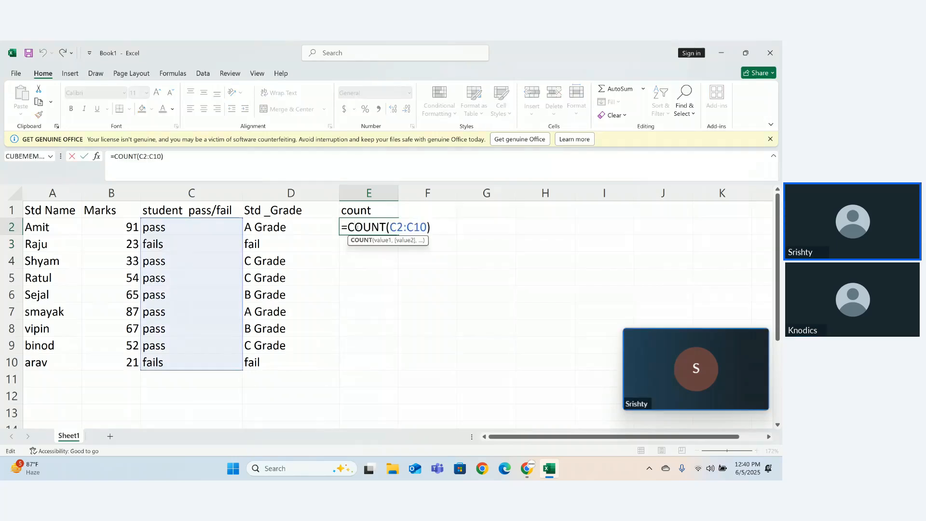
pyautogui.hotkey('ctrl', 'a')
pyautogui.press('BackSpace')
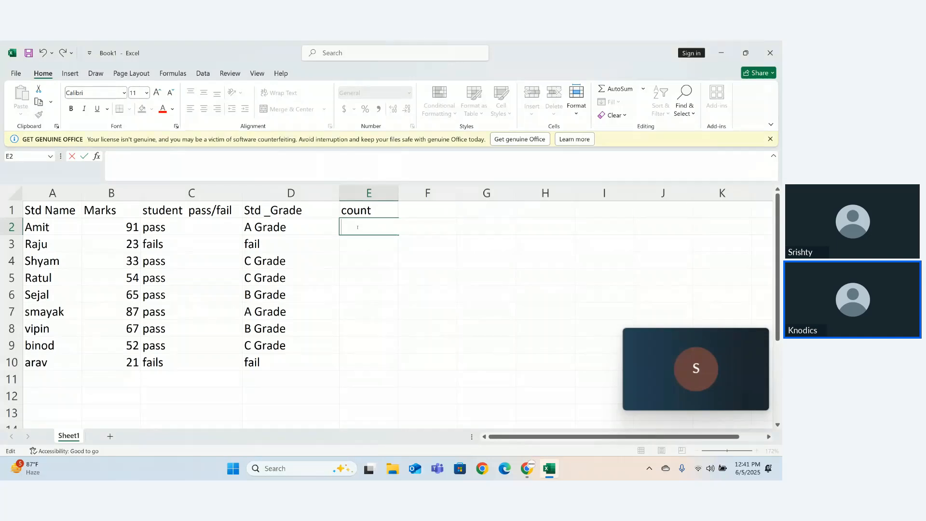
pyautogui.write('=cou')
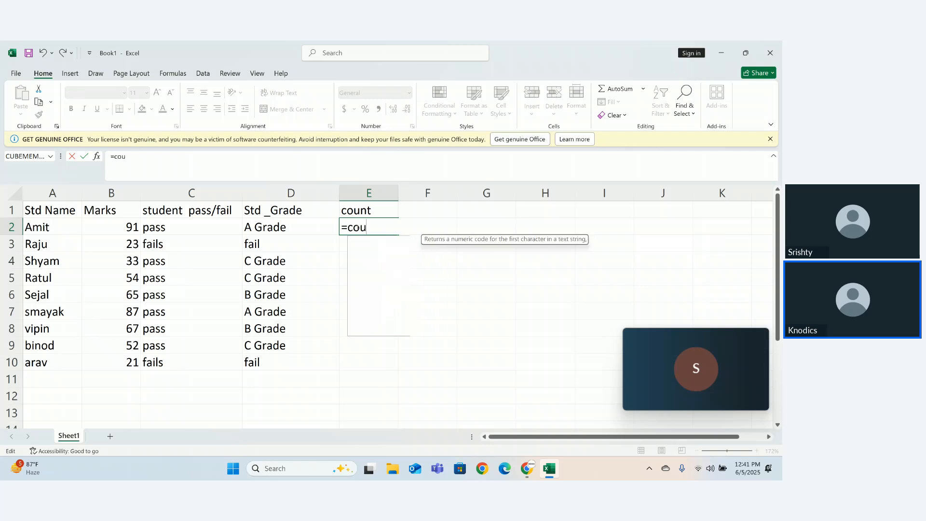
pyautogui.write('nt')
pyautogui.press('Tab')
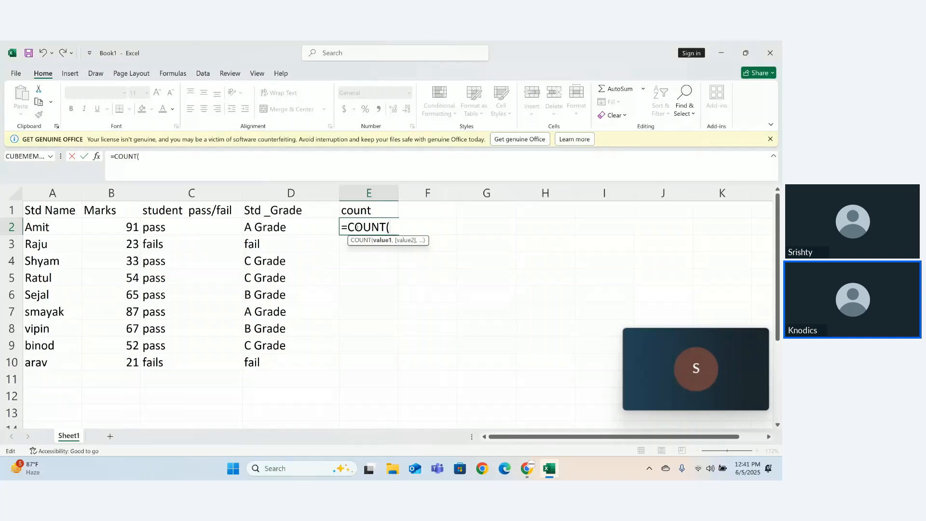
pyautogui.click(164, 228)
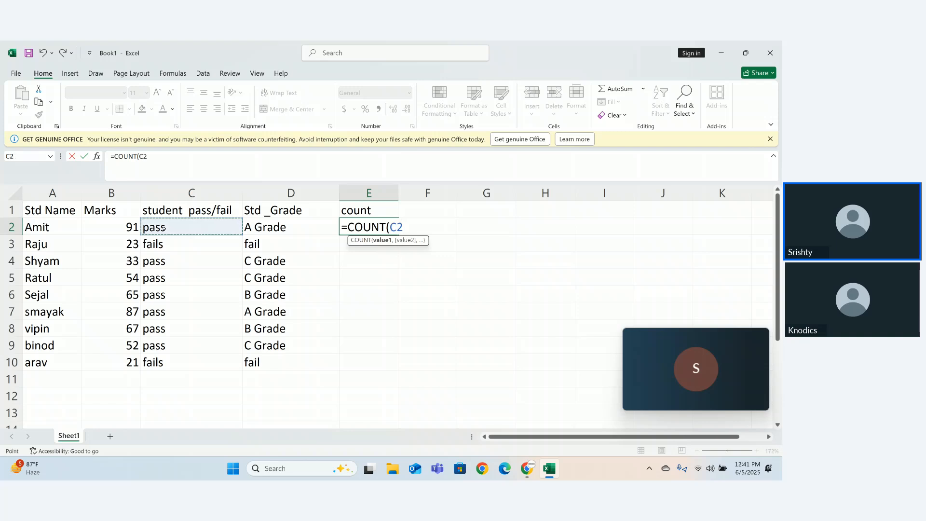
pyautogui.press('BackSpace')
pyautogui.press('BackSpace')
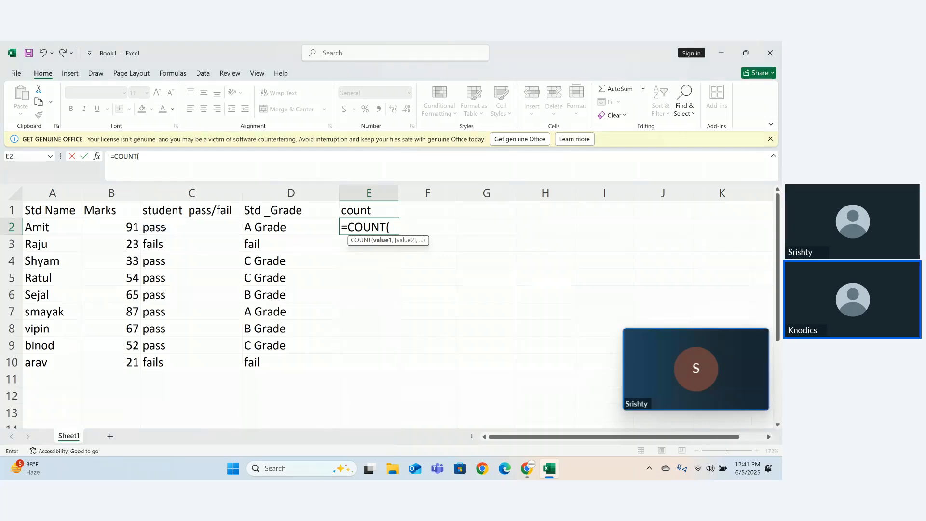
pyautogui.press('BackSpace')
pyautogui.write('IF(')
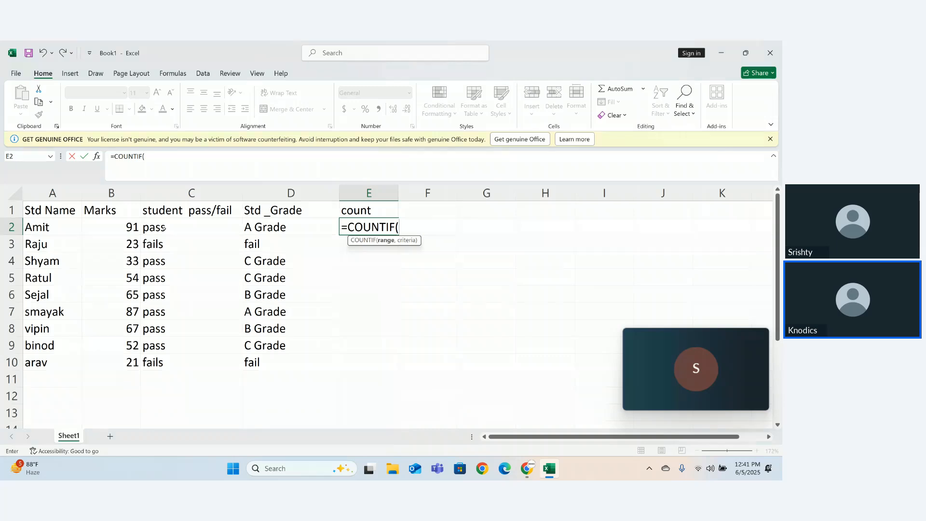
# Complete the COUNTIF formula in E2 with range c2:c10 and cell C2 as the criteria, and commit it.
pyautogui.write('c2')
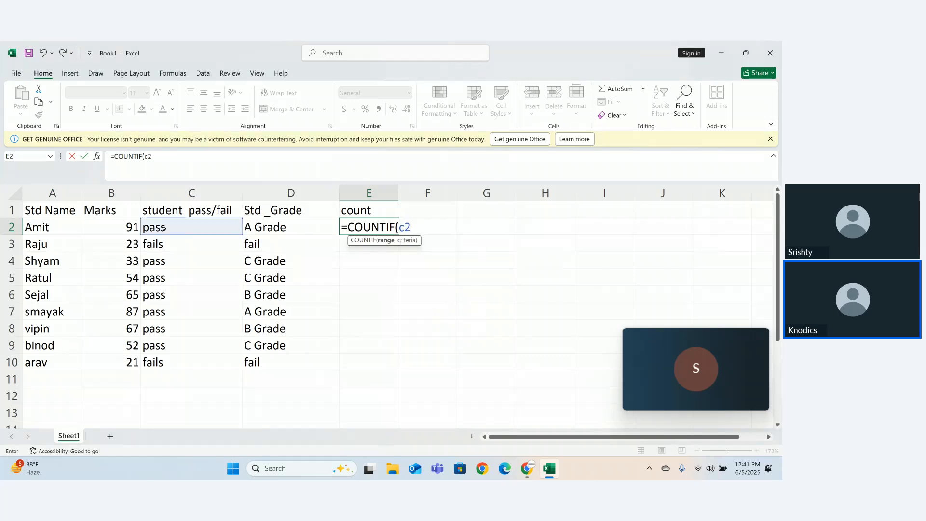
pyautogui.write(':c10')
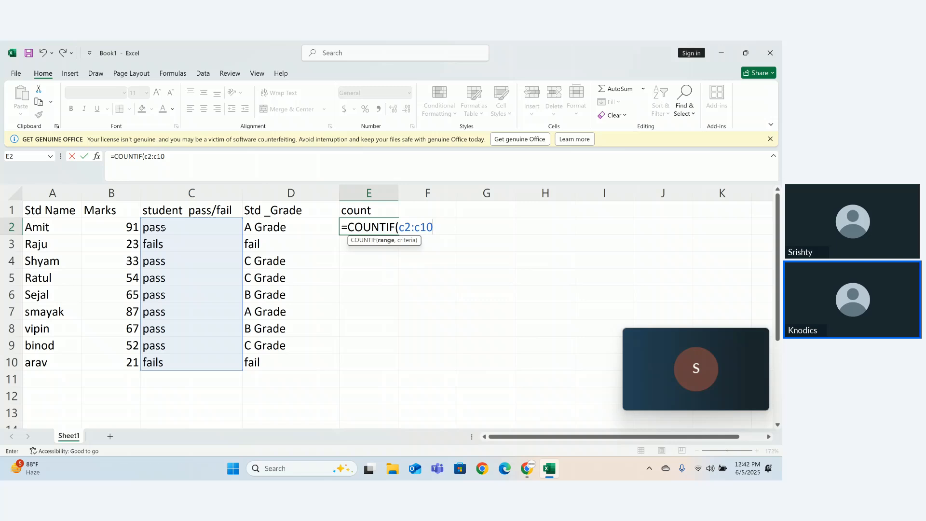
pyautogui.write(',')
pyautogui.click(163, 228)
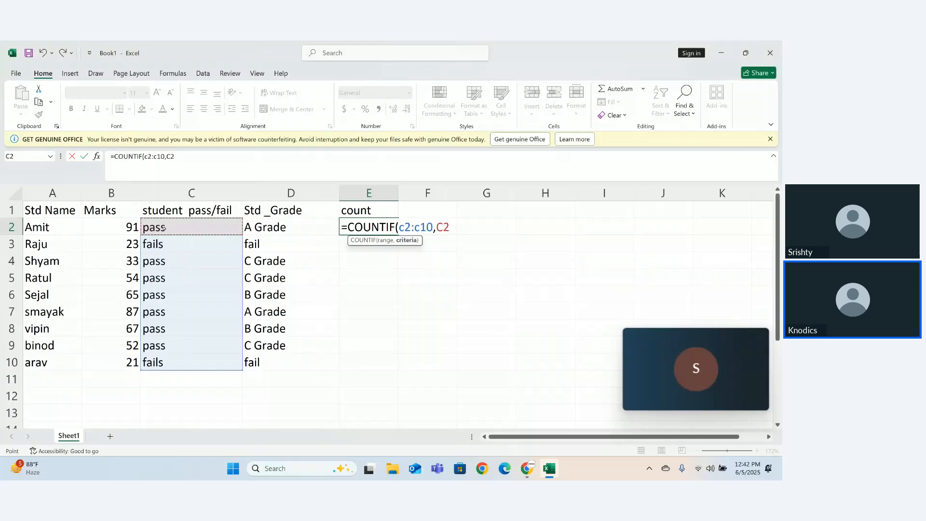
pyautogui.write(')')
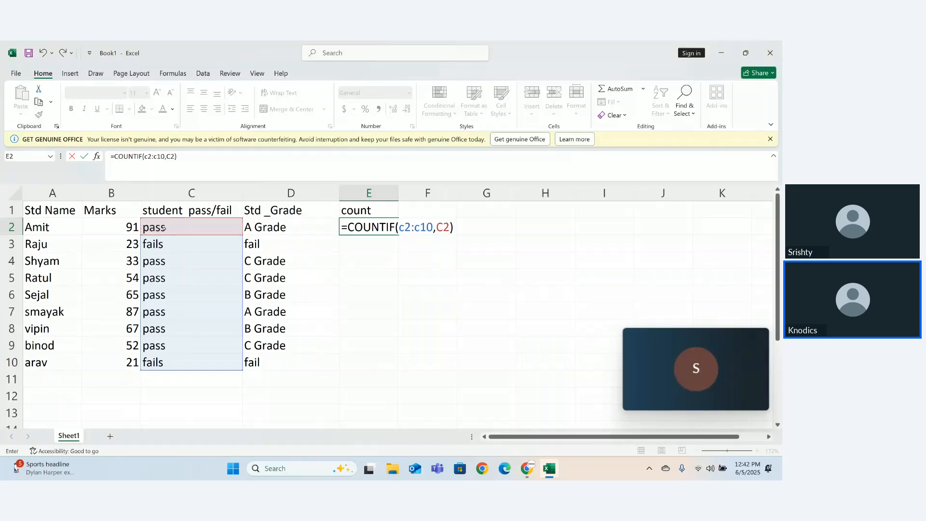
pyautogui.press('Return')
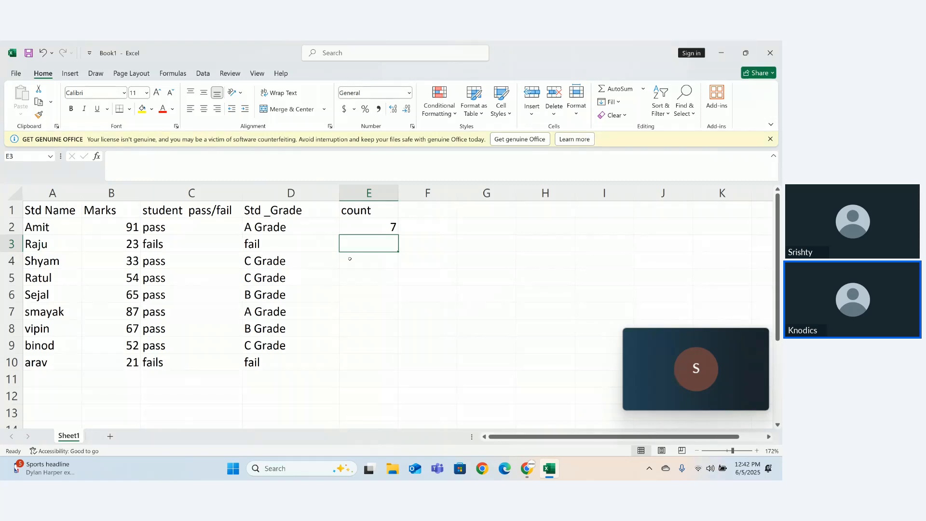
# Review the COUNTIF formula in E2, checking its C2 criteria argument.
pyautogui.doubleClick(381, 225)
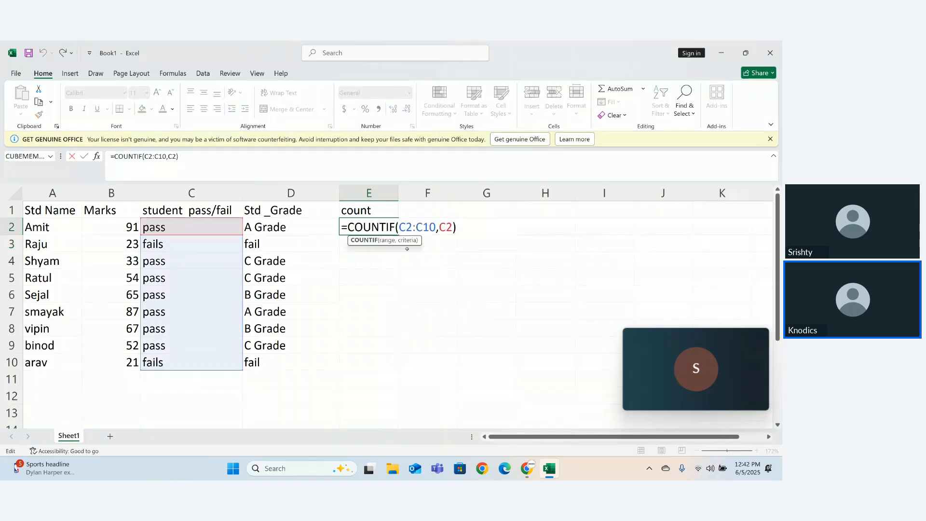
pyautogui.press('Return')
pyautogui.click(386, 229)
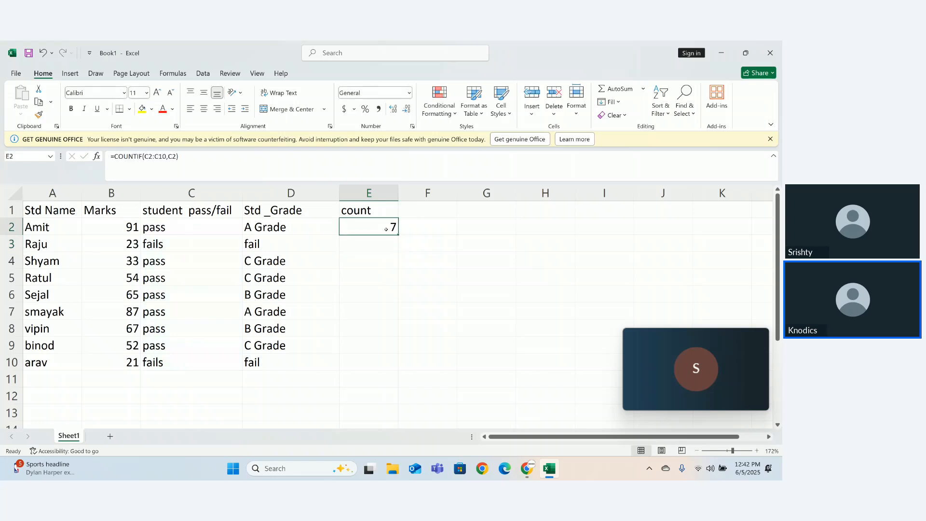
pyautogui.doubleClick(393, 227)
pyautogui.doubleClick(446, 227)
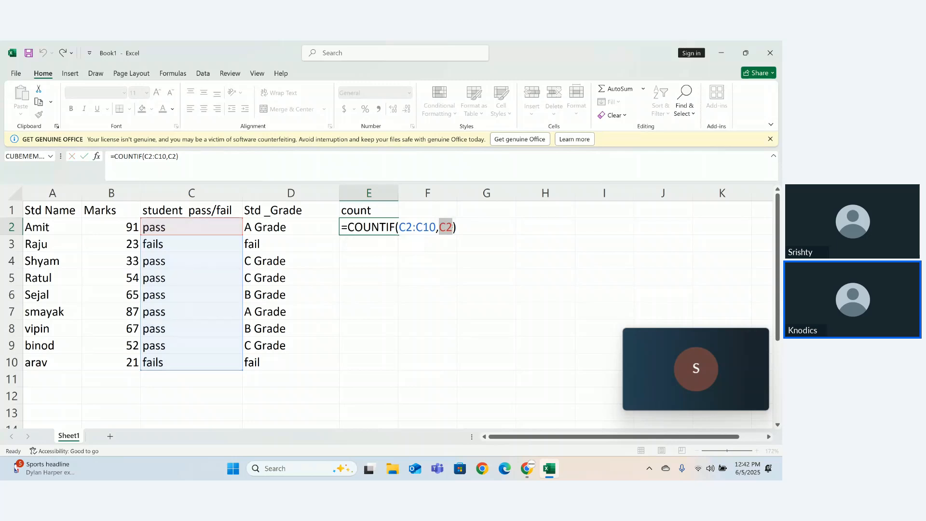
pyautogui.press('Return')
# Enter the labels "pass" in F2 and "fails" in G2.
pyautogui.click(442, 227)
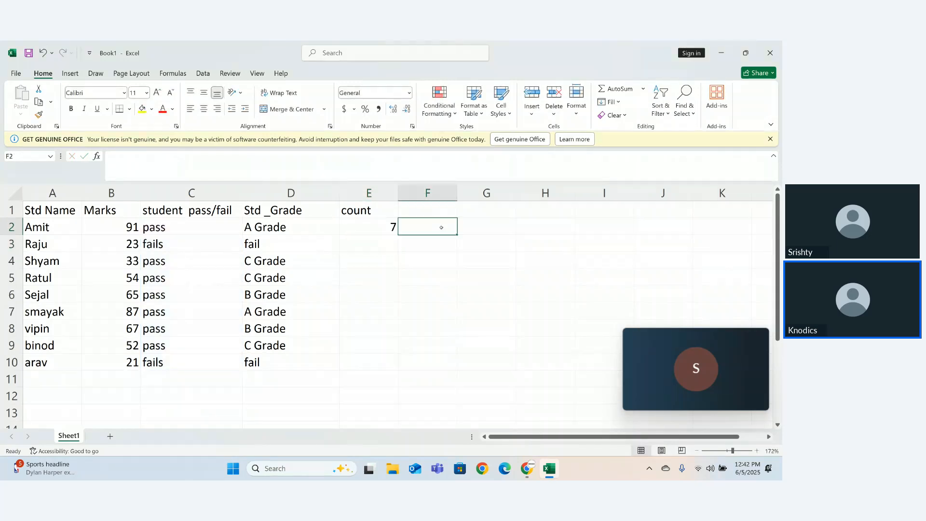
pyautogui.write('pass')
pyautogui.press('Tab')
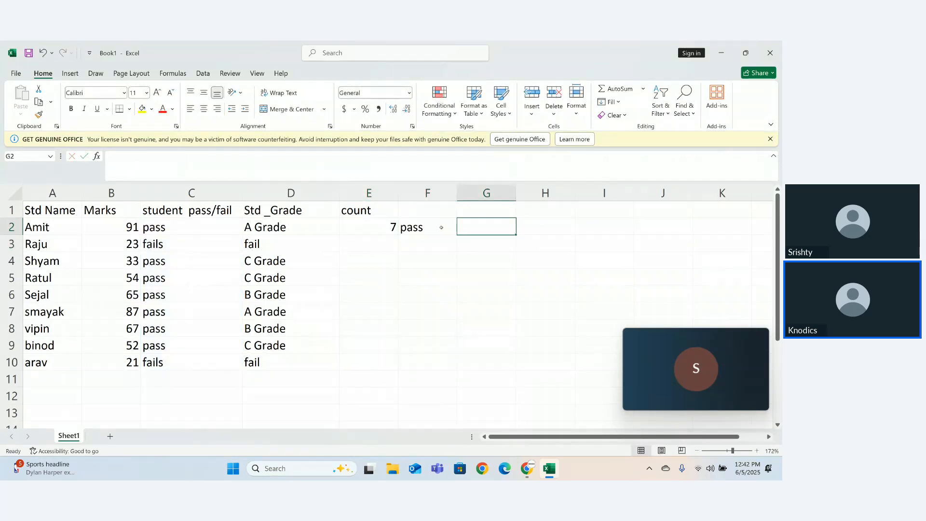
pyautogui.write('fail')
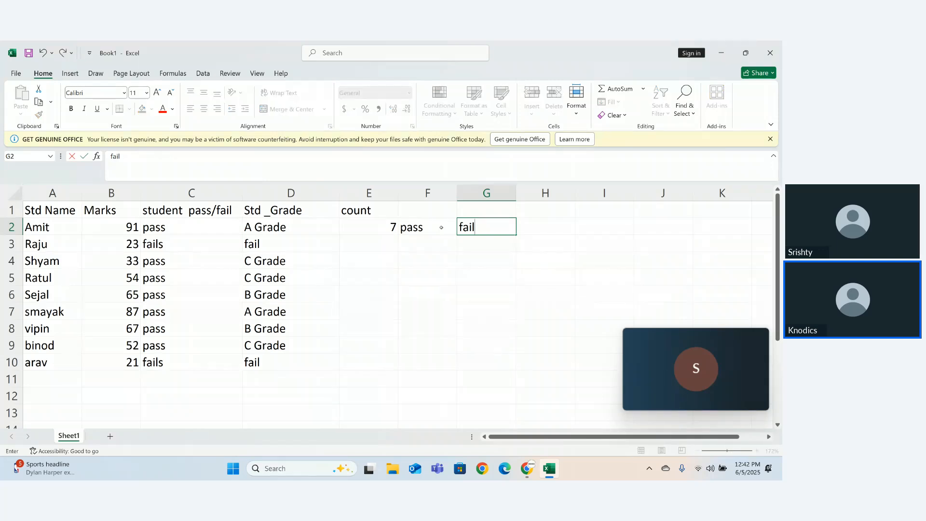
pyautogui.write('s')
pyautogui.press('Return')
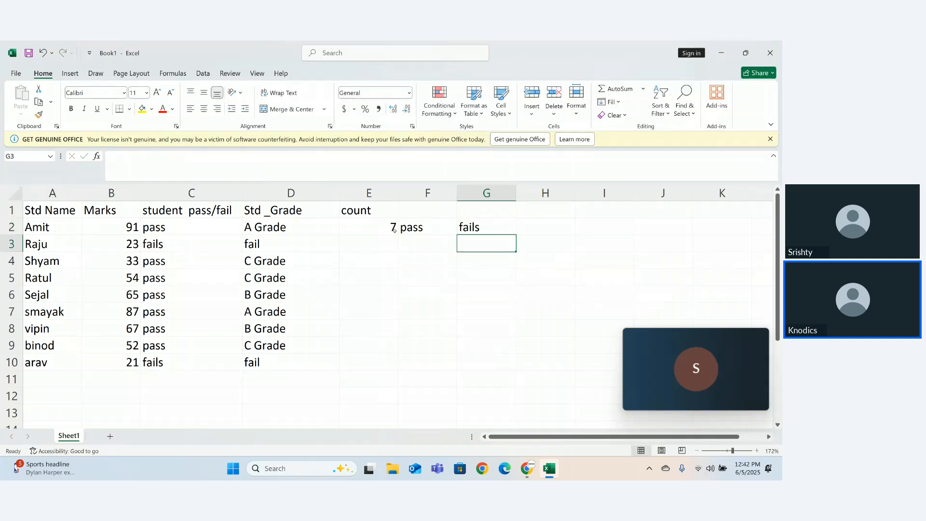
# Move the COUNTIF formula text from E2 into F3, leaving E2 empty.
pyautogui.doubleClick(391, 230)
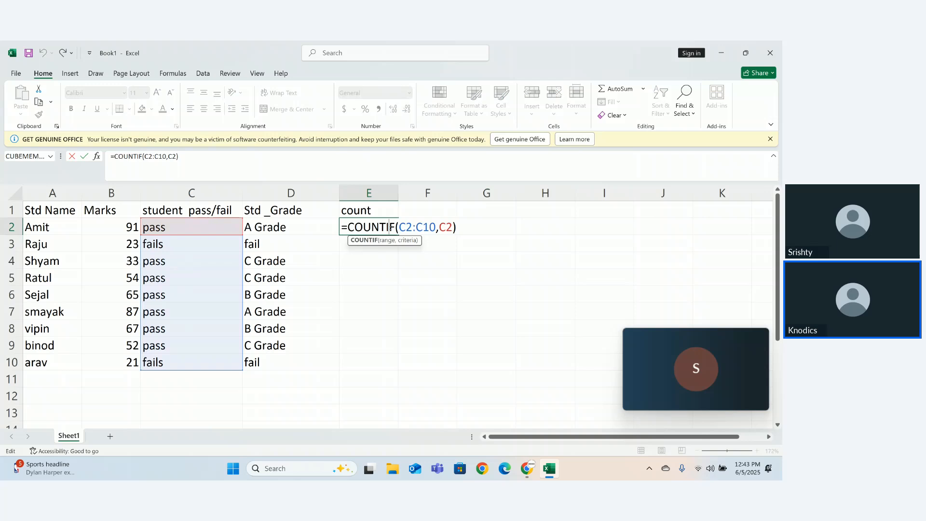
pyautogui.tripleClick(390, 227)
pyautogui.hotkey('ctrl', 'c')
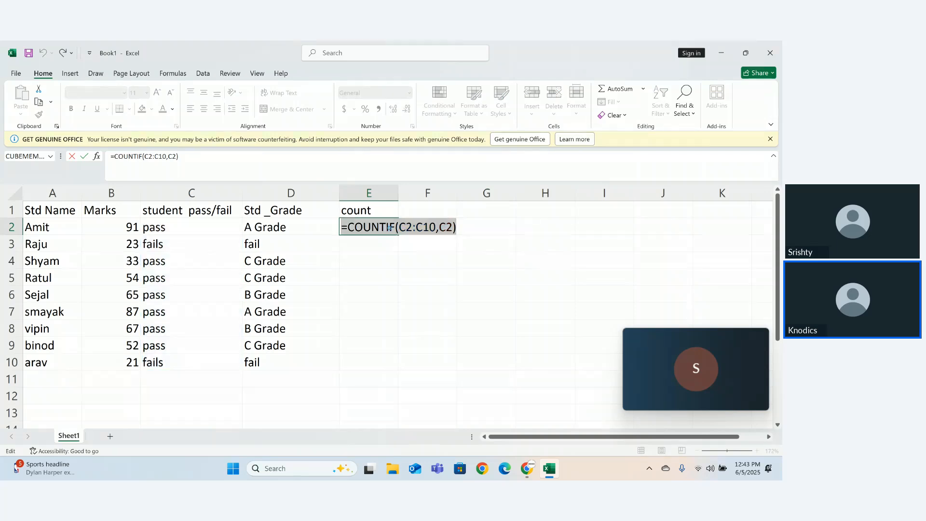
pyautogui.press('BackSpace')
pyautogui.press('Return')
pyautogui.click(418, 242)
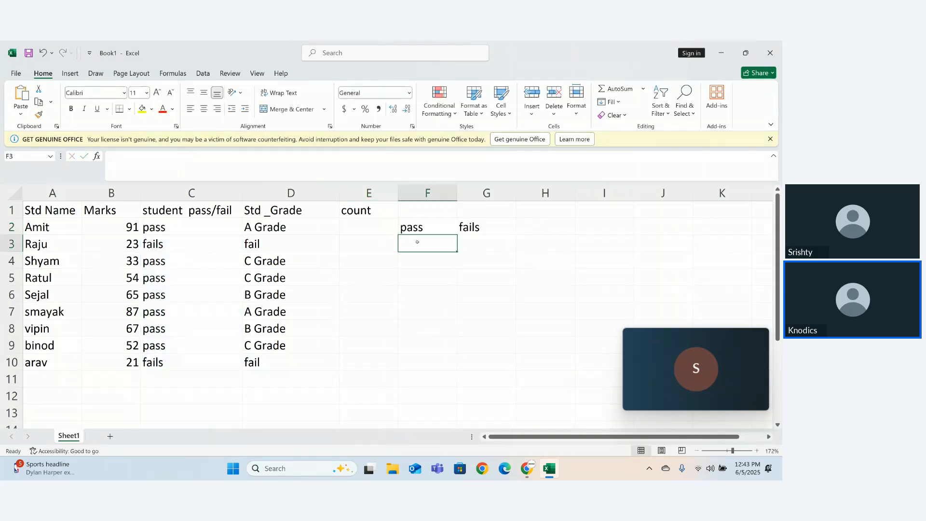
pyautogui.hotkey('ctrl', 'v')
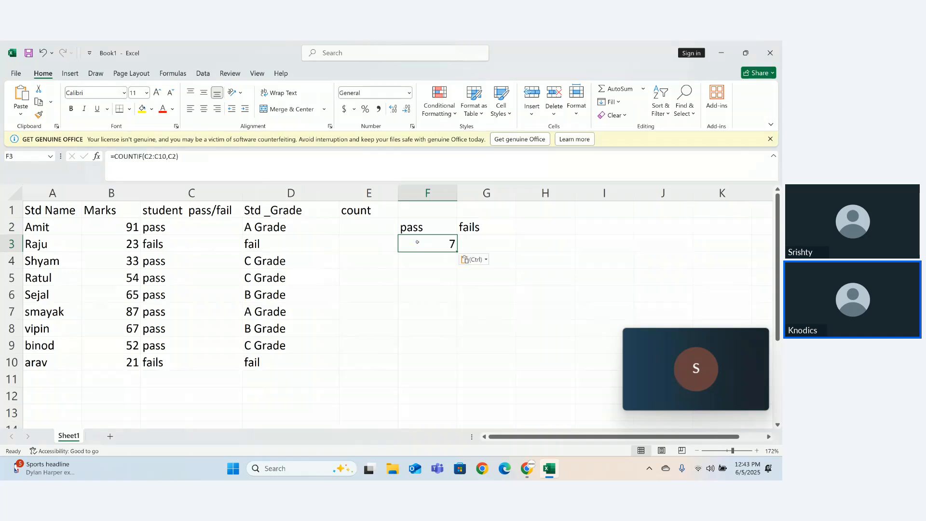
# Change the criteria of the COUNTIF formula in F3 to cell F2 and fill the formula across to G3.
pyautogui.doubleClick(417, 242)
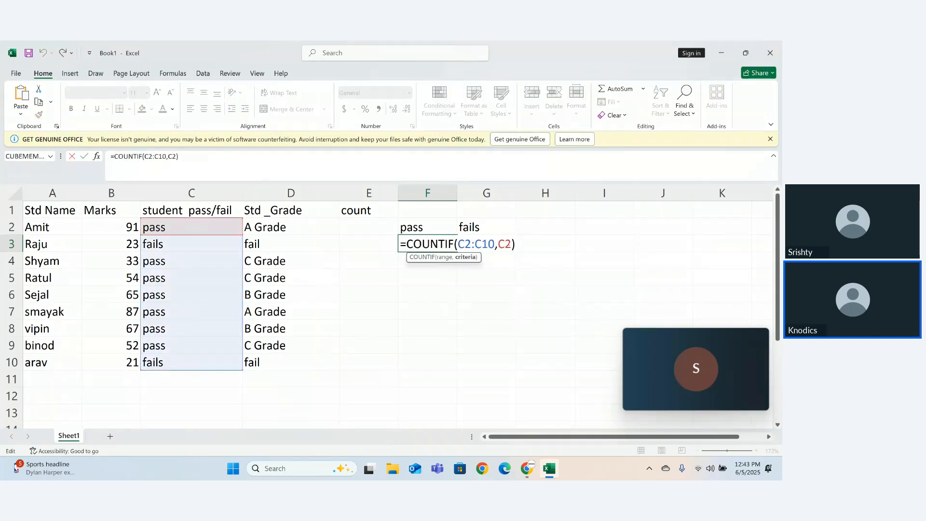
pyautogui.press('BackSpace')
pyautogui.press('BackSpace')
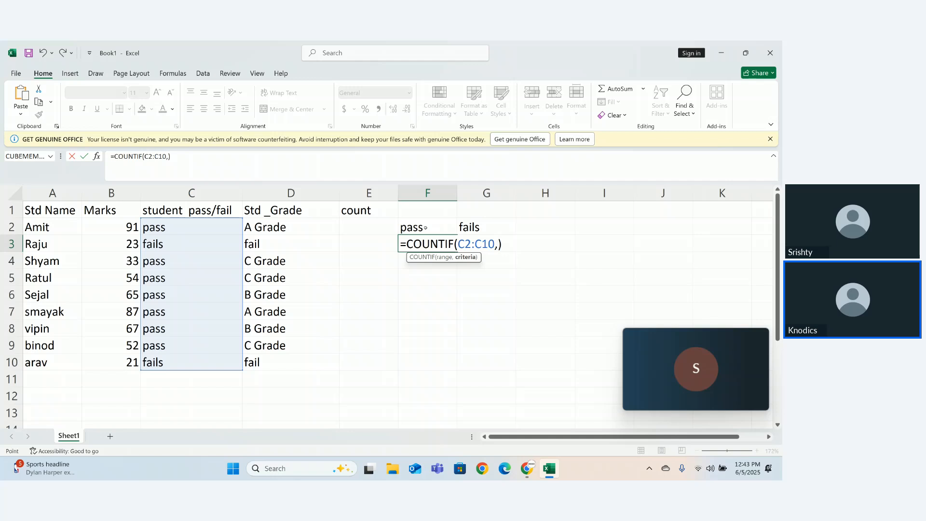
pyautogui.click(428, 228)
pyautogui.press('Return')
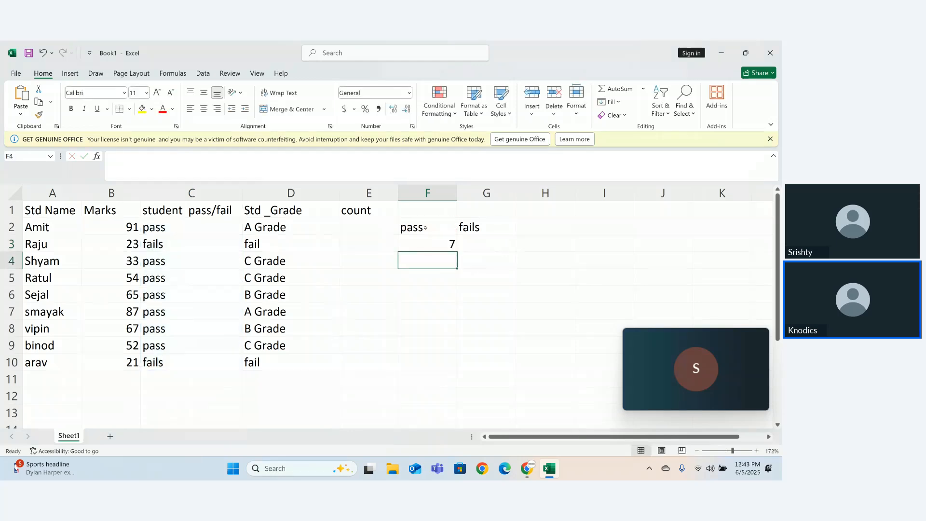
pyautogui.click(446, 243)
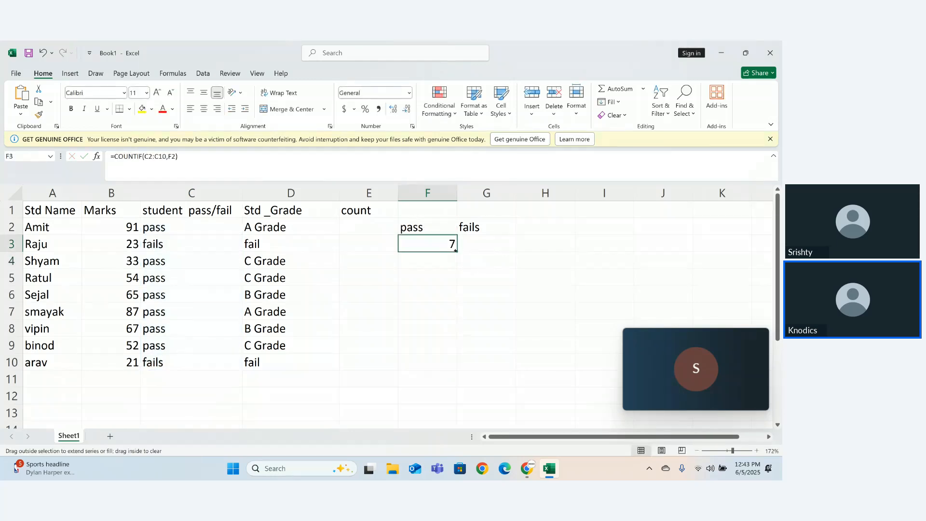
pyautogui.moveTo(459, 253); pyautogui.dragTo(497, 250)
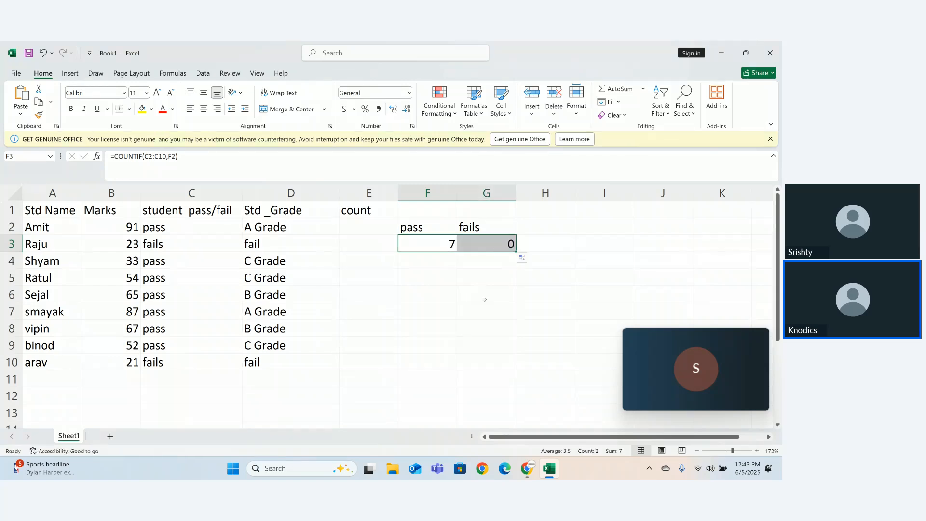
# Correct the range of the COUNTIF formula in G3 to c2:C10 and commit it.
pyautogui.doubleClick(487, 243)
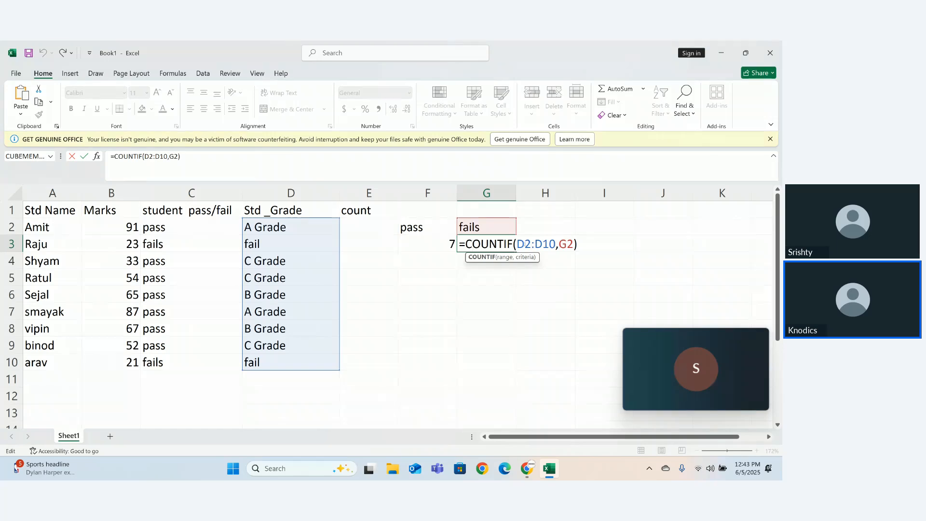
pyautogui.click(525, 245)
pyautogui.press('BackSpace')
pyautogui.write('c')
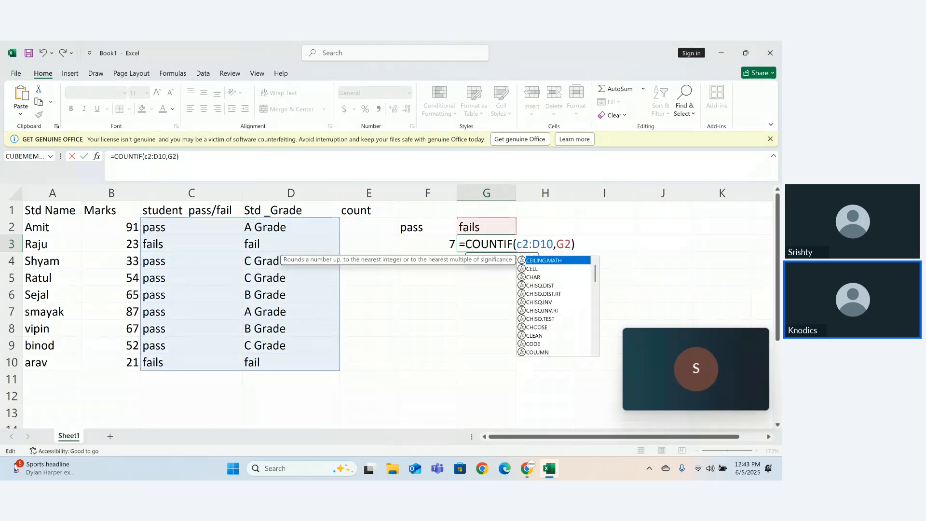
pyautogui.click(545, 245)
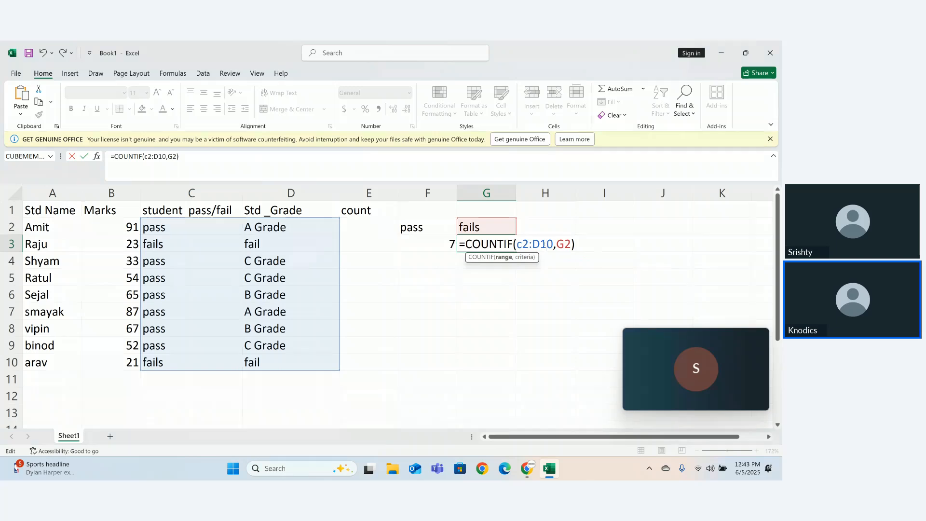
pyautogui.press('BackSpace')
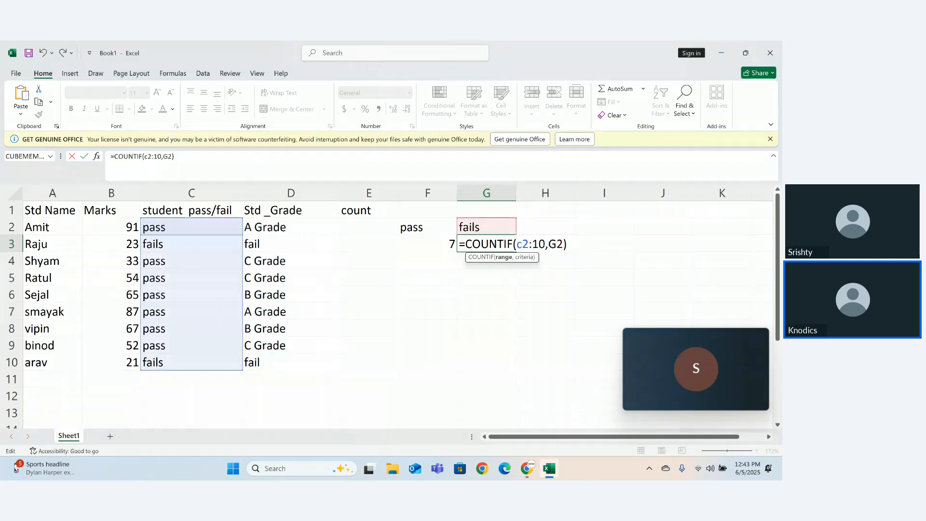
pyautogui.press('Return')
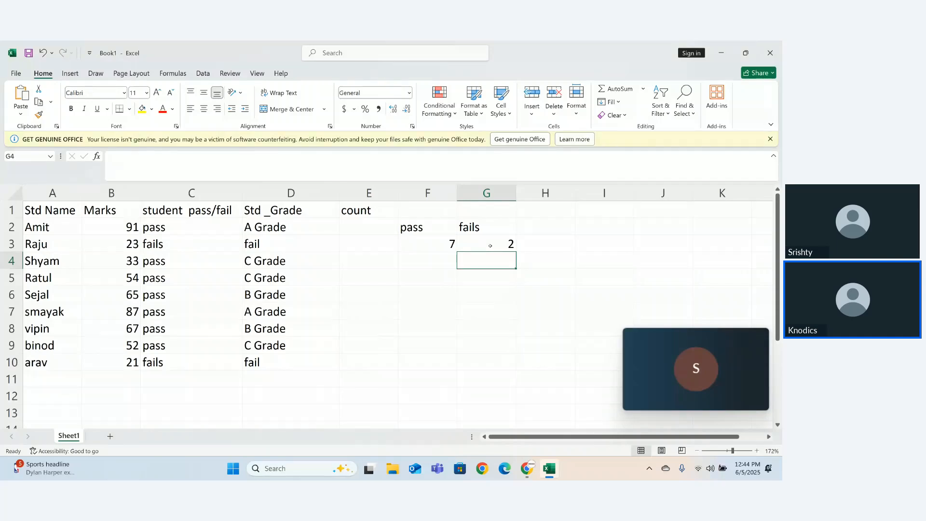
pyautogui.click(453, 87)
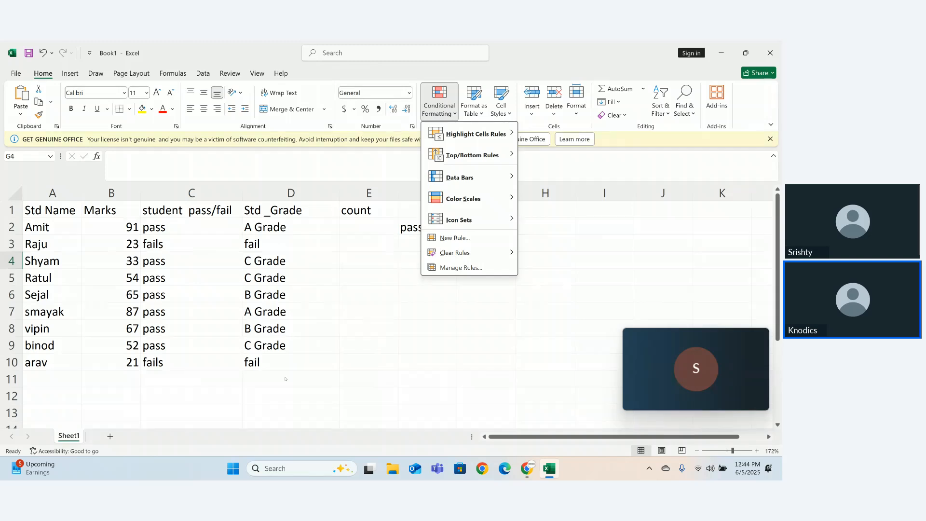
pyautogui.moveTo(501, 153)
pyautogui.press('Escape')
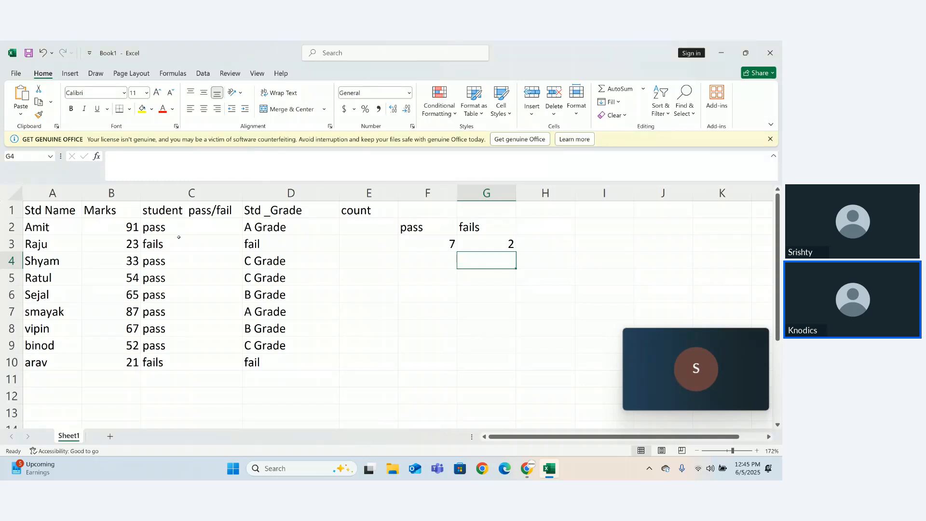
# Review the COUNTIF formula in G3, checking its range and criteria arguments.
pyautogui.click(467, 238)
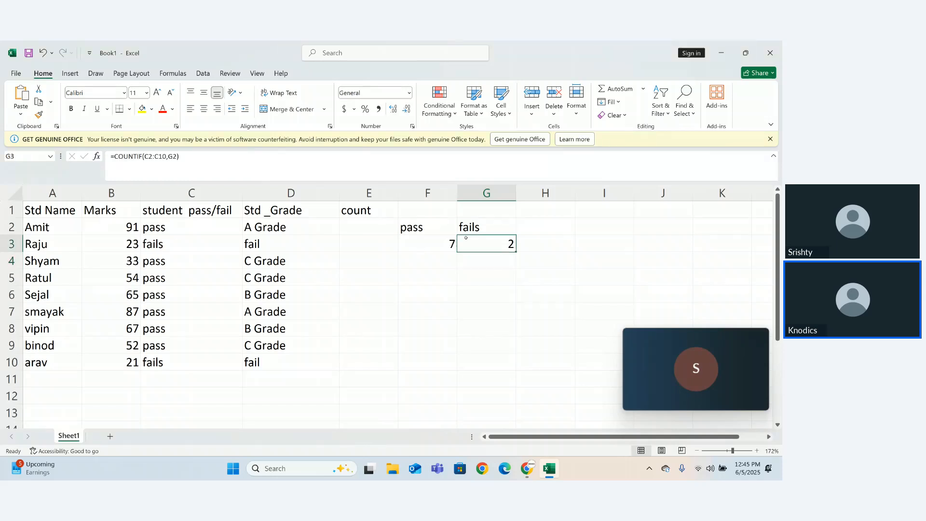
pyautogui.doubleClick(466, 238)
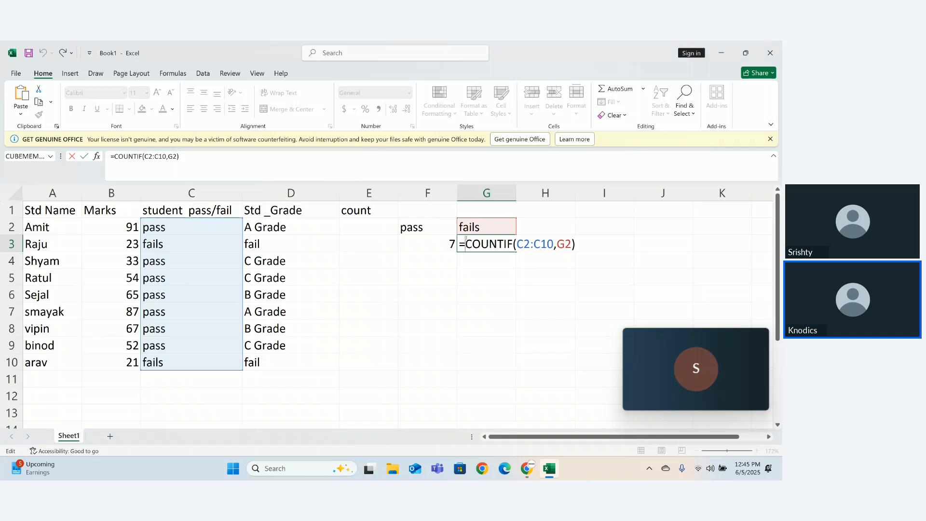
pyautogui.press('Return')
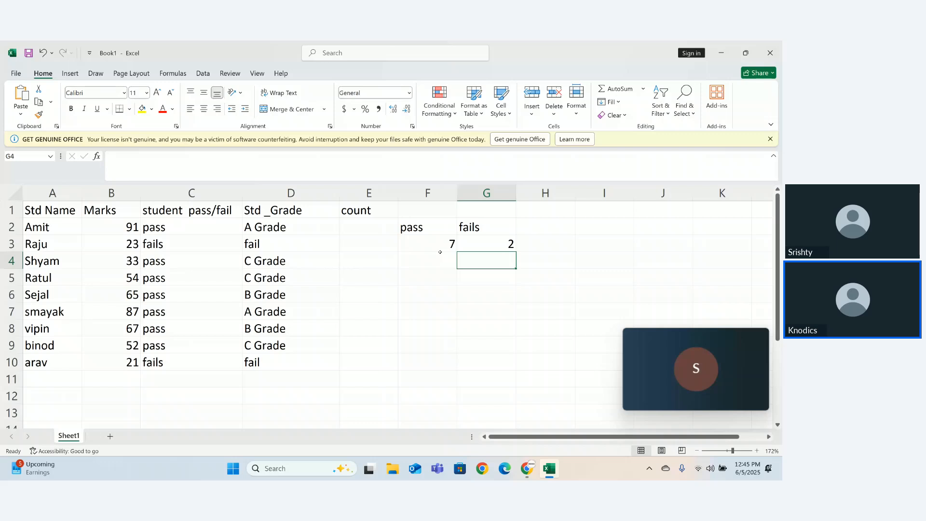
# Clear the pass and fails labels and their COUNTIF formulas from F2:G3.
pyautogui.moveTo(428, 227); pyautogui.dragTo(493, 253)
pyautogui.press('Delete')
pyautogui.click(488, 261)
# Enter the labels "pass" in E2 and "fails" in E3 under the count heading.
pyautogui.click(364, 224)
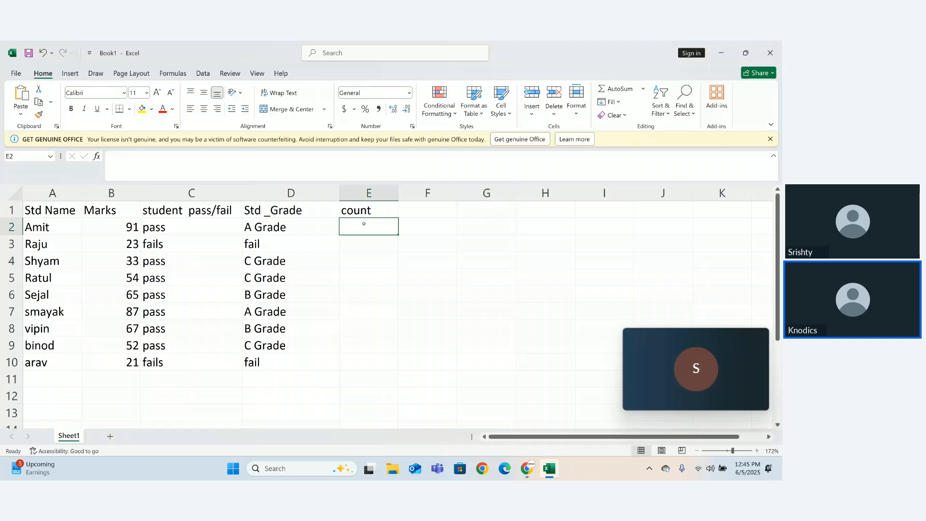
pyautogui.write('pa')
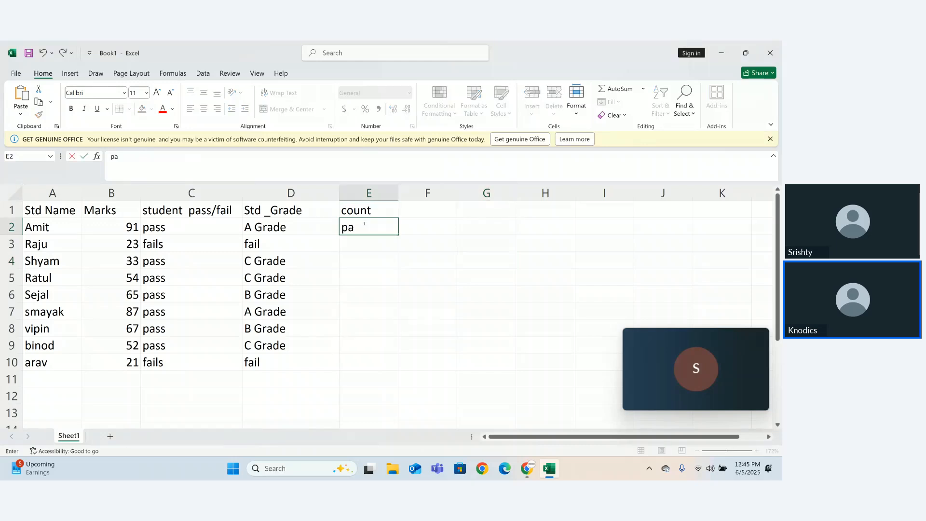
pyautogui.write('ss')
pyautogui.press('Return')
pyautogui.write('fails')
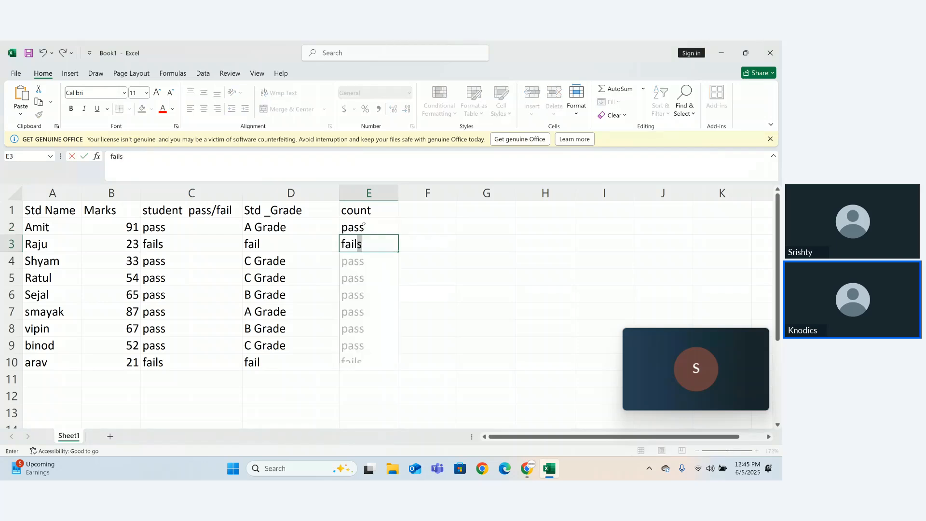
pyautogui.hotkey('ctrl', 'Return')
pyautogui.press('Return')
# Enter a COUNTIF formula in E4 with range C2:C10 and cell E2 as the criteria.
pyautogui.write('=')
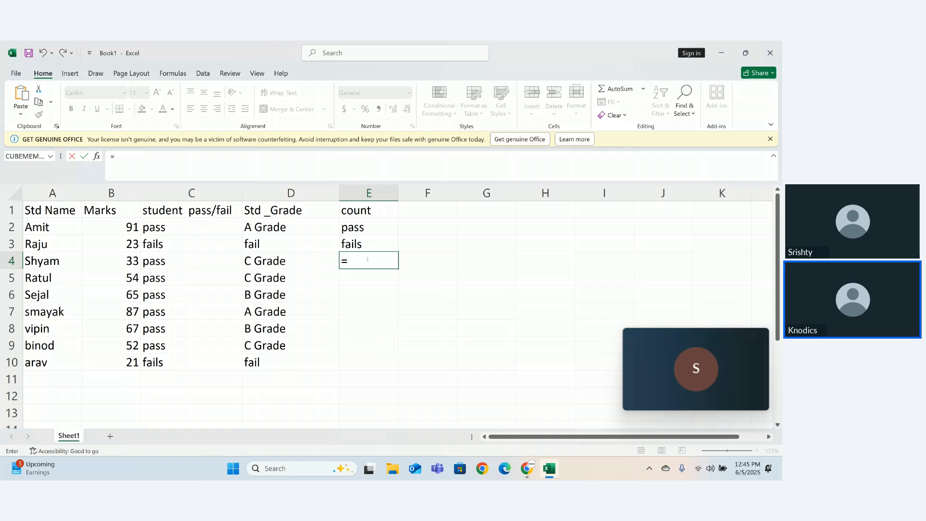
pyautogui.write('con')
pyautogui.press('BackSpace')
pyautogui.write('untif(')
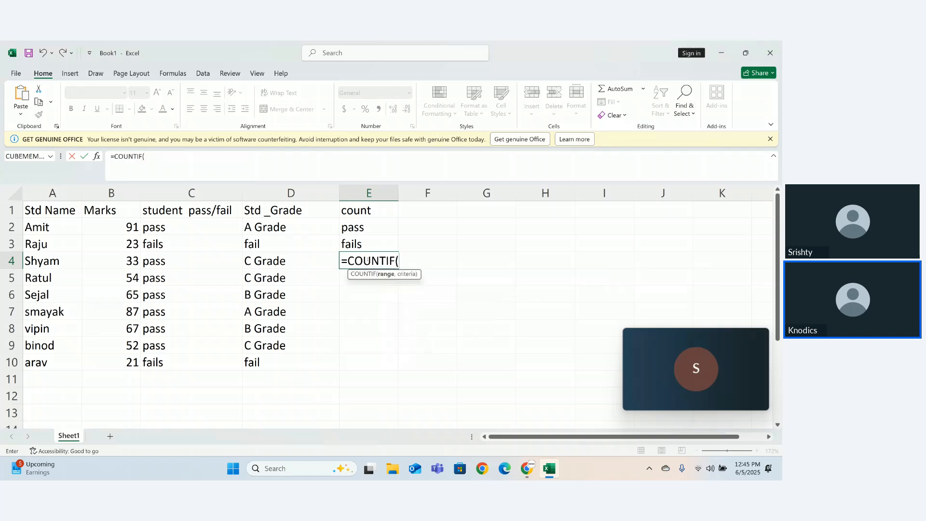
pyautogui.moveTo(121, 227); pyautogui.dragTo(132, 356)
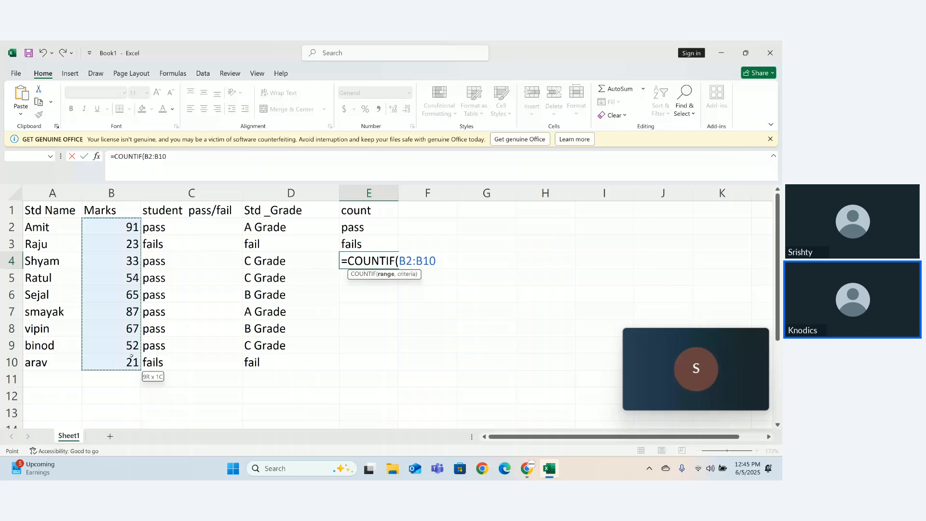
pyautogui.moveTo(132, 356); pyautogui.dragTo(232, 359)
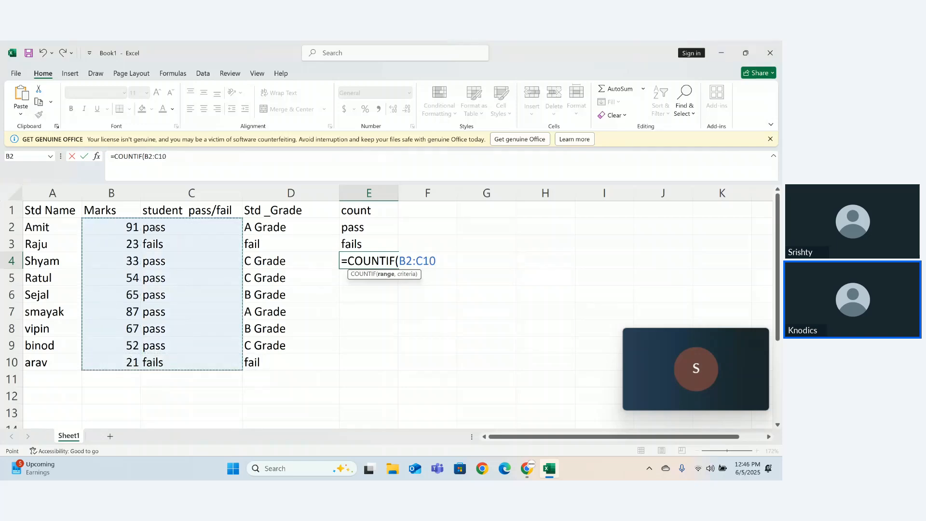
pyautogui.click(156, 228)
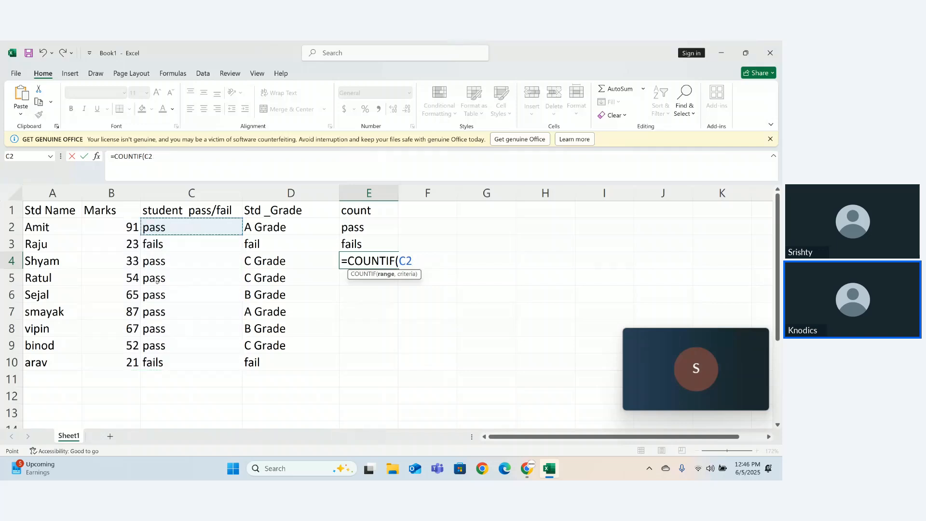
pyautogui.moveTo(157, 280); pyautogui.dragTo(155, 362)
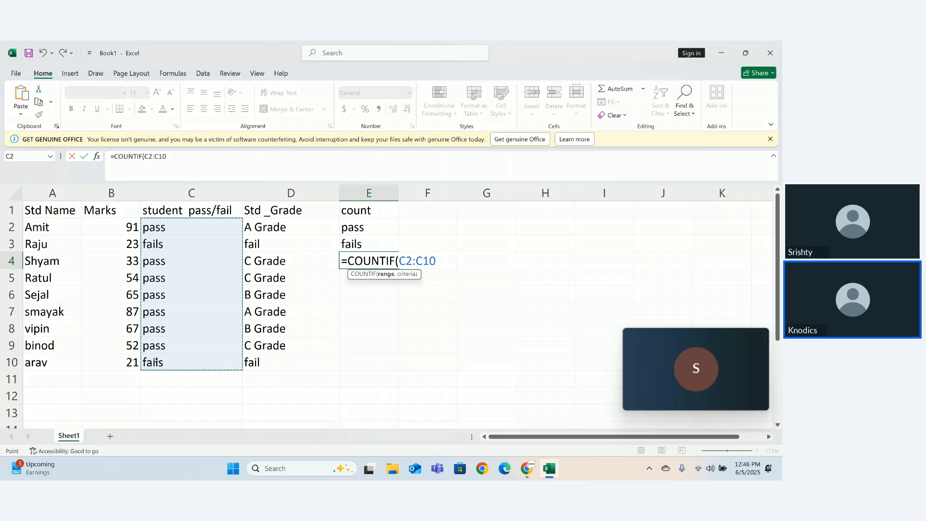
pyautogui.write(',')
pyautogui.click(362, 229)
pyautogui.write(')')
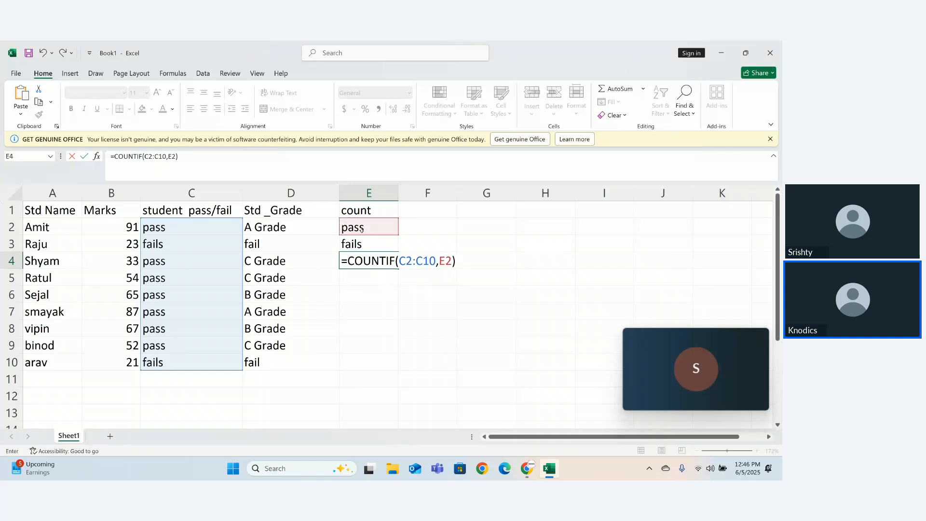
pyautogui.hotkey('ctrl', 'Return')
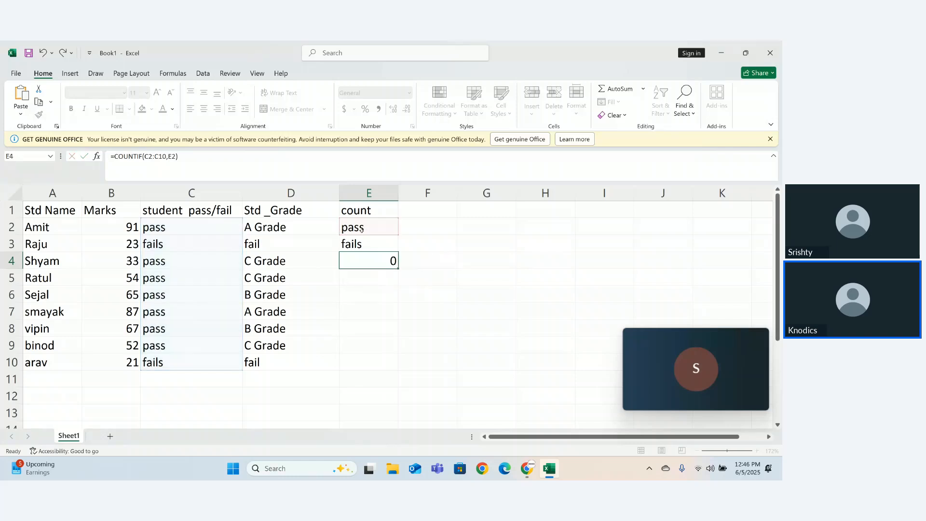
# Enter a COUNTIF formula in E5 with range C2:C10 and cell E3 as the criteria.
pyautogui.click(383, 281)
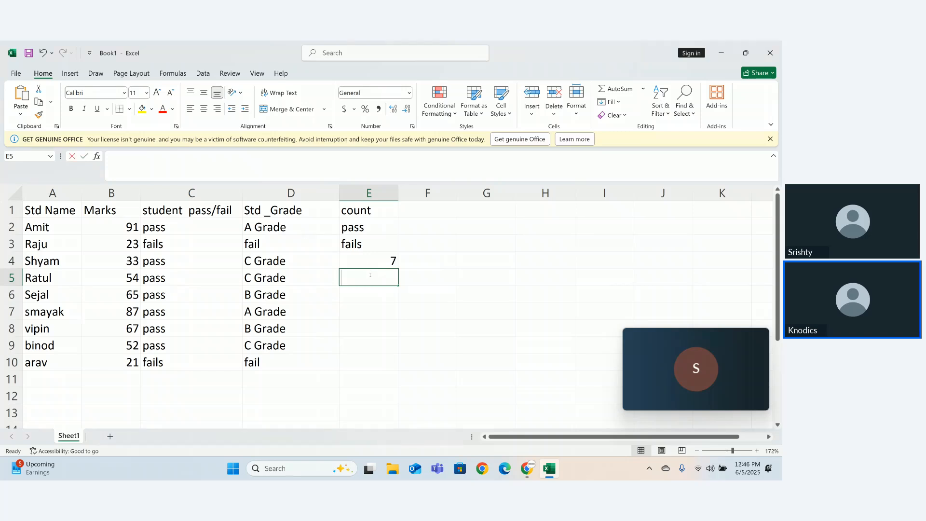
pyautogui.write('=counti')
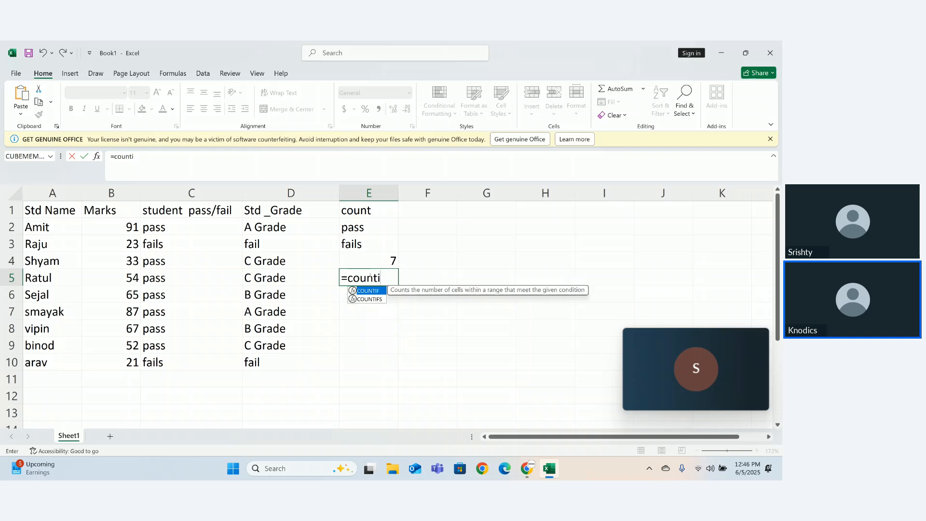
pyautogui.press('Tab')
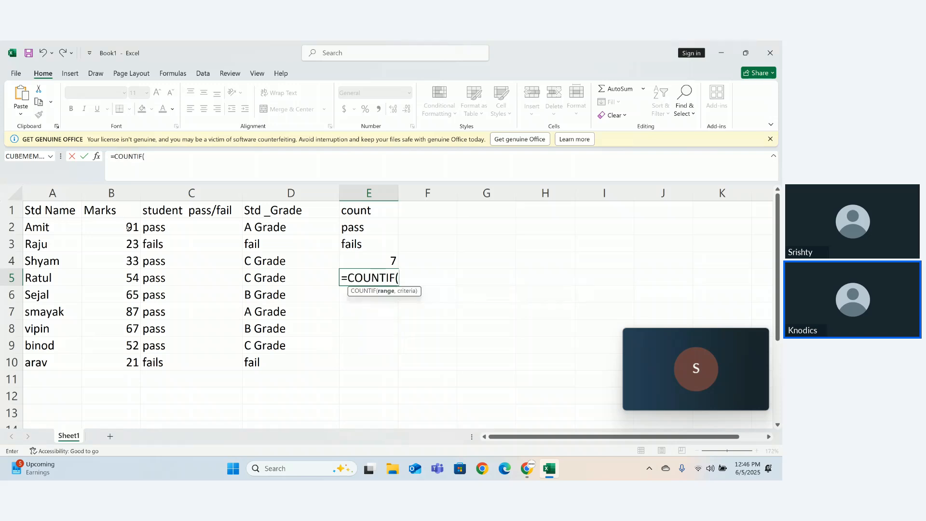
pyautogui.moveTo(170, 227); pyautogui.dragTo(171, 362)
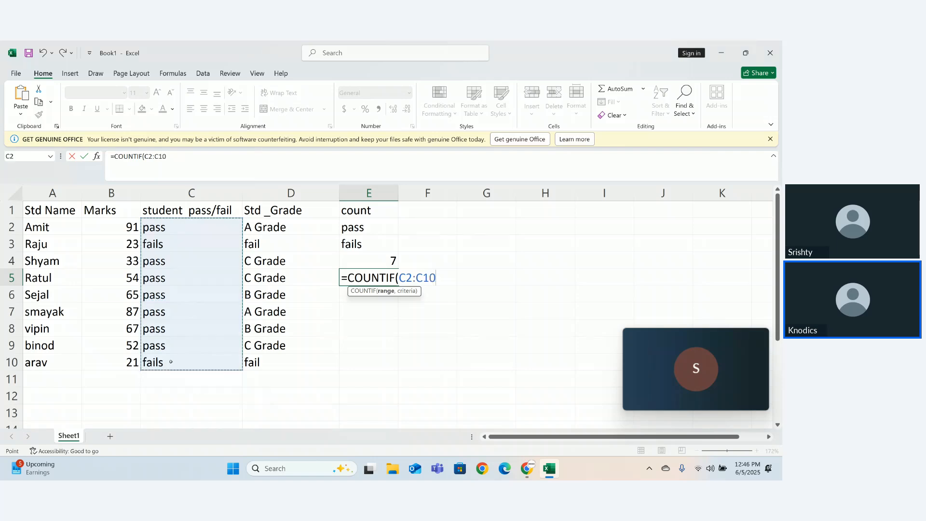
pyautogui.write(',')
pyautogui.click(363, 247)
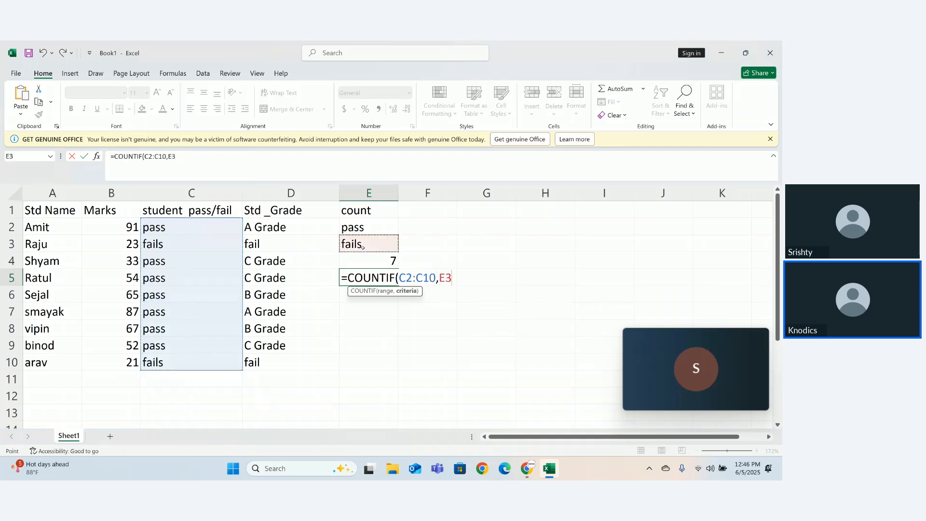
pyautogui.write(')')
pyautogui.press('Return')
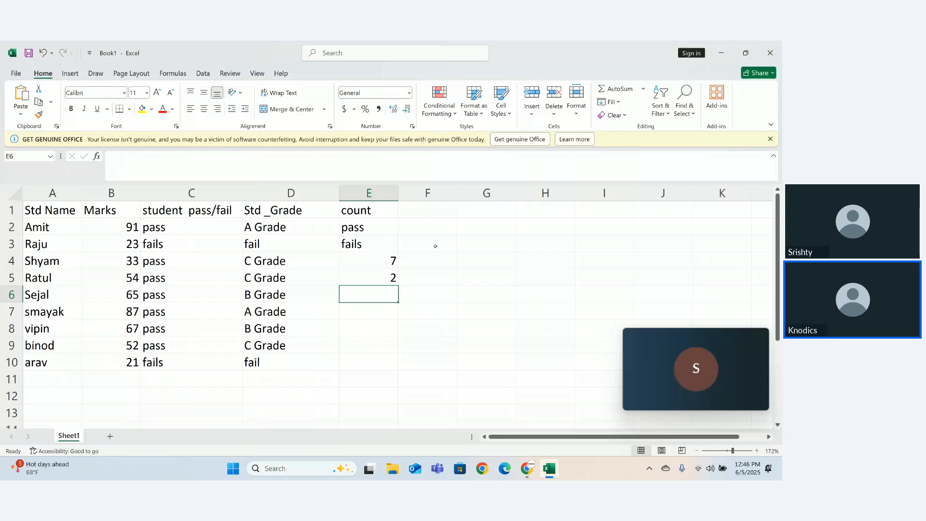
pyautogui.click(367, 335)
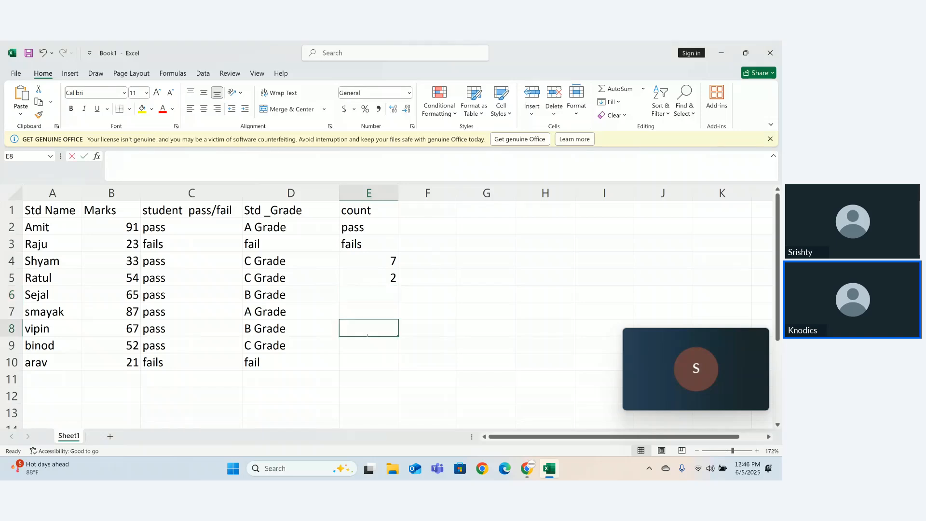
pyautogui.write('=')
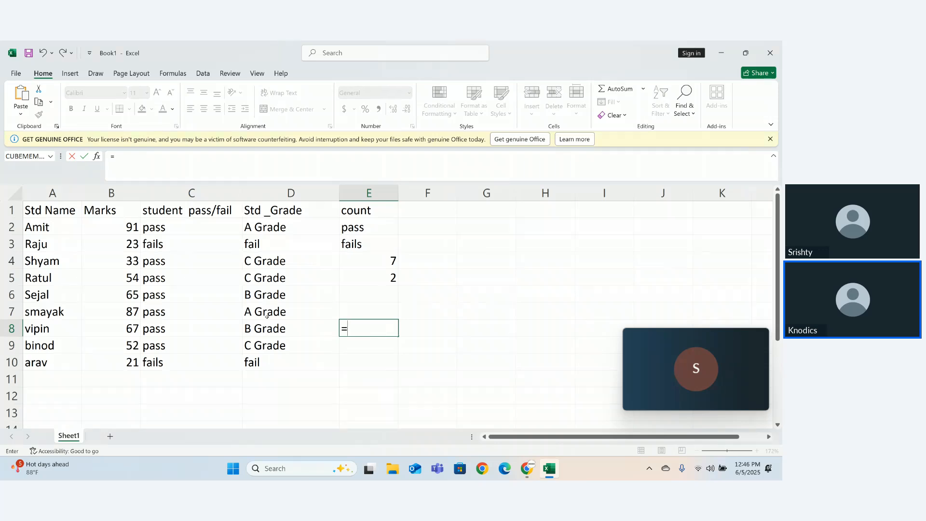
pyautogui.moveTo(361, 227); pyautogui.dragTo(363, 243)
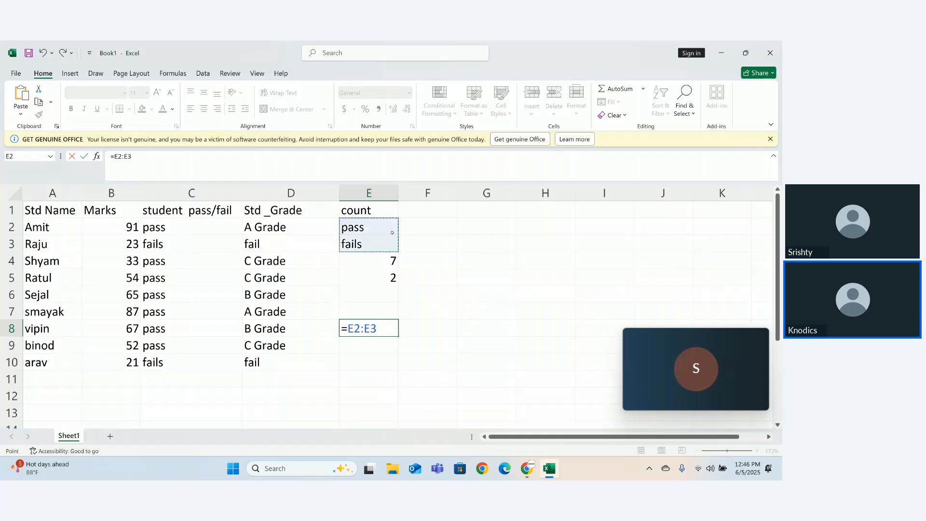
pyautogui.click(419, 224)
pyautogui.write('pass')
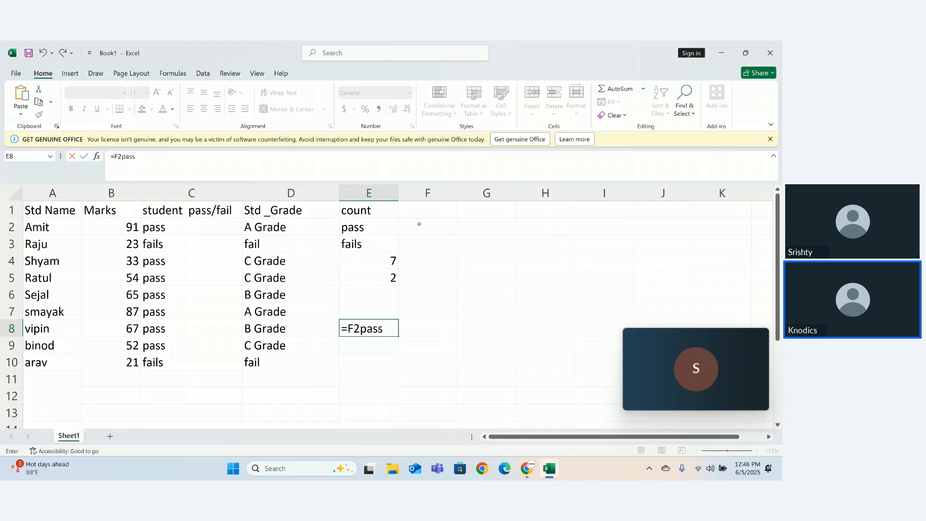
pyautogui.press('BackSpace')
pyautogui.press('BackSpace')
pyautogui.press('BackSpace')
pyautogui.press('Escape')
pyautogui.click(420, 224)
# Enter the labels "pass" in E10 and "fail" in F10.
pyautogui.click(359, 364)
pyautogui.write('pass')
pyautogui.press('Tab')
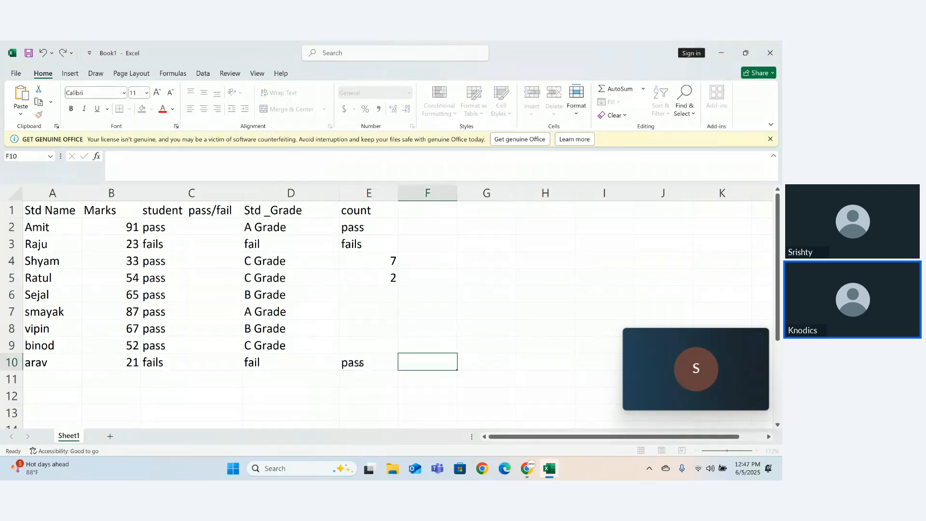
pyautogui.write('fail')
pyautogui.press('Return')
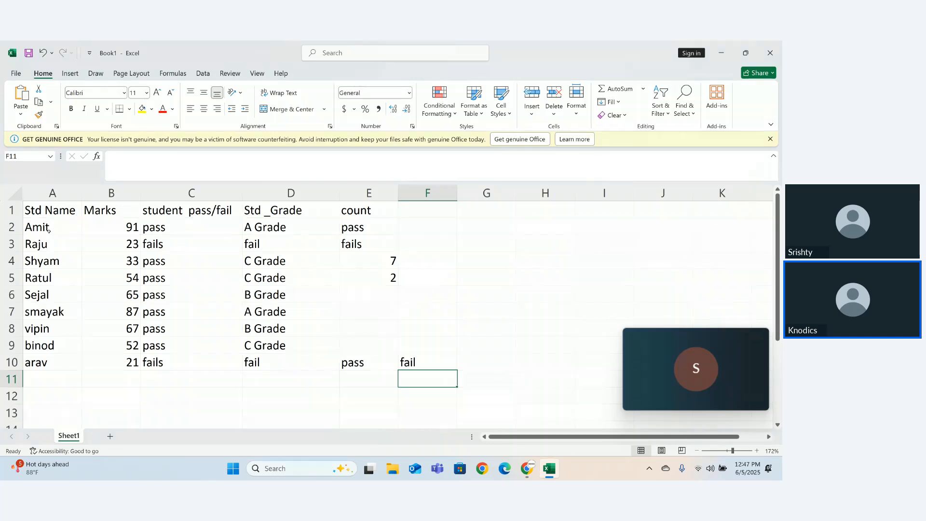
# Enter a TRANSPOSE formula in B14 that lays out the student names from A2:A10 across row 14.
pyautogui.moveTo(49, 231); pyautogui.dragTo(57, 375)
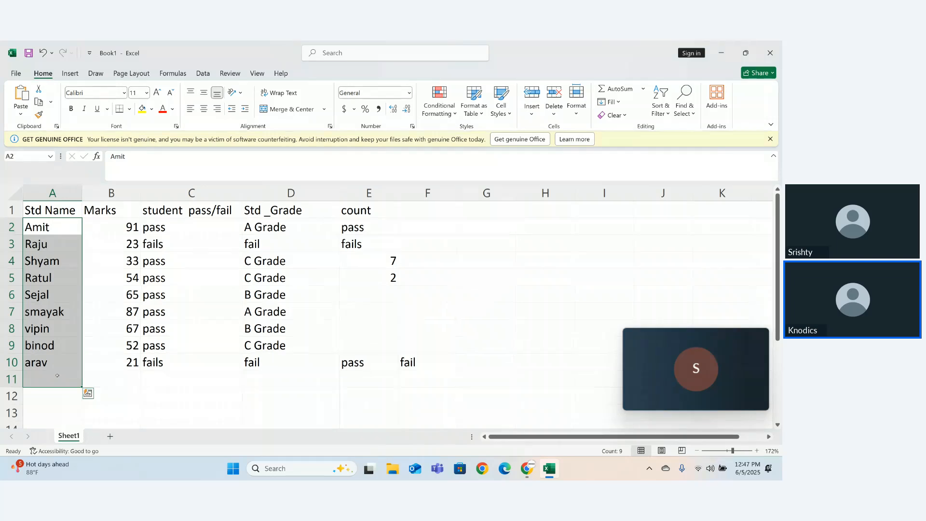
pyautogui.click(134, 423)
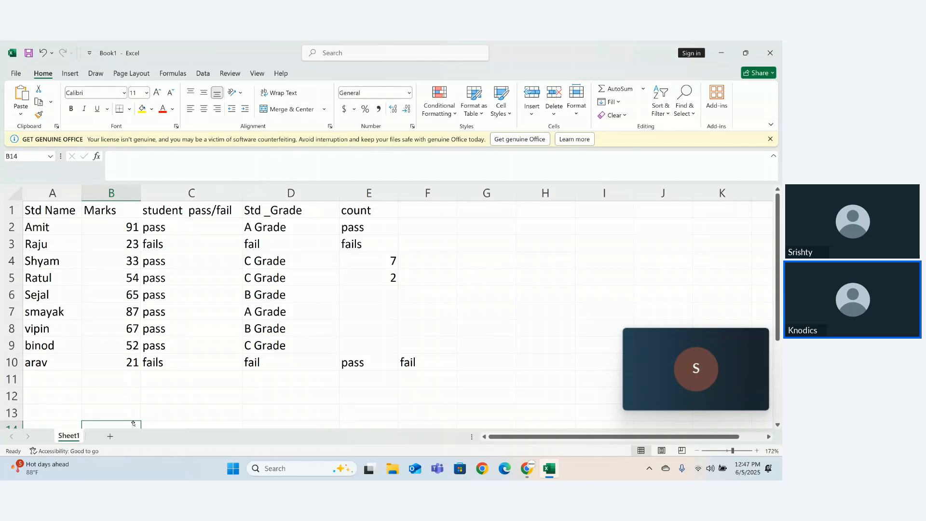
pyautogui.write('=t')
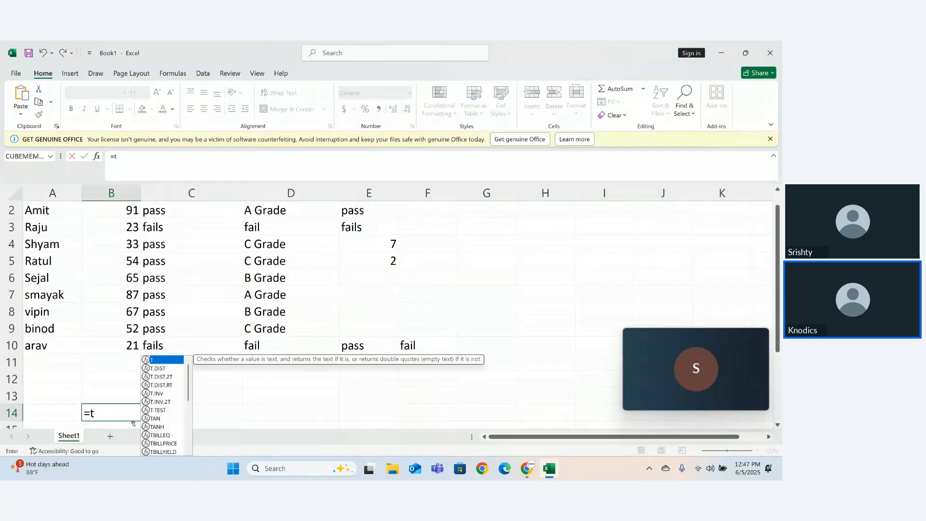
pyautogui.write('ran')
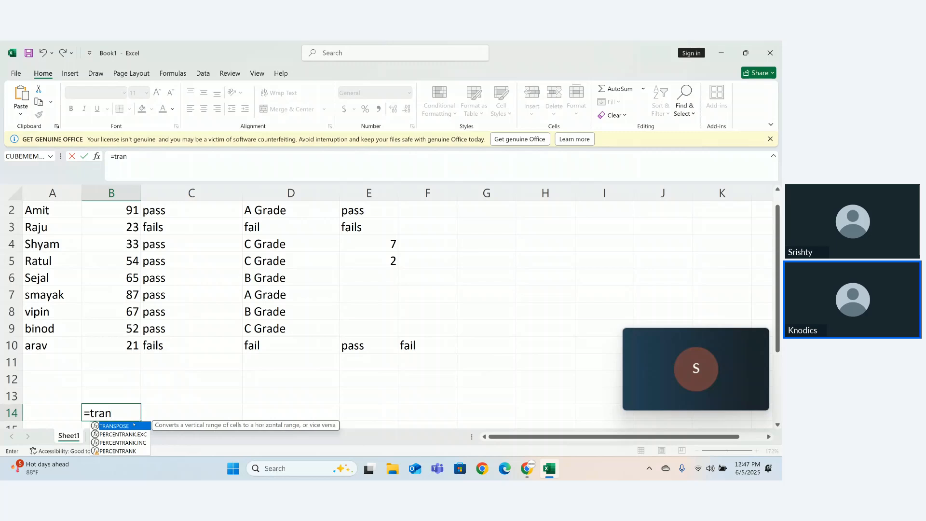
pyautogui.press('Tab')
pyautogui.press('BackSpace')
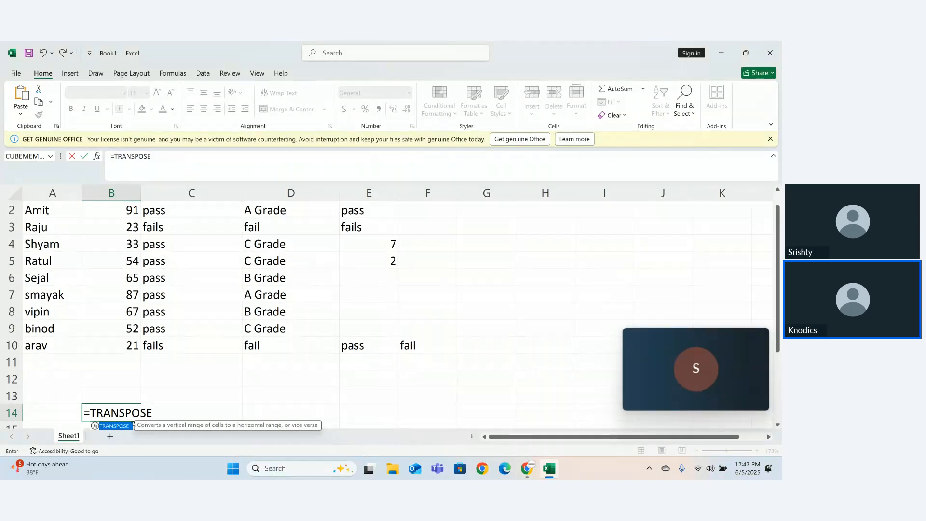
pyautogui.moveTo(47, 218); pyautogui.dragTo(43, 354)
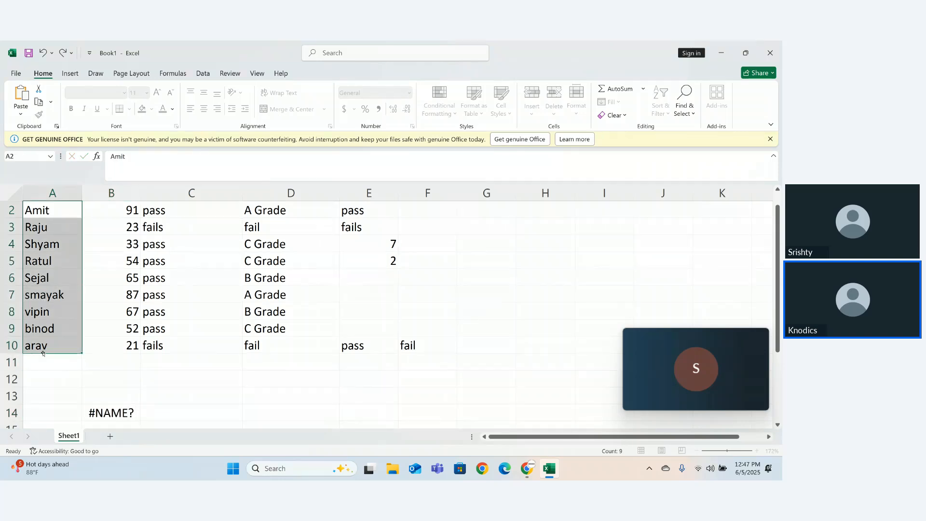
pyautogui.click(115, 414)
pyautogui.doubleClick(114, 414)
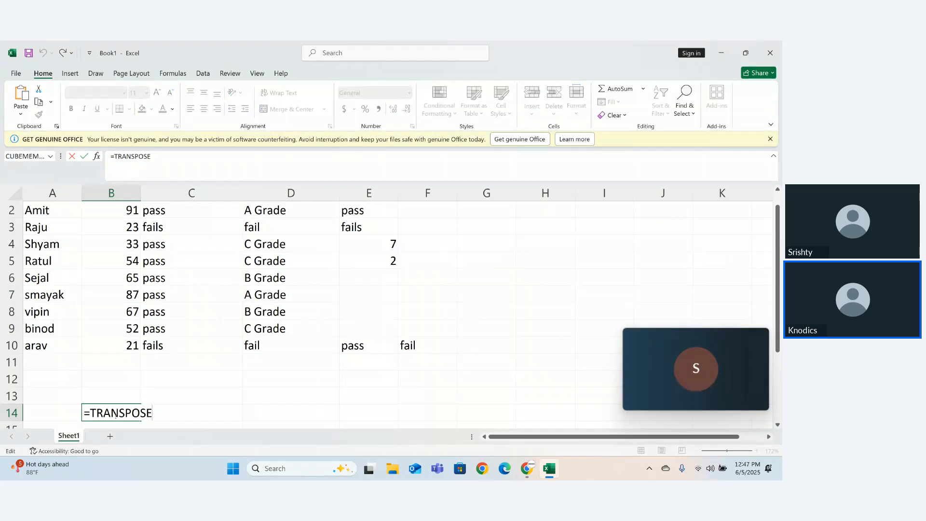
pyautogui.write('(')
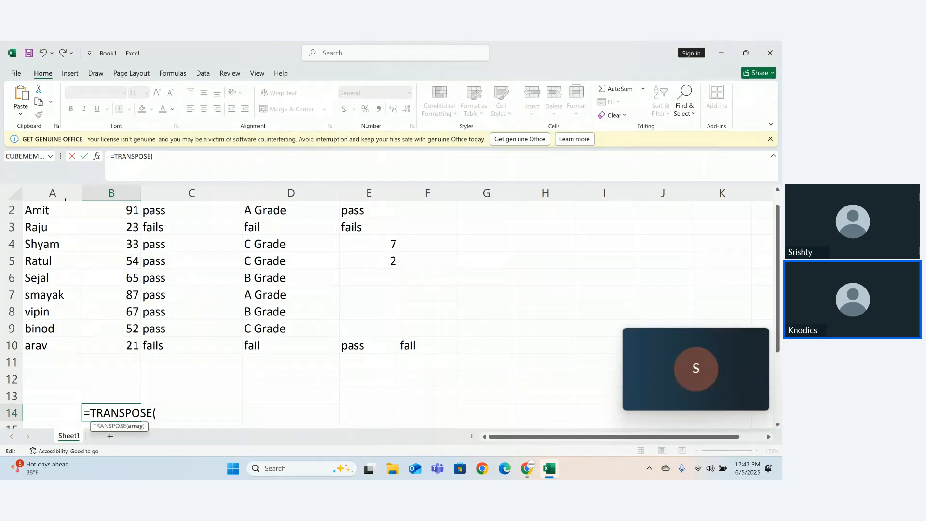
pyautogui.moveTo(63, 208); pyautogui.dragTo(47, 340)
pyautogui.write(')')
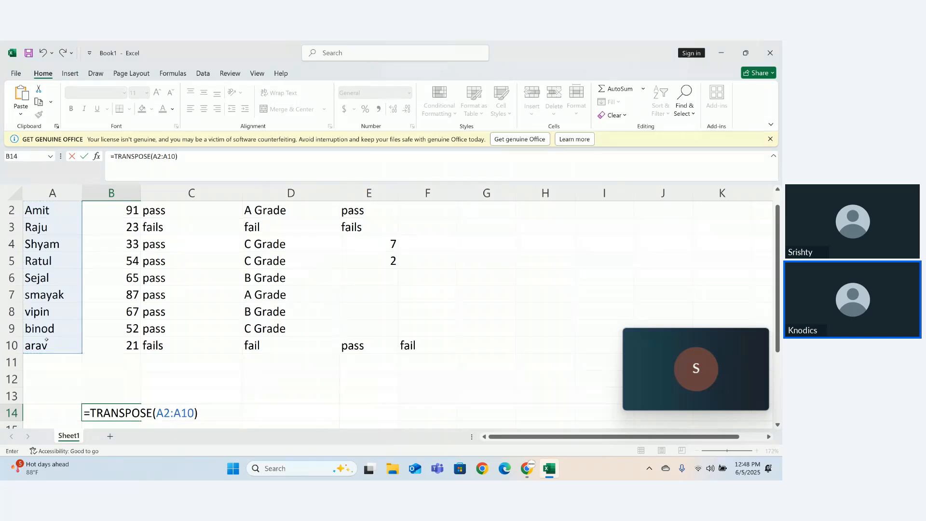
pyautogui.press('Return')
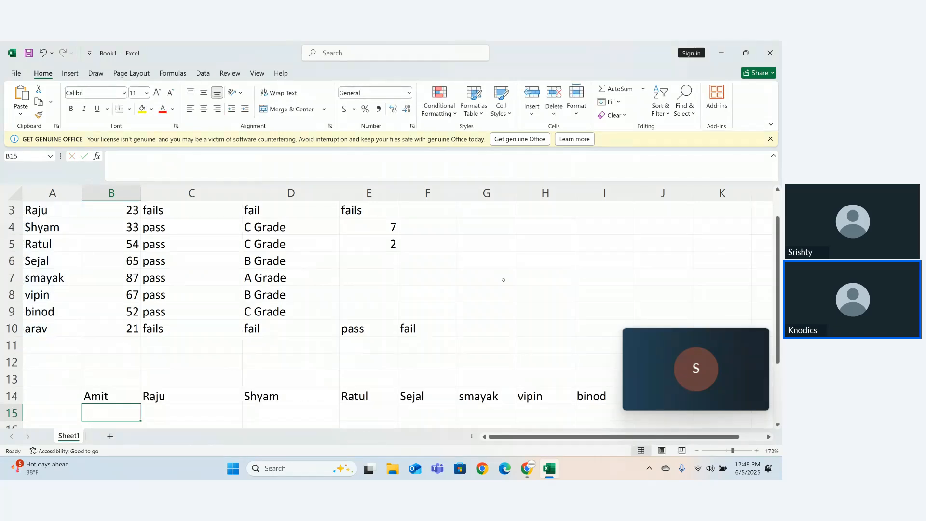
# Clear the transposed student names from row 14.
pyautogui.moveTo(651, 339); pyautogui.dragTo(657, 272)
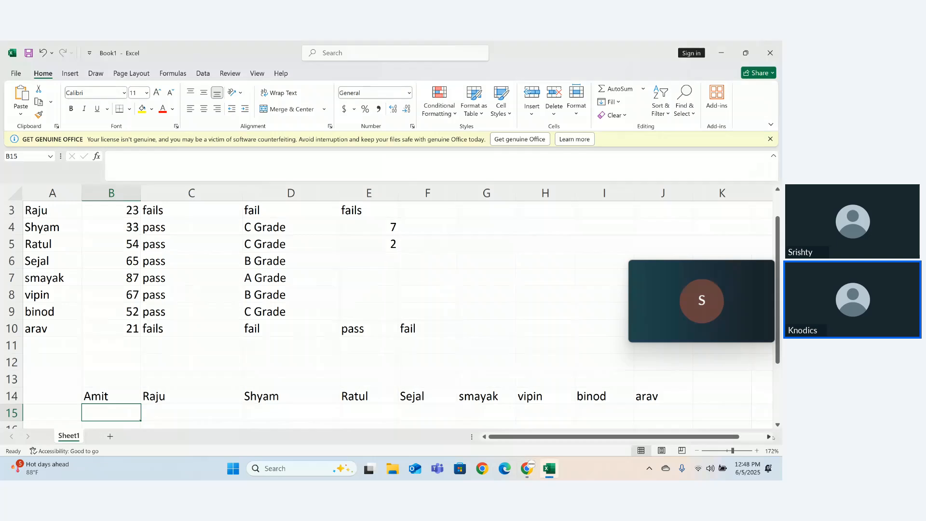
pyautogui.click(686, 379)
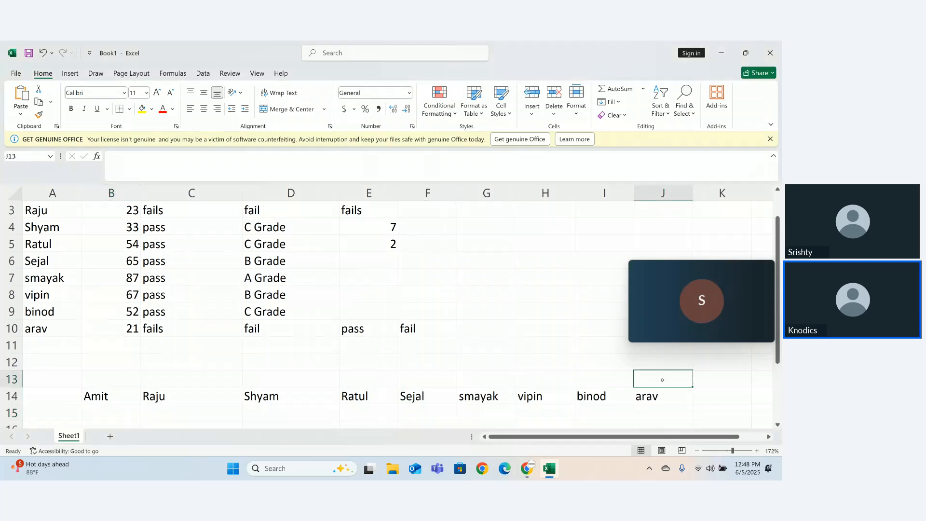
pyautogui.moveTo(663, 380); pyautogui.dragTo(30, 373)
pyautogui.press('Delete')
pyautogui.click(191, 329)
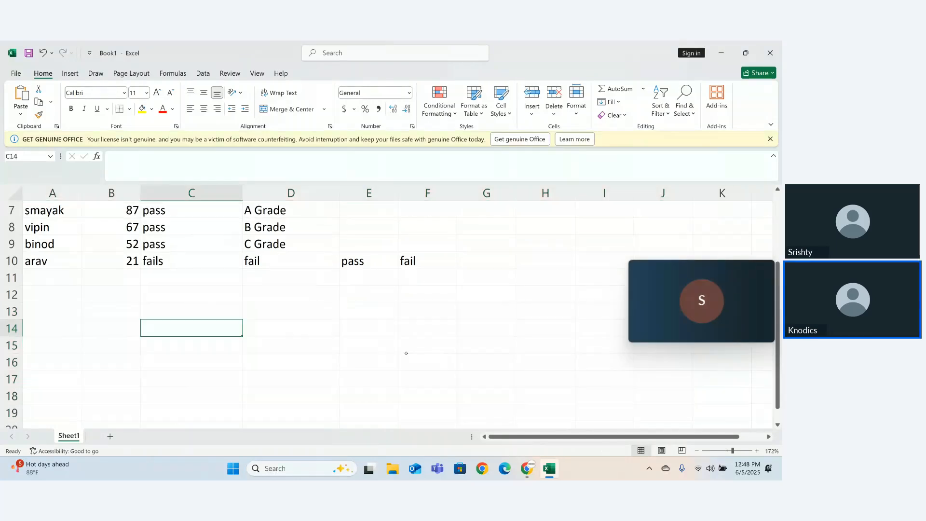
# Delete the extra pass and fail labels from E10 and F10.
pyautogui.moveTo(778, 388); pyautogui.dragTo(778, 325)
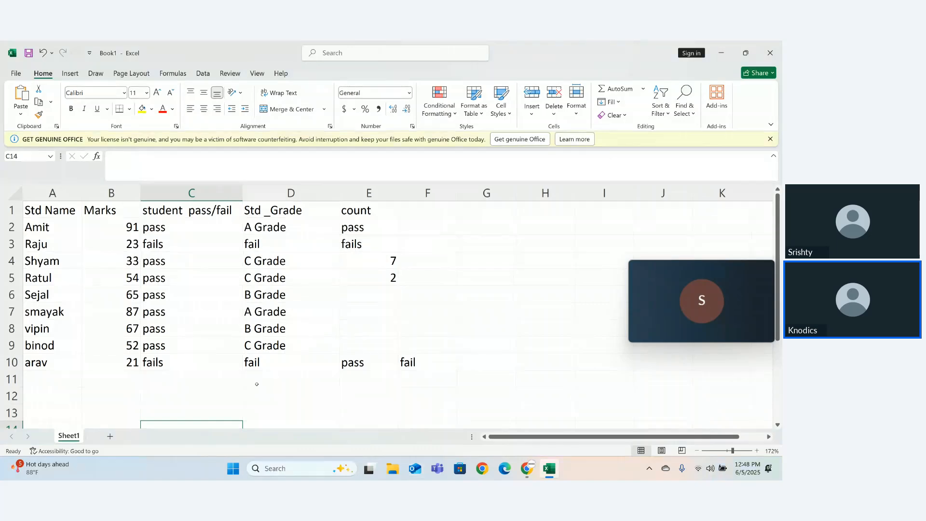
pyautogui.moveTo(369, 328); pyautogui.dragTo(423, 378)
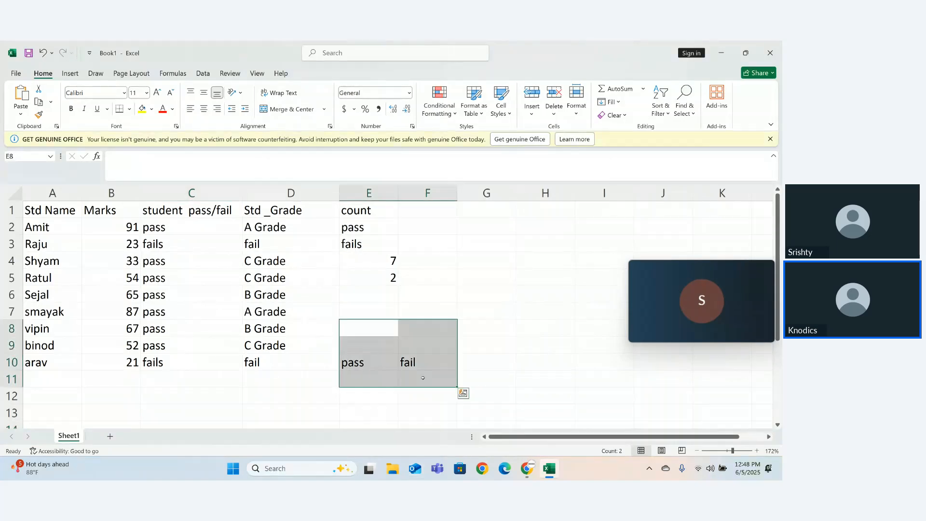
pyautogui.press('BackSpace')
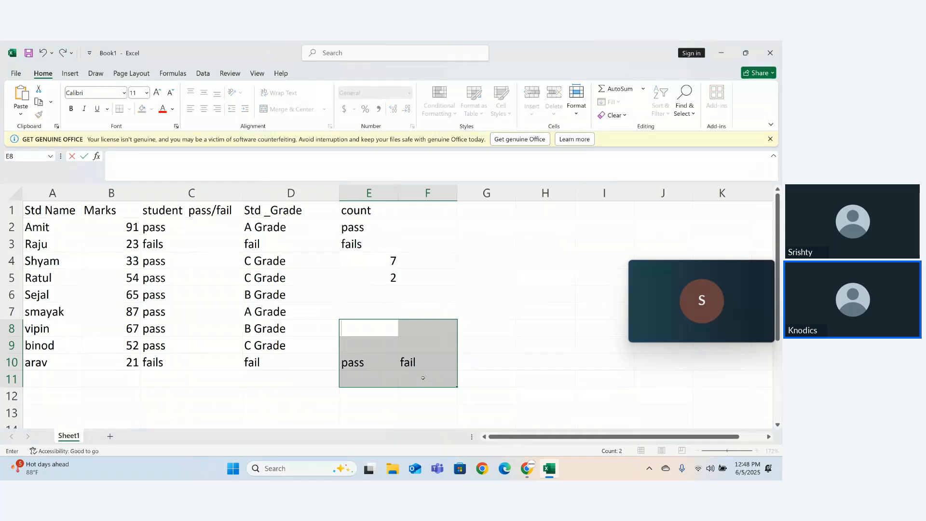
pyautogui.moveTo(362, 341); pyautogui.dragTo(428, 394)
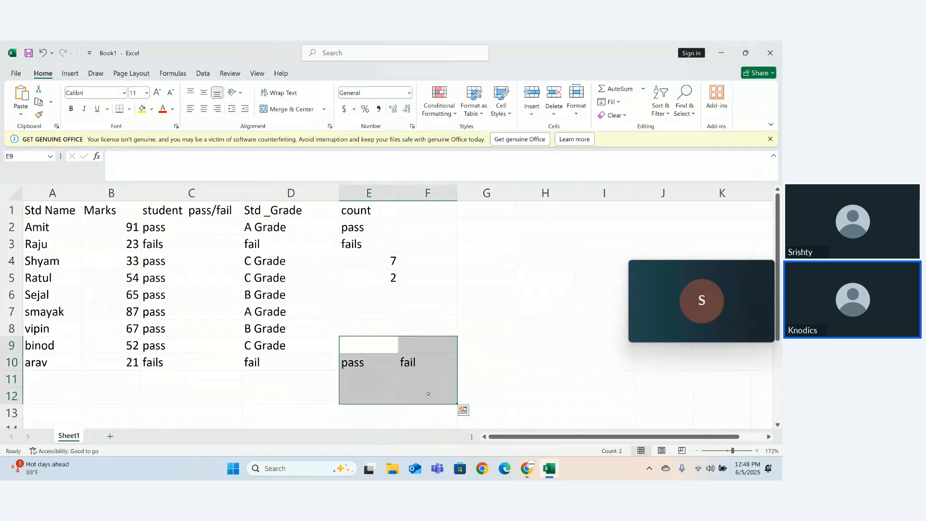
pyautogui.press('Delete')
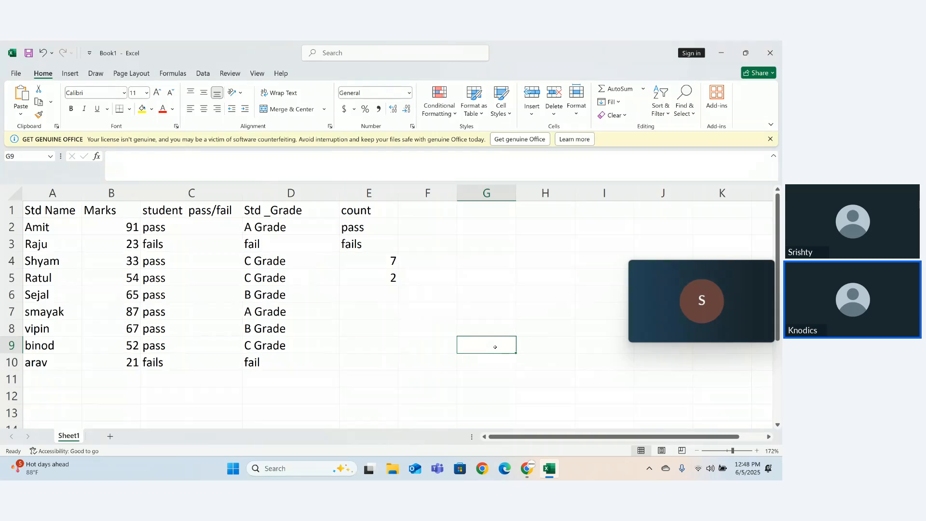
# Start a COUNTIF formula in F2.
pyautogui.click(419, 214)
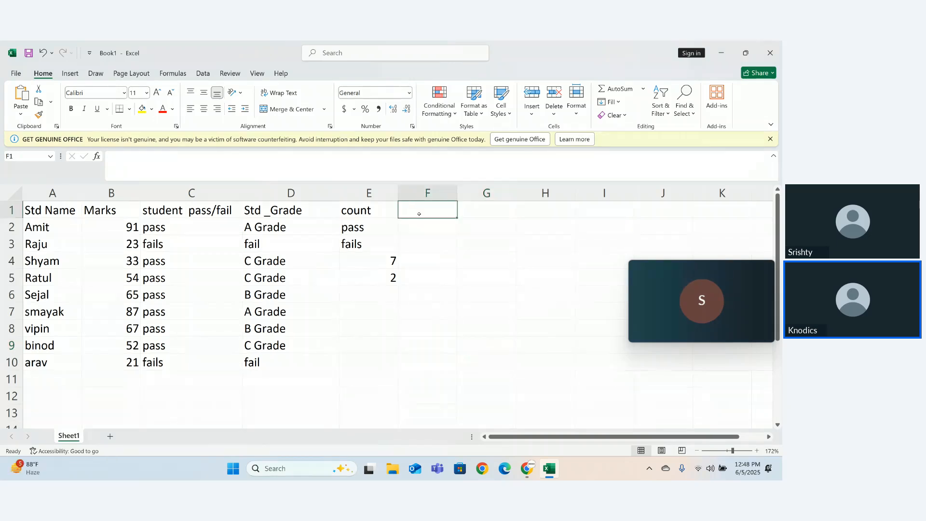
pyautogui.click(422, 226)
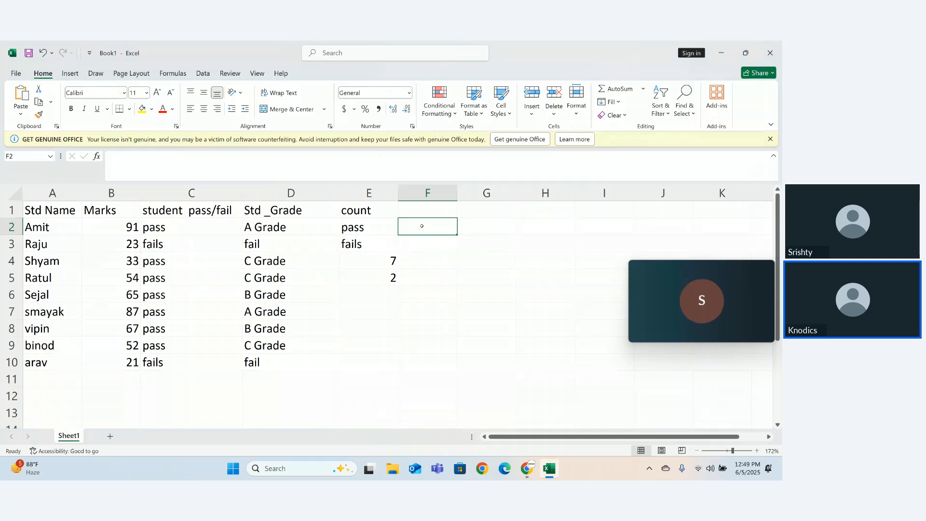
pyautogui.write('=cou')
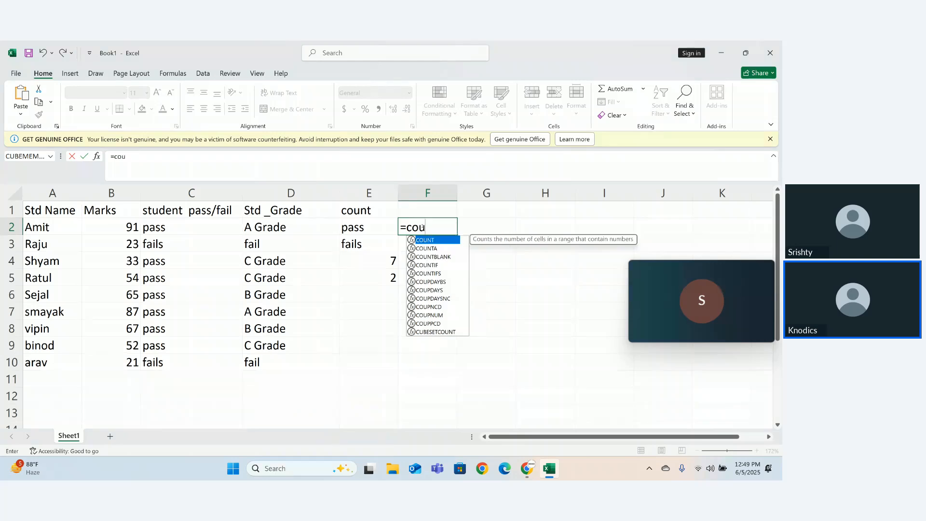
pyautogui.write('ntiuf')
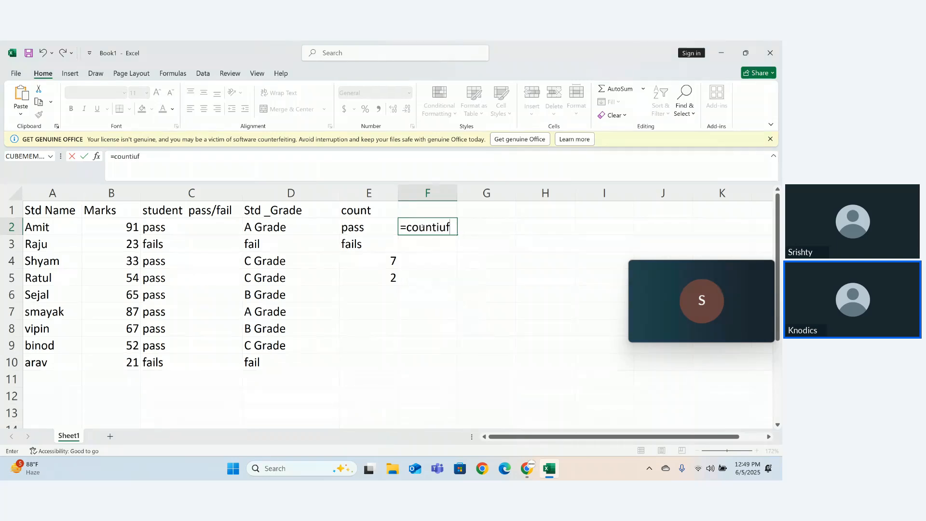
pyautogui.press('BackSpace')
pyautogui.press('BackSpace')
pyautogui.press('Tab')
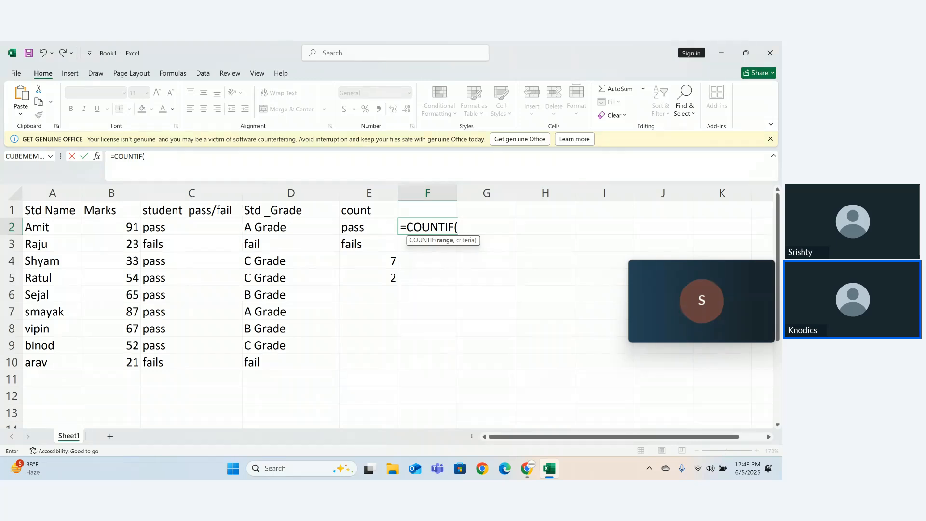
pyautogui.press('BackSpace')
pyautogui.write('s')
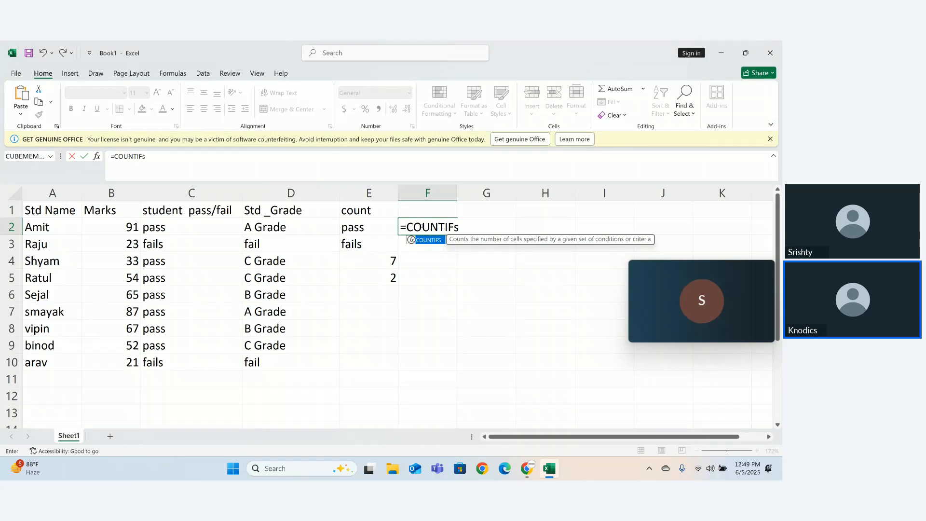
pyautogui.press('Tab')
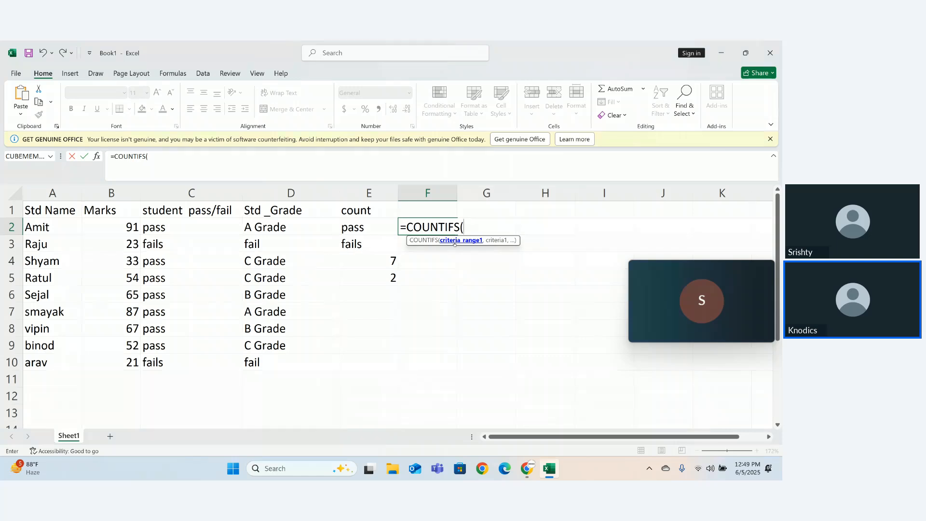
pyautogui.press('BackSpace')
pyautogui.press('BackSpace')
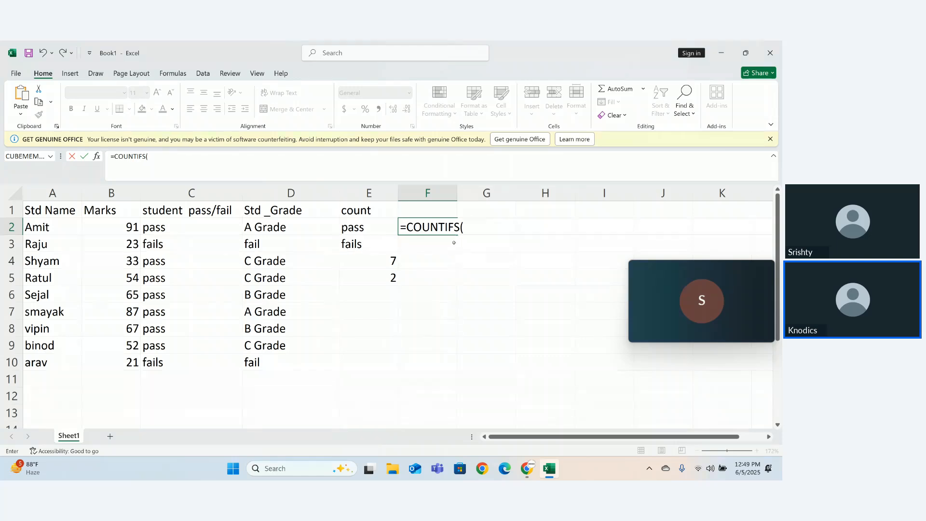
pyautogui.write('(')
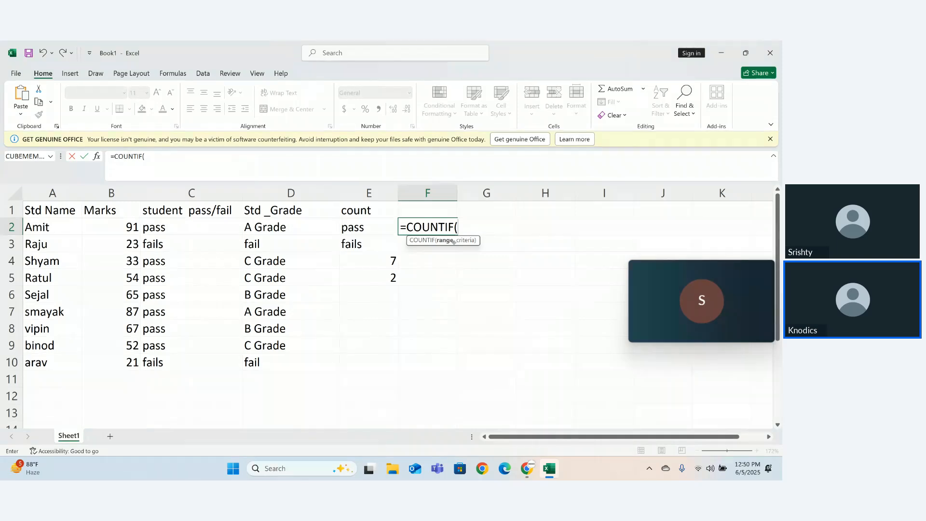
# Nest an IF function with the test B2>90 as the range argument of the COUNTIF formula.
pyautogui.write('if')
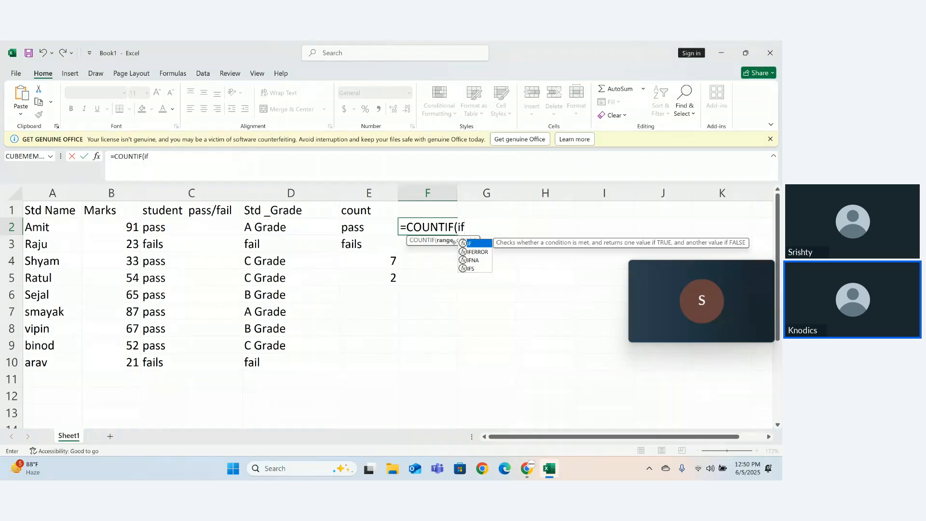
pyautogui.press('Tab')
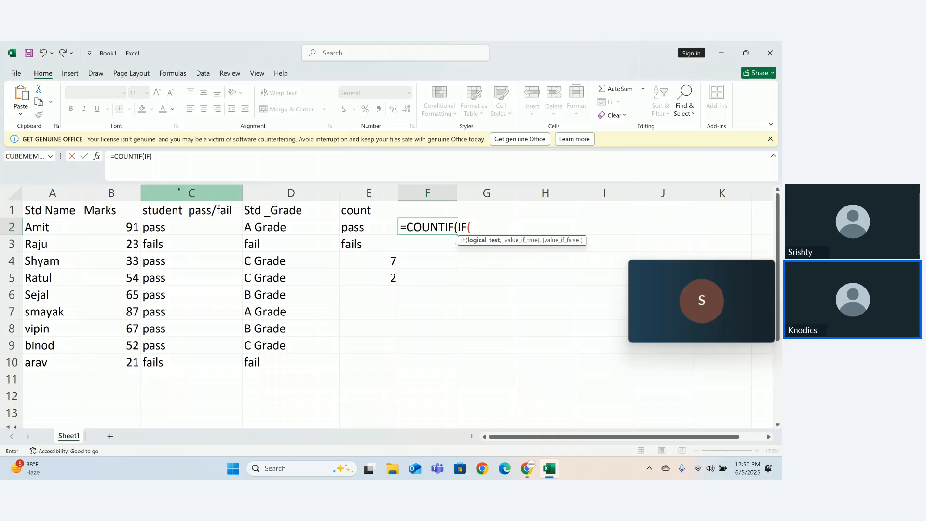
pyautogui.click(137, 231)
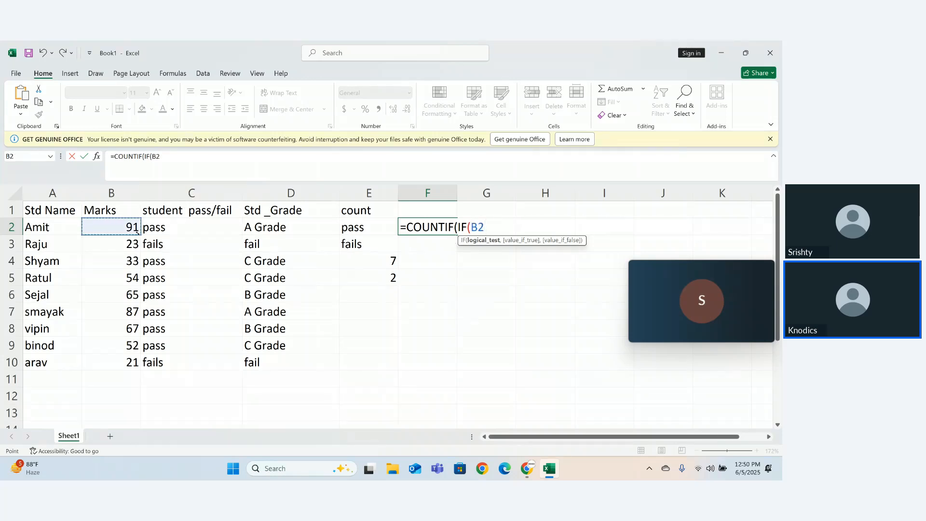
pyautogui.write('>')
pyautogui.write('09')
pyautogui.press('BackSpace')
pyautogui.press('BackSpace')
pyautogui.write('90,')
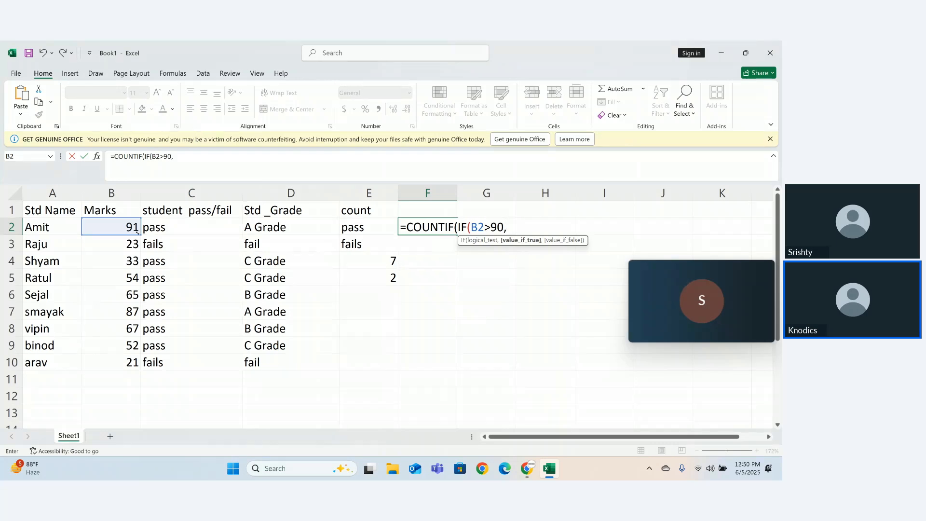
# Return B2 when the IF test is true, use B2 as the COUNTIF criteria, and enter the formula.
pyautogui.click(113, 224)
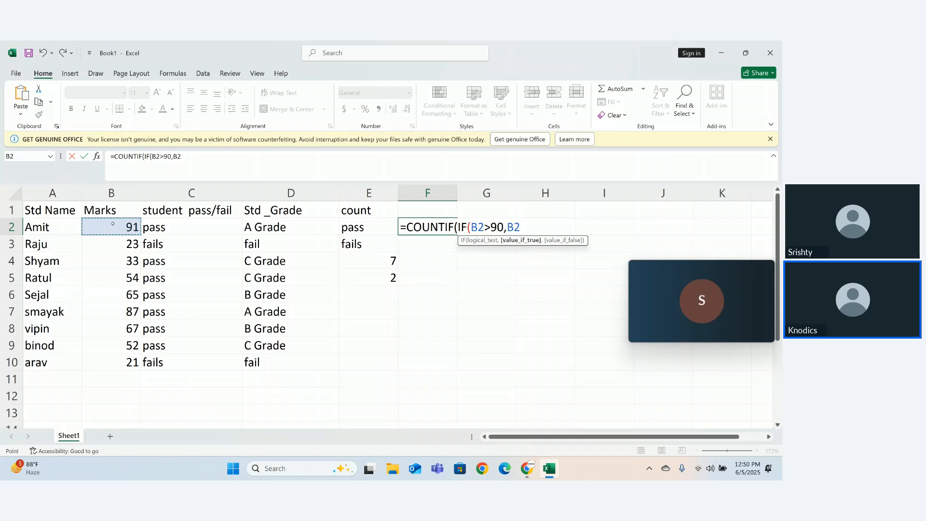
pyautogui.write(',')
pyautogui.press('BackSpace')
pyautogui.write(')')
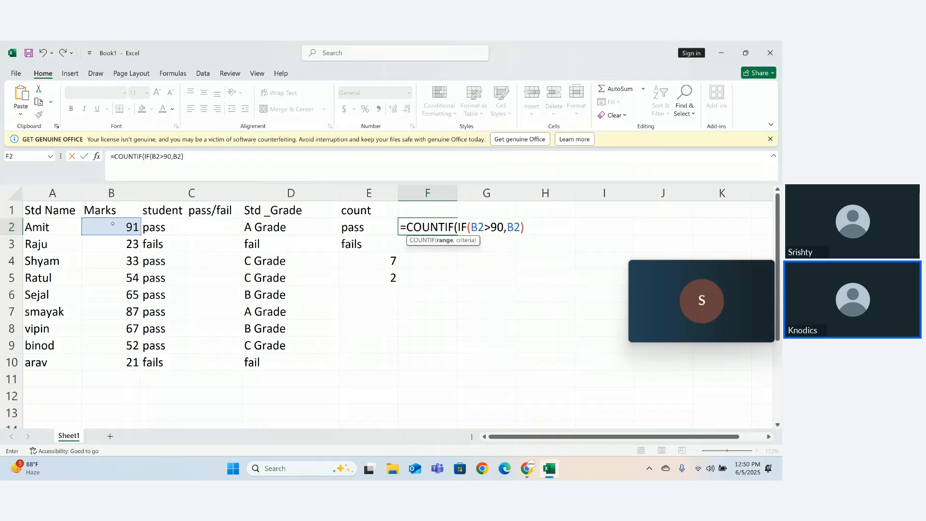
pyautogui.write(',')
pyautogui.click(112, 223)
pyautogui.write(')')
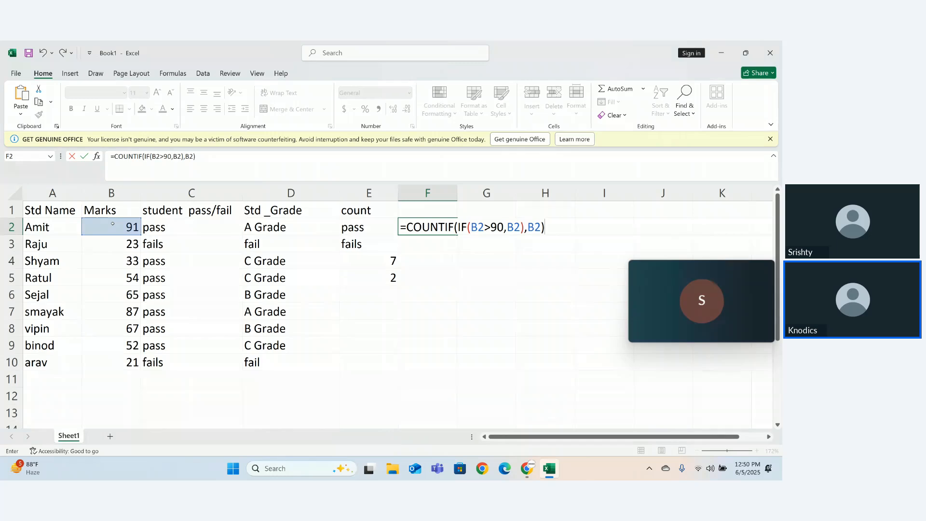
pyautogui.press('Return')
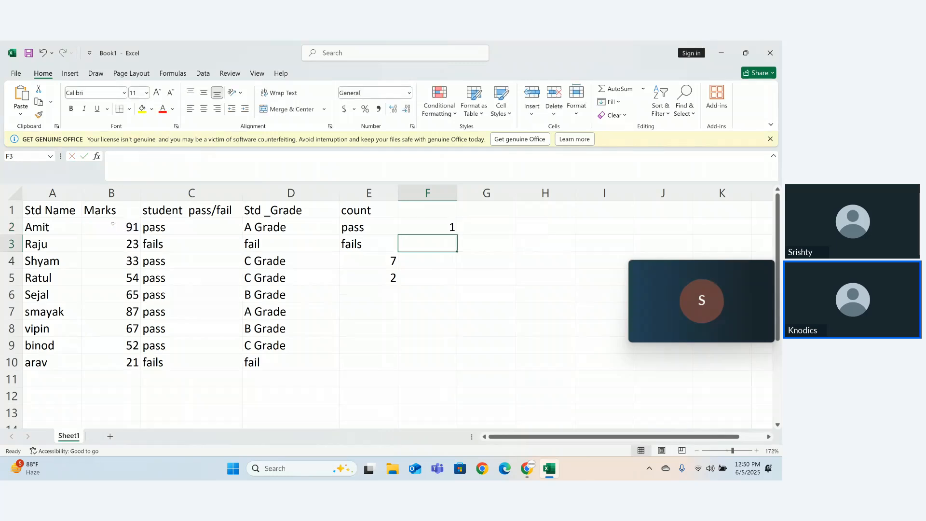
# Try filling the F2 COUNTIF formula down to F10 and inspect the copied formula in F3.
pyautogui.click(451, 230)
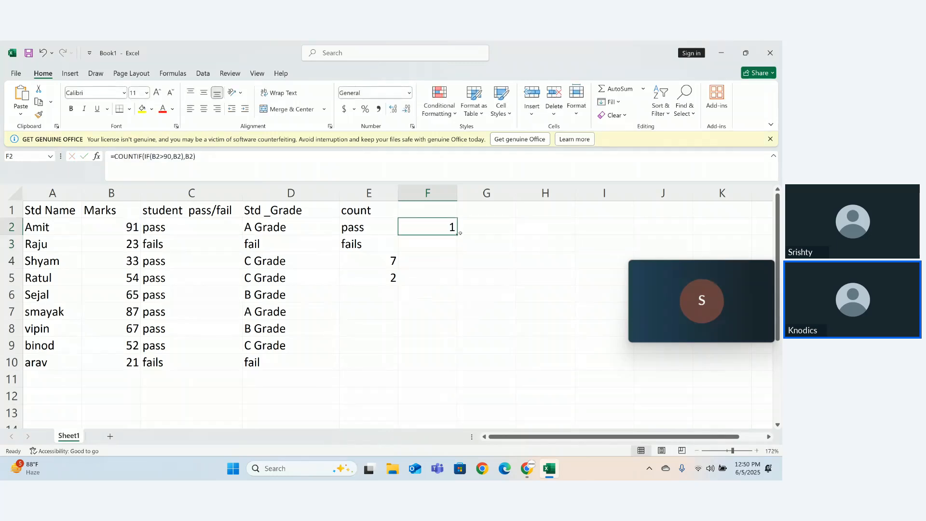
pyautogui.moveTo(460, 233); pyautogui.dragTo(459, 371)
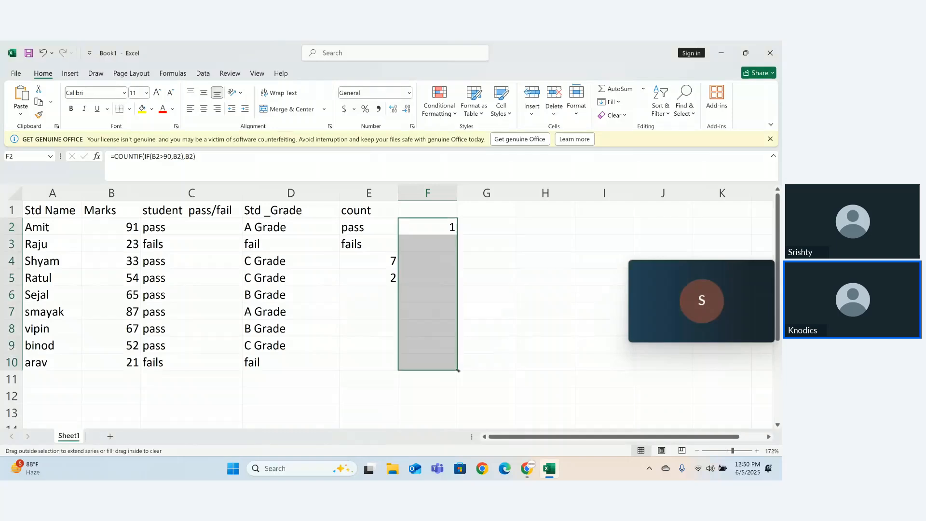
pyautogui.doubleClick(427, 246)
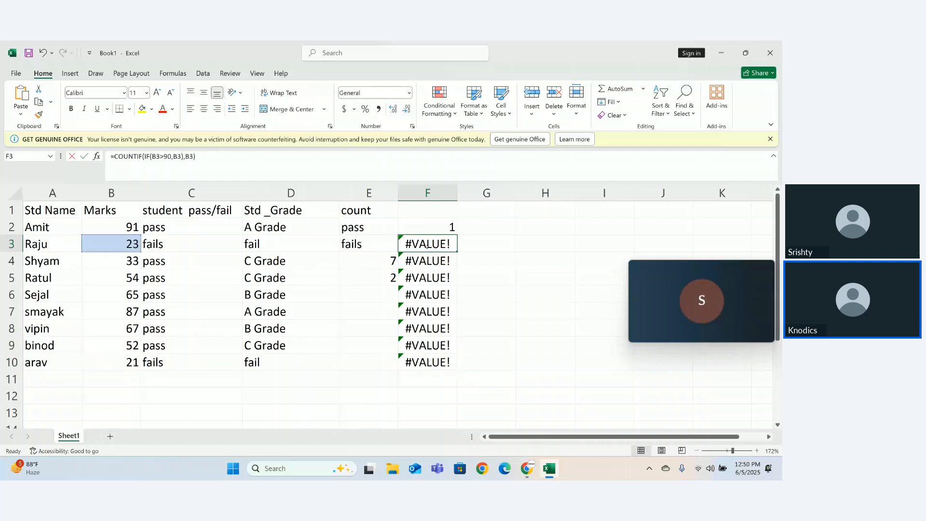
pyautogui.doubleClick(427, 245)
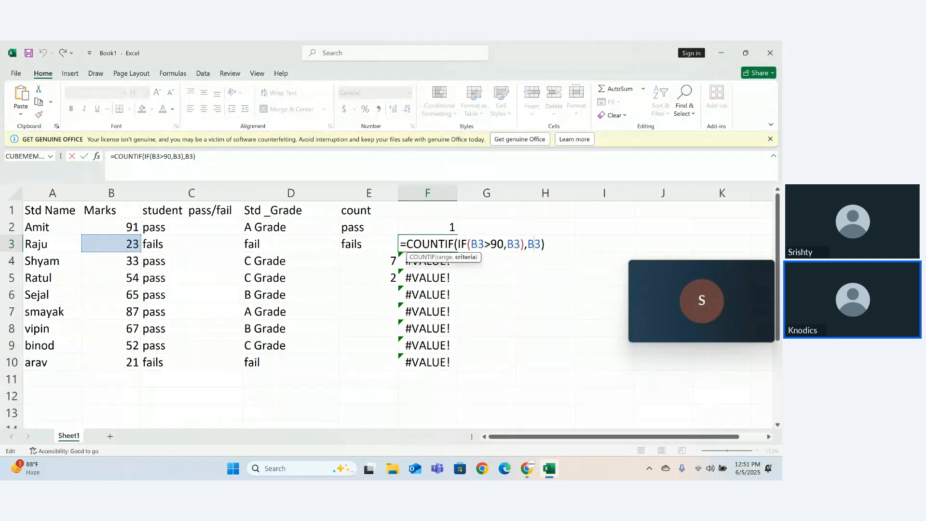
pyautogui.doubleClick(515, 244)
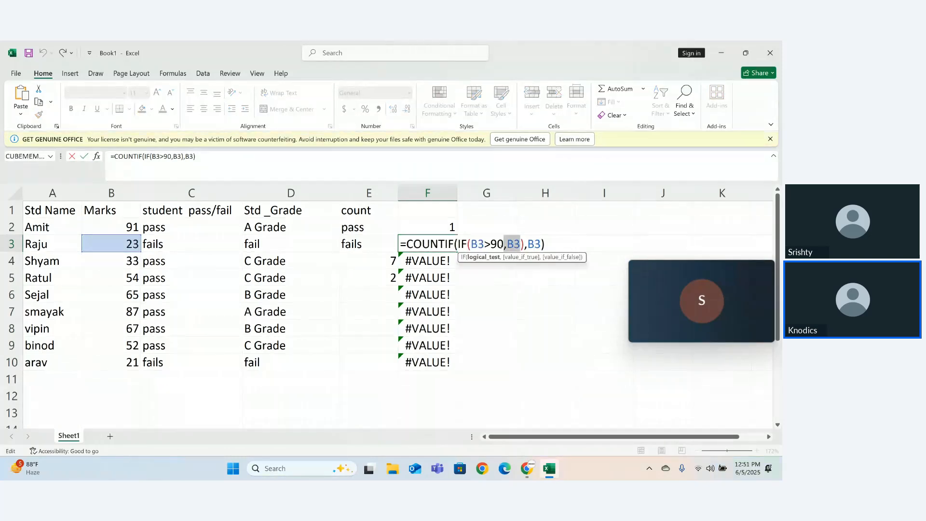
pyautogui.moveTo(520, 244); pyautogui.dragTo(478, 244)
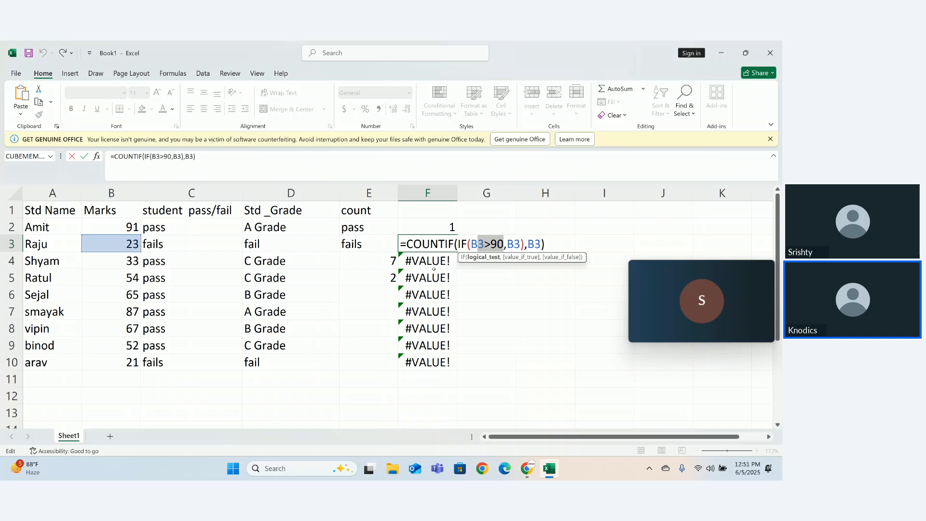
pyautogui.press('Return')
# Clear the copied COUNTIF formulas from F3:F10.
pyautogui.moveTo(428, 244); pyautogui.dragTo(430, 378)
pyautogui.press('Delete')
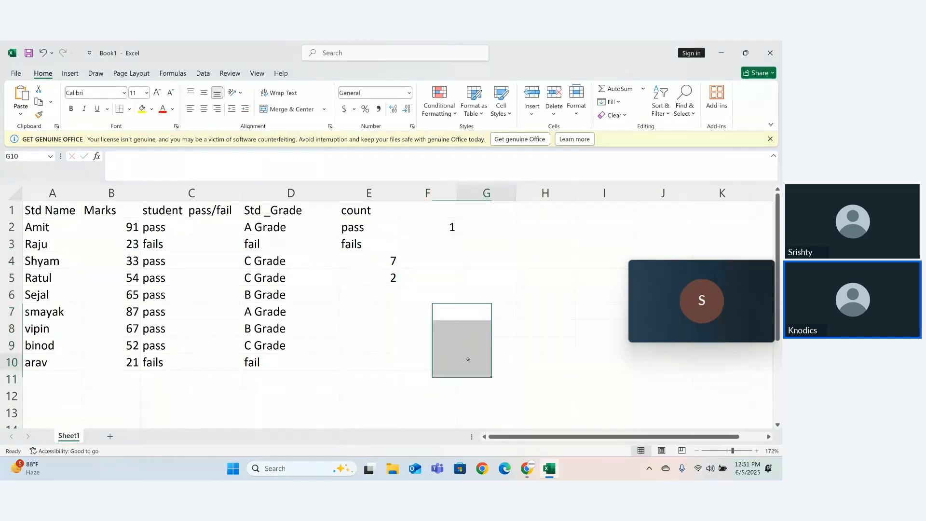
pyautogui.click(468, 359)
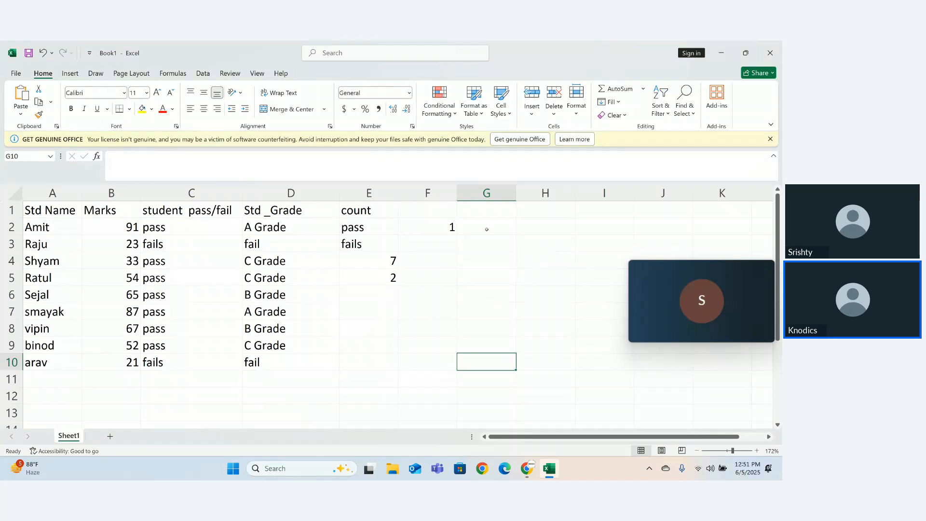
# Rewrite the F2 formula as =COUNTIF(B2:B10,IF(B2>90,B2)), making the IF function the criteria.
pyautogui.doubleClick(436, 227)
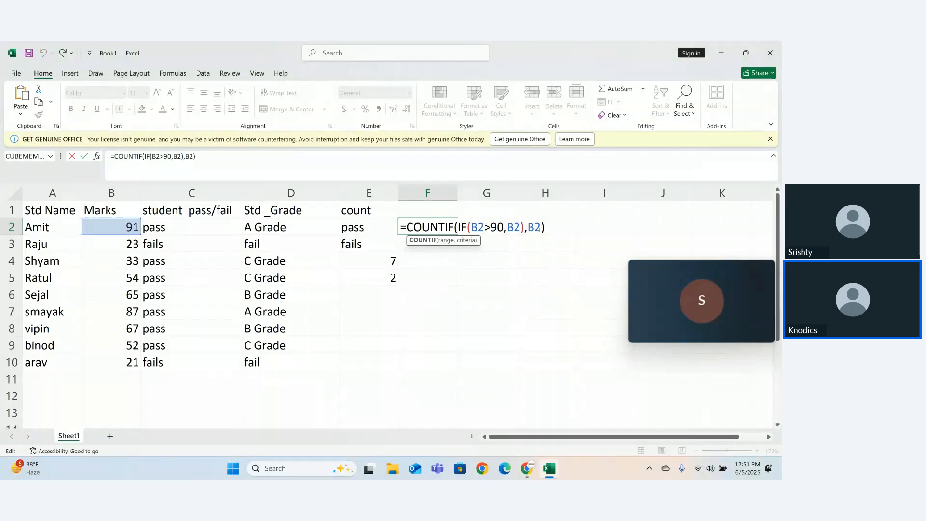
pyautogui.press('BackSpace')
pyautogui.press('BackSpace')
pyautogui.press('BackSpace')
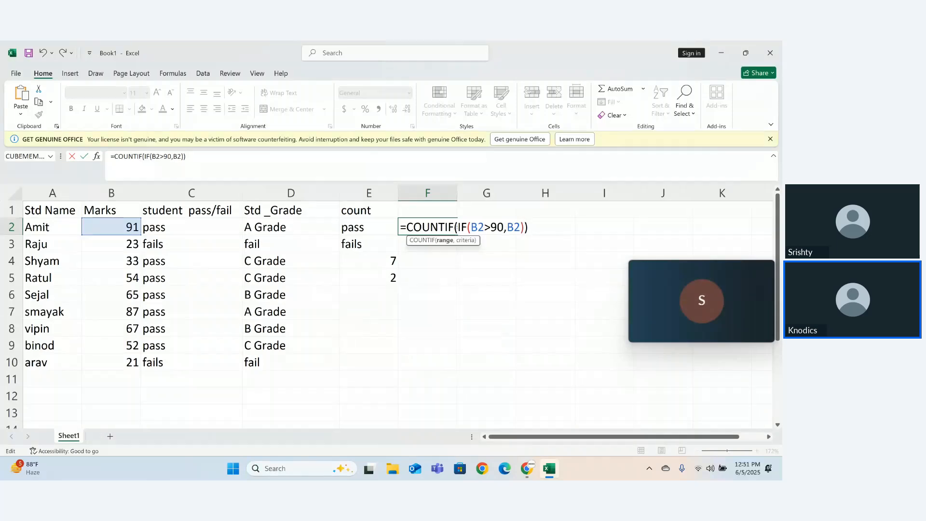
pyautogui.click(457, 227)
pyautogui.write(',')
pyautogui.press('Left')
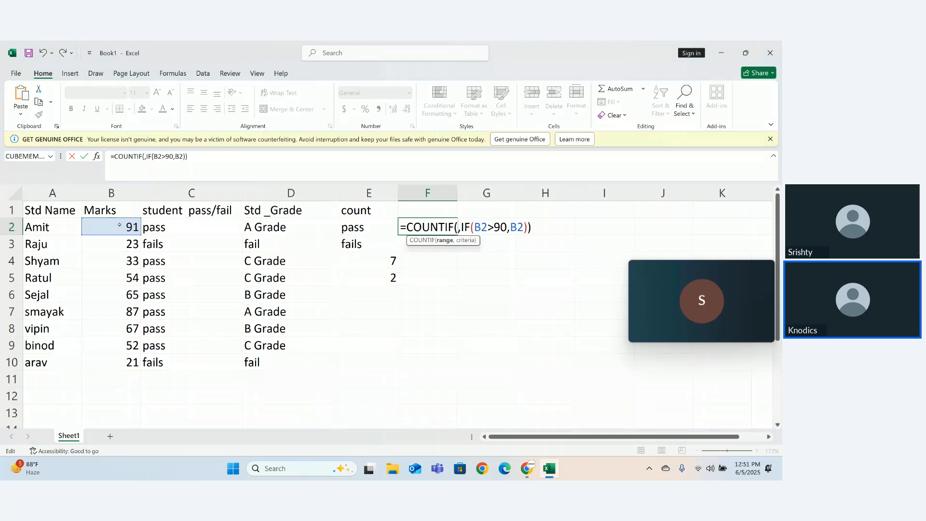
pyautogui.moveTo(120, 224); pyautogui.dragTo(113, 359)
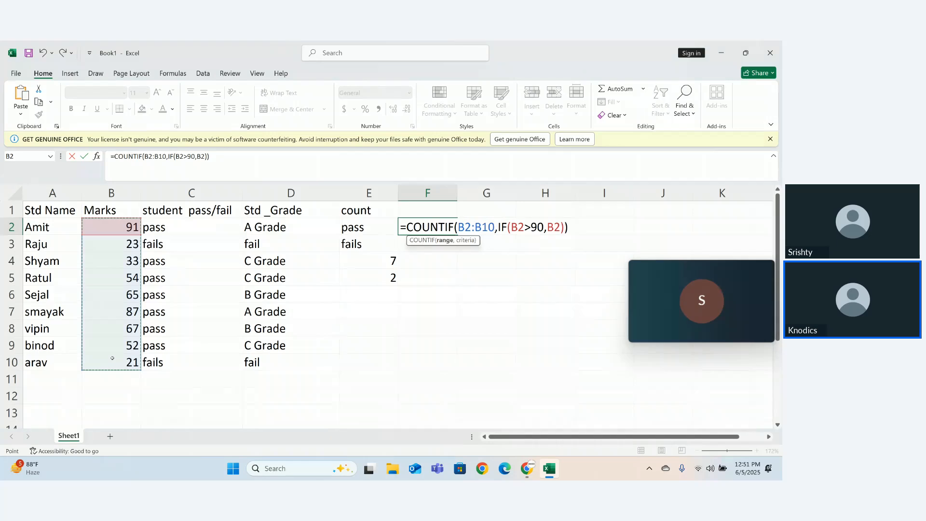
pyautogui.press('Return')
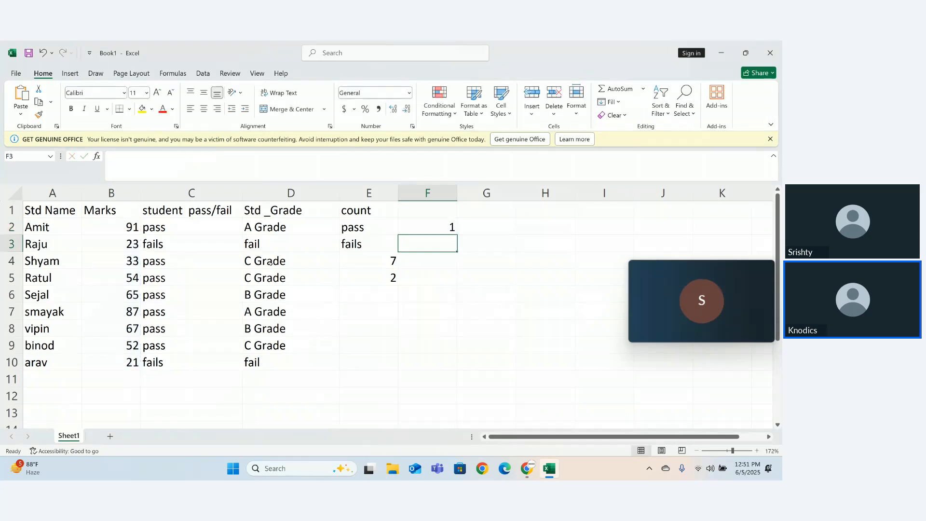
# Change the marks in B5 to 98.
pyautogui.doubleClick(138, 274)
pyautogui.press('BackSpace')
pyautogui.press('BackSpace')
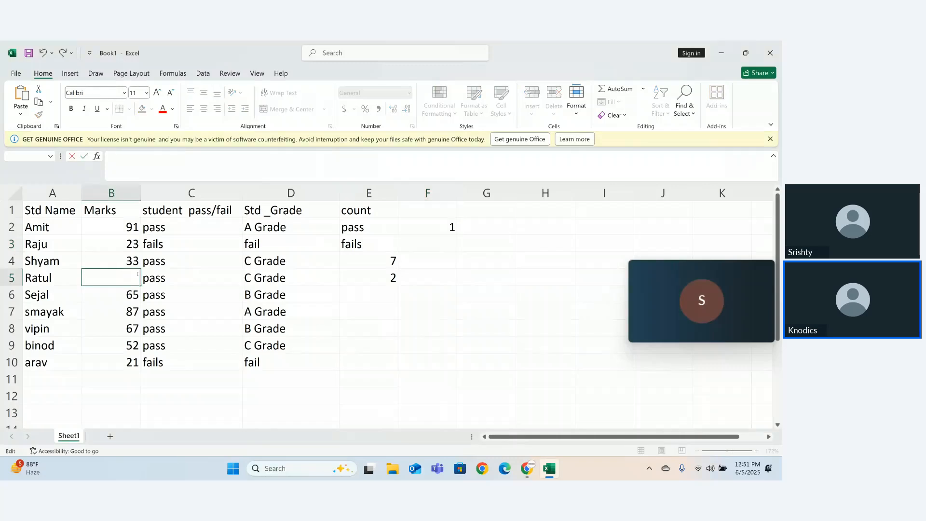
pyautogui.write('98')
pyautogui.press('Return')
# Change the marks in B6 to 97.
pyautogui.doubleClick(135, 291)
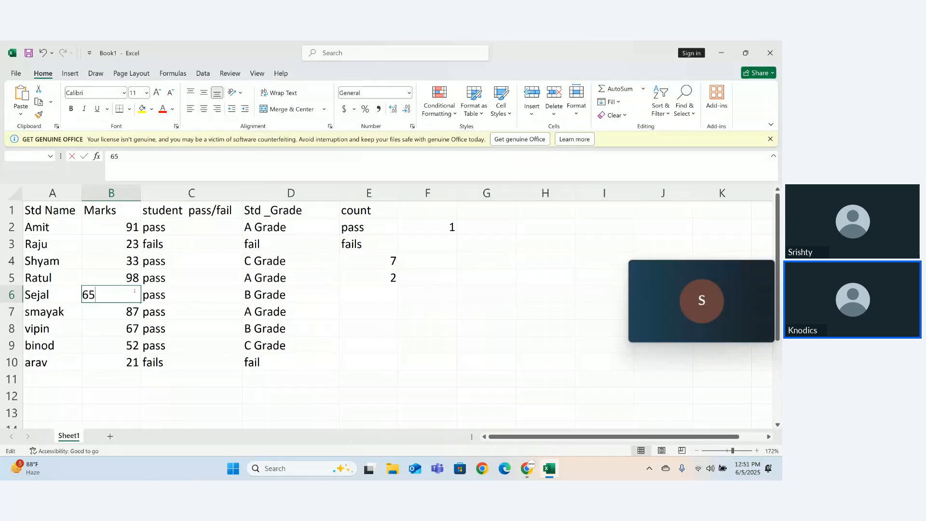
pyautogui.press('BackSpace')
pyautogui.press('BackSpace')
pyautogui.write('97')
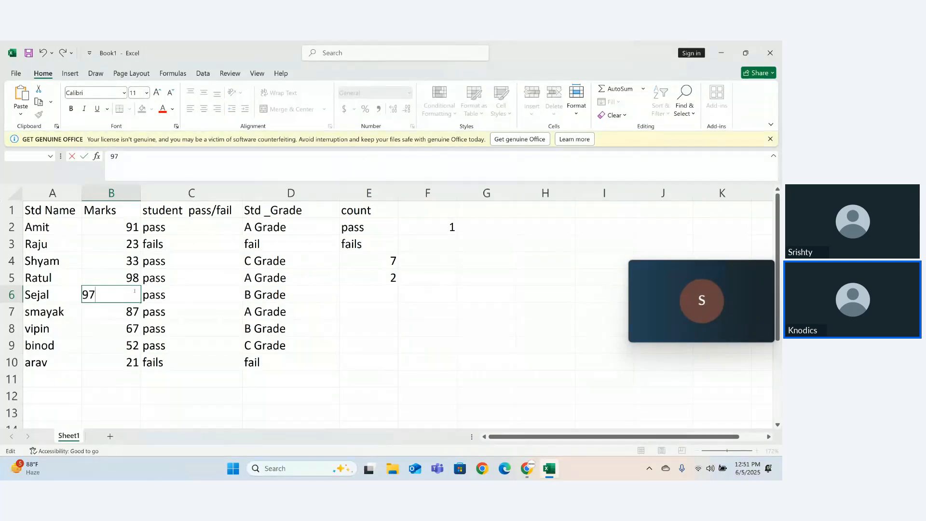
# Set the marks in B6 to 97 and fill the COUNTIF formula in F2 down through F10.
pyautogui.press('Return')
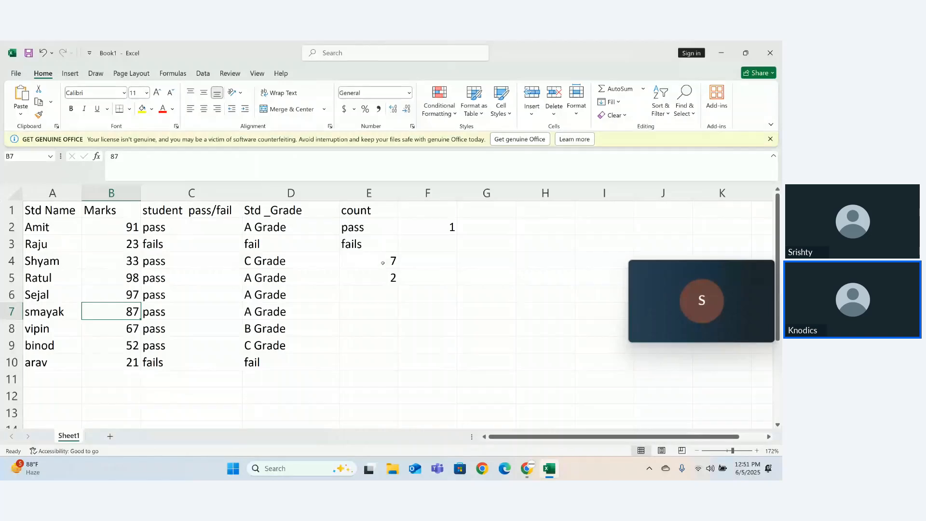
pyautogui.doubleClick(453, 226)
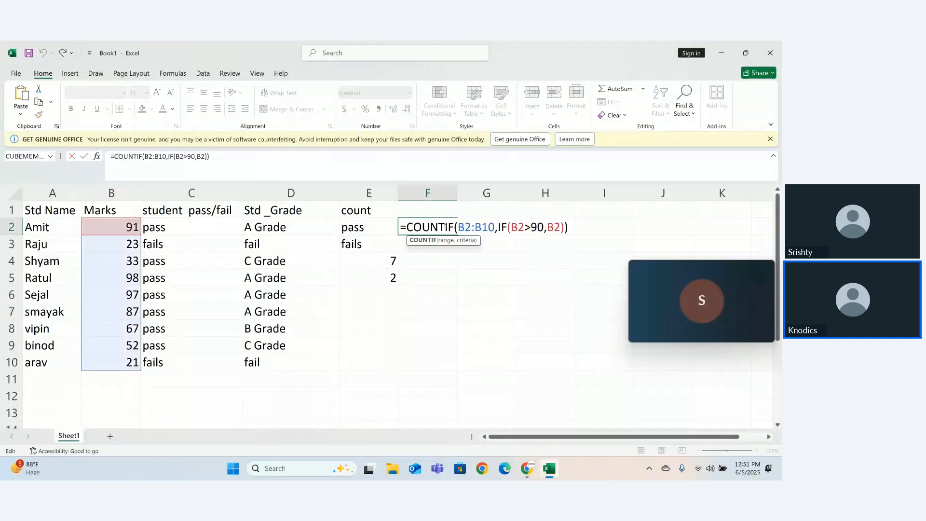
pyautogui.click(484, 227)
pyautogui.click(521, 227)
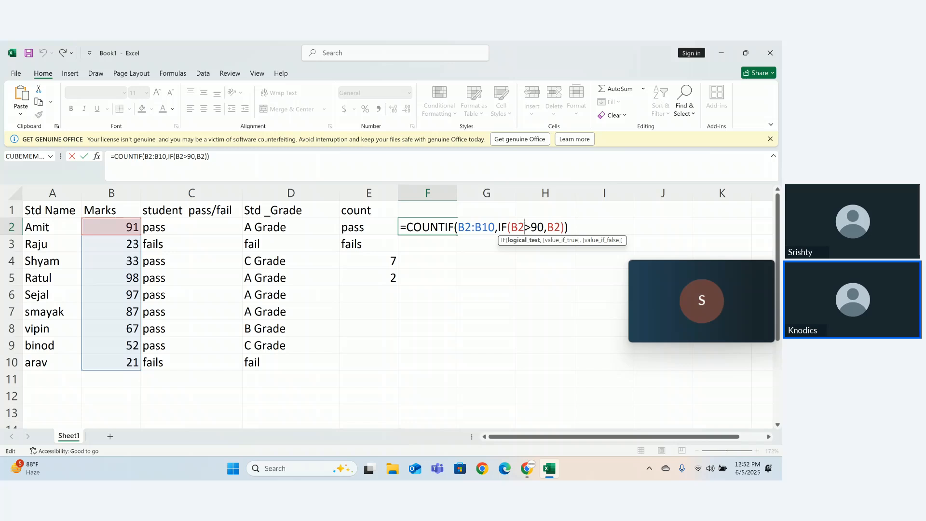
pyautogui.hotkey('ctrl', 'Return')
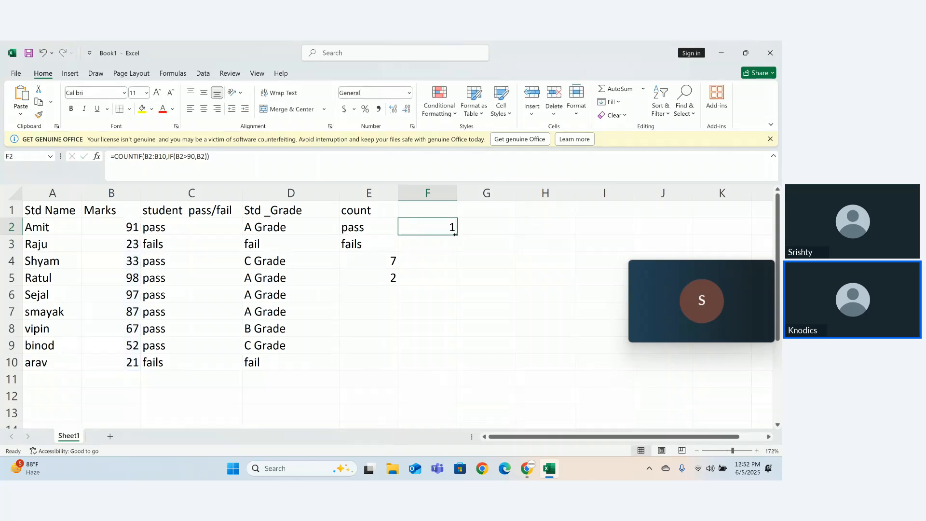
pyautogui.moveTo(457, 235); pyautogui.dragTo(456, 367)
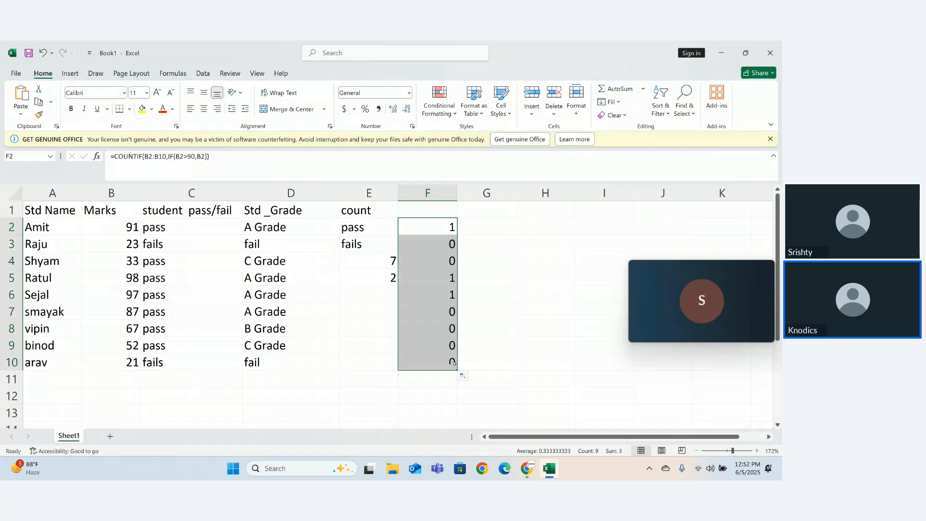
pyautogui.click(492, 232)
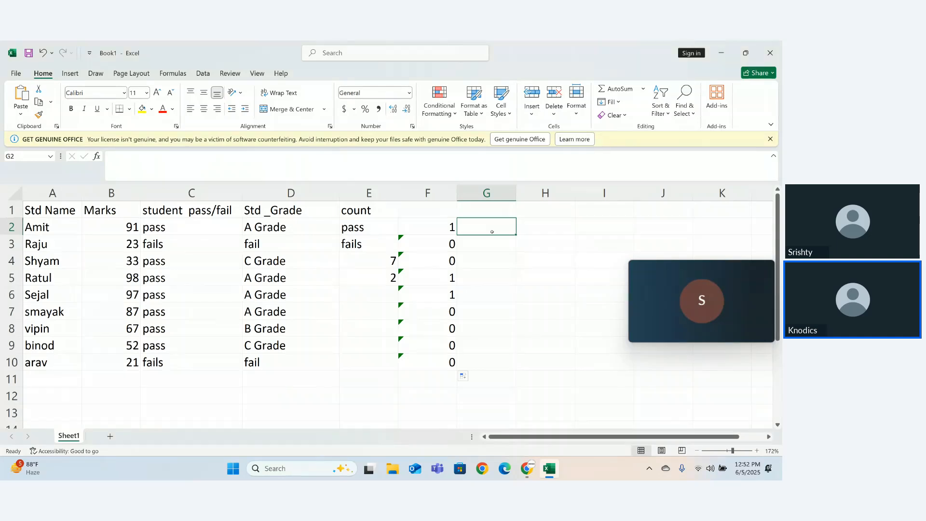
# Reduce the formula in F2 to =IF(B2>90,B2) by removing the surrounding COUNTIF part.
pyautogui.click(441, 230)
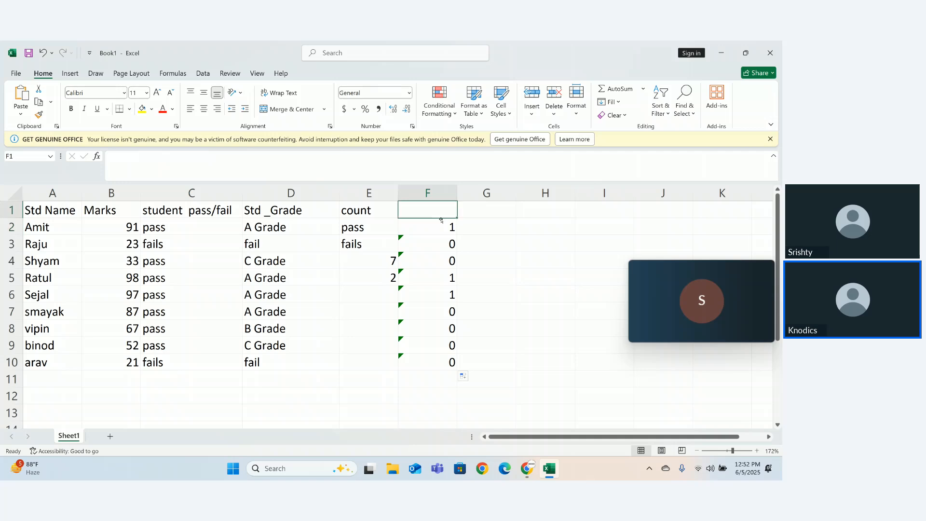
pyautogui.doubleClick(440, 230)
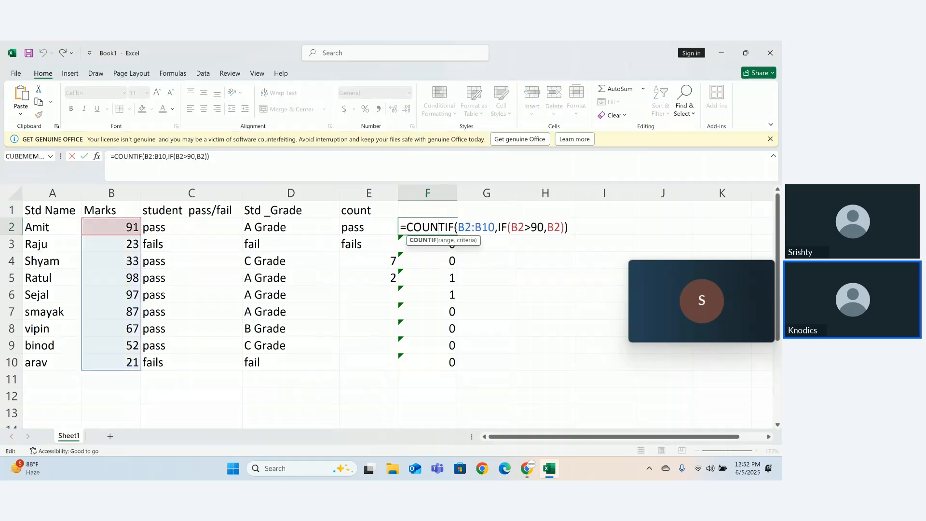
pyautogui.moveTo(502, 227); pyautogui.dragTo(409, 229)
pyautogui.press('BackSpace')
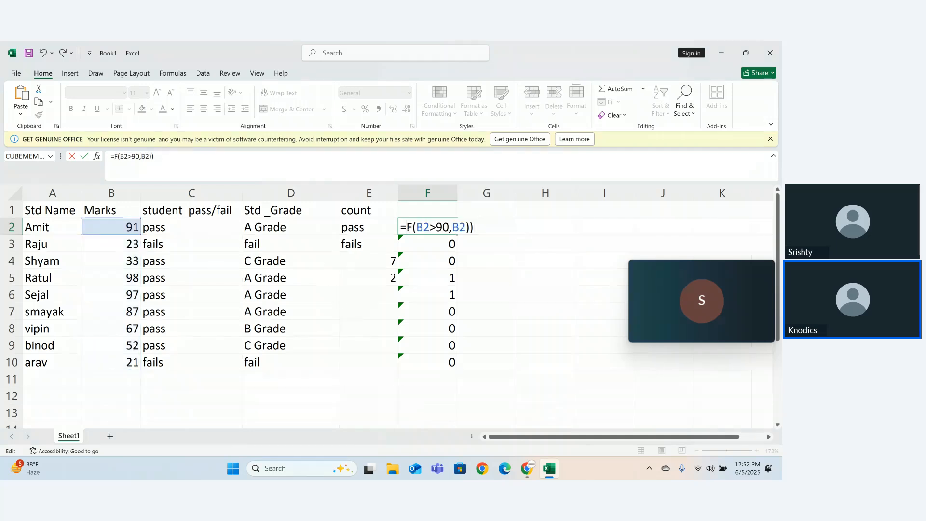
pyautogui.write('i')
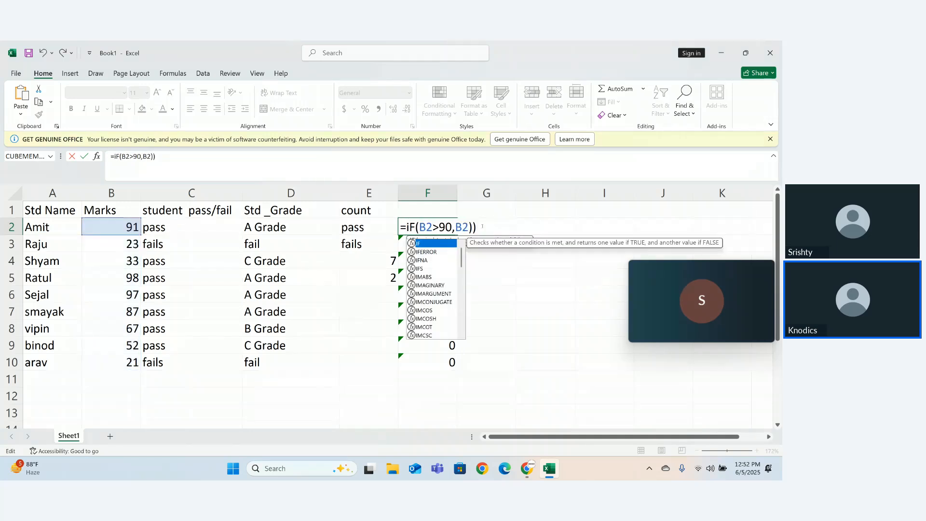
pyautogui.click(491, 228)
pyautogui.press('BackSpace')
pyautogui.press('Return')
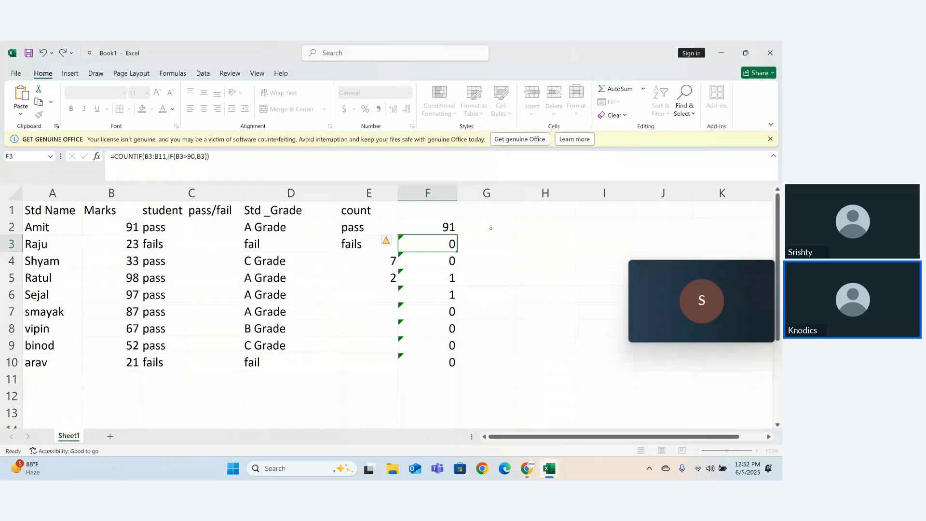
# Reinsert the range B2:B10 and its separating comma ahead of the IF function in F2's formula.
pyautogui.click(440, 228)
pyautogui.doubleClick(440, 228)
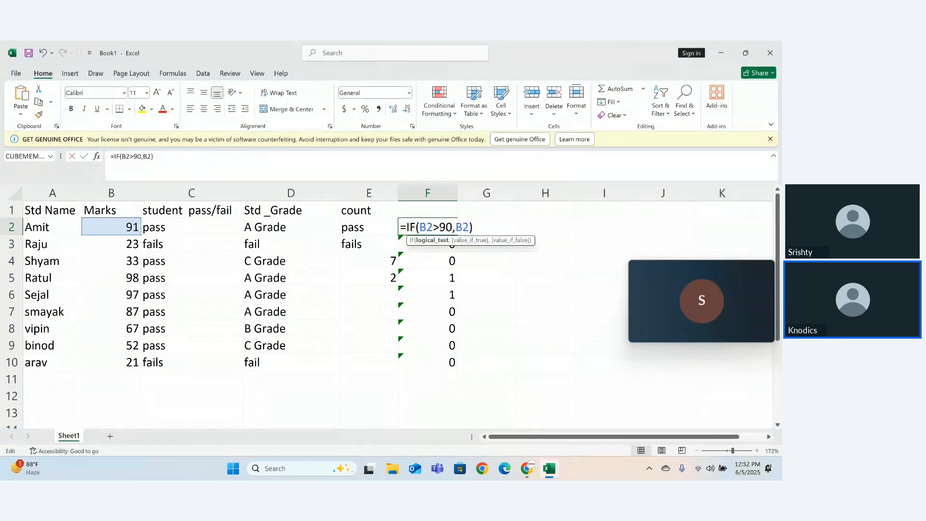
pyautogui.click(408, 227)
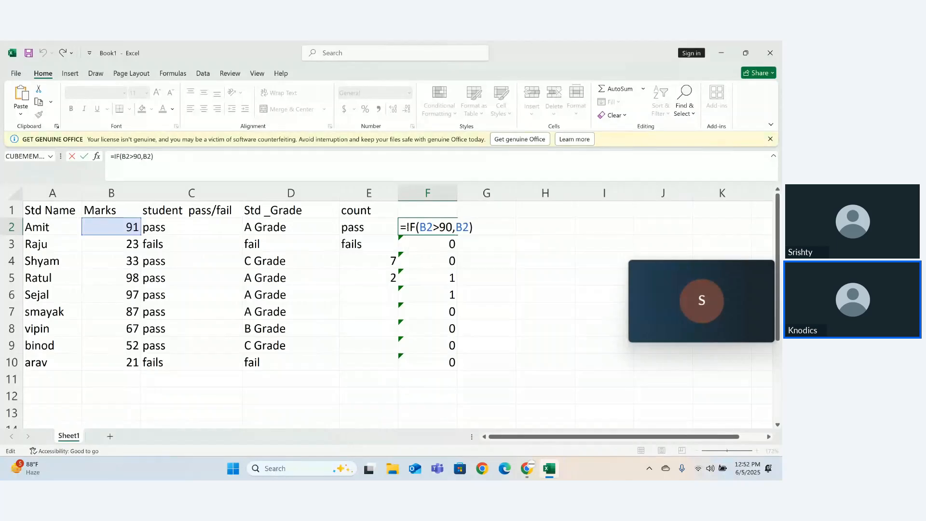
pyautogui.write(',')
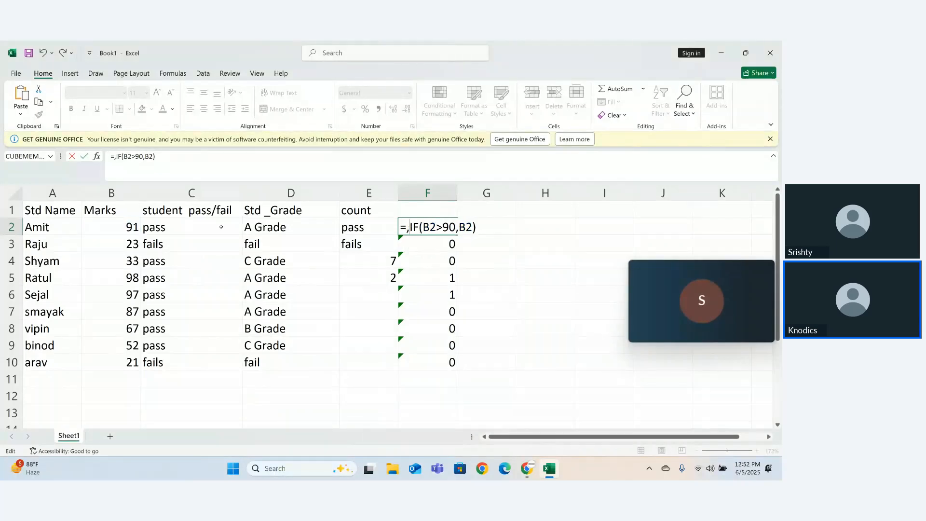
pyautogui.moveTo(123, 228); pyautogui.dragTo(129, 357)
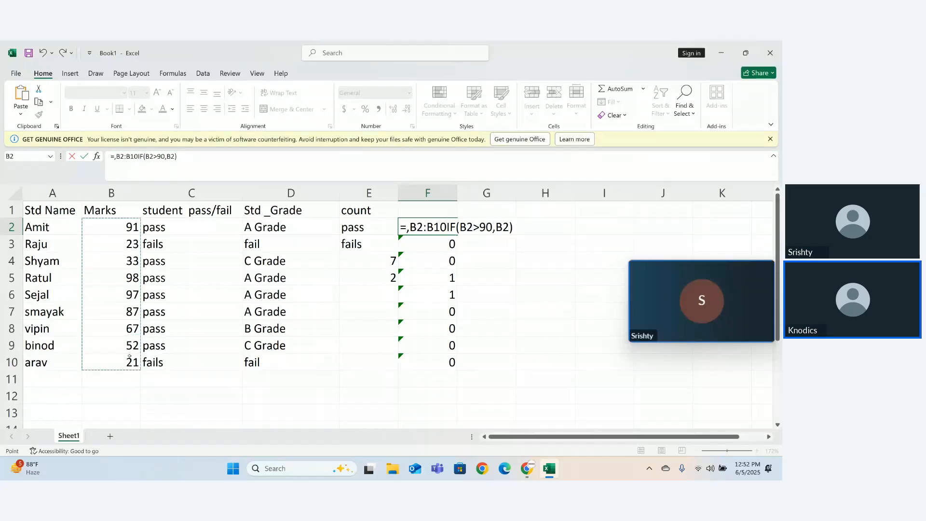
pyautogui.write(',')
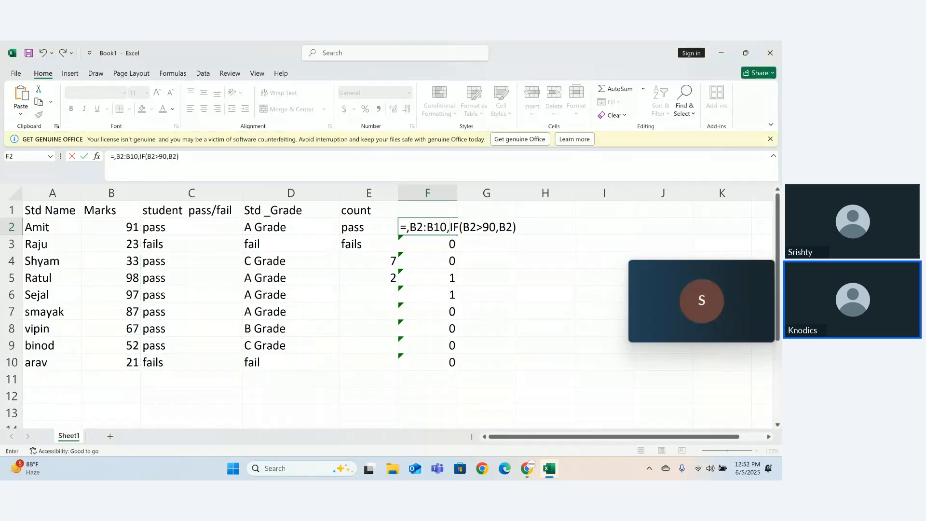
# Wrap F2's formula in COUNTIF again and accept the corrected version =COUNTIF(B2:B10,IF(B2>90,B2)).
pyautogui.click(411, 227)
pyautogui.press('BackSpace')
pyautogui.write('cou')
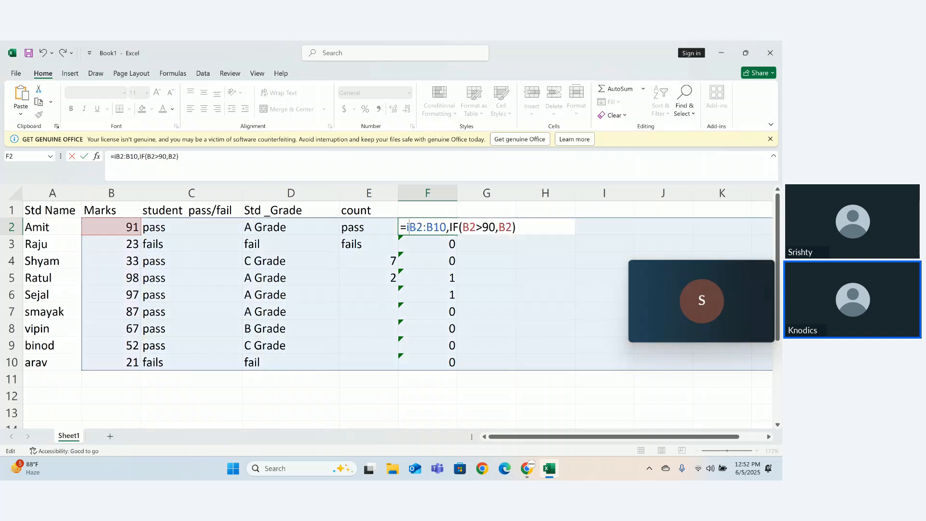
pyautogui.write('nt')
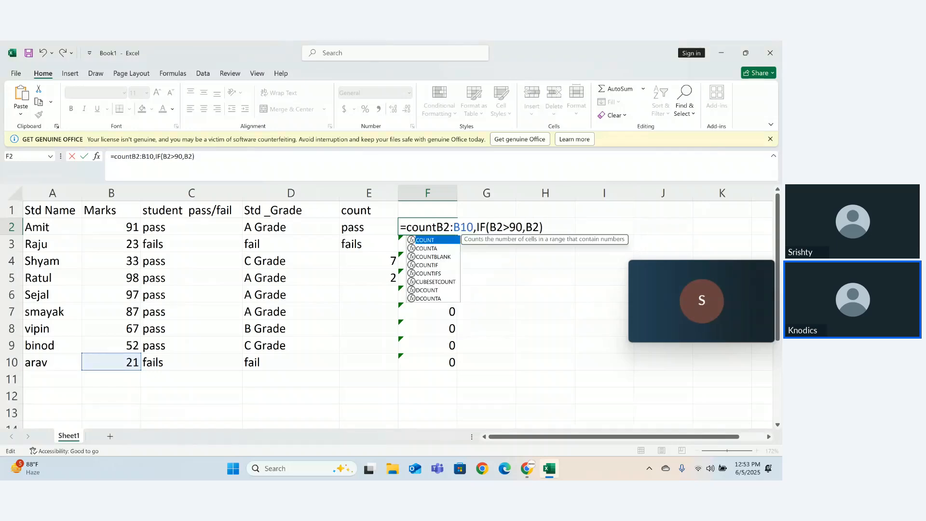
pyautogui.doubleClick(420, 240)
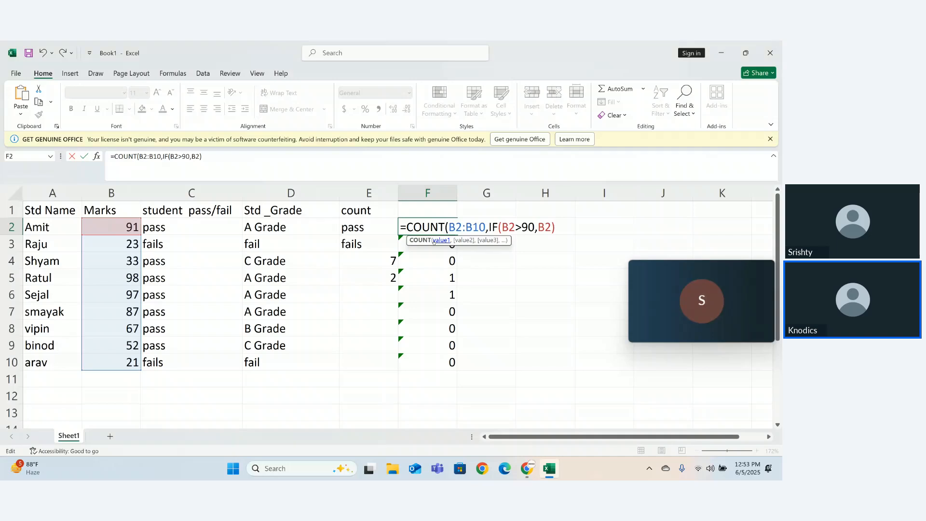
pyautogui.write('if')
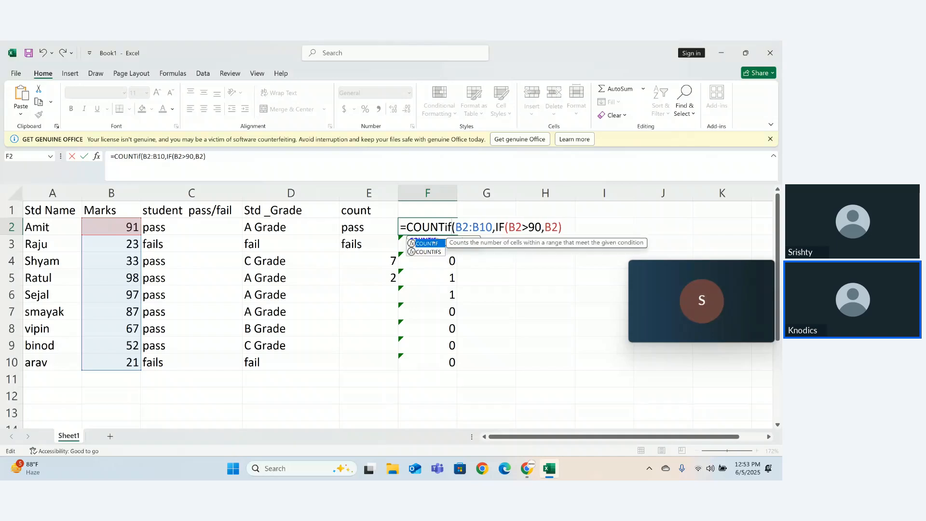
pyautogui.click(587, 228)
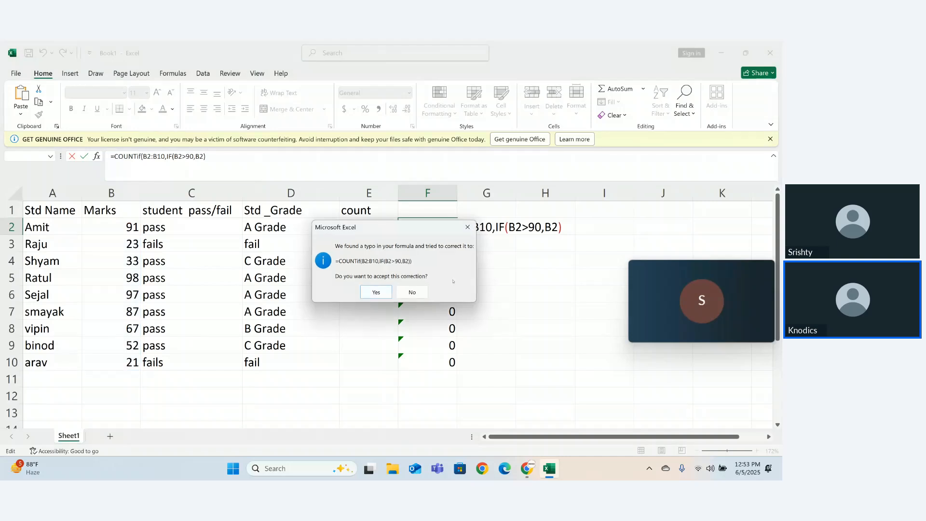
pyautogui.click(376, 292)
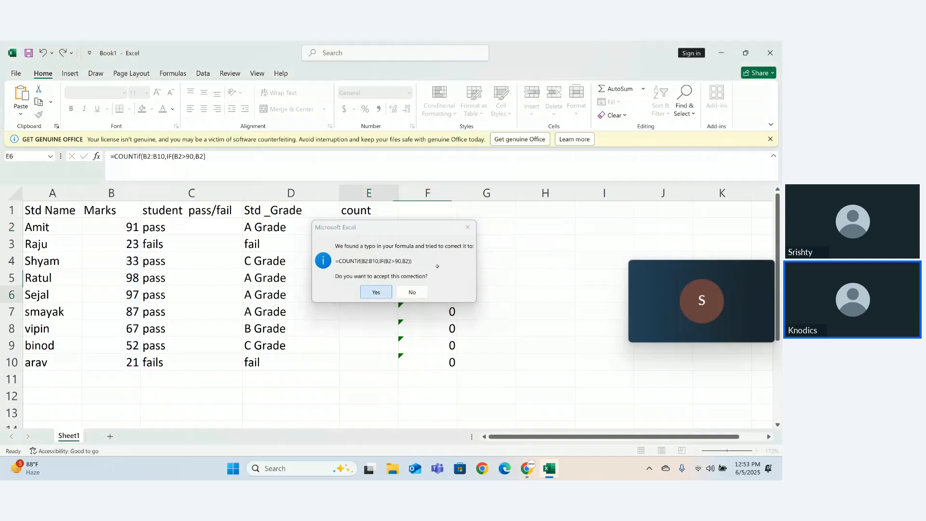
# Add up the count results in column F by entering =SUM(F2:F10) in G2.
pyautogui.click(511, 233)
pyautogui.write('=coun')
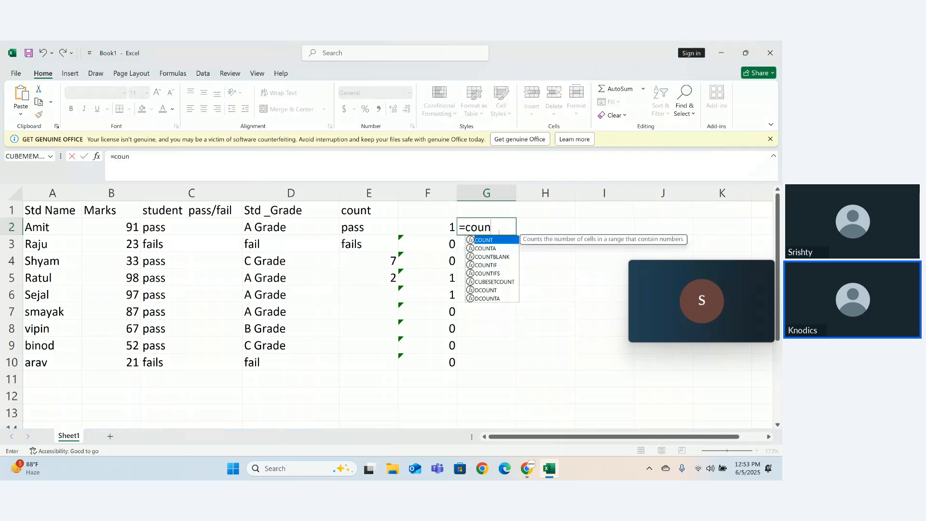
pyautogui.press('Tab')
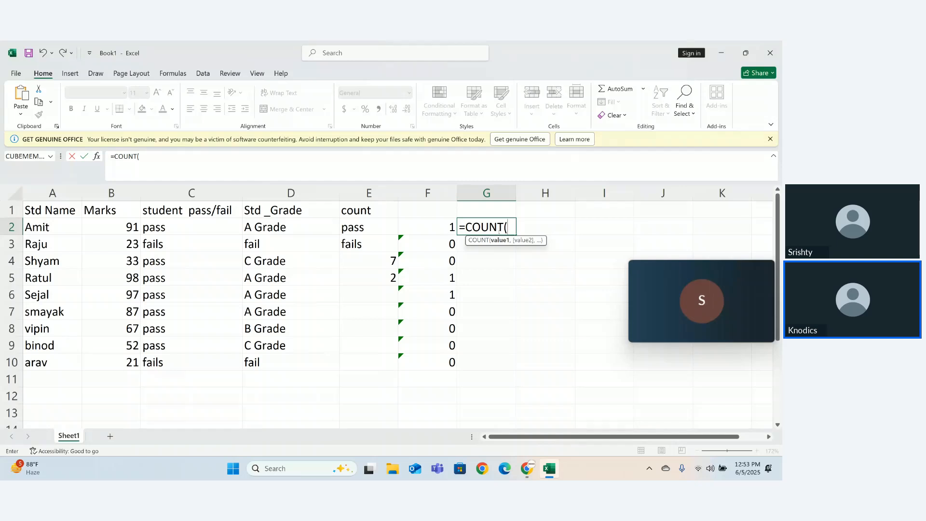
pyautogui.press('BackSpace')
pyautogui.press('BackSpace')
pyautogui.press('BackSpace')
pyautogui.press('BackSpace')
pyautogui.press('BackSpace')
pyautogui.press('BackSpace')
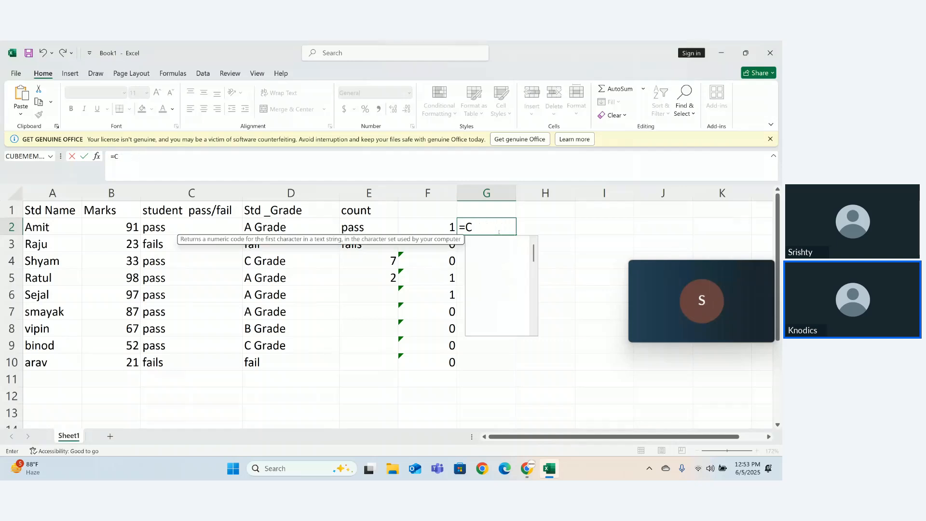
pyautogui.write('sum')
pyautogui.press('Tab')
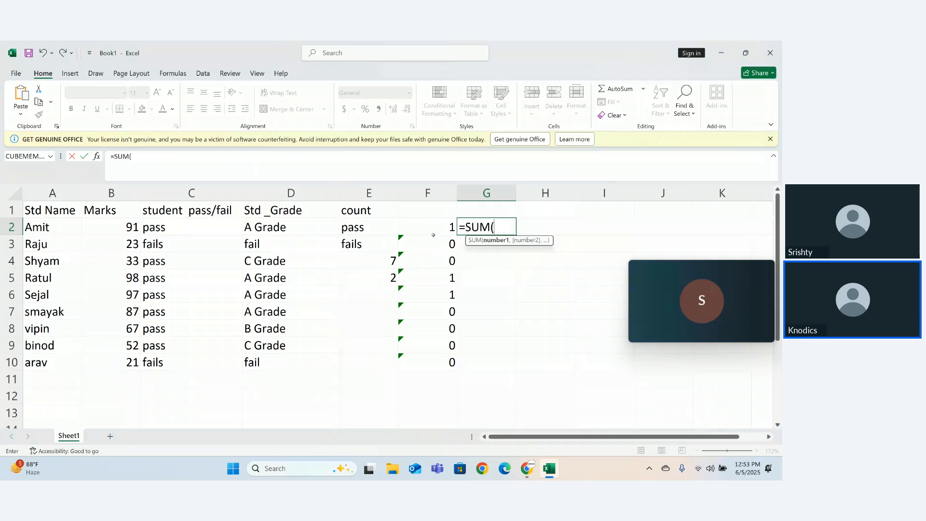
pyautogui.moveTo(433, 235); pyautogui.dragTo(440, 359)
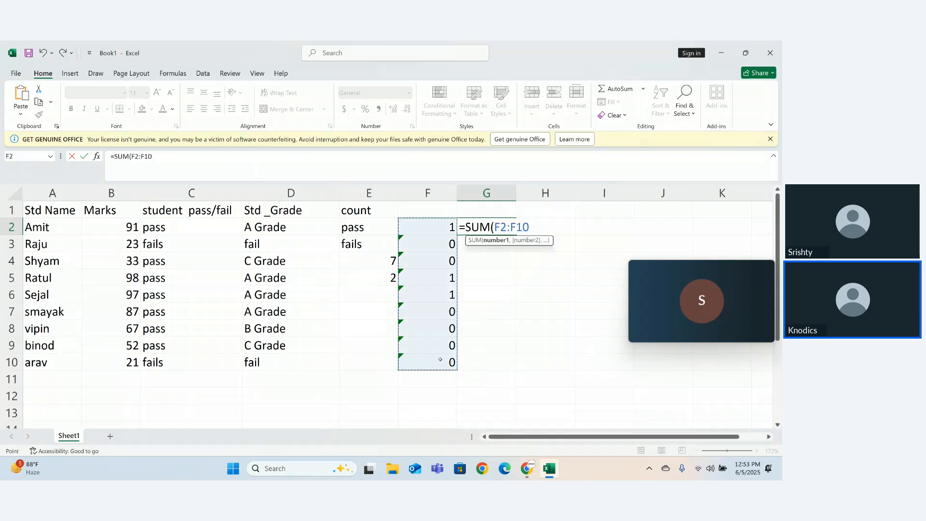
pyautogui.press('Return')
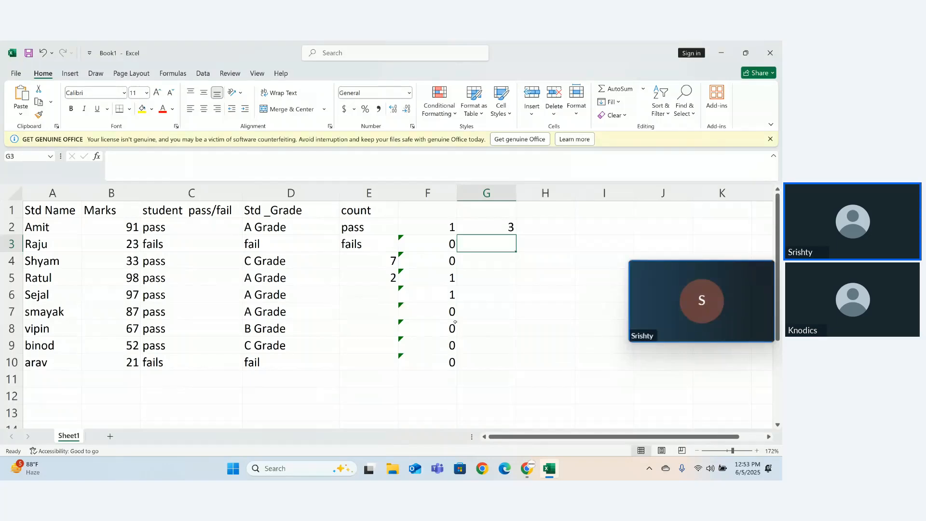
# Change the IF test in F2's formula to B2:B10>90, giving =COUNTIF(B2:B10,IF(B2:B10>90,B2)).
pyautogui.doubleClick(441, 227)
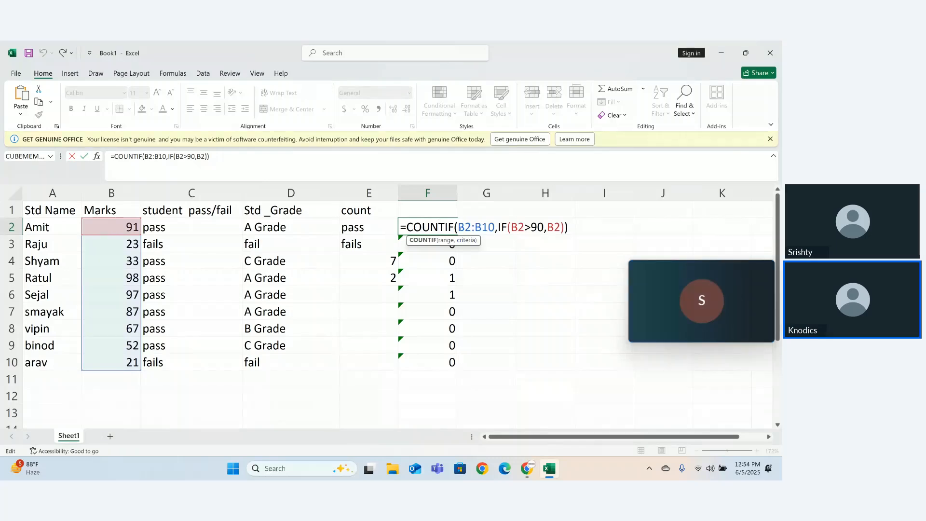
pyautogui.moveTo(458, 228); pyautogui.dragTo(499, 227)
pyautogui.click(505, 227)
pyautogui.doubleClick(527, 225)
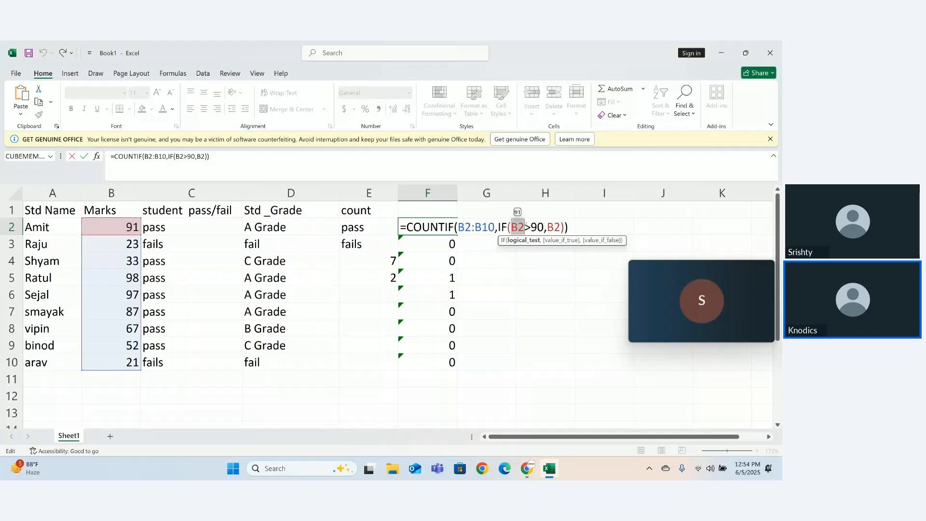
pyautogui.press('BackSpace')
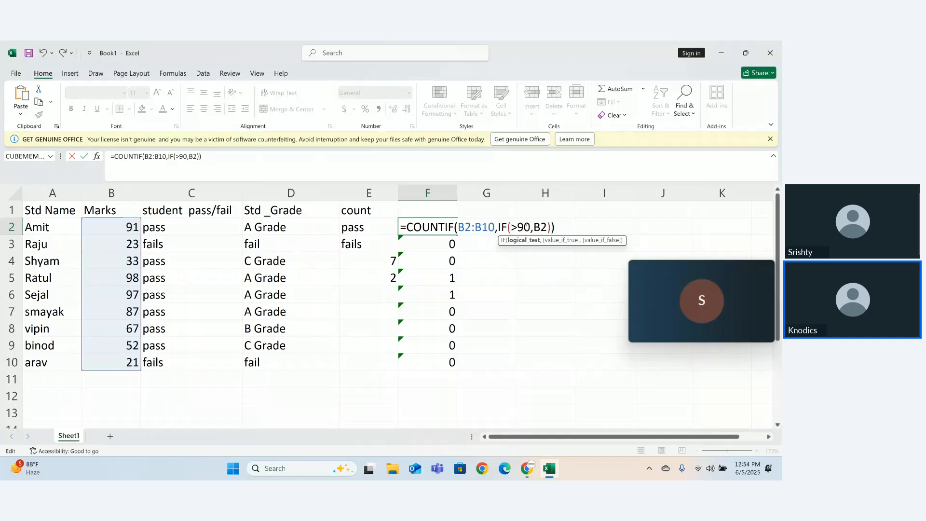
pyautogui.moveTo(119, 228); pyautogui.dragTo(124, 363)
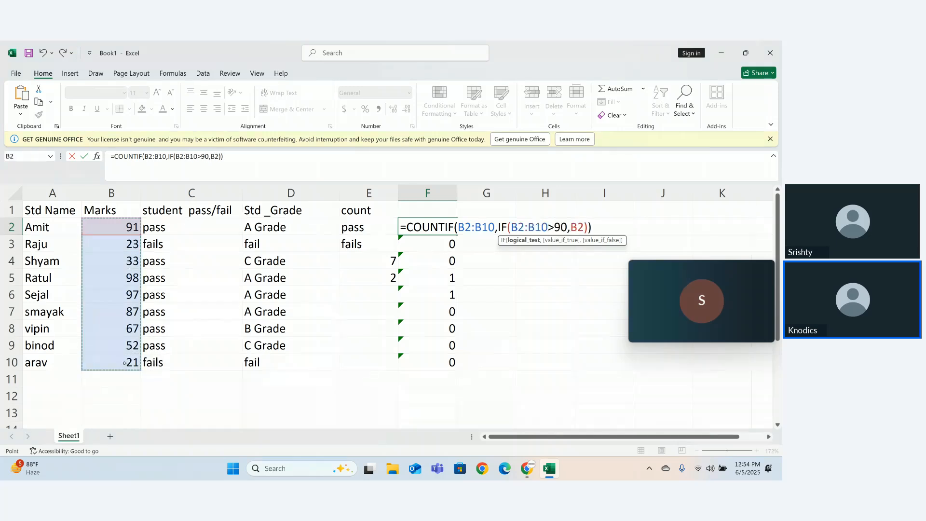
pyautogui.press('Return')
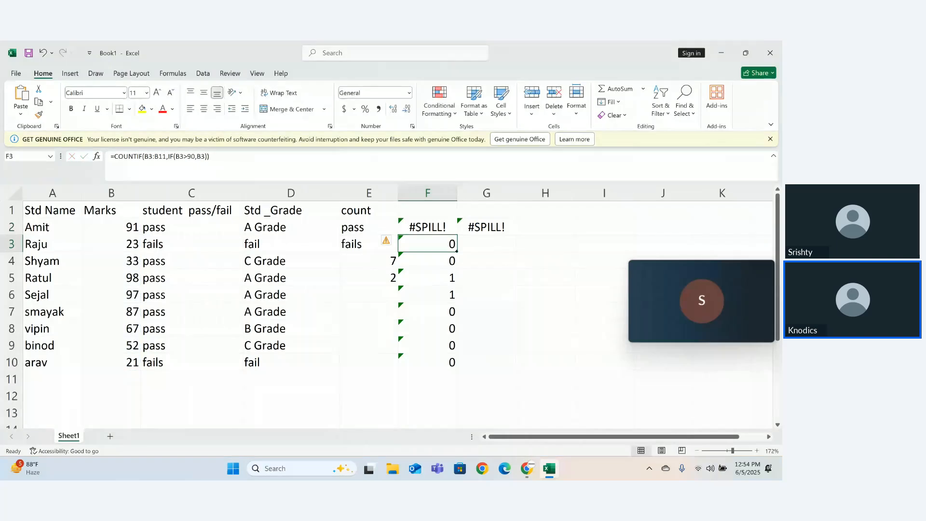
# Check the SUM formula in G2 and the COUNTIF formula in F2.
pyautogui.doubleClick(502, 225)
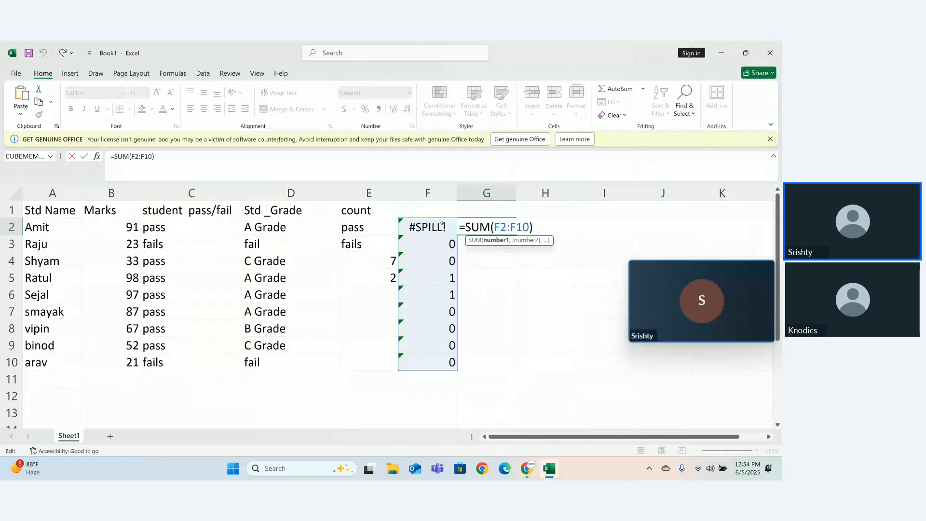
pyautogui.press('Return')
pyautogui.click(441, 225)
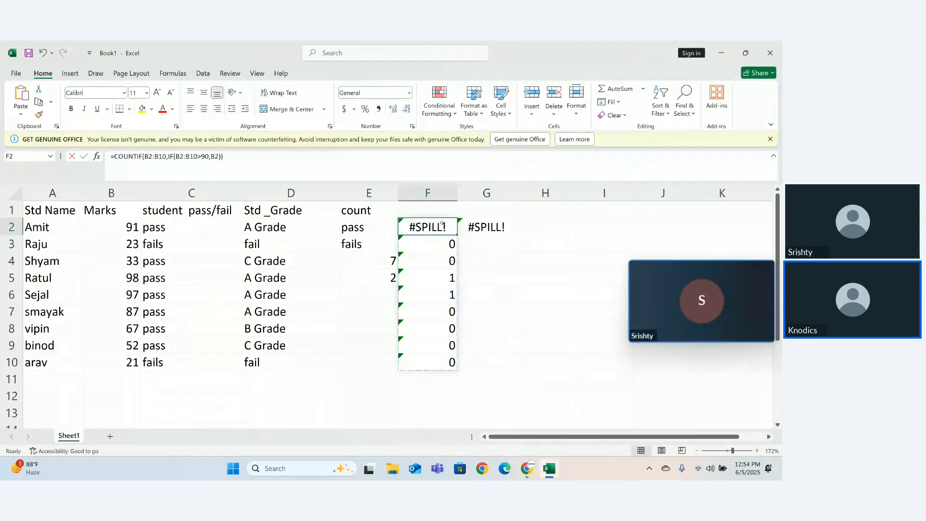
# Change the IF test in F2's formula back to B2>90, giving =COUNTIF(B2:B10,IF(B2>90,B2)).
pyautogui.doubleClick(441, 226)
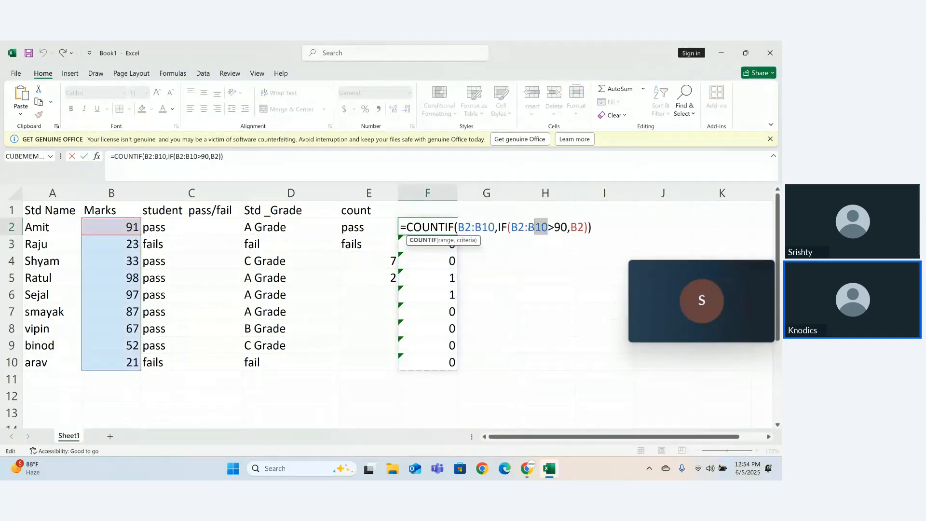
pyautogui.moveTo(548, 226); pyautogui.dragTo(525, 226)
pyautogui.press('BackSpace')
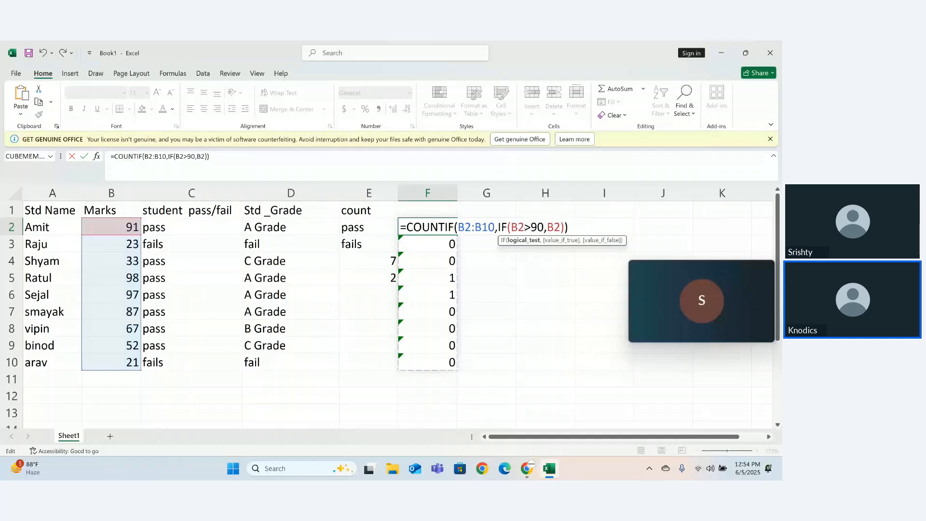
pyautogui.press('Return')
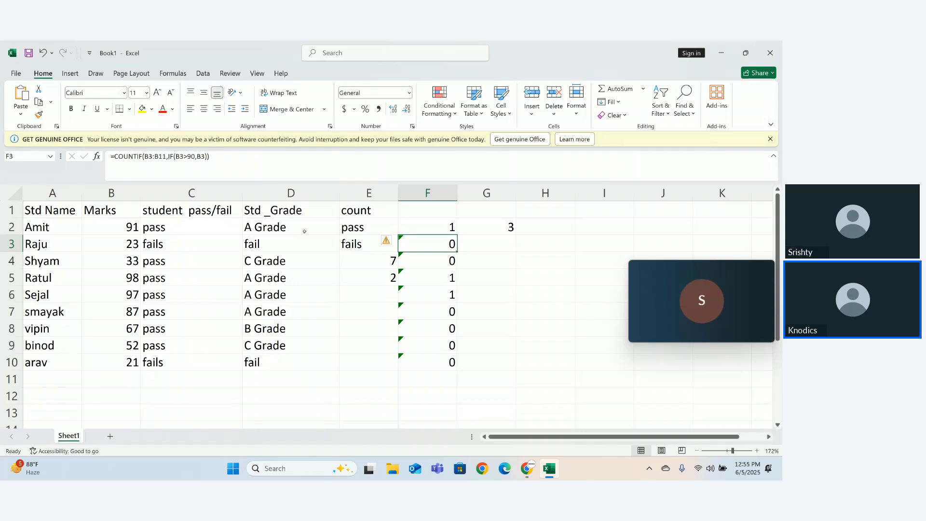
# Review the contents of E2 and the formulas in E4, F2 and G2.
pyautogui.doubleClick(364, 228)
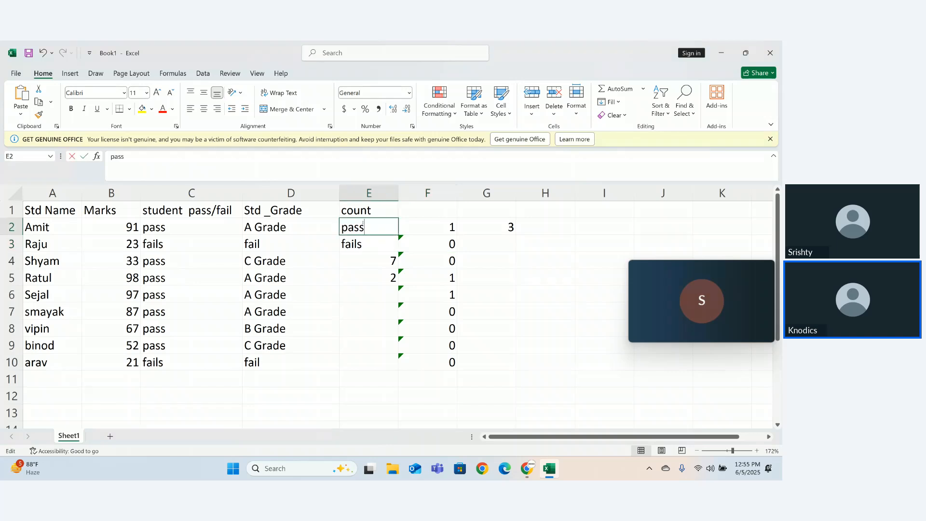
pyautogui.doubleClick(367, 259)
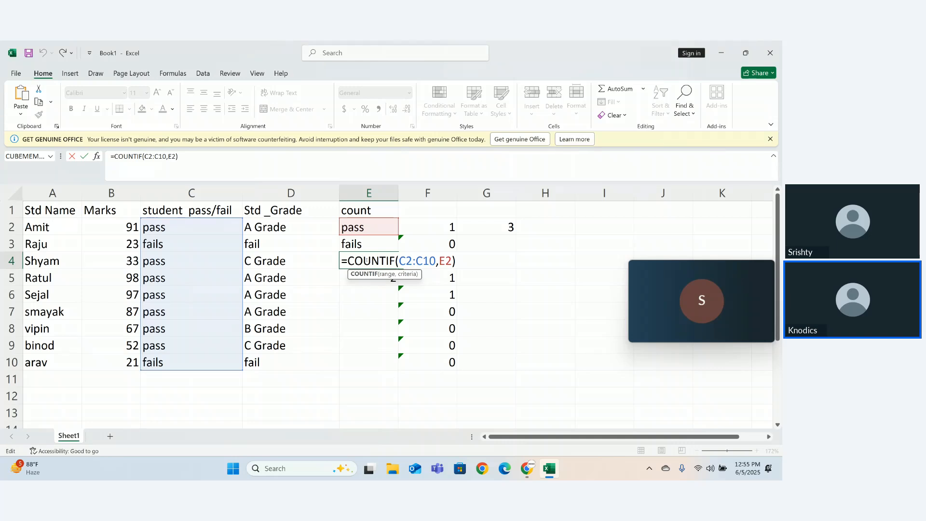
pyautogui.doubleClick(449, 227)
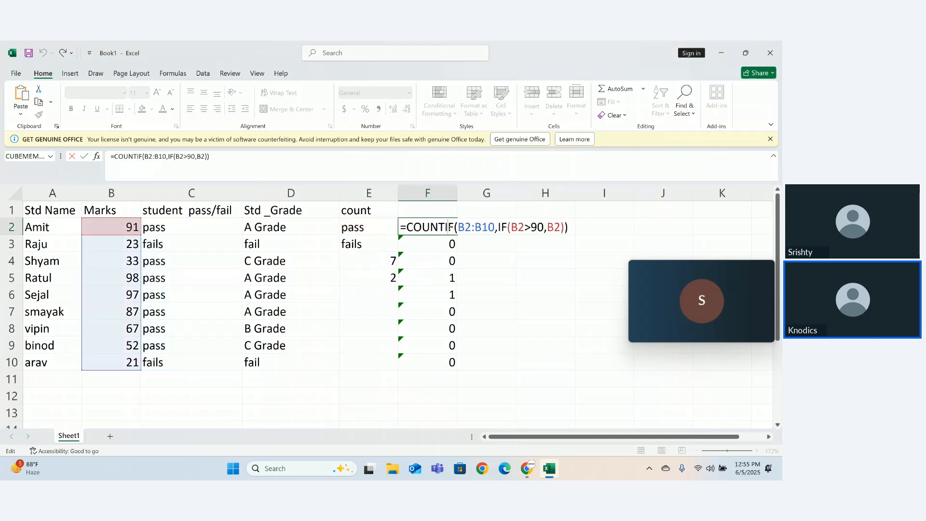
pyautogui.click(482, 259)
pyautogui.doubleClick(491, 229)
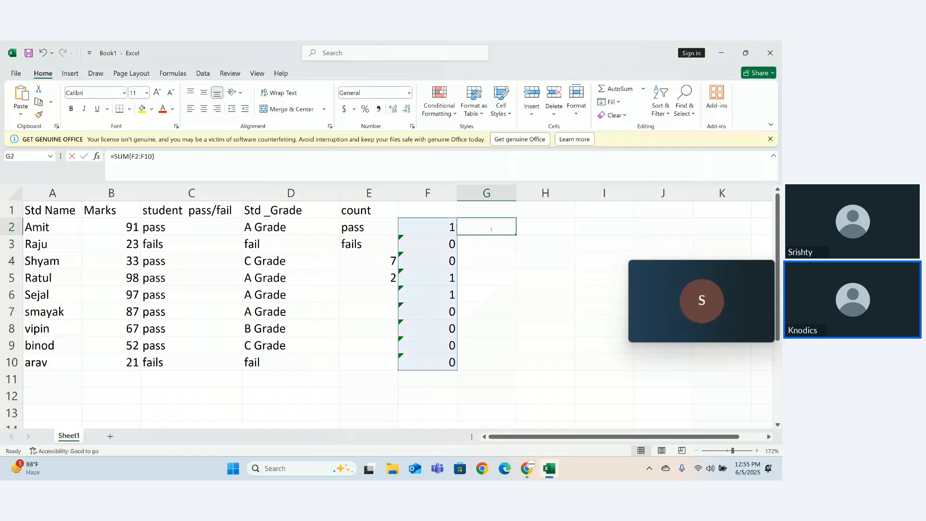
pyautogui.click(492, 288)
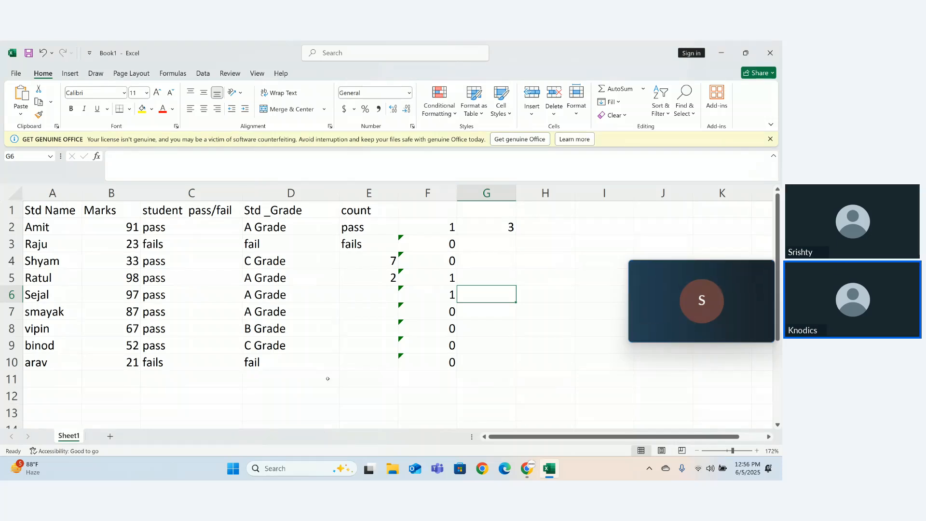
# Remove the IF function and its B2>90,B2 arguments from F2's COUNTIF formula, keeping the range B2:B10.
pyautogui.click(444, 231)
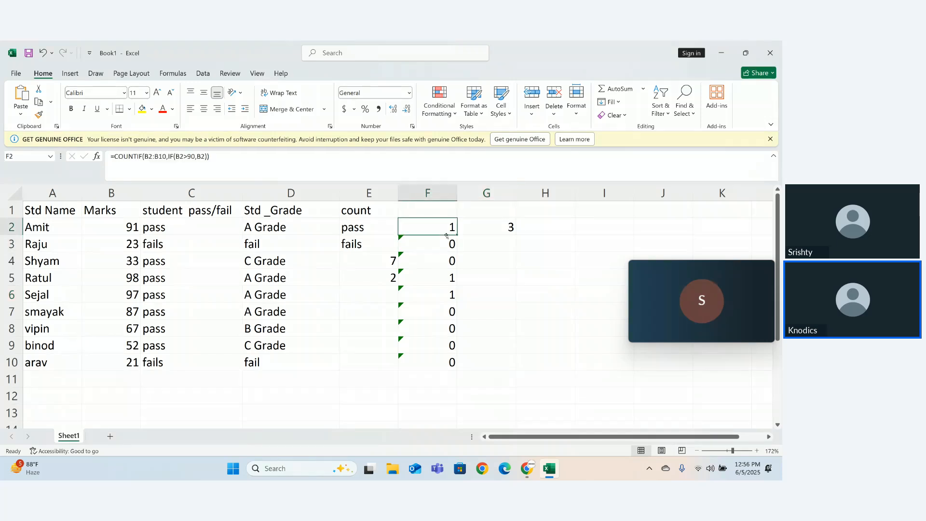
pyautogui.doubleClick(441, 230)
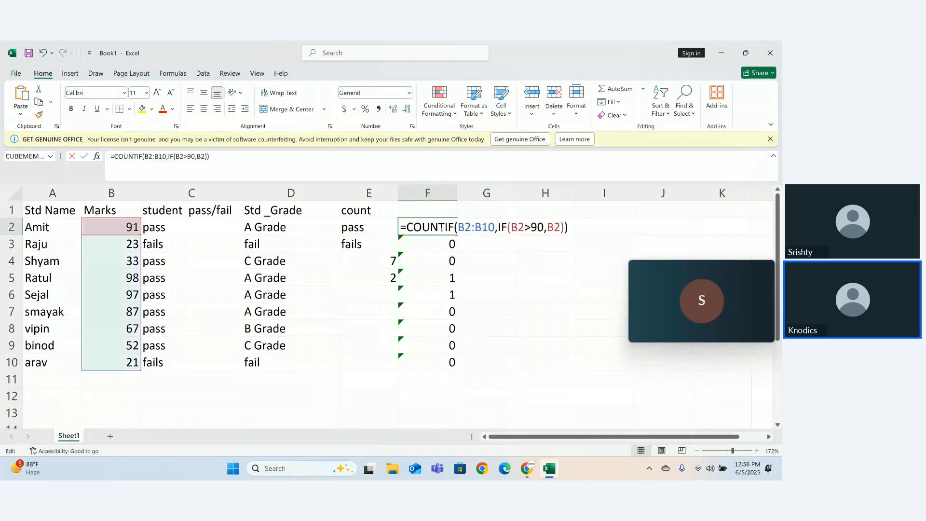
pyautogui.click(441, 227)
pyautogui.moveTo(457, 226); pyautogui.dragTo(495, 227)
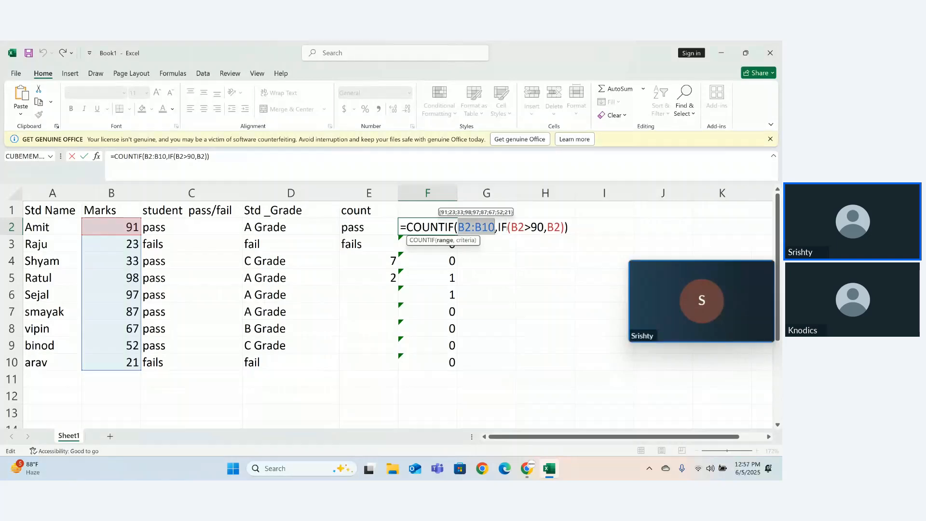
pyautogui.click(507, 226)
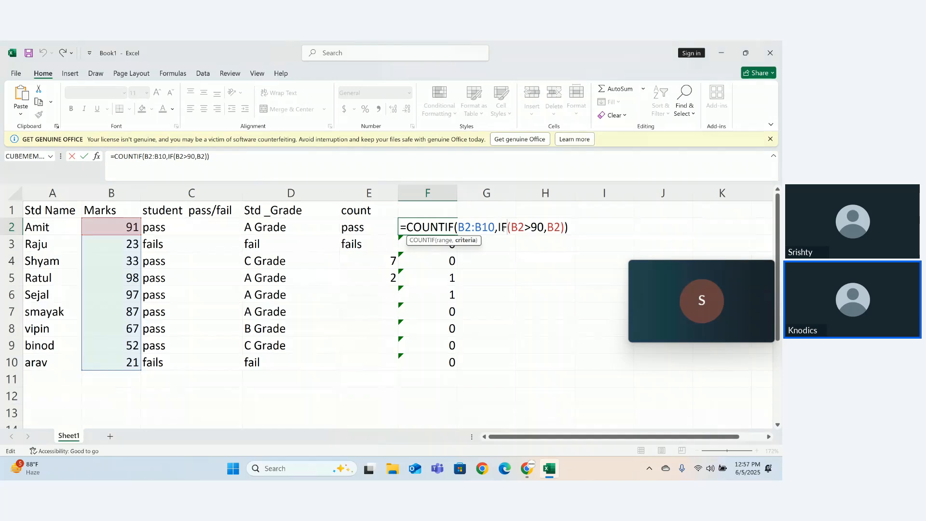
pyautogui.press('BackSpace')
pyautogui.press('BackSpace')
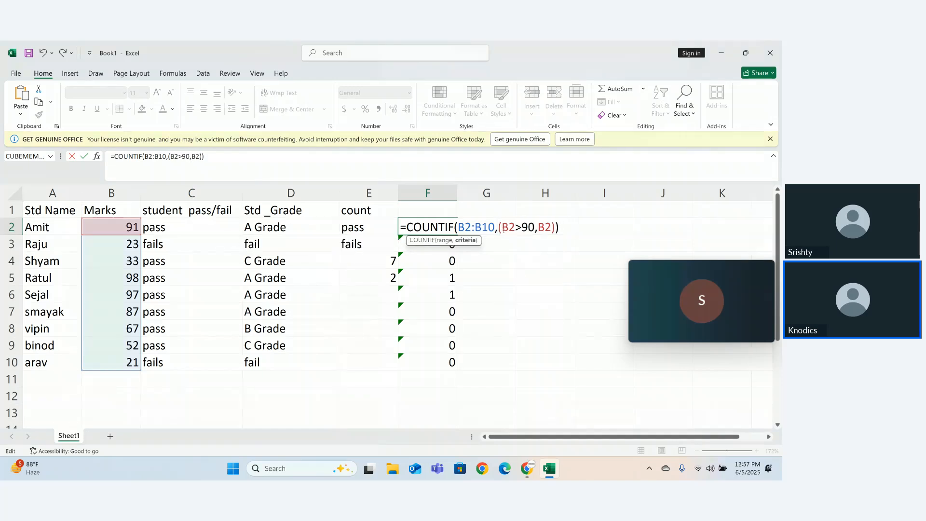
pyautogui.moveTo(502, 227); pyautogui.dragTo(552, 227)
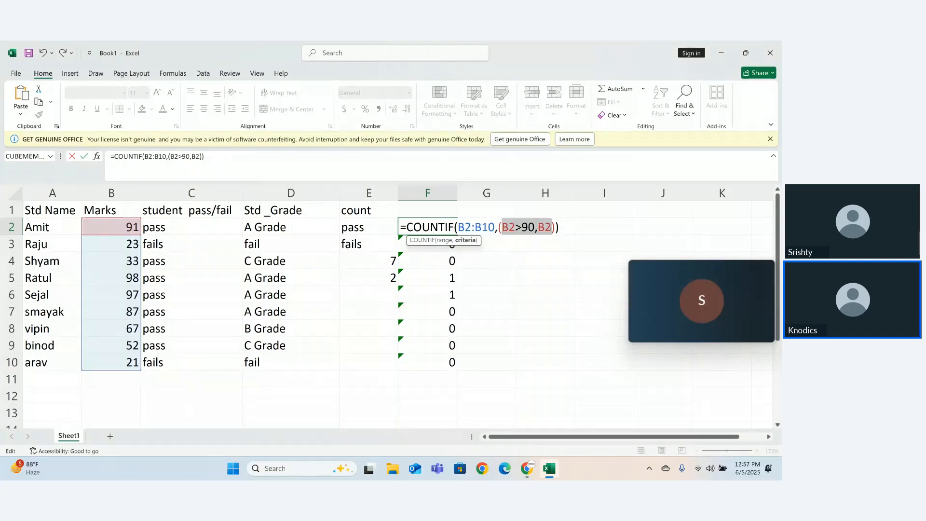
pyautogui.press('BackSpace')
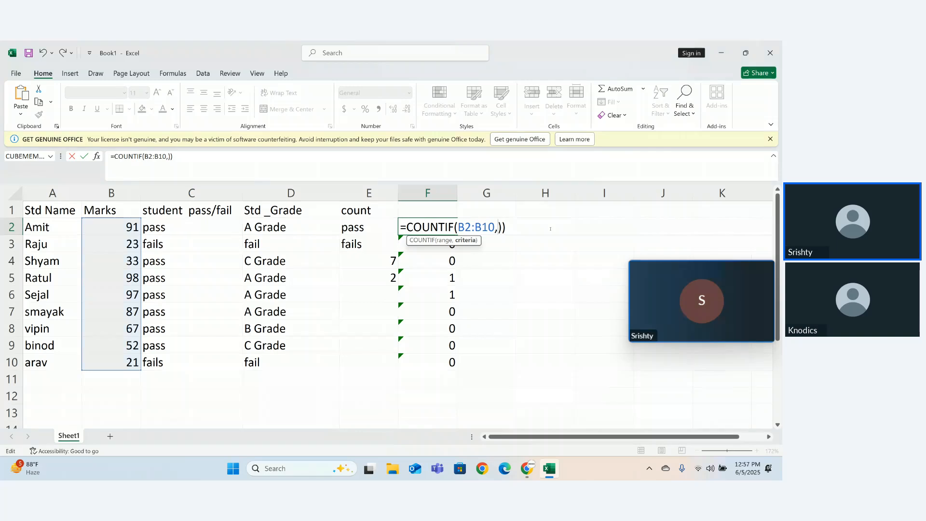
# Enter "<90" as the COUNTIF criterion in F2 and drop the extra bracket, giving =COUNTIF(B2:B10,"<90").
pyautogui.write('""')
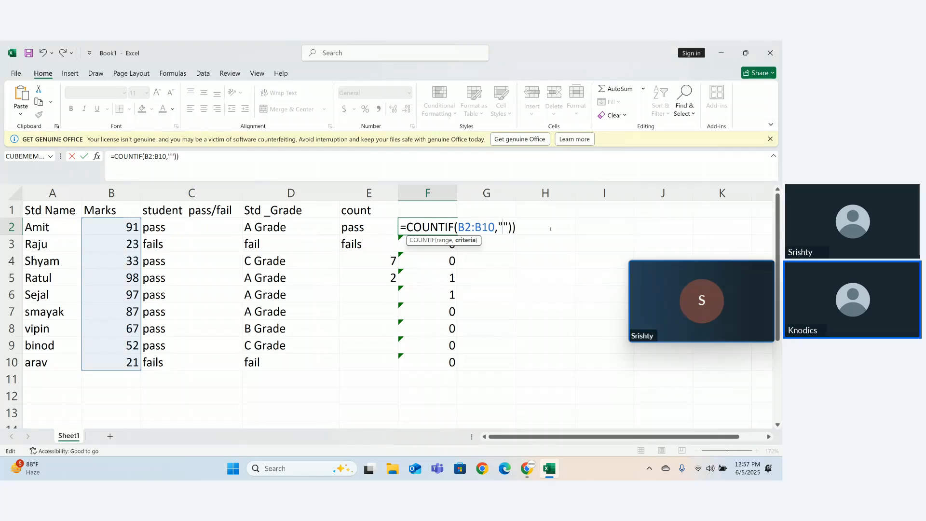
pyautogui.write('90')
pyautogui.press('Left')
pyautogui.press('Left')
pyautogui.write('>')
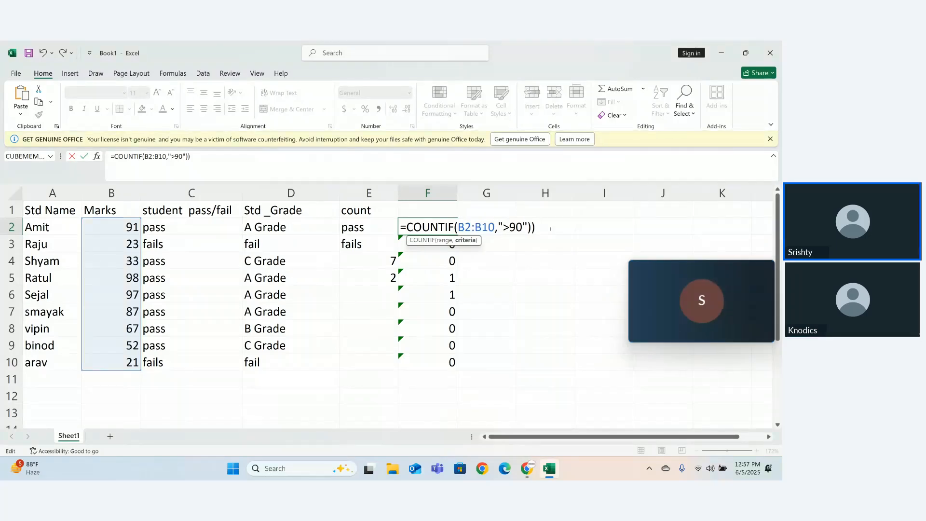
pyautogui.press('BackSpace')
pyautogui.write('<')
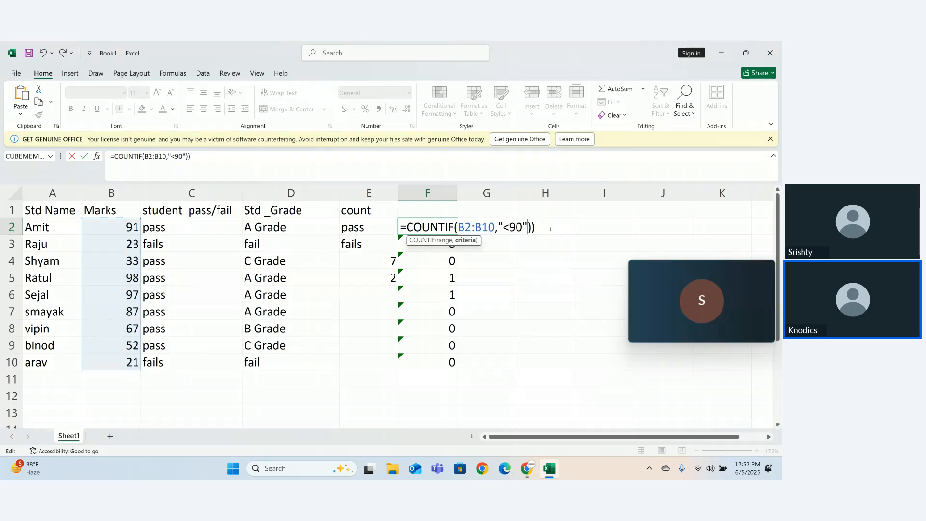
pyautogui.press('End')
pyautogui.press('BackSpace')
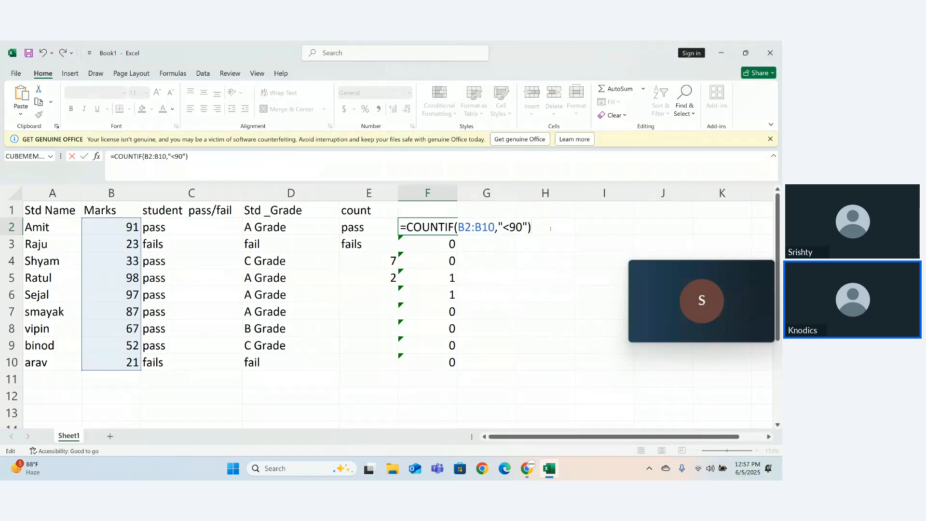
pyautogui.press('Return')
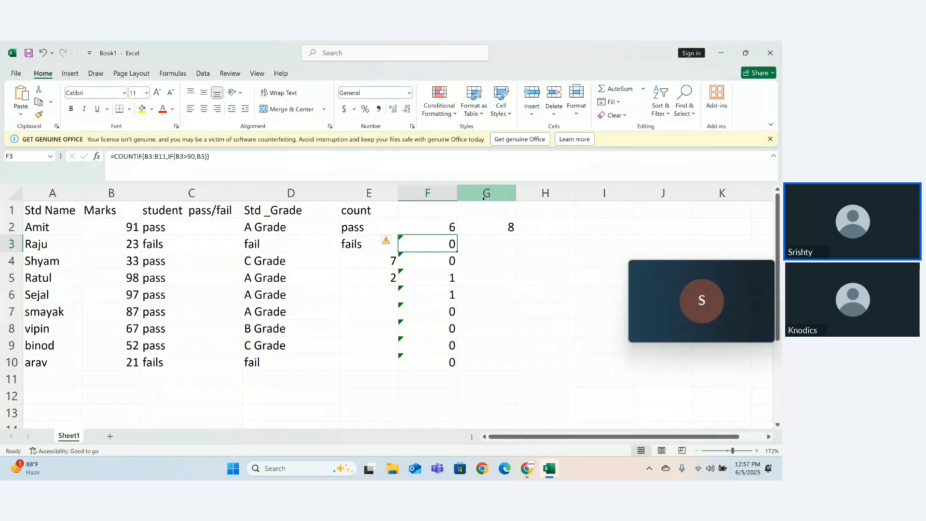
pyautogui.doubleClick(461, 227)
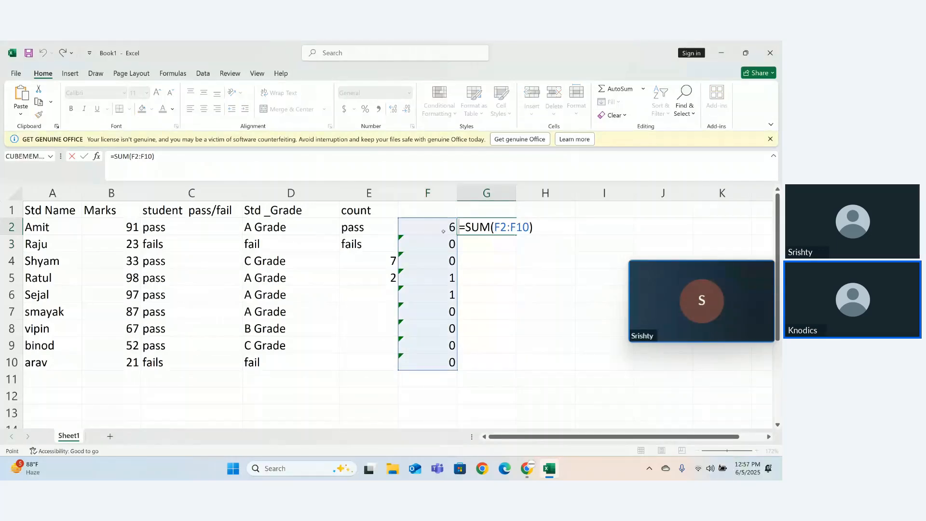
pyautogui.click(443, 231)
pyautogui.press('BackSpace')
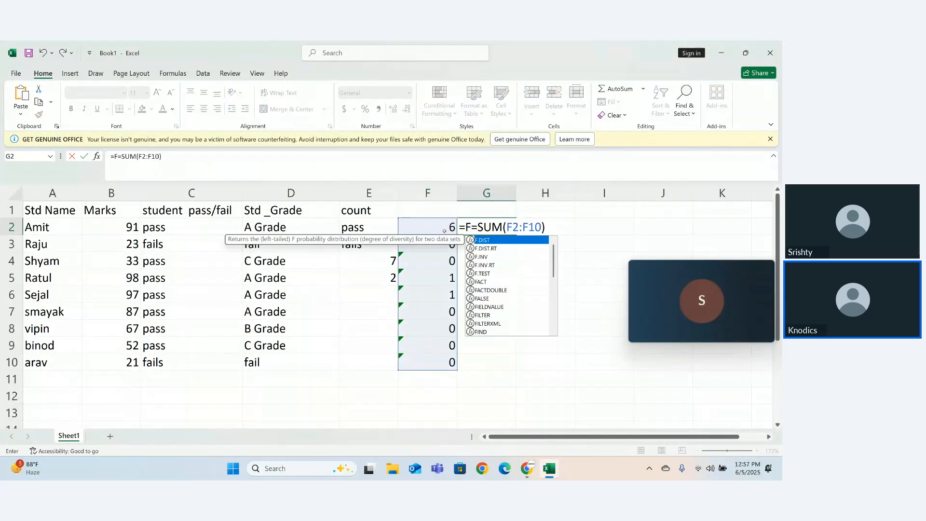
pyautogui.press('BackSpace')
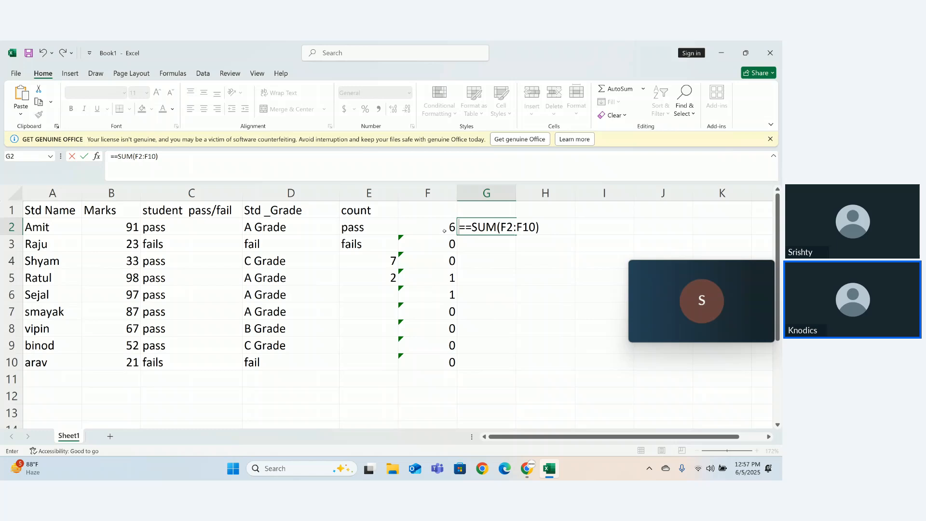
pyautogui.press('BackSpace')
pyautogui.click(445, 231)
# Change the criterion in F2 to ">90", giving =COUNTIF(B2:B10,">90").
pyautogui.doubleClick(445, 230)
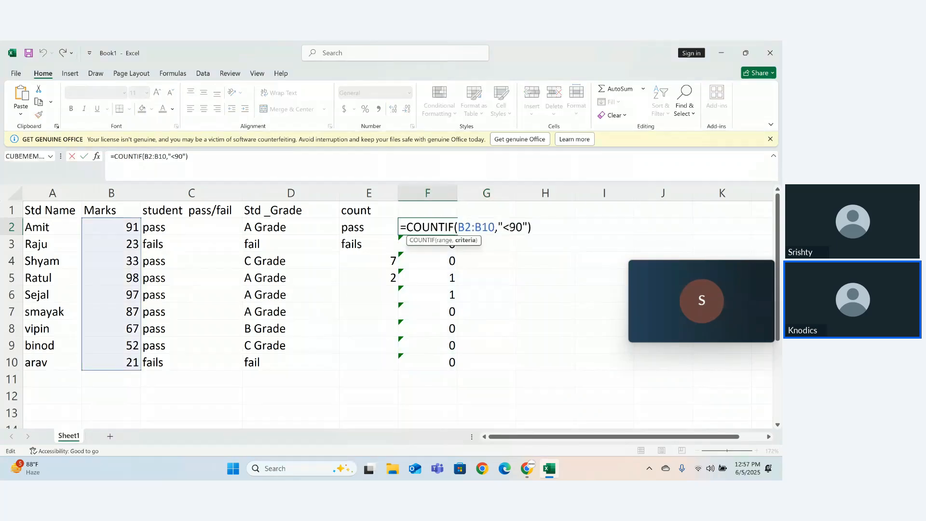
pyautogui.click(506, 226)
pyautogui.press('BackSpace')
pyautogui.write('>')
pyautogui.press('Return')
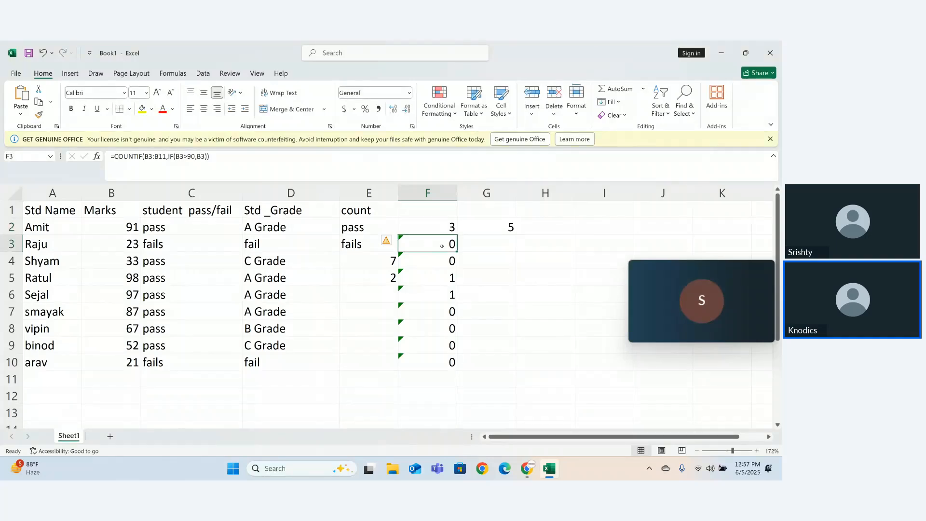
# Clear the leftover COUNTIF formulas from F3:F11.
pyautogui.moveTo(434, 245); pyautogui.dragTo(443, 381)
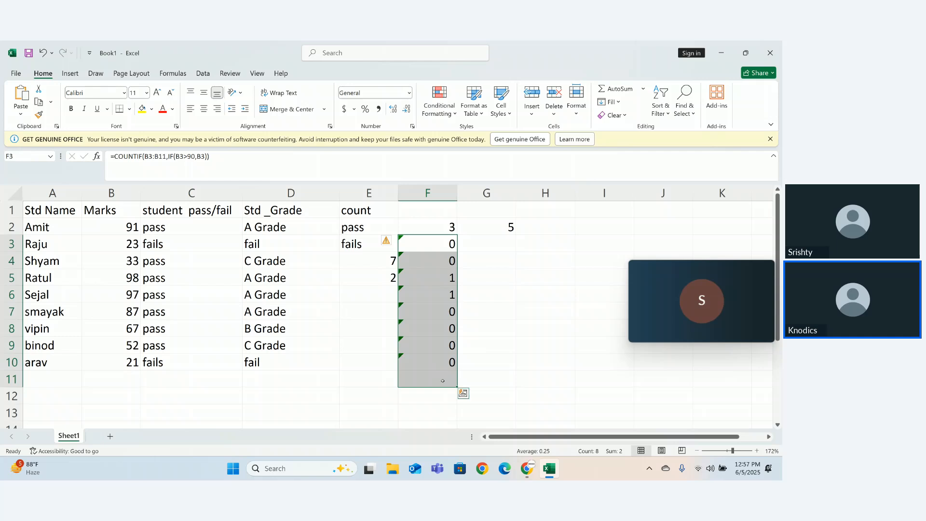
pyautogui.press('Delete')
pyautogui.click(514, 264)
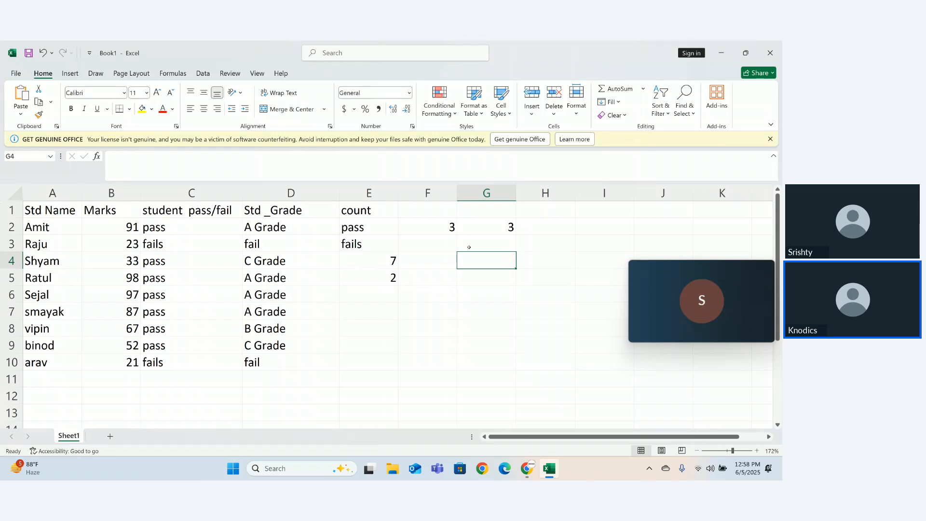
# Replace the criterion in F2 with the text "pas", giving =COUNTIF(B2:B10,"pas").
pyautogui.click(448, 228)
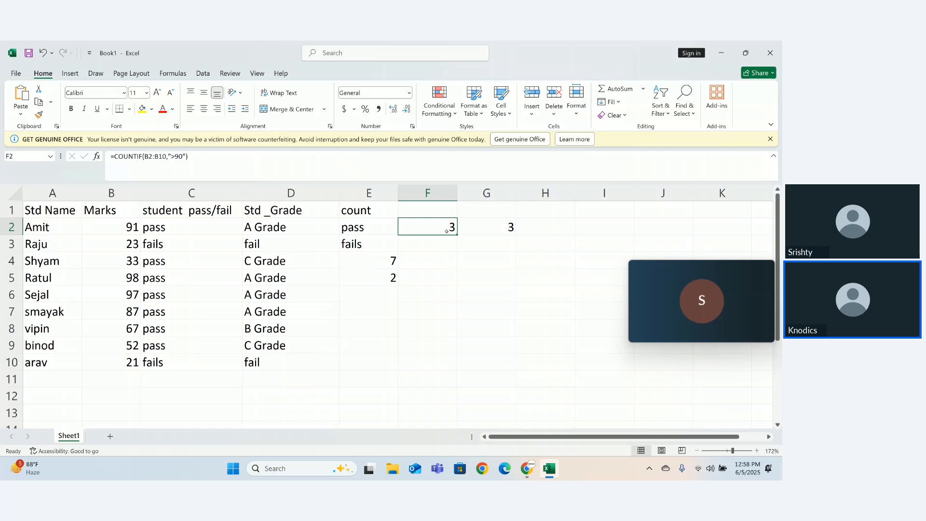
pyautogui.doubleClick(447, 227)
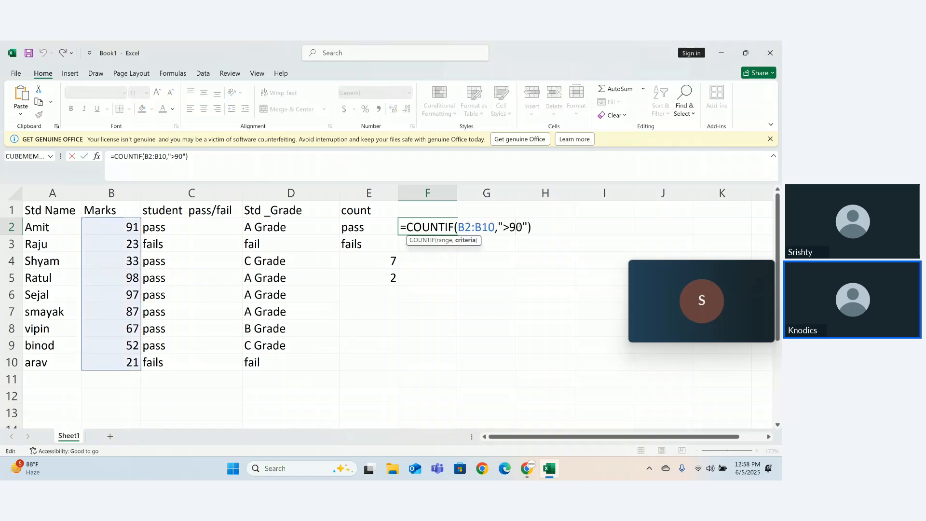
pyautogui.press('BackSpace')
pyautogui.press('BackSpace')
pyautogui.press('BackSpace')
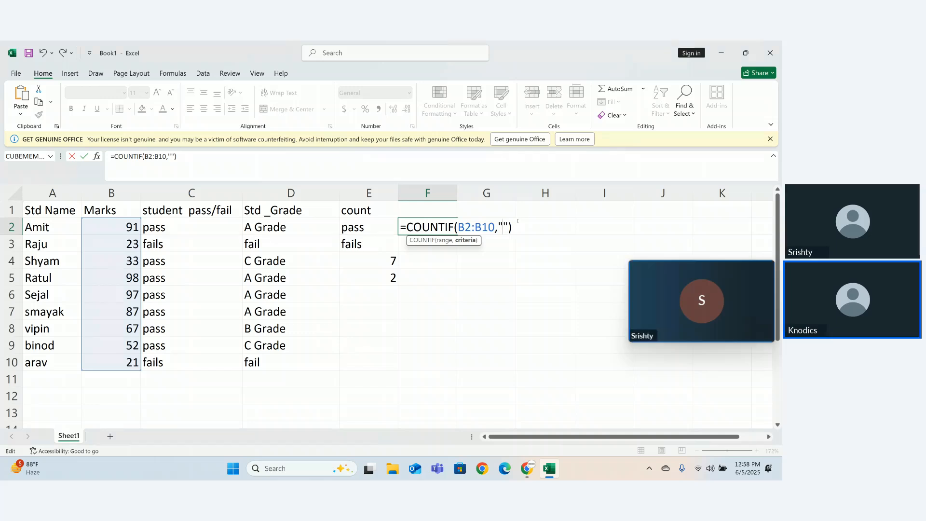
pyautogui.write('pas')
pyautogui.press('Return')
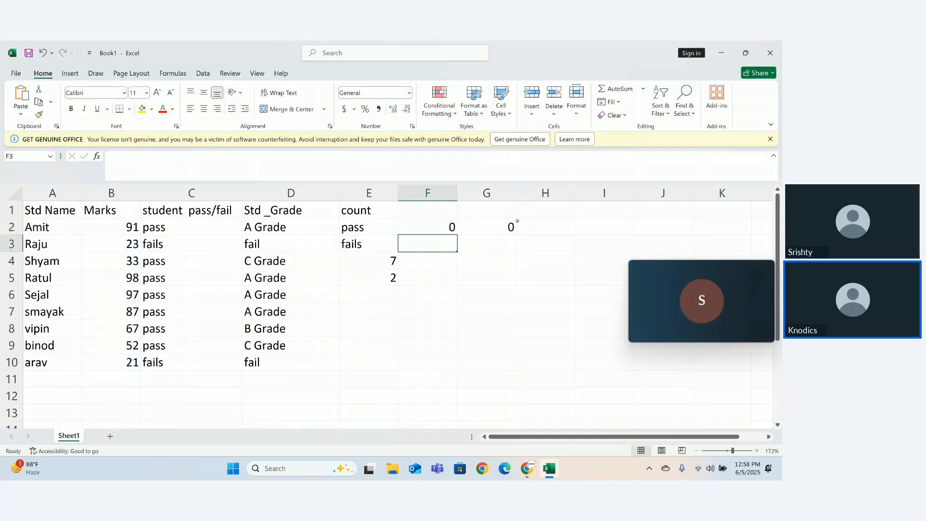
# Correct the COUNTIF criterion in F2 to "pass".
pyautogui.click(443, 228)
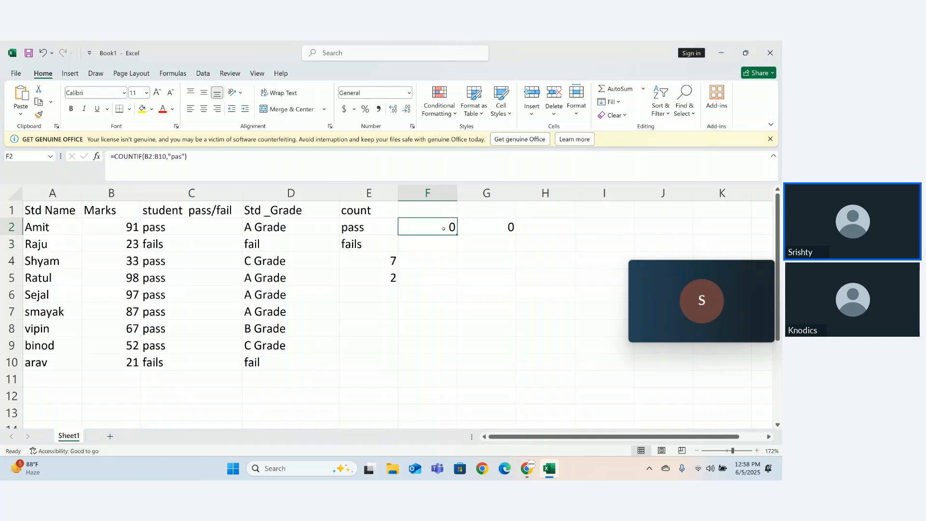
pyautogui.doubleClick(444, 229)
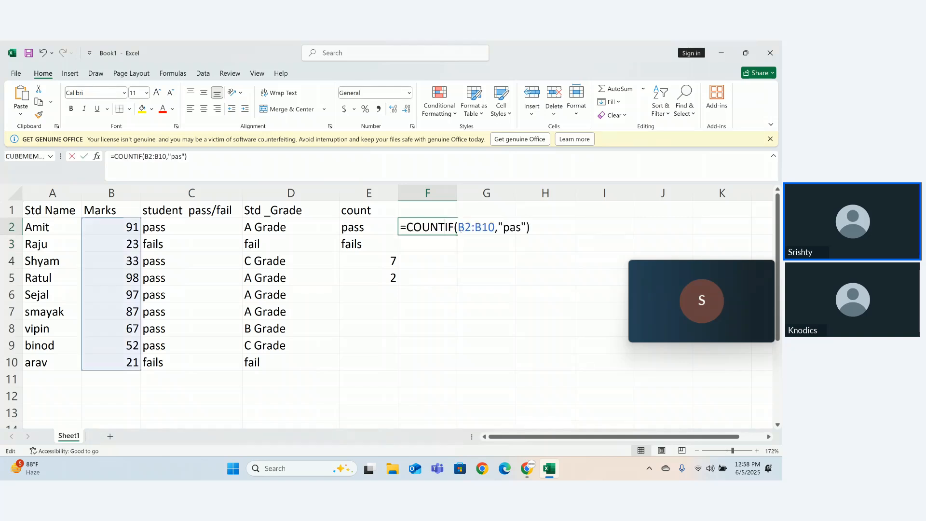
pyautogui.click(527, 228)
pyautogui.write('s')
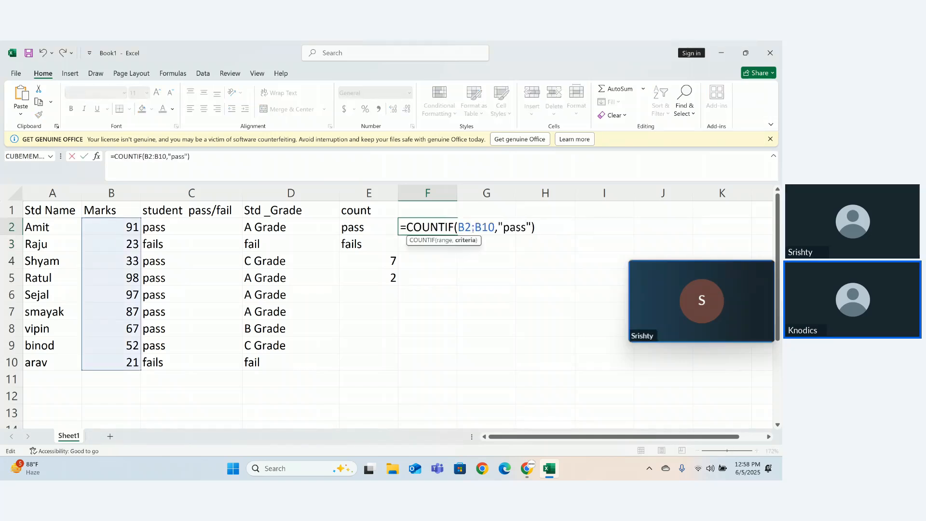
# Change the COUNTIF range in F2 to the pass/fail column, giving =COUNTIF(C2:C10,"pass").
pyautogui.click(466, 227)
pyautogui.press('BackSpace')
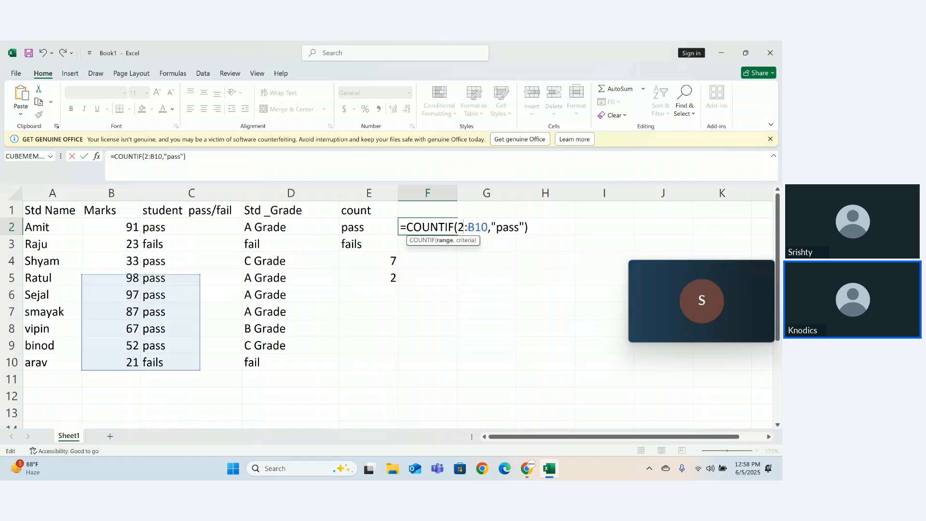
pyautogui.write('c')
pyautogui.click(482, 227)
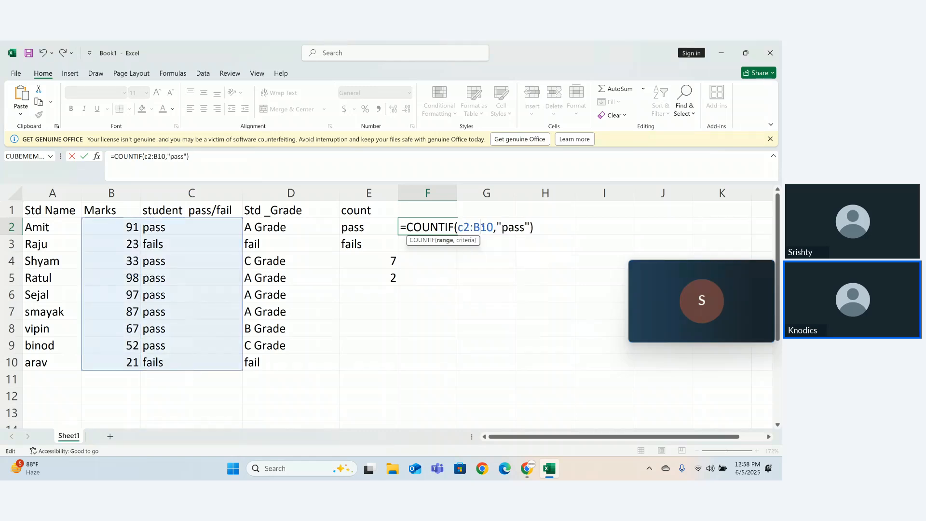
pyautogui.press('BackSpace')
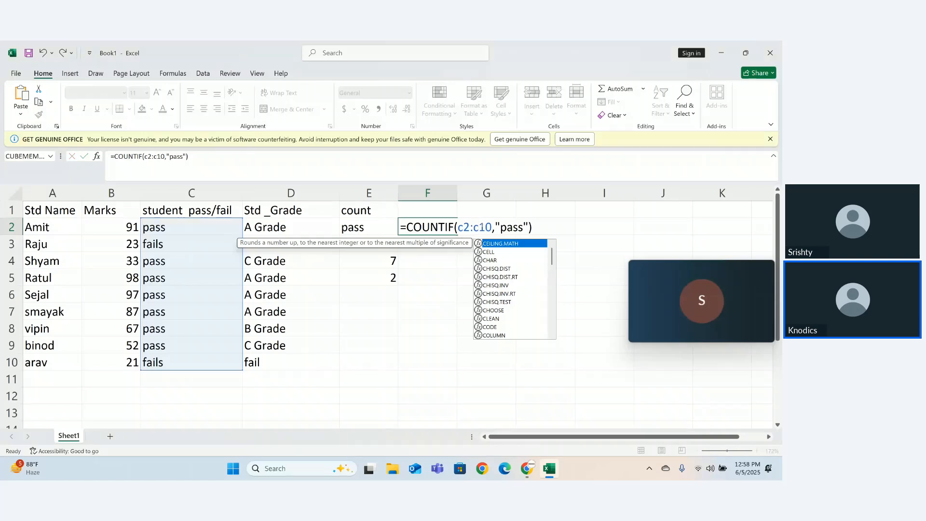
pyautogui.press('Return')
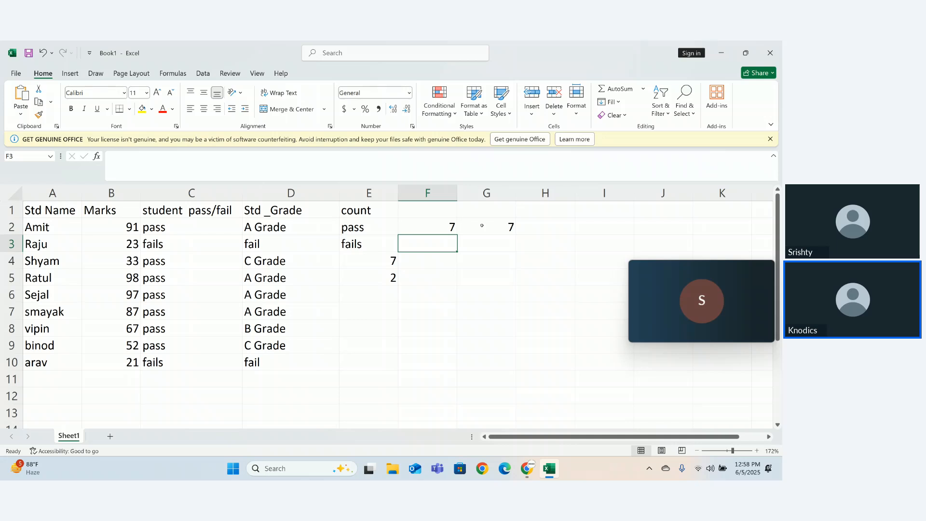
# Point the COUNTIF range in F2 back to the marks in B2:B10.
pyautogui.doubleClick(454, 226)
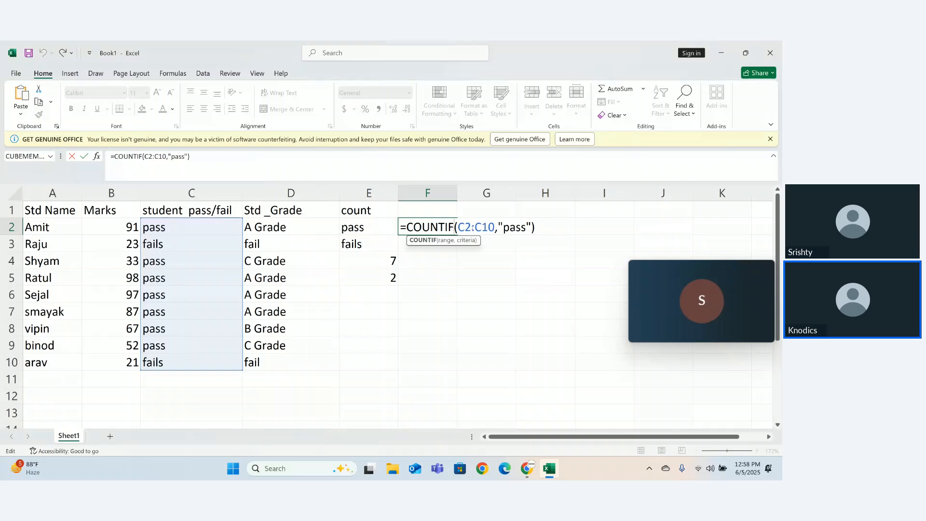
pyautogui.press('BackSpace')
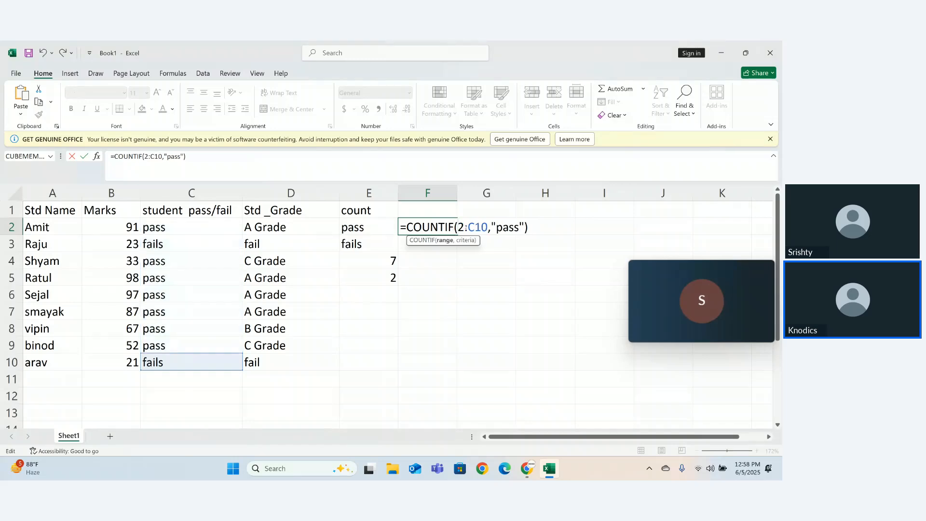
pyautogui.write('b')
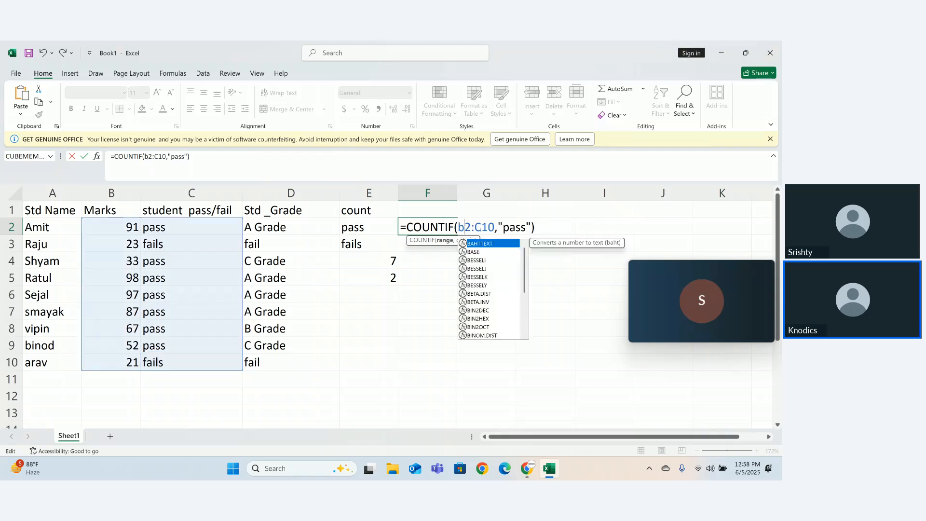
pyautogui.press('Right')
pyautogui.press('Right')
pyautogui.press('Right')
pyautogui.press('BackSpace')
pyautogui.write('b')
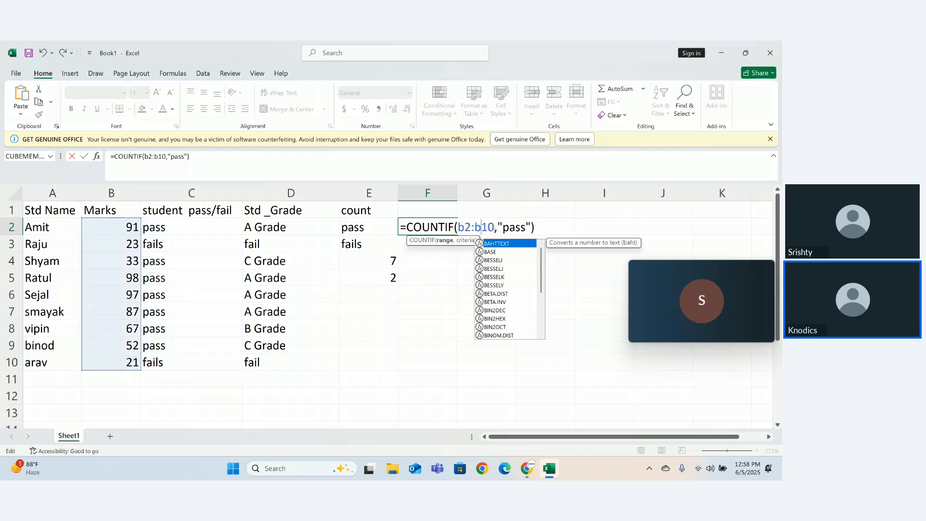
# Replace the criterion in F2 with "90", giving =COUNTIF(B2:B10,"90").
pyautogui.doubleClick(519, 231)
pyautogui.press('BackSpace')
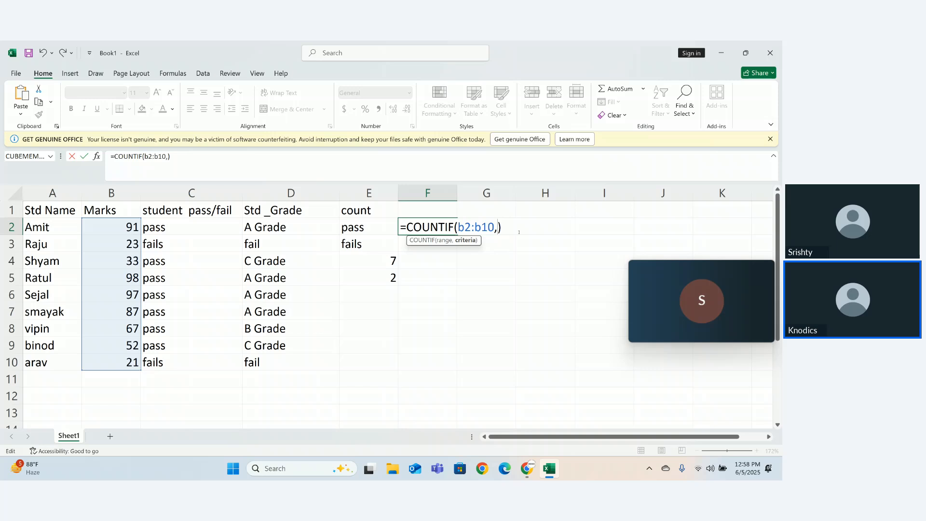
pyautogui.write('>90')
pyautogui.press('BackSpace')
pyautogui.press('BackSpace')
pyautogui.press('BackSpace')
pyautogui.write('"90"')
pyautogui.press('Return')
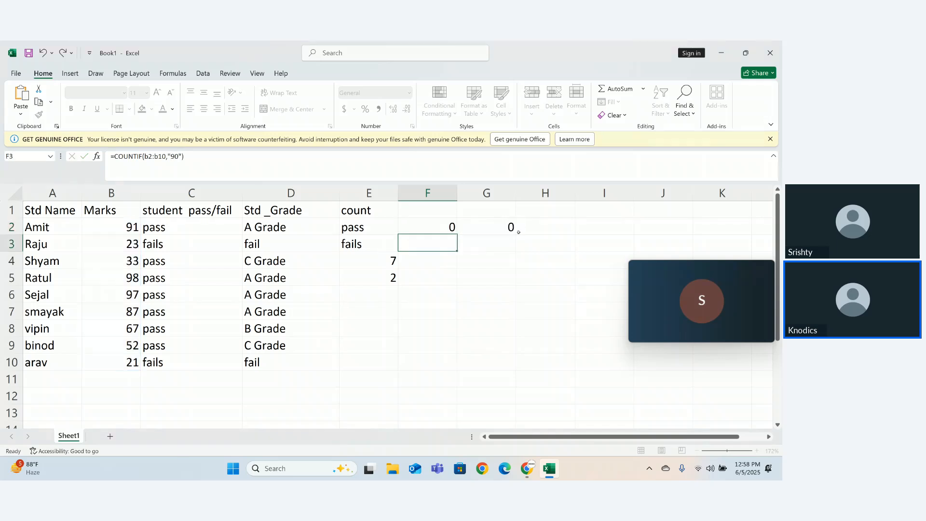
# Add the greater-than operator to the criterion in F2, giving =COUNTIF(B2:B10,">90").
pyautogui.doubleClick(437, 227)
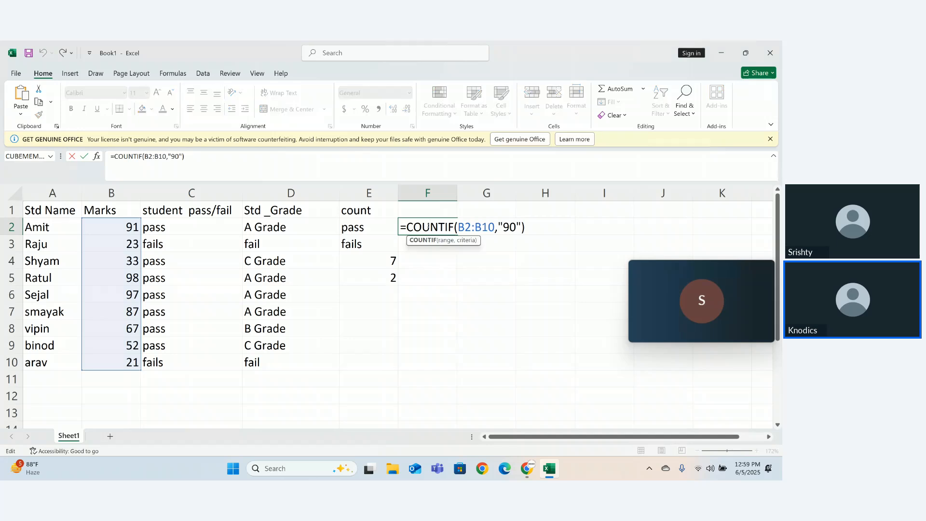
pyautogui.click(502, 227)
pyautogui.write('>')
pyautogui.press('Return')
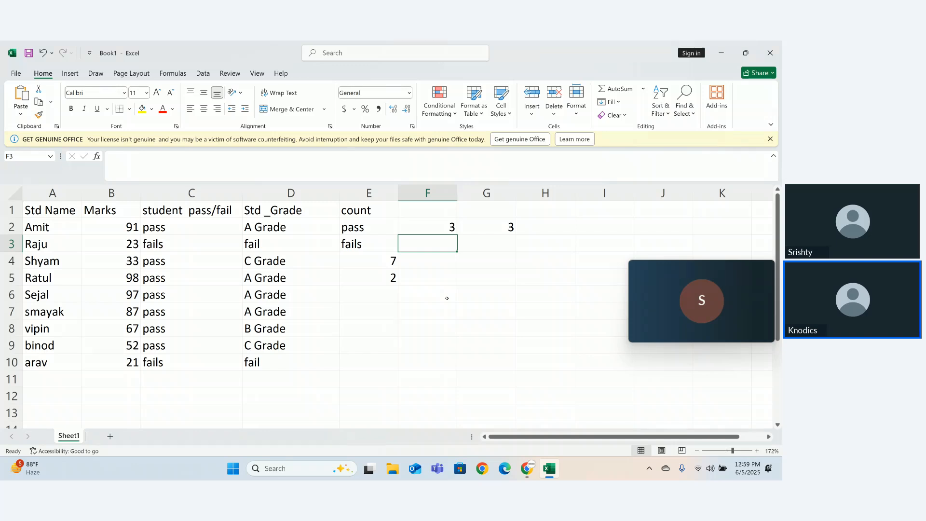
# Start an IFS formula in H2 whose first condition, B2>80, returns "A gra".
pyautogui.click(535, 217)
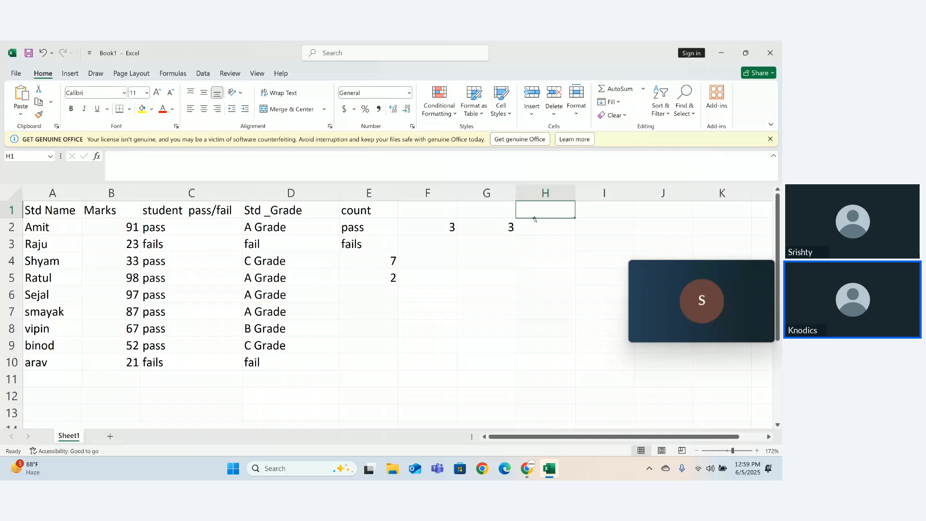
pyautogui.click(538, 238)
pyautogui.doubleClick(536, 234)
pyautogui.write('=')
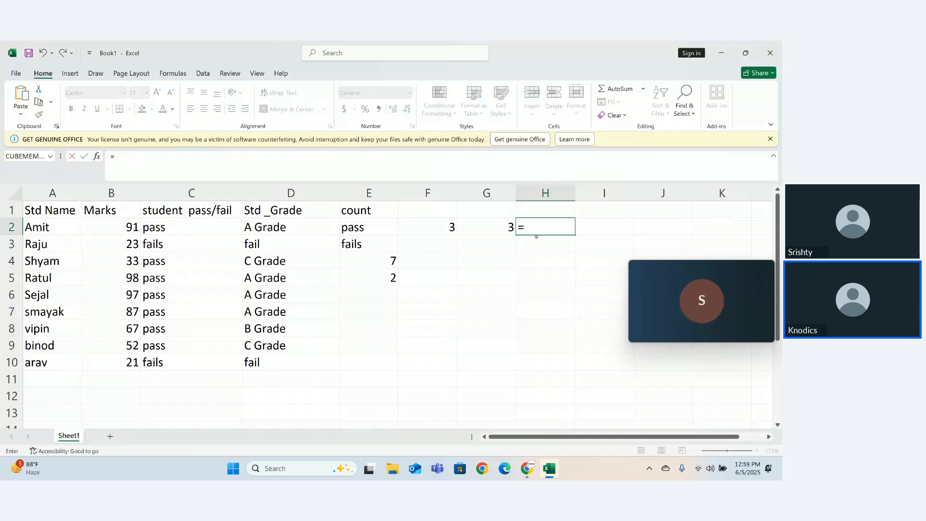
pyautogui.write('ifa')
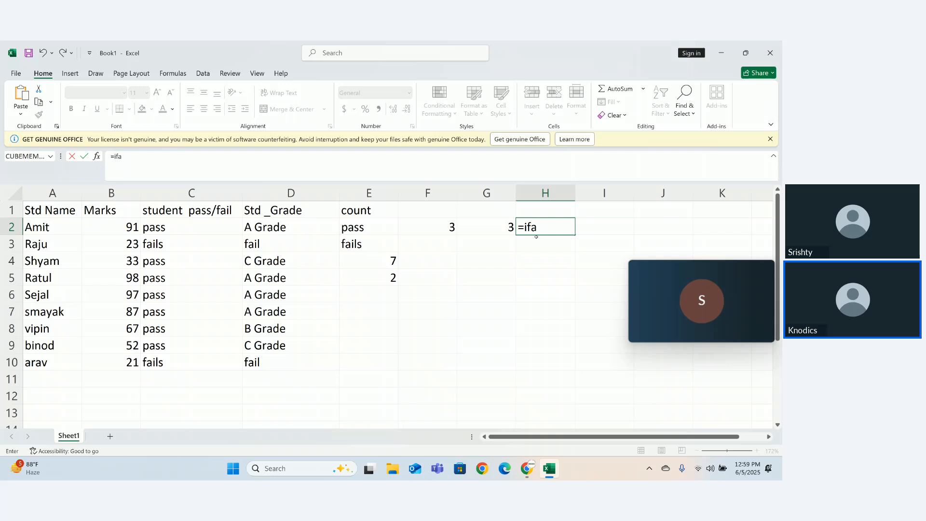
pyautogui.press('BackSpace')
pyautogui.write('s')
pyautogui.press('Tab')
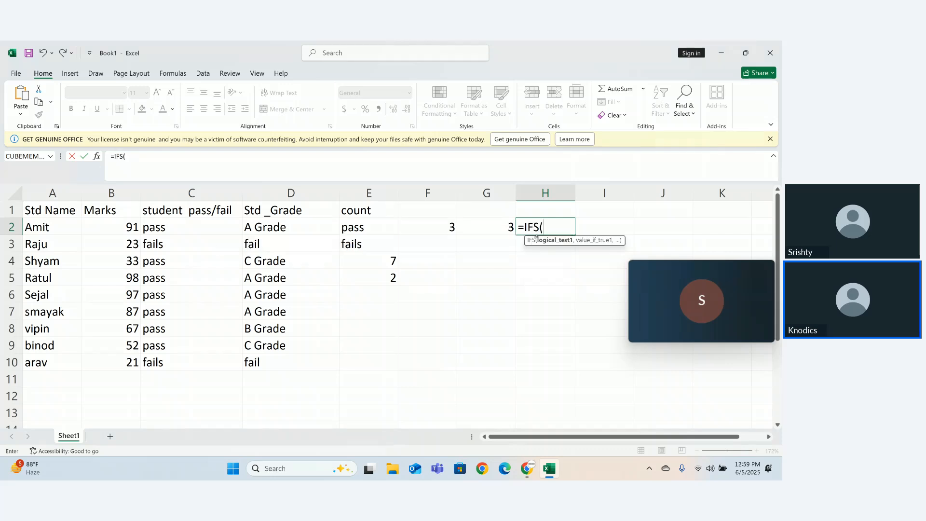
pyautogui.click(132, 228)
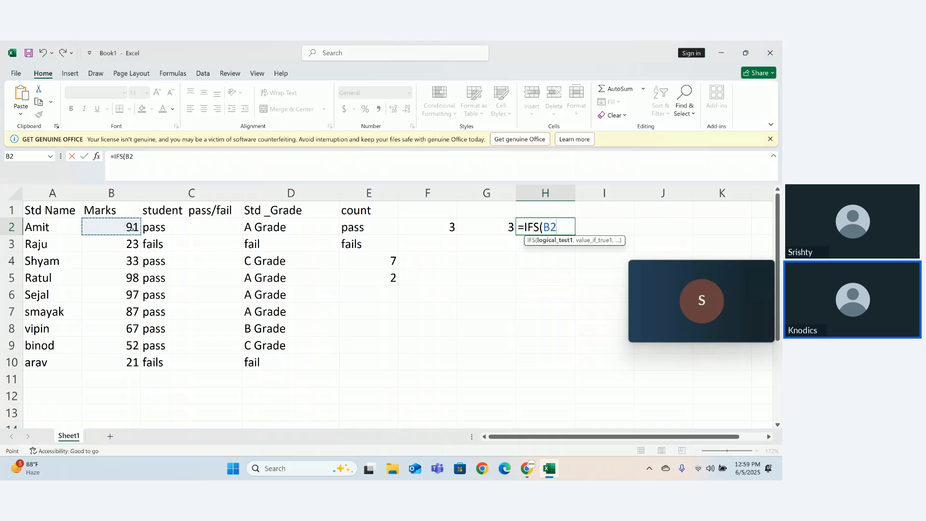
pyautogui.write('>80,')
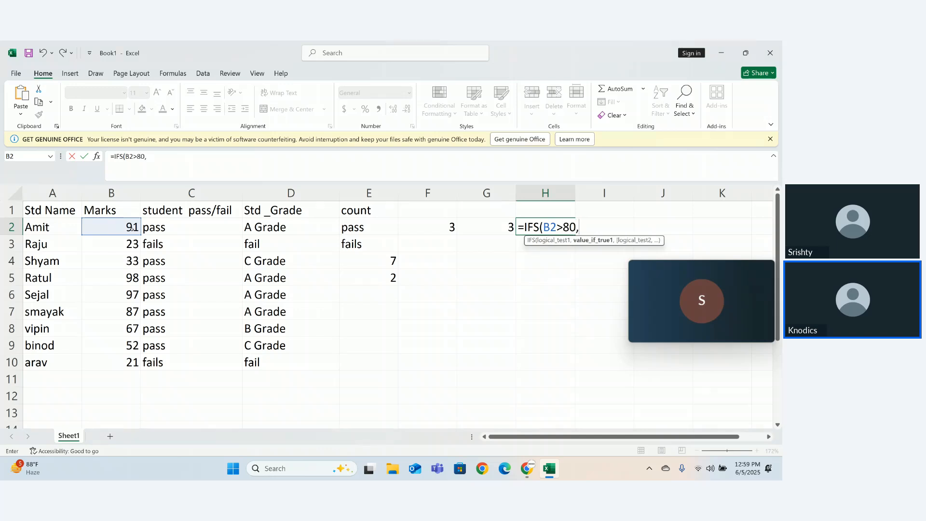
pyautogui.write('"A gra\'')
pyautogui.press('BackSpace')
pyautogui.write('",')
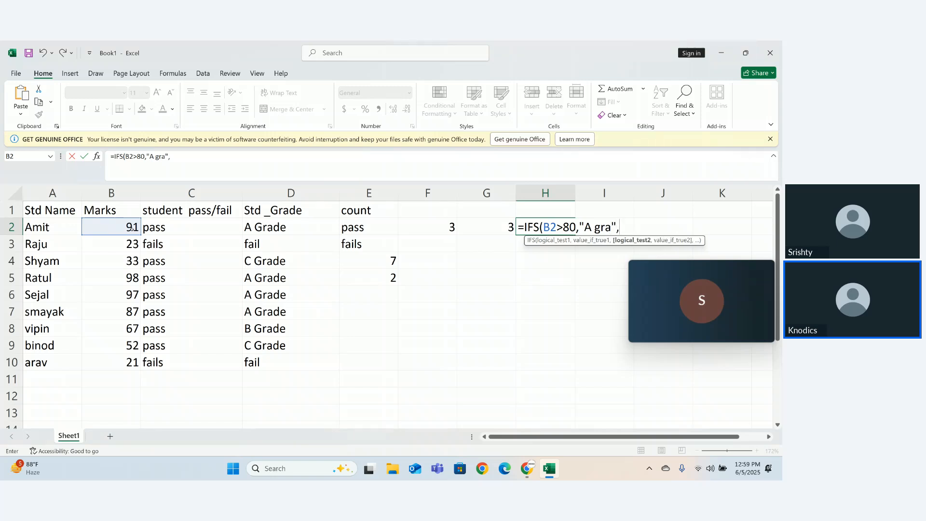
# Add a second condition to the IFS formula in H2: B2>60 returning "b gra".
pyautogui.click(132, 228)
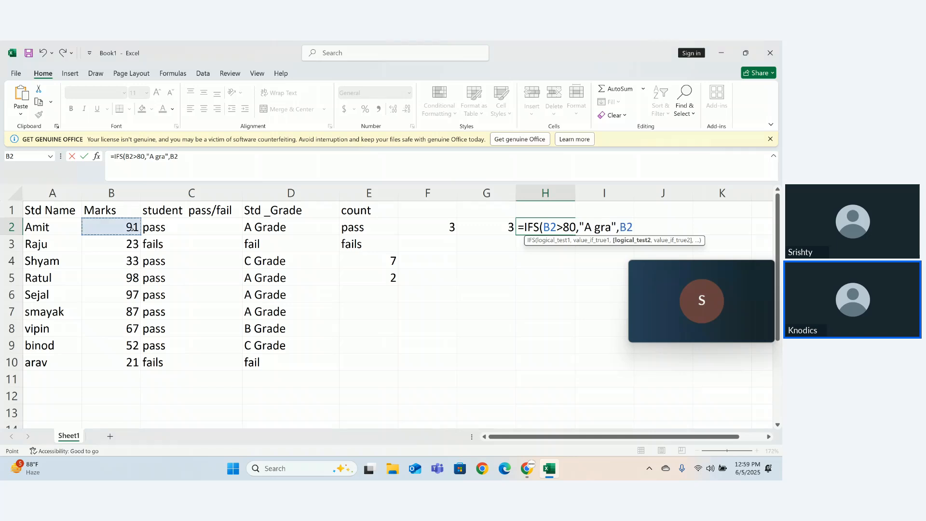
pyautogui.write('>60,')
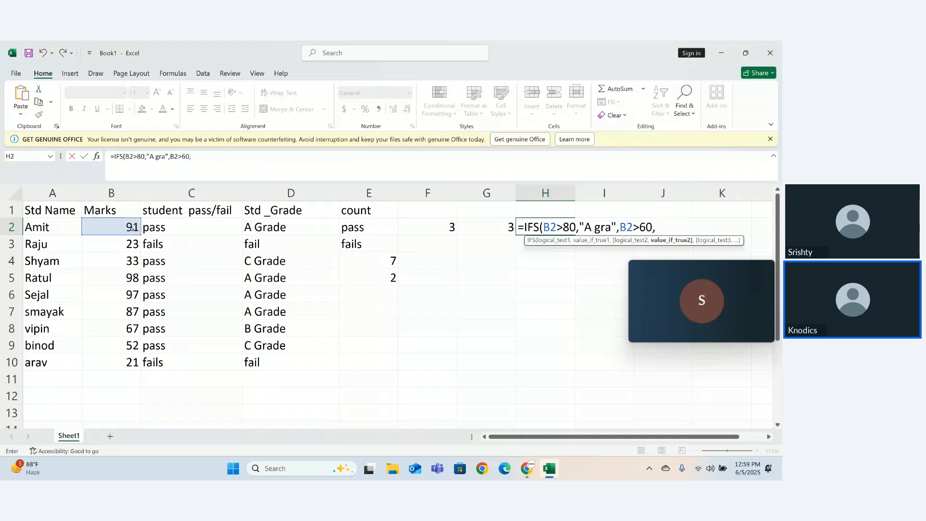
pyautogui.write('"b gra",')
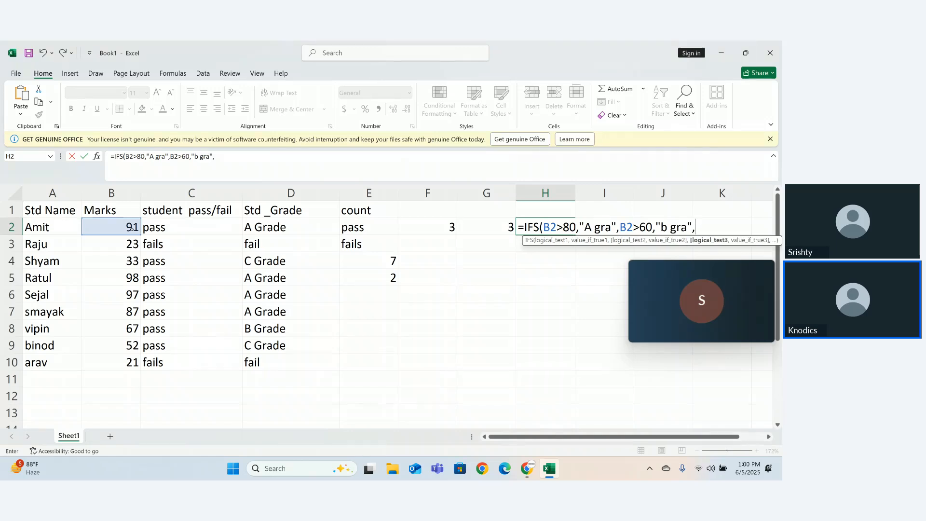
# Add a third condition to the IFS formula in H2: B2>=33 returning "c gra".
pyautogui.click(132, 229)
pyautogui.write('>')
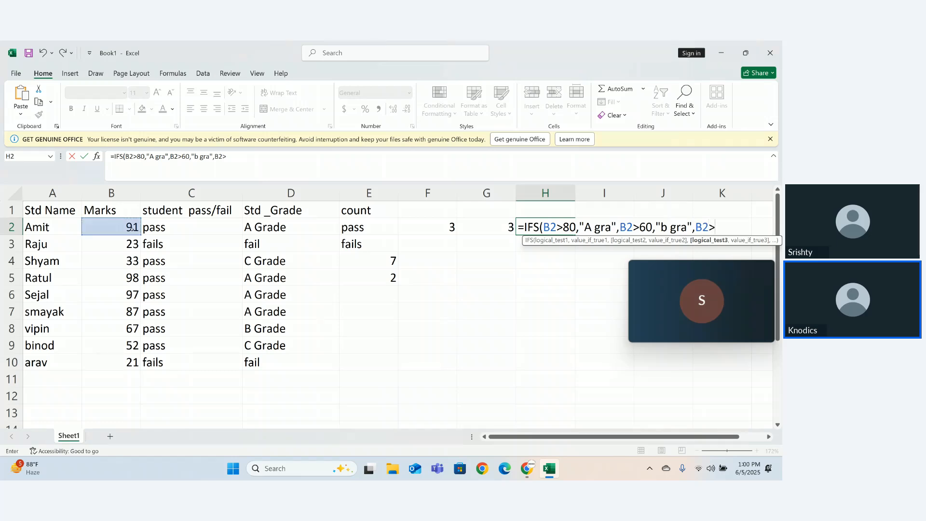
pyautogui.write('=33,')
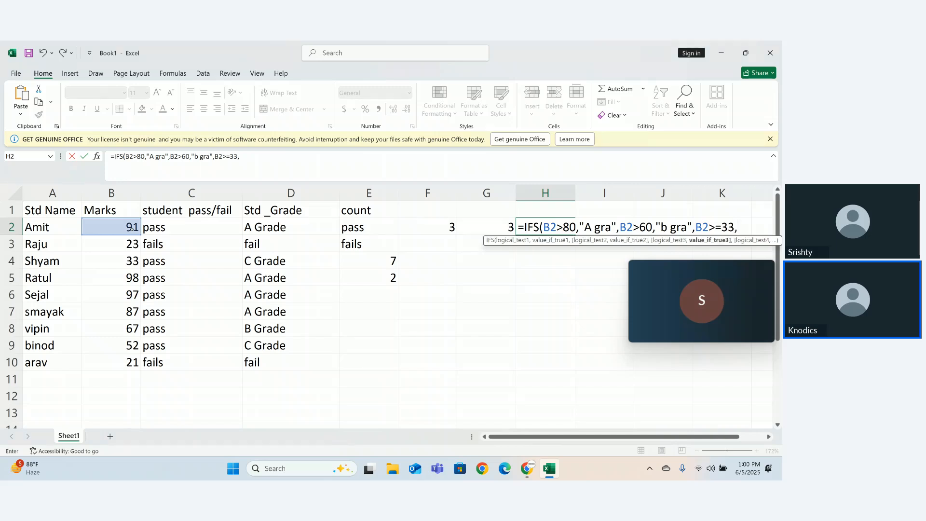
pyautogui.write('"')
pyautogui.write("'")
pyautogui.write('c frade')
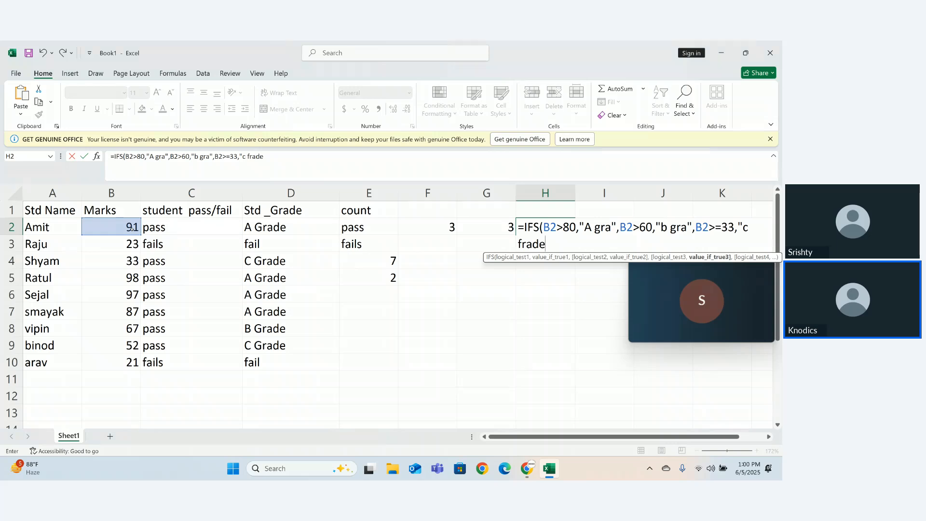
pyautogui.press('BackSpace')
pyautogui.press('BackSpace')
pyautogui.press('BackSpace')
pyautogui.press('BackSpace')
pyautogui.press('BackSpace')
pyautogui.write('gra')
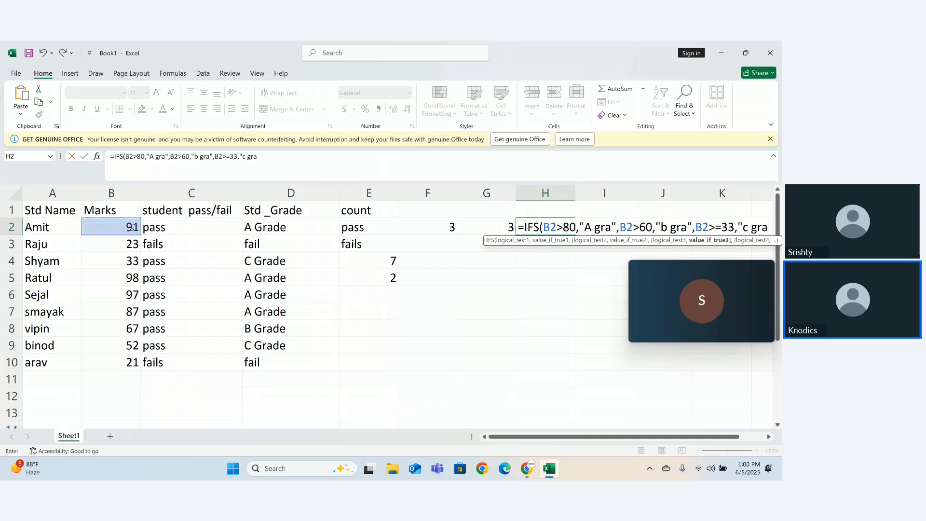
pyautogui.write('",')
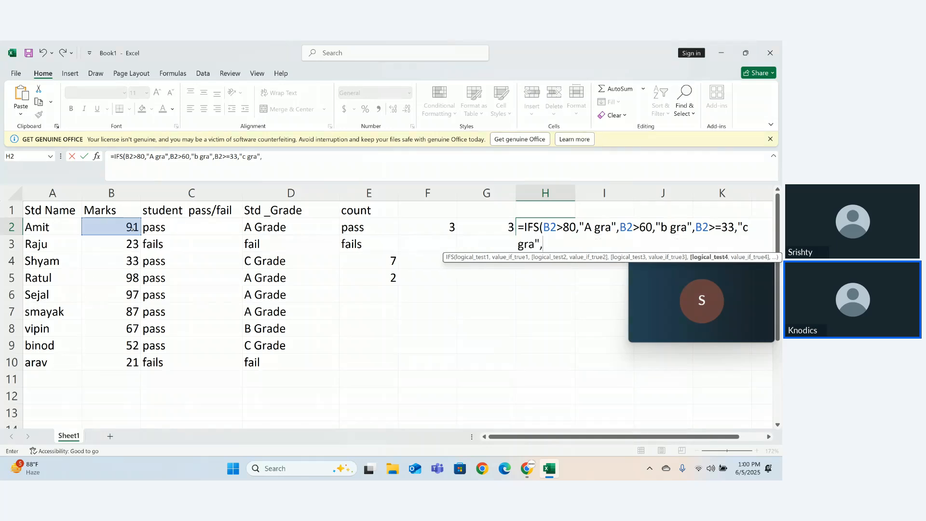
# Remove the trailing comma, close the IFS formula in H2, and fill it down through H10.
pyautogui.press('BackSpace')
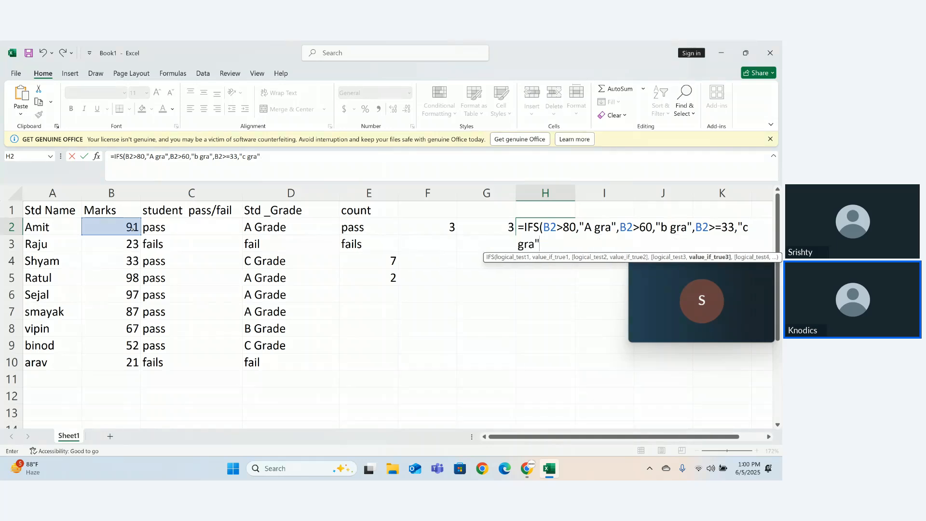
pyautogui.write(')')
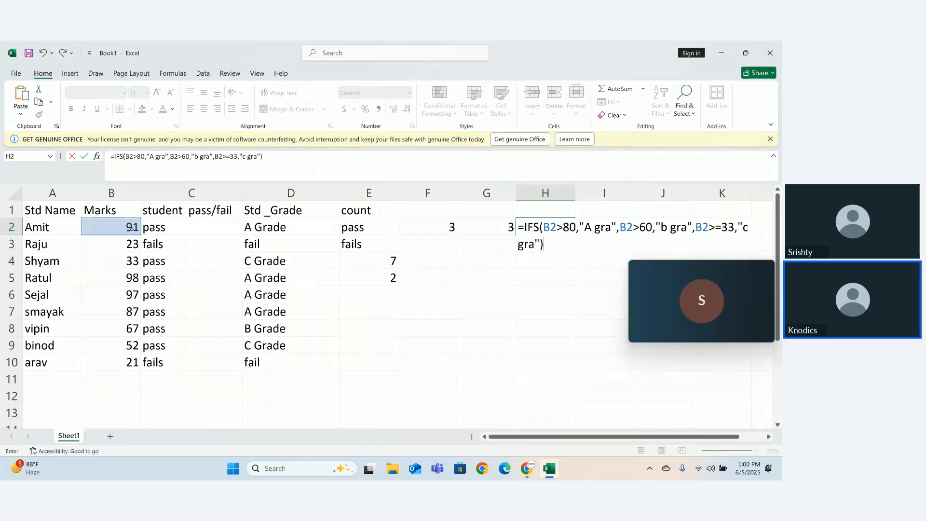
pyautogui.hotkey('ctrl', 'Return')
pyautogui.press('Return')
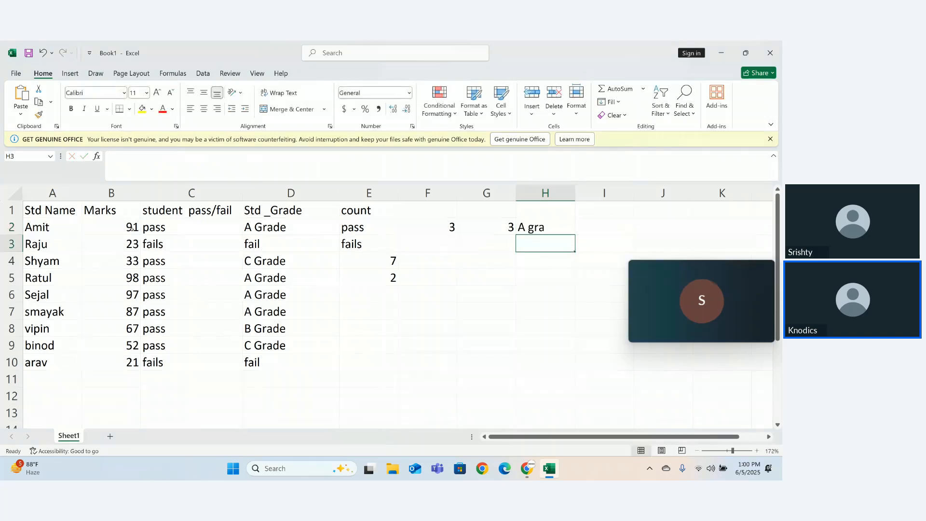
pyautogui.click(545, 226)
pyautogui.moveTo(575, 236); pyautogui.dragTo(565, 365)
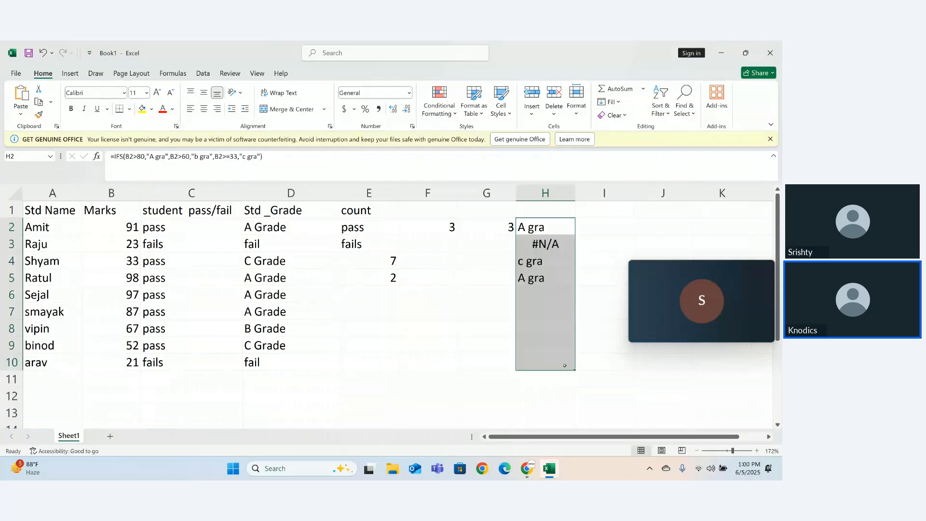
# Add a fourth condition to the IFS formula in H3: B3<33 returning "fail".
pyautogui.doubleClick(549, 245)
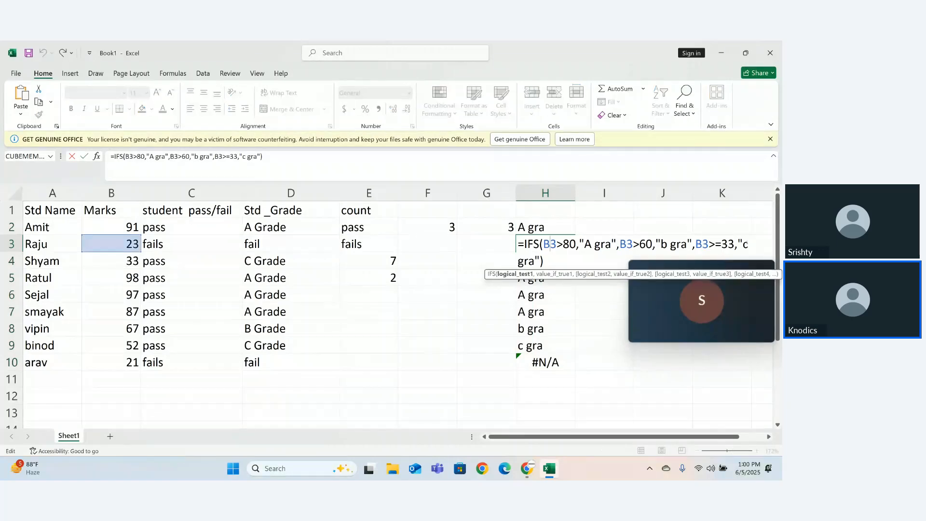
pyautogui.click(538, 264)
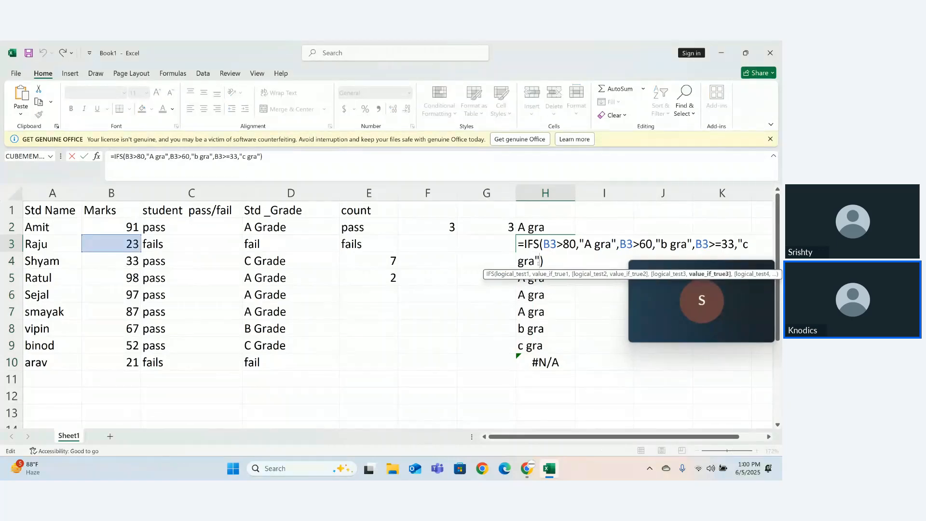
pyautogui.write(',')
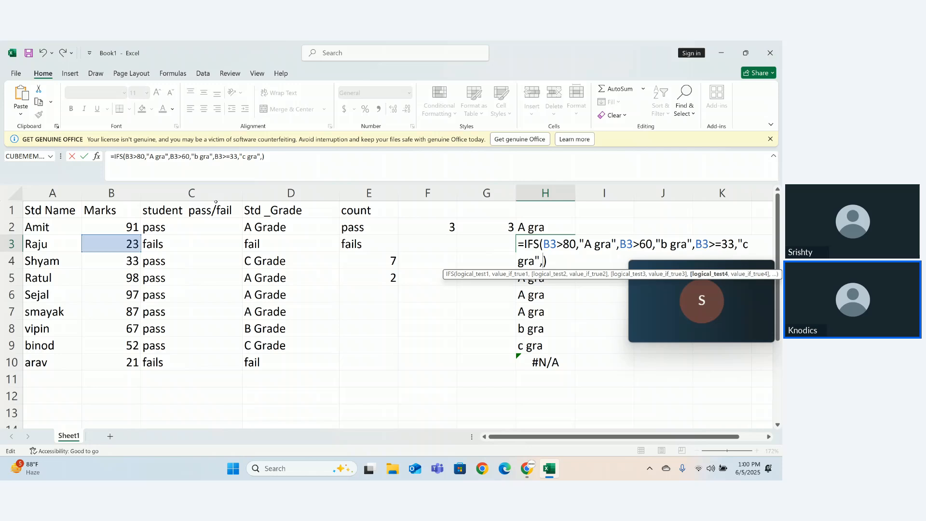
pyautogui.click(121, 248)
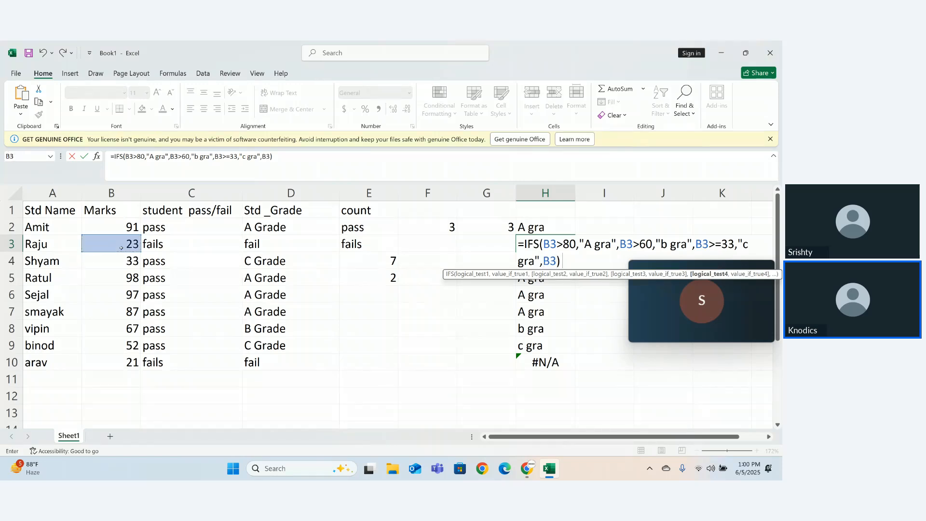
pyautogui.write('<33.')
pyautogui.press('BackSpace')
pyautogui.write(',"f"')
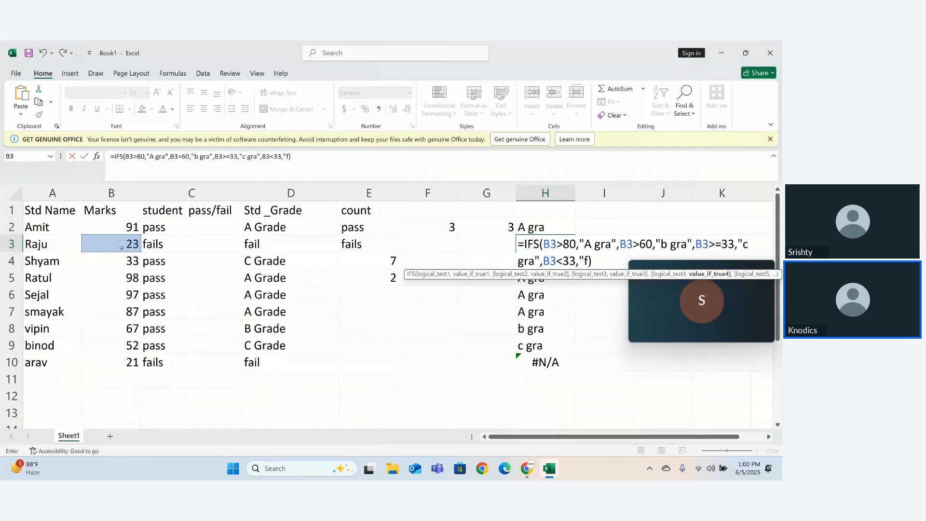
pyautogui.write('ail')
pyautogui.press('BackSpace')
pyautogui.write('l"')
pyautogui.press('Return')
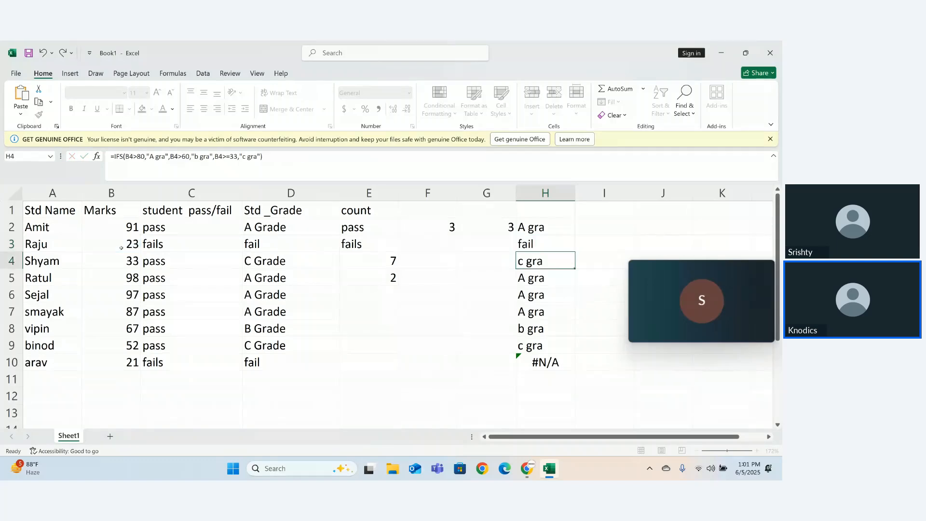
# Fill the IFS formula from H3 down through H11 and clear the surplus formula in H11.
pyautogui.click(536, 233)
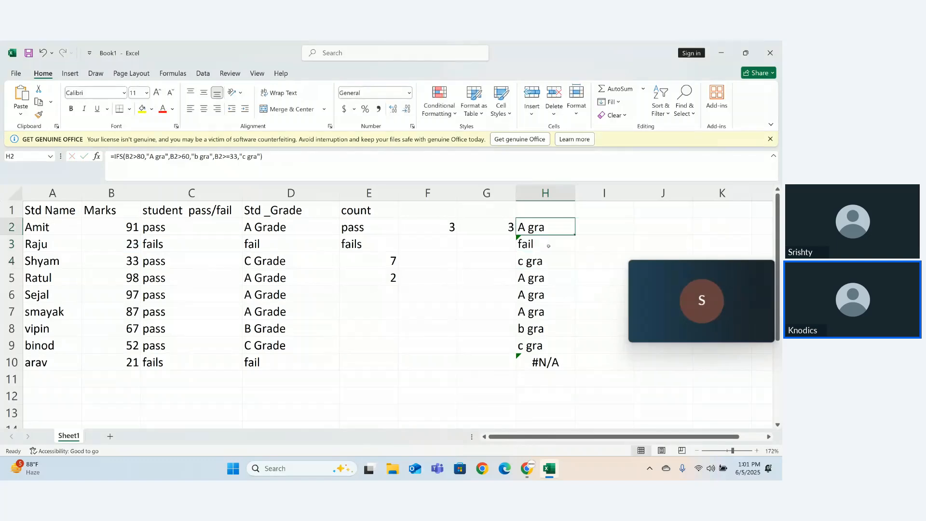
pyautogui.click(562, 244)
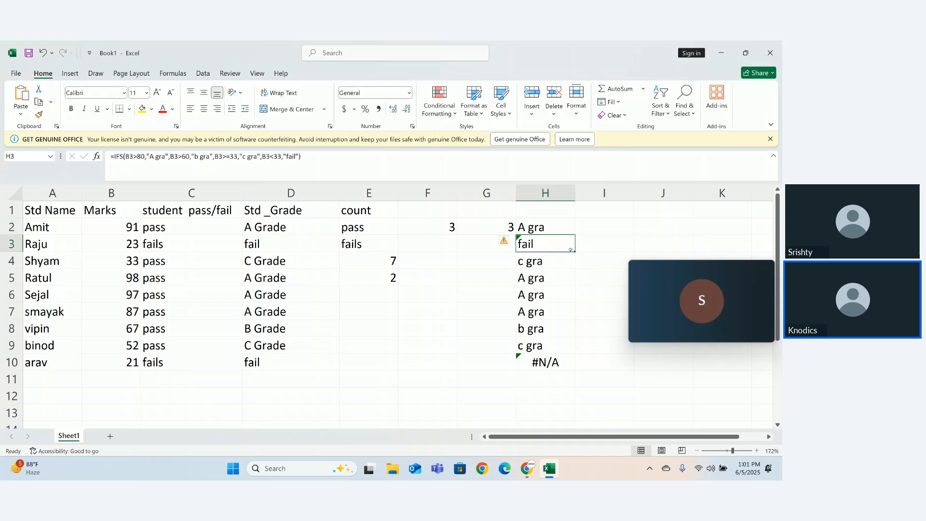
pyautogui.moveTo(575, 251); pyautogui.dragTo(563, 379)
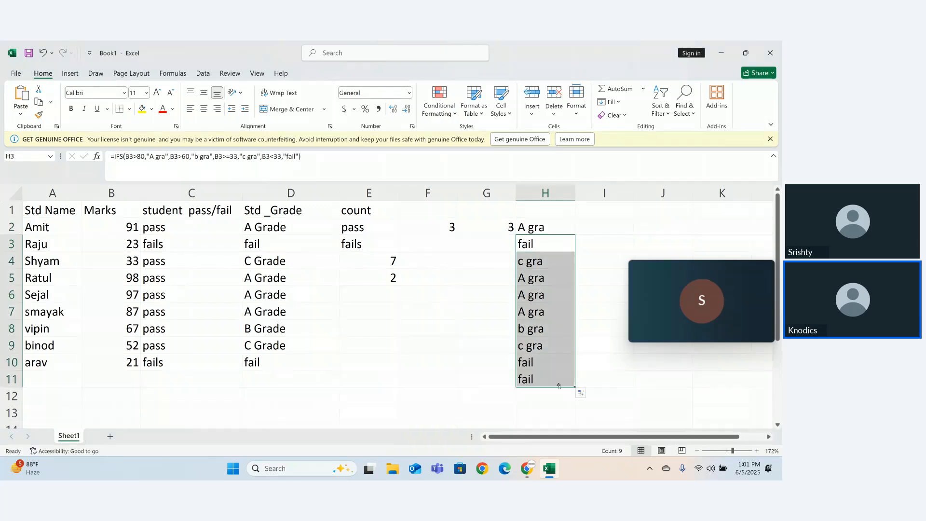
pyautogui.doubleClick(536, 379)
pyautogui.hotkey('ctrl', 'a')
pyautogui.press('BackSpace')
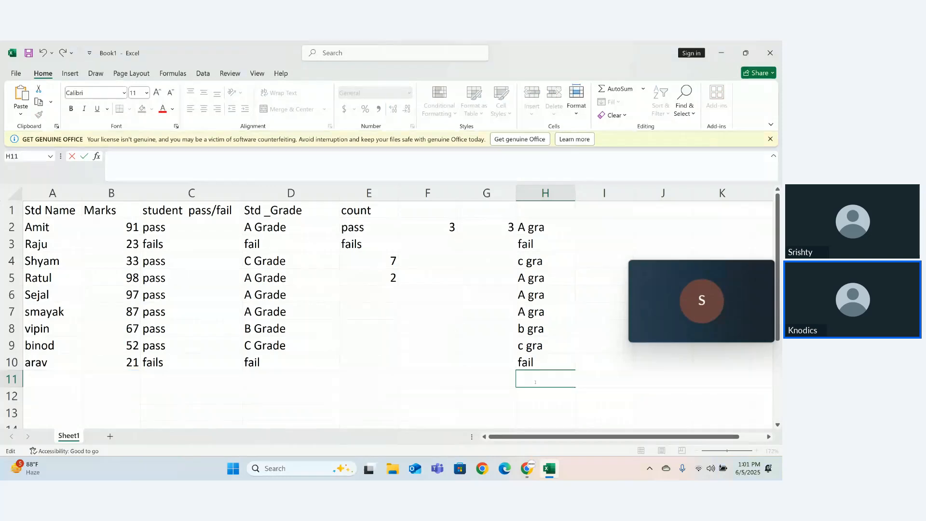
pyautogui.press('Return')
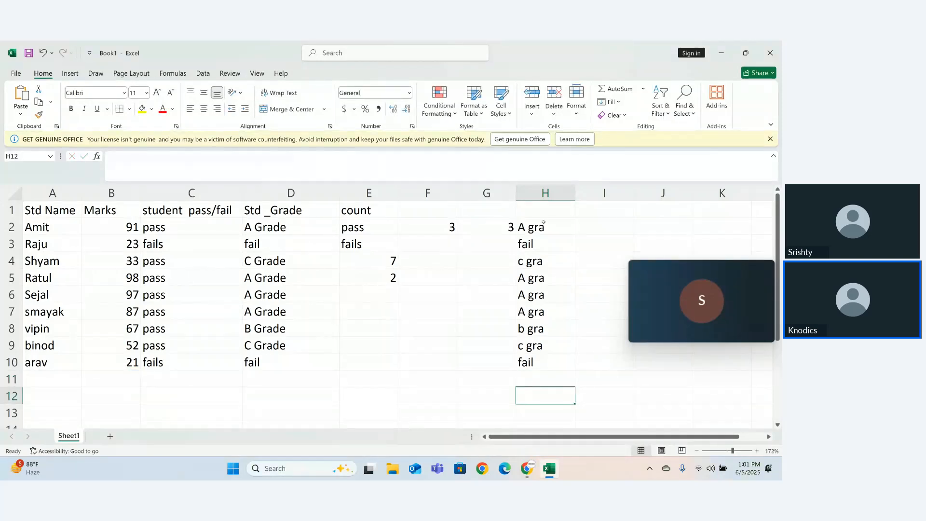
# Copy the complete IFS formula text from H2.
pyautogui.click(543, 225)
pyautogui.doubleClick(543, 225)
pyautogui.hotkey('ctrl', 'a')
pyautogui.hotkey('ctrl', 'c')
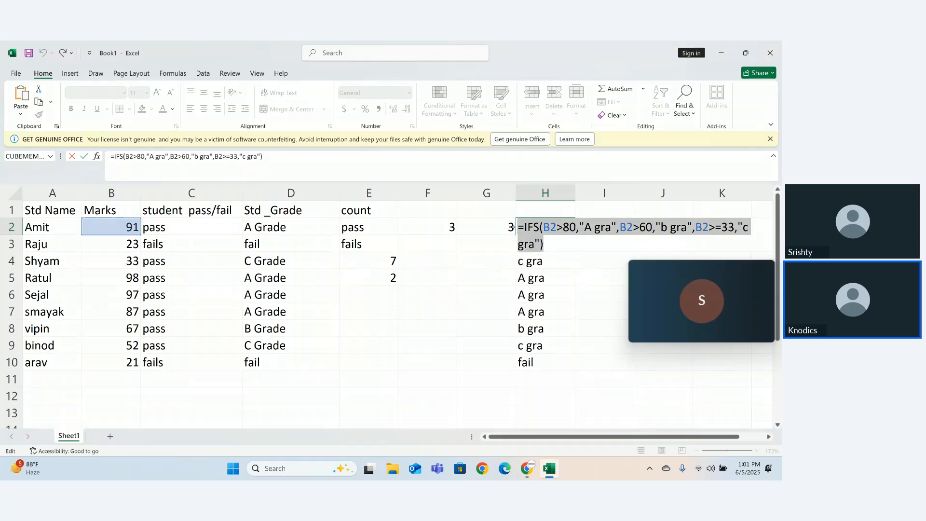
pyautogui.write('=')
pyautogui.press('Up')
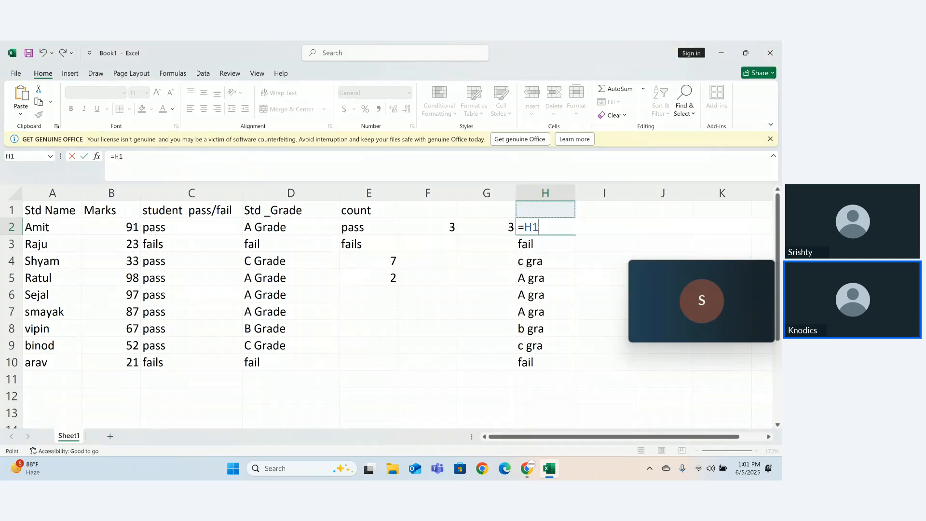
pyautogui.press('BackSpace')
pyautogui.press('BackSpace')
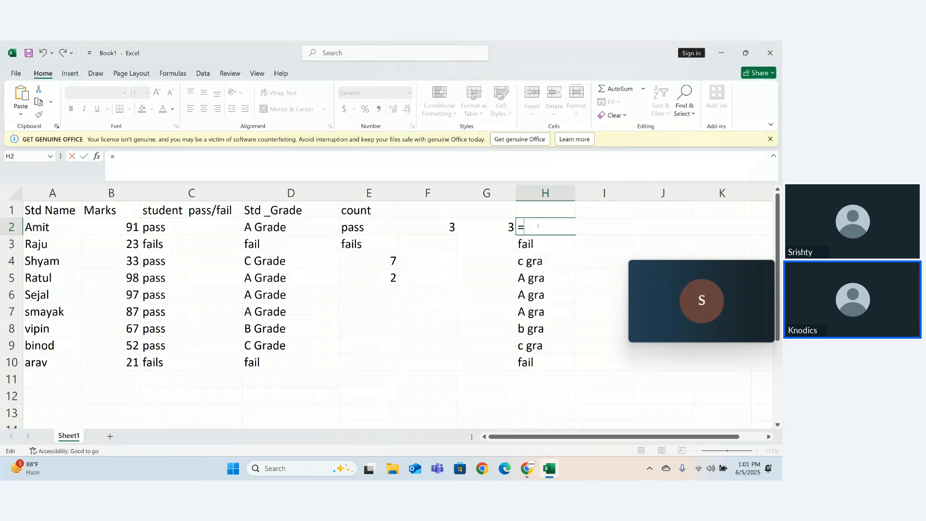
pyautogui.press('BackSpace')
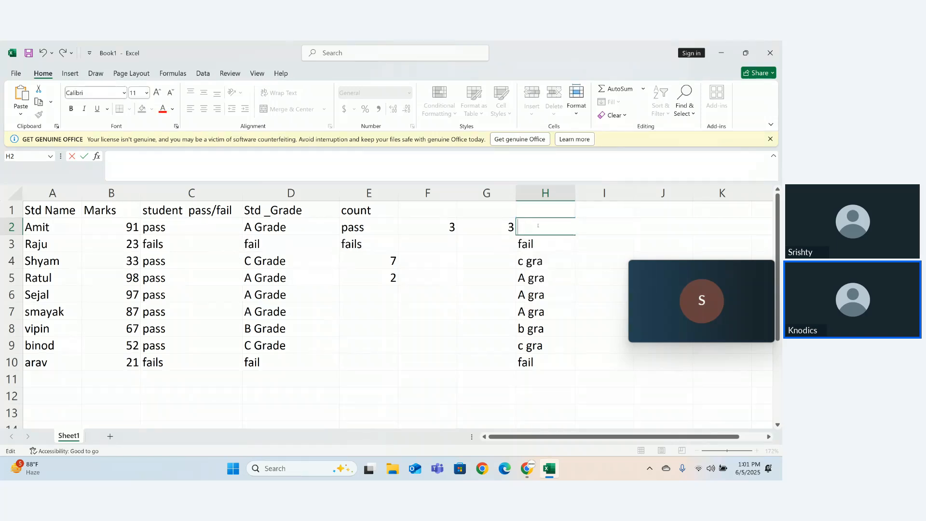
pyautogui.hotkey('ctrl', 'v')
pyautogui.press('Return')
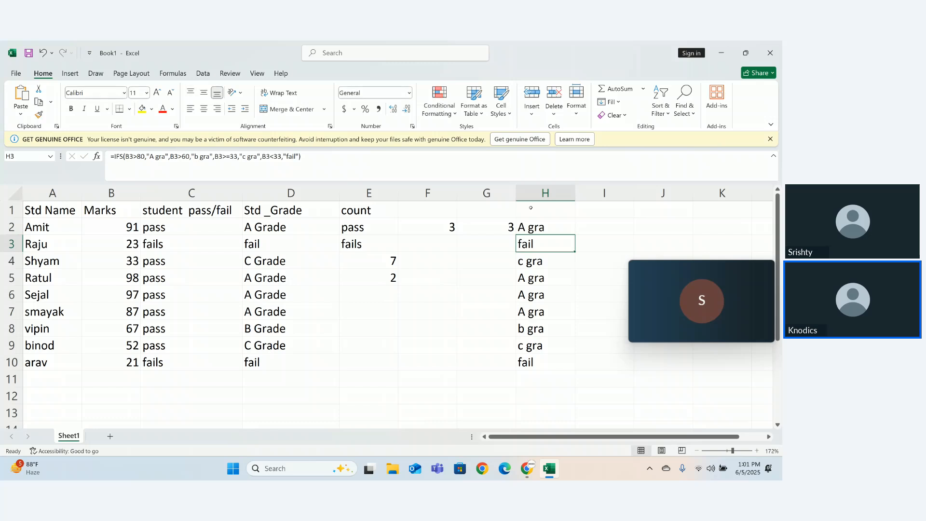
# Paste the copied IFS formula into H1 as plain text by removing its equals sign.
pyautogui.click(530, 208)
pyautogui.doubleClick(530, 208)
pyautogui.hotkey('ctrl', 'v')
pyautogui.click(524, 209)
pyautogui.press('BackSpace')
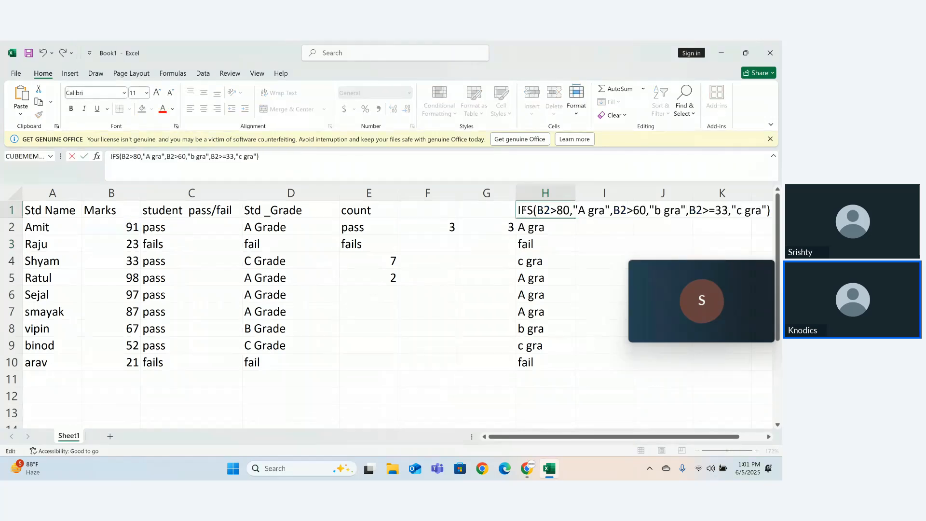
pyautogui.press('Return')
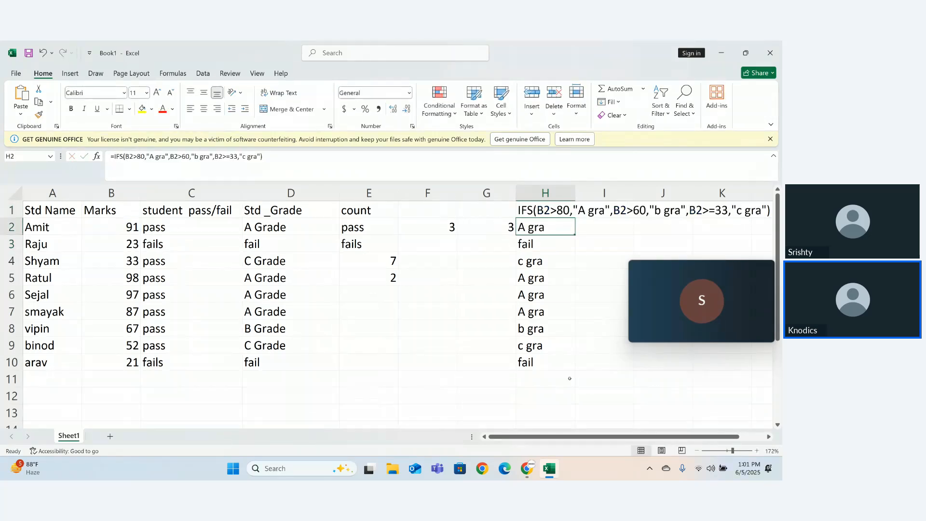
# Highlight the formula text across H1:L1 with a yellow fill and red font.
pyautogui.click(726, 451)
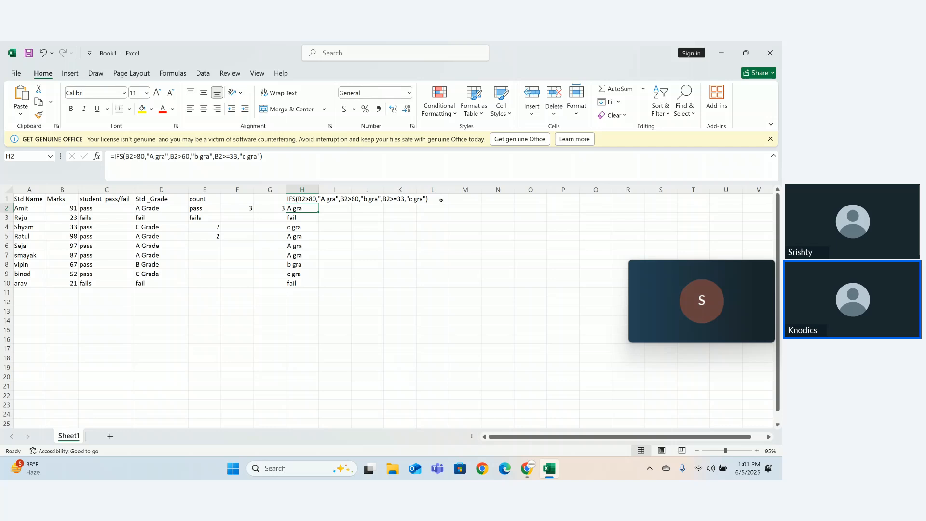
pyautogui.moveTo(441, 200); pyautogui.dragTo(294, 199)
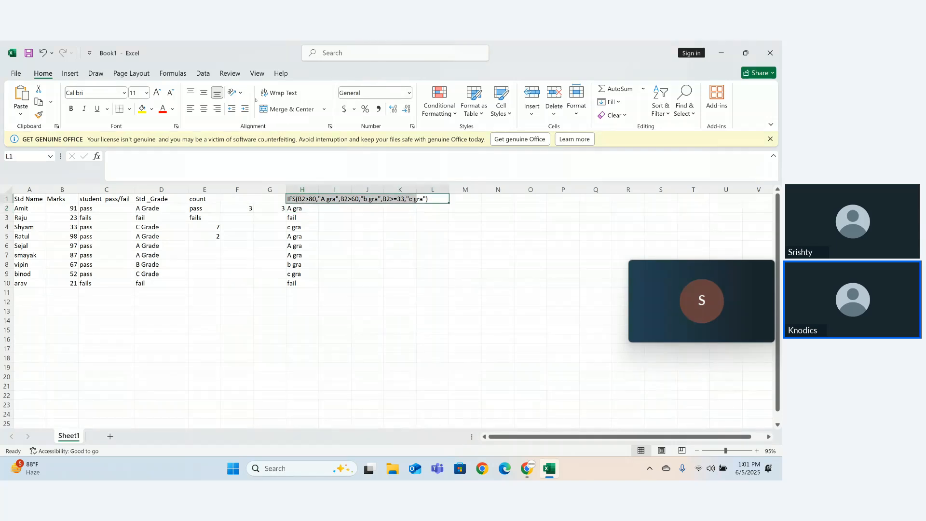
pyautogui.click(142, 108)
pyautogui.click(162, 108)
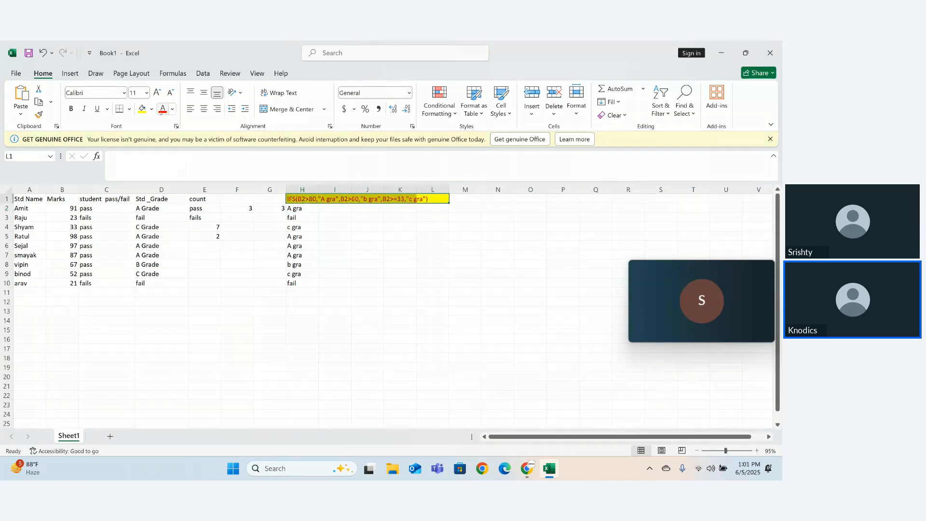
pyautogui.click(237, 321)
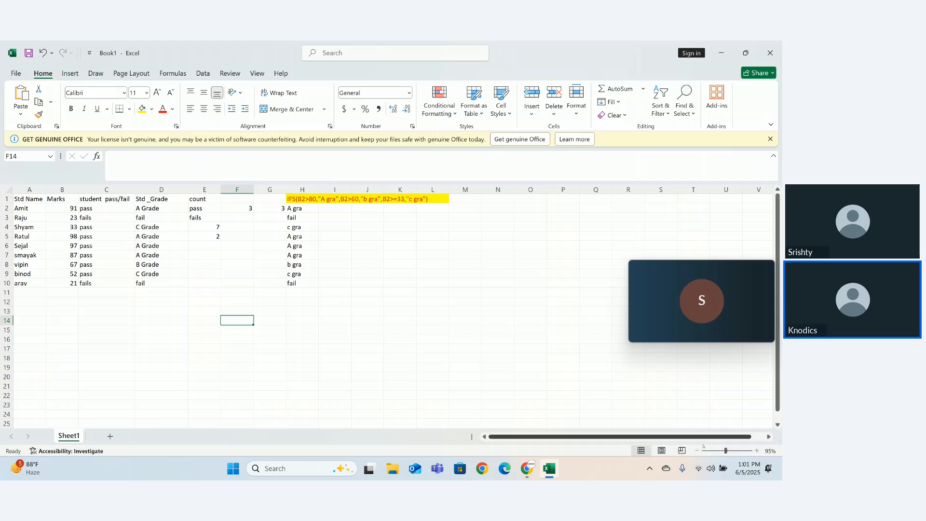
pyautogui.scroll(1, 705, 438)
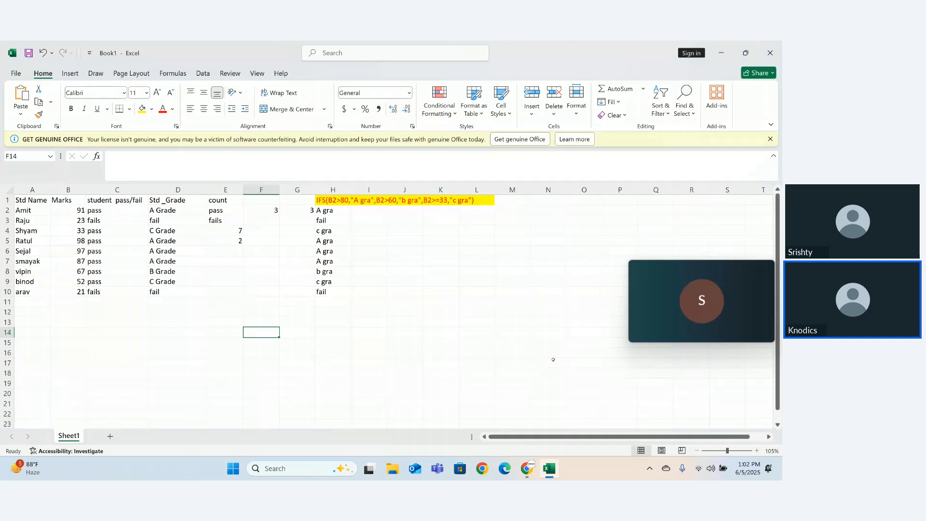
pyautogui.click(163, 325)
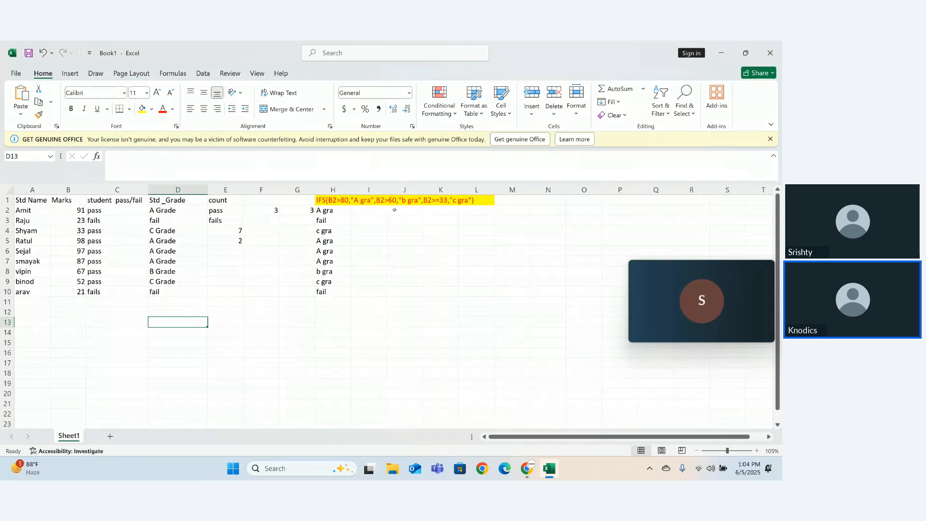
pyautogui.doubleClick(374, 213)
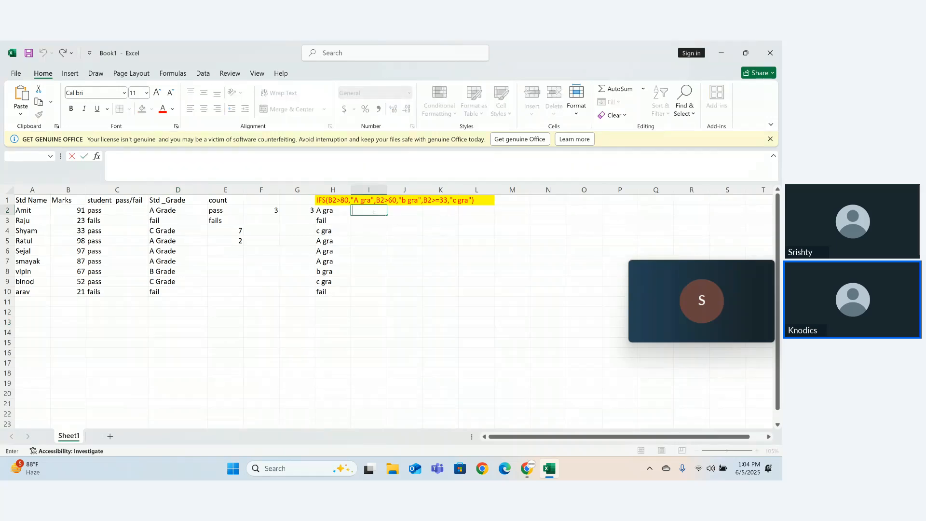
pyautogui.write('And')
pyautogui.press('BackSpace')
pyautogui.press('BackSpace')
pyautogui.press('BackSpace')
pyautogui.write('=And')
pyautogui.press('Tab')
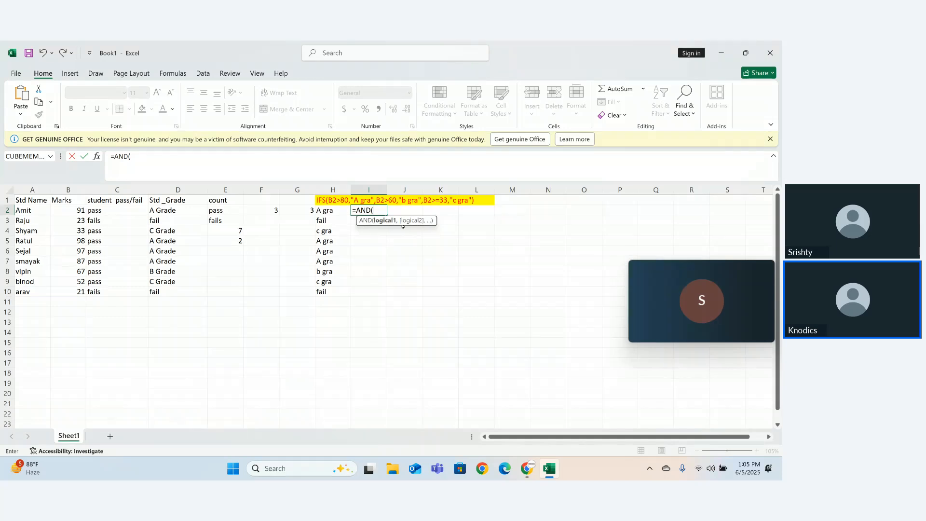
pyautogui.press('BackSpace')
pyautogui.press('BackSpace')
pyautogui.press('BackSpace')
pyautogui.press('BackSpace')
pyautogui.press('BackSpace')
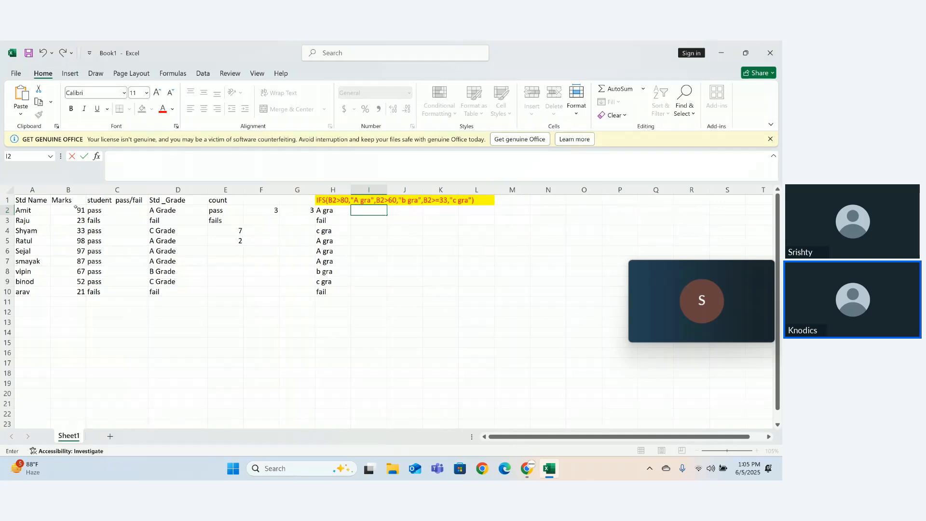
# Replace the formula in F2 with the value 80.
pyautogui.doubleClick(264, 210)
pyautogui.press('BackSpace')
pyautogui.press('Home')
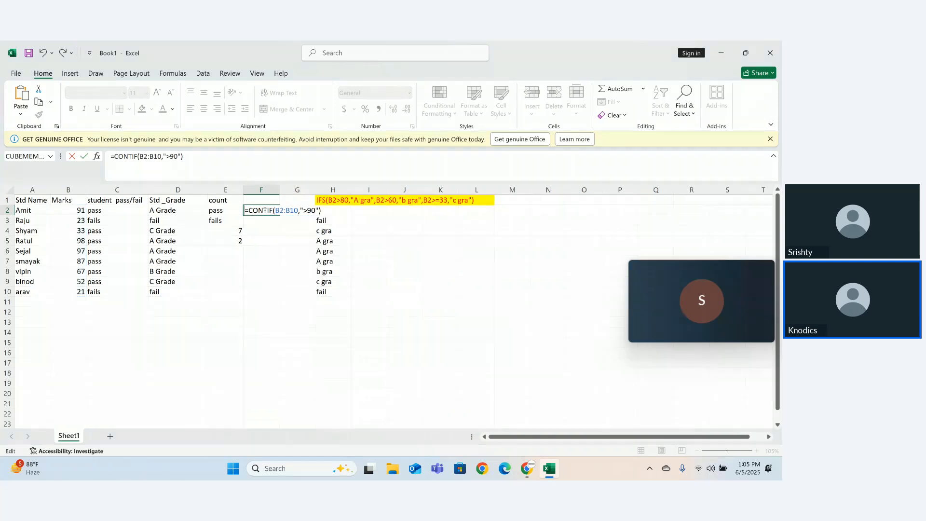
pyautogui.hotkey('ctrl', 'a')
pyautogui.press('BackSpace')
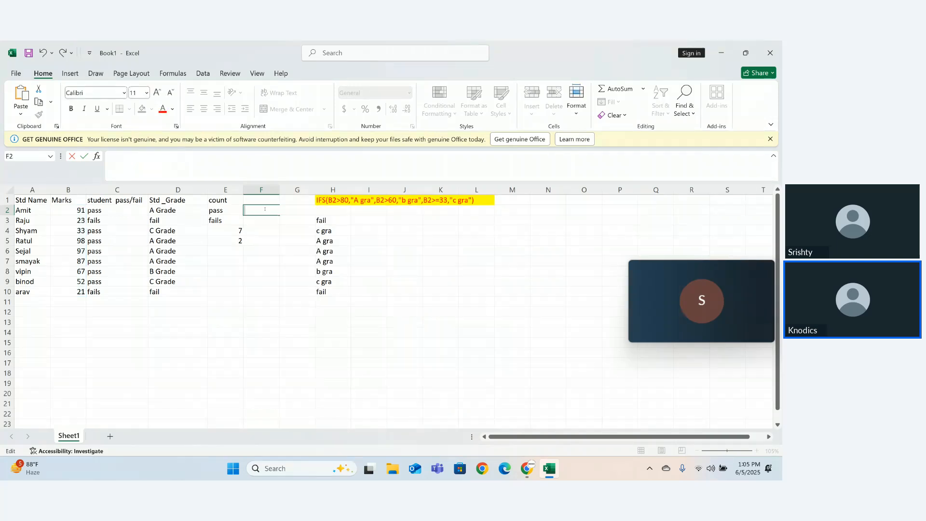
pyautogui.write('80')
pyautogui.press('Return')
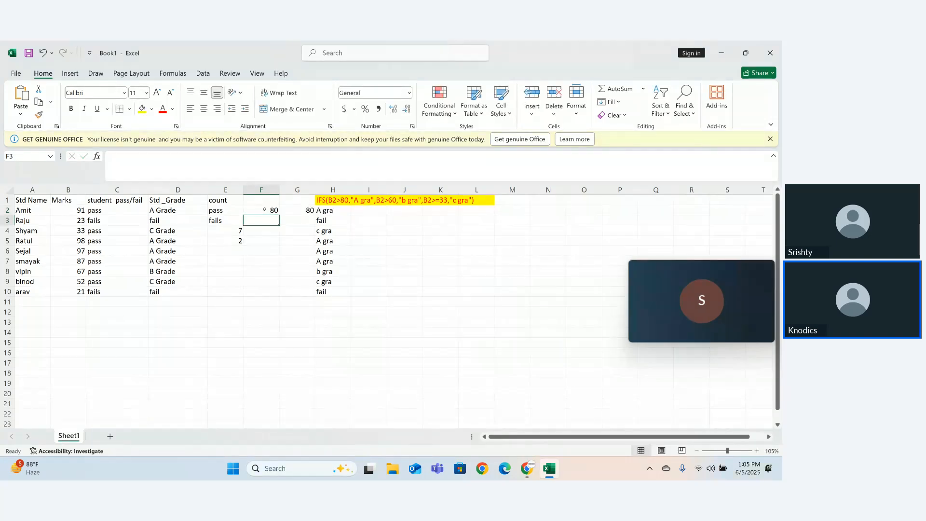
# Enter 9 in F3 and 87 in F4 below the first value.
pyautogui.write('09')
pyautogui.press('Return')
pyautogui.write('67')
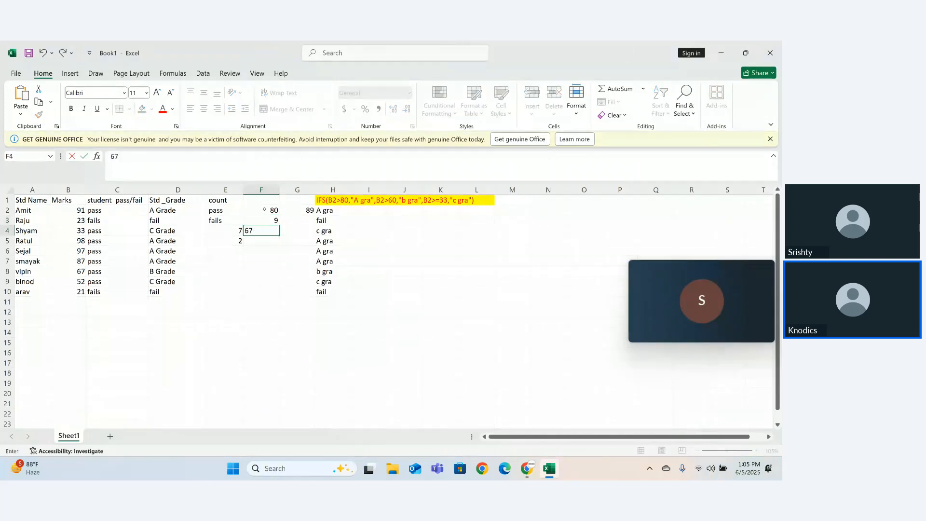
pyautogui.press('BackSpace')
pyautogui.press('BackSpace')
pyautogui.write('87')
pyautogui.press('Return')
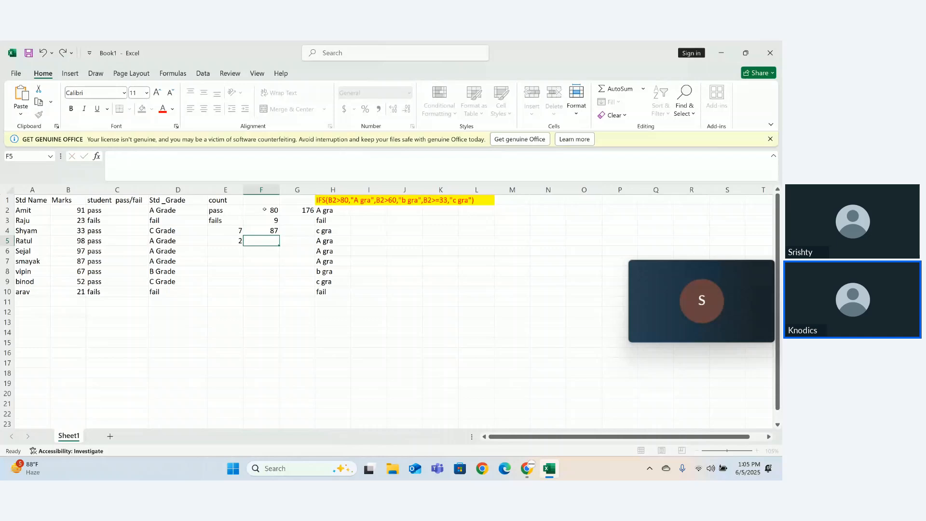
# Extend the values in F2:F4 as a series through F10 and format F2:F10 to two decimal places.
pyautogui.moveTo(265, 209); pyautogui.dragTo(279, 296)
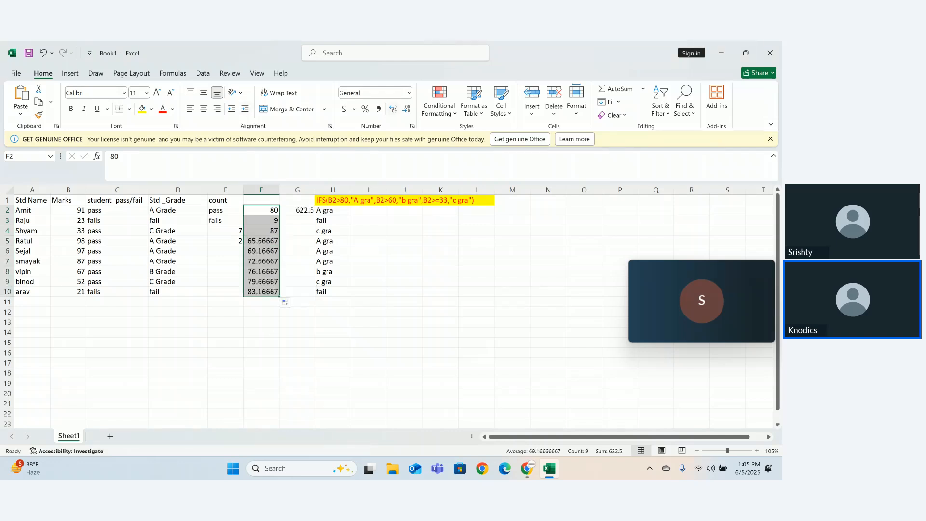
pyautogui.click(395, 110)
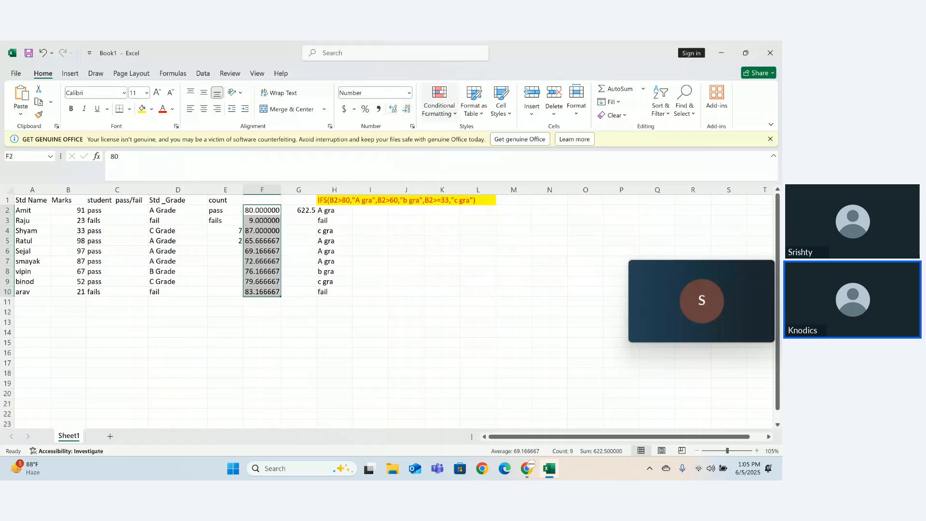
pyautogui.click(408, 109)
pyautogui.click(408, 109)
pyautogui.click(408, 109)
pyautogui.click(408, 109)
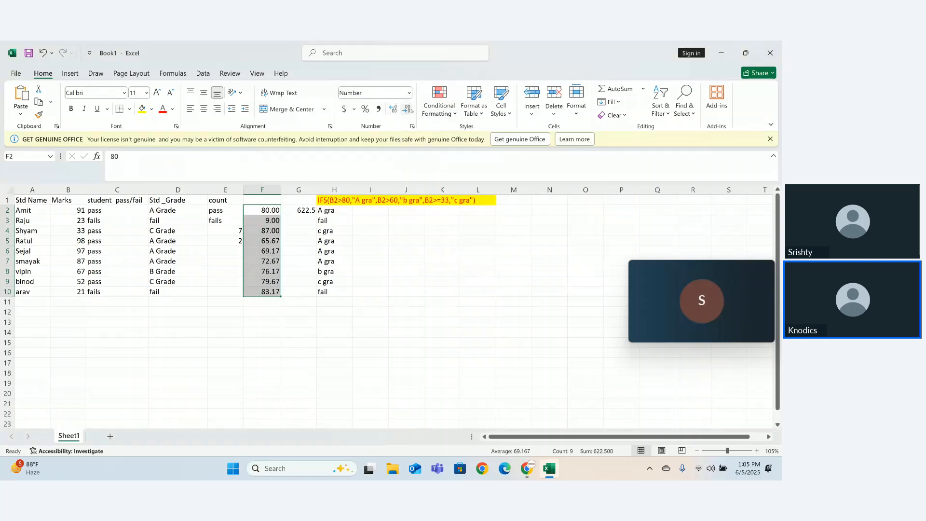
# Reduce the number format of F2:F10 to no decimal places.
pyautogui.click(408, 109)
pyautogui.click(408, 109)
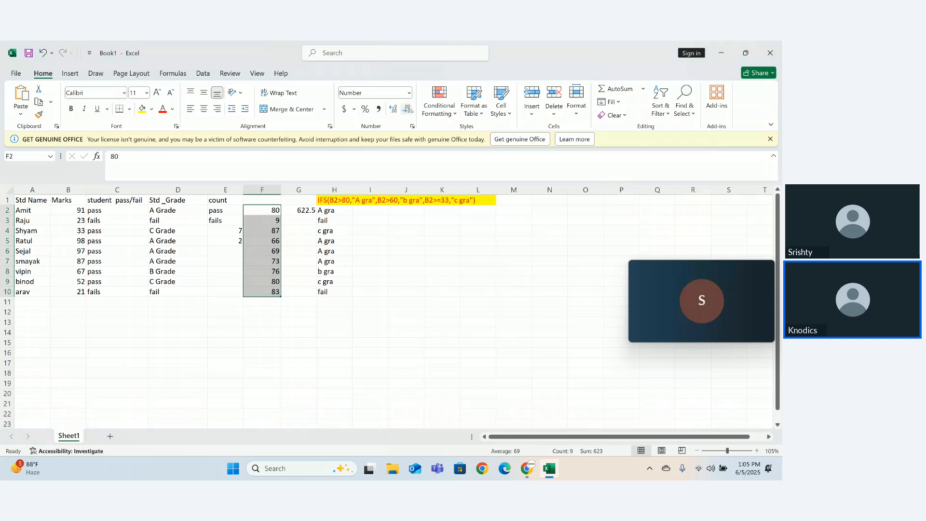
pyautogui.click(324, 291)
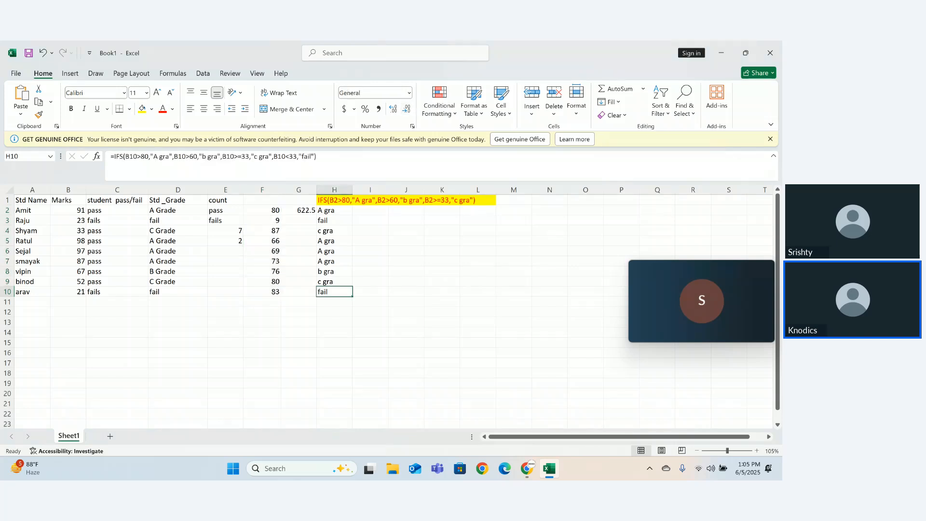
# Replace the value in F7 with 17.
pyautogui.doubleClick(278, 265)
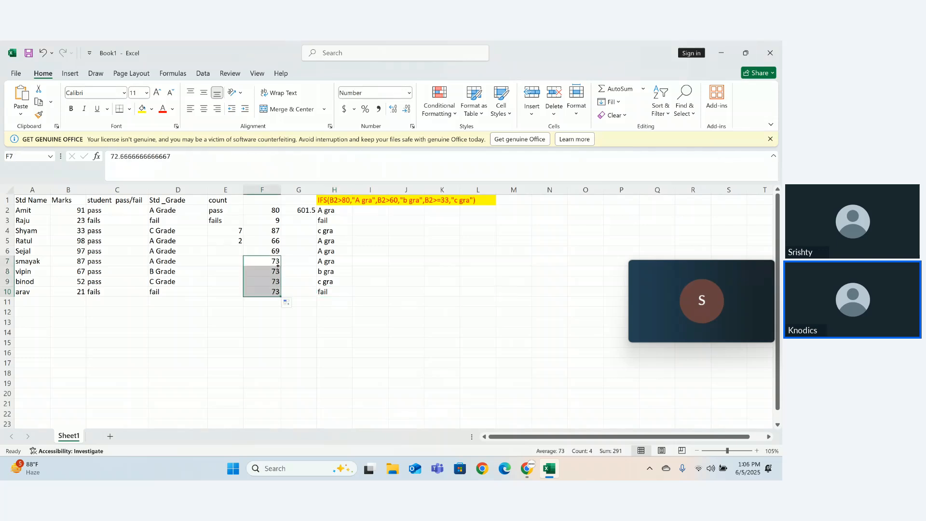
pyautogui.hotkey('ctrl', 'z')
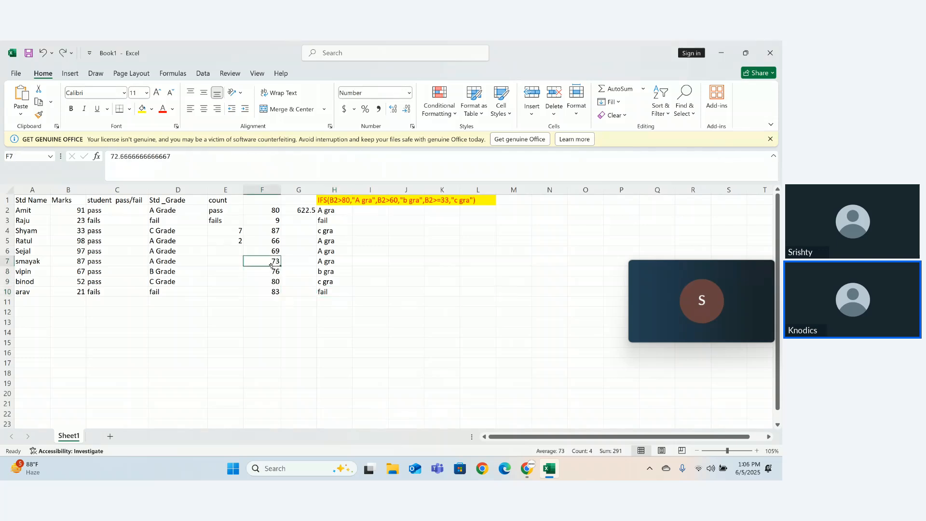
pyautogui.doubleClick(275, 261)
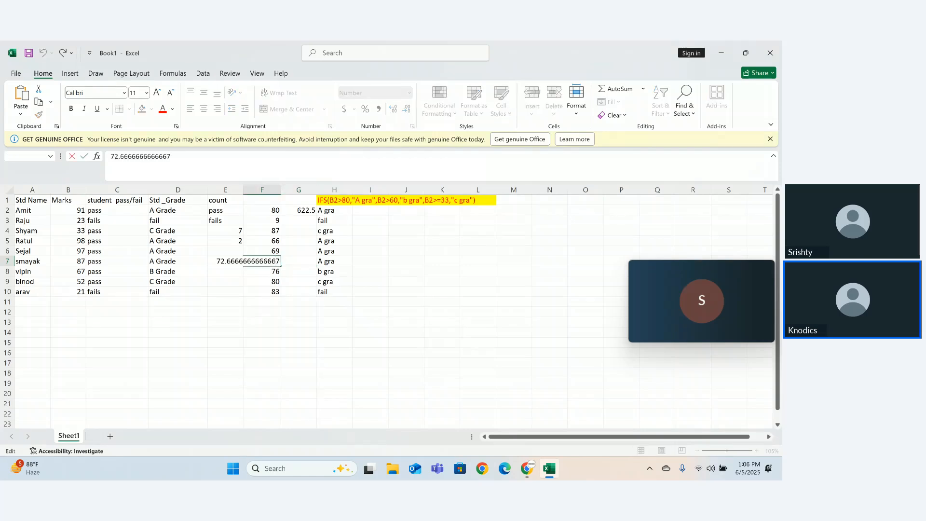
pyautogui.write('7')
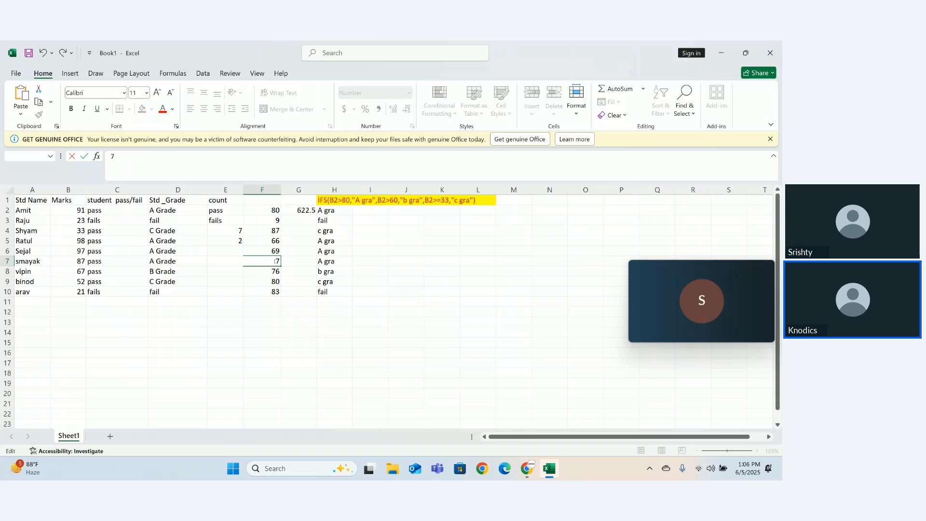
pyautogui.click(275, 261)
pyautogui.write('1')
pyautogui.press('Return')
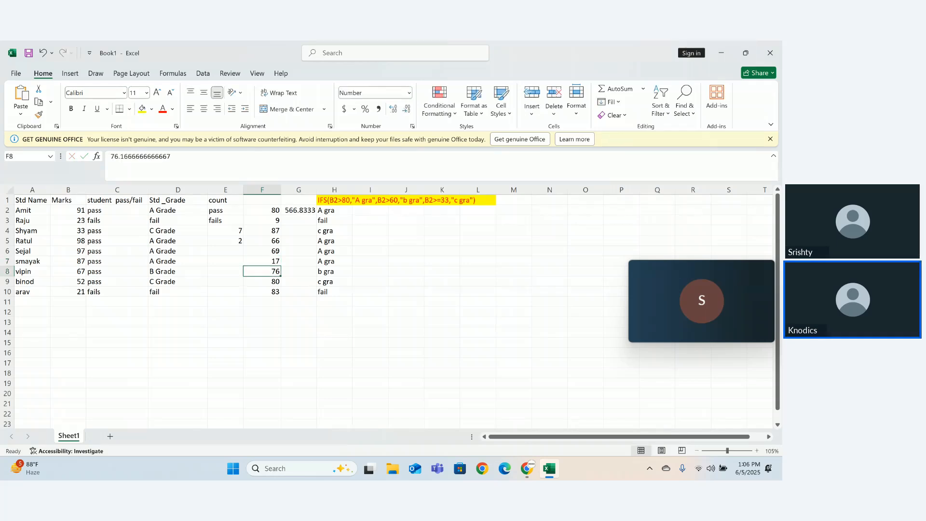
# Replace the value in F5 with 54.
pyautogui.doubleClick(277, 241)
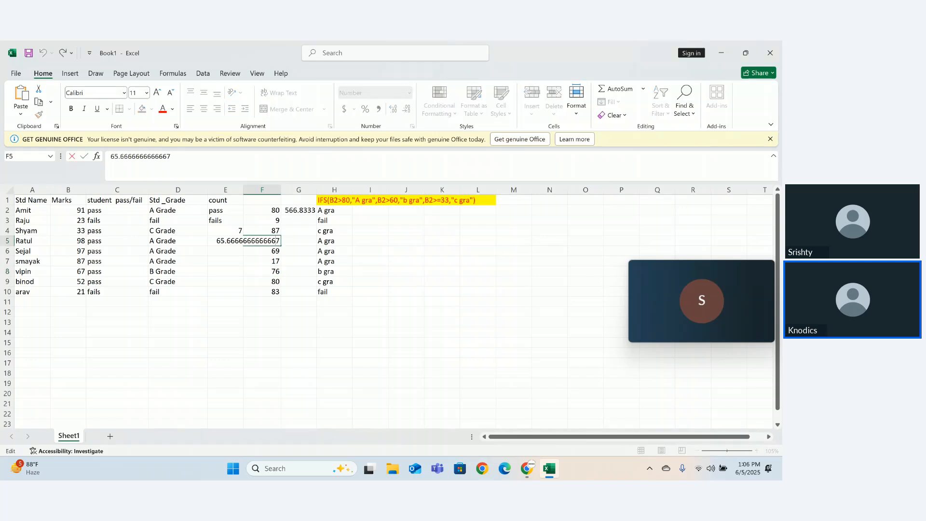
pyautogui.write('3')
pyautogui.press('BackSpace')
pyautogui.hotkey('ctrl', 'Return')
pyautogui.press('Return')
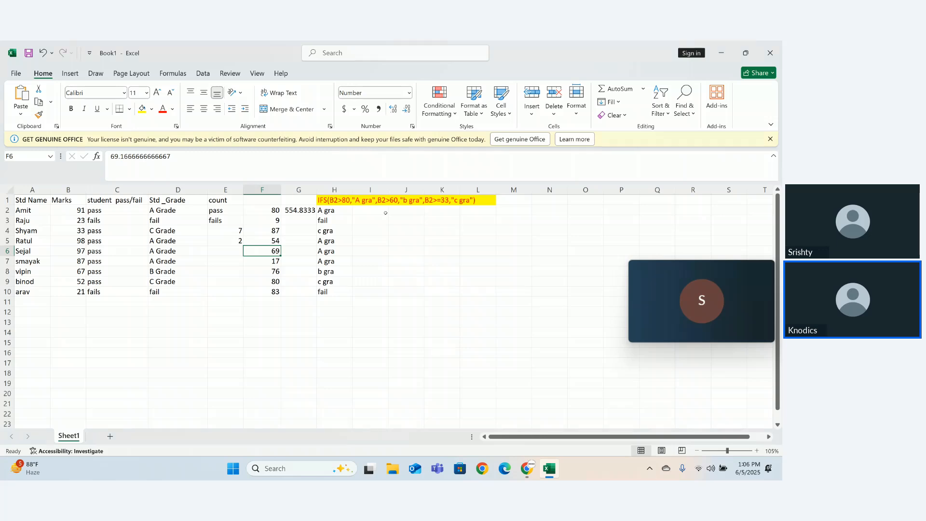
# Enter the formula =AND(B2>80,F2>80) in I2 to test both marks of the first student.
pyautogui.click(368, 211)
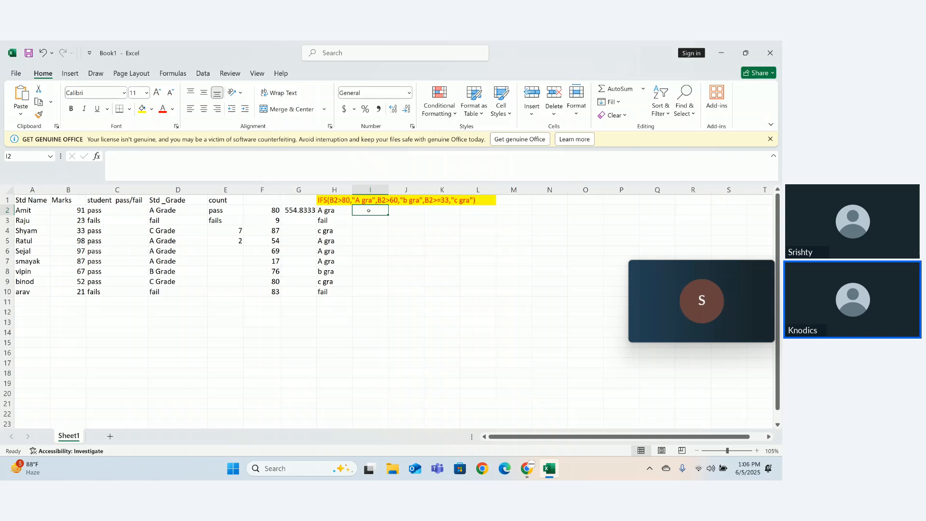
pyautogui.write('=AND(')
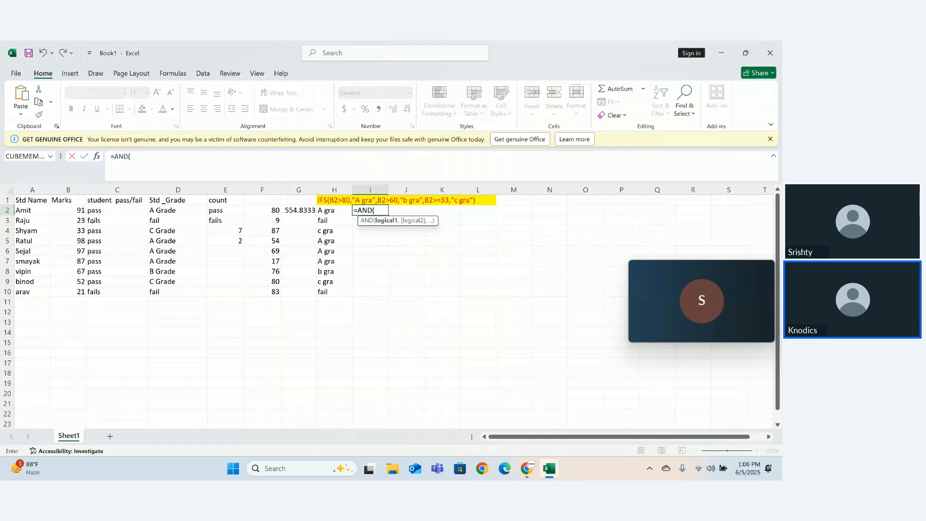
pyautogui.click(72, 213)
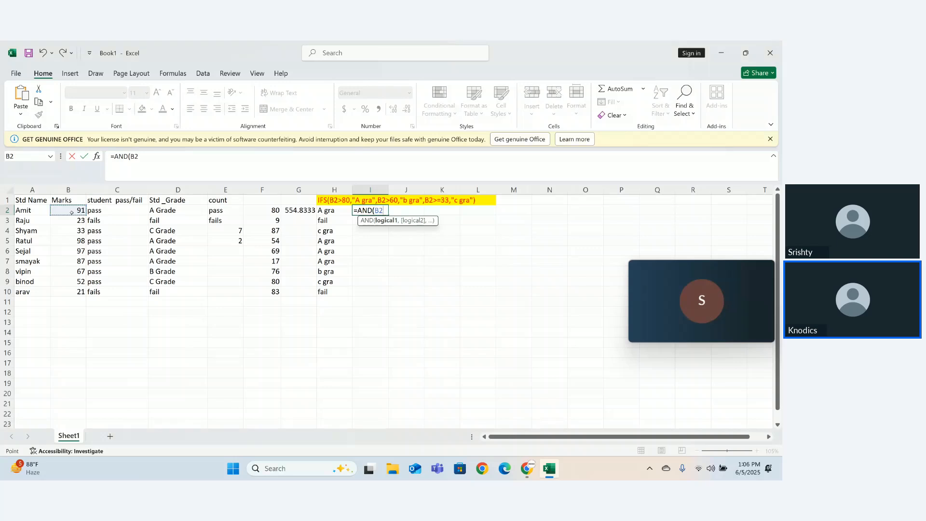
pyautogui.write('>80,')
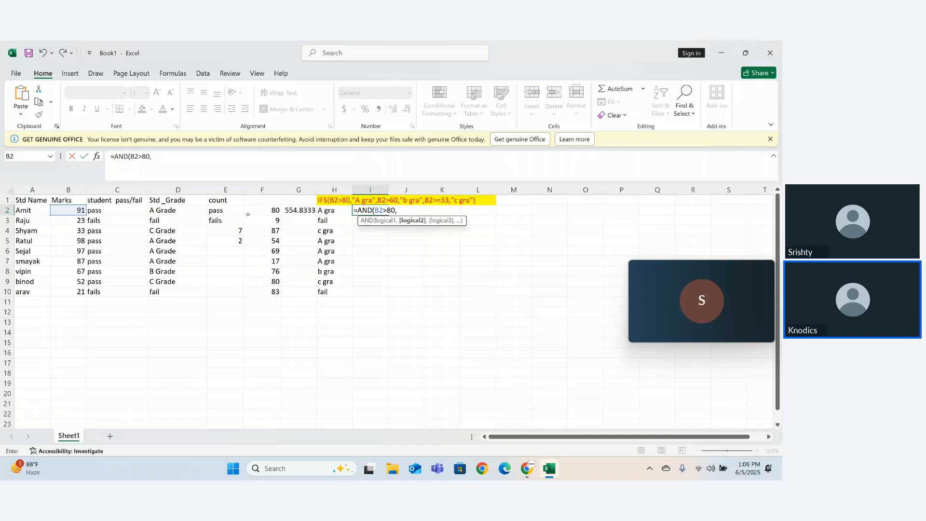
pyautogui.click(264, 215)
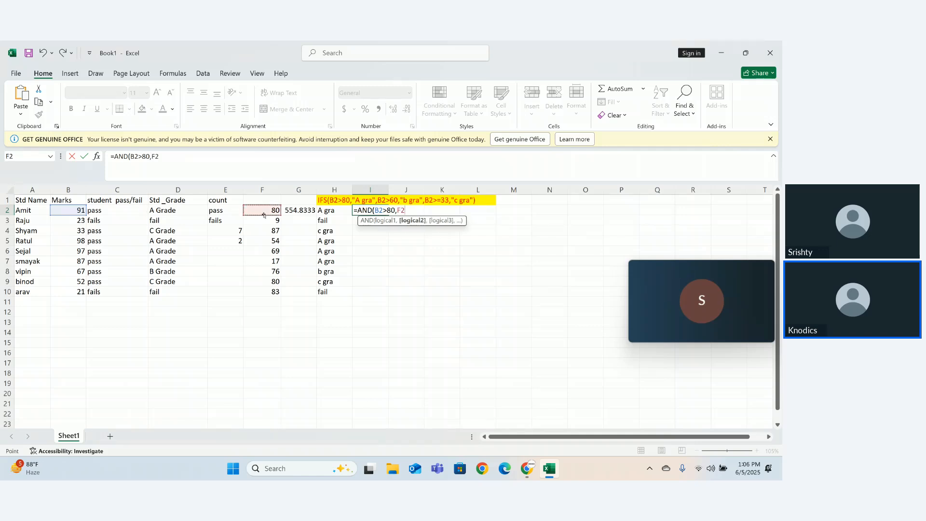
pyautogui.write('>80)')
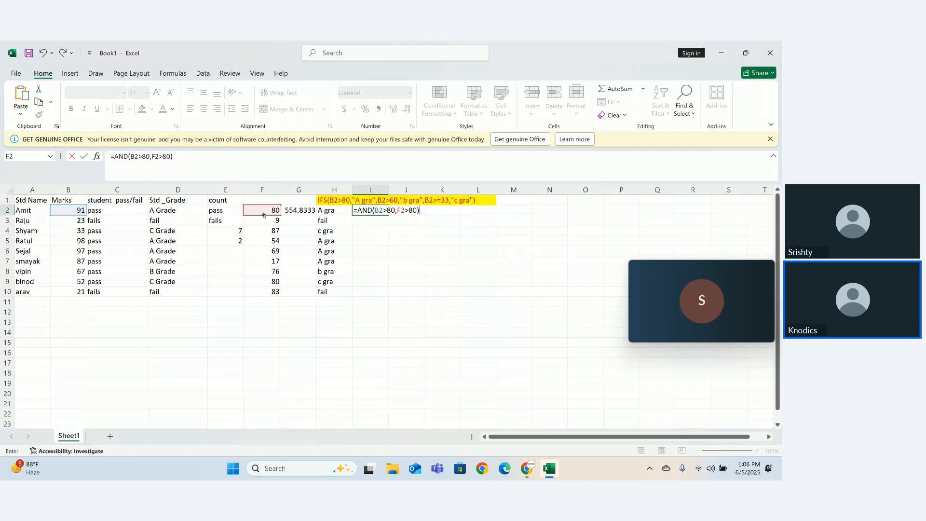
pyautogui.press('Return')
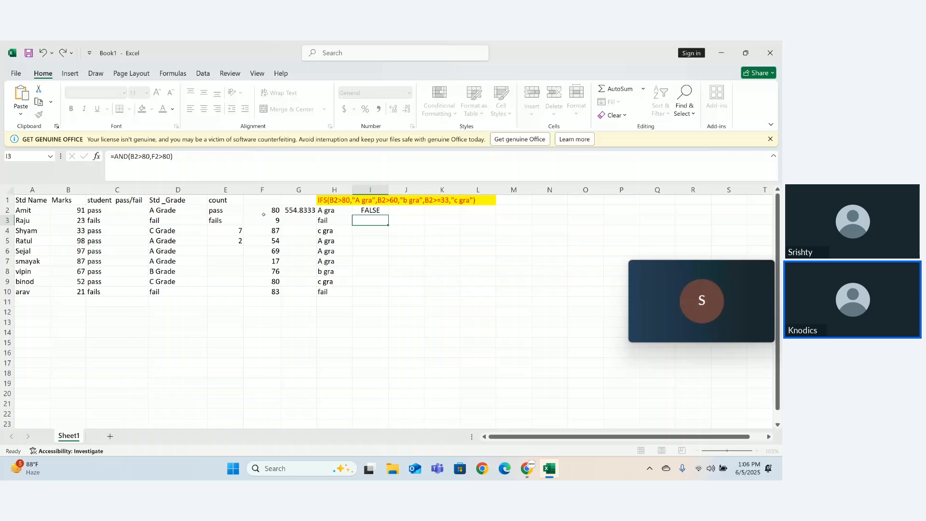
# Enlarge the sheet zoom to 162% and fill the AND formula from I2 down through I10.
pyautogui.doubleClick(370, 211)
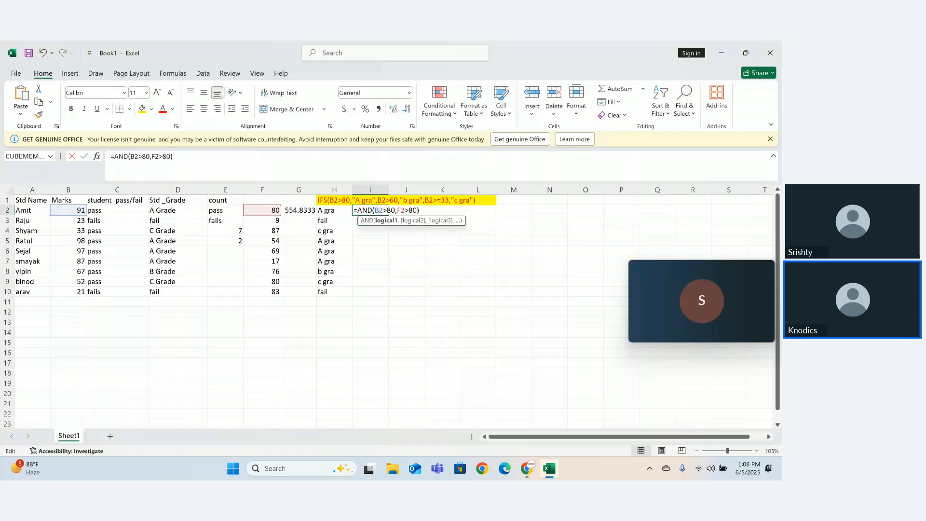
pyautogui.press('Return')
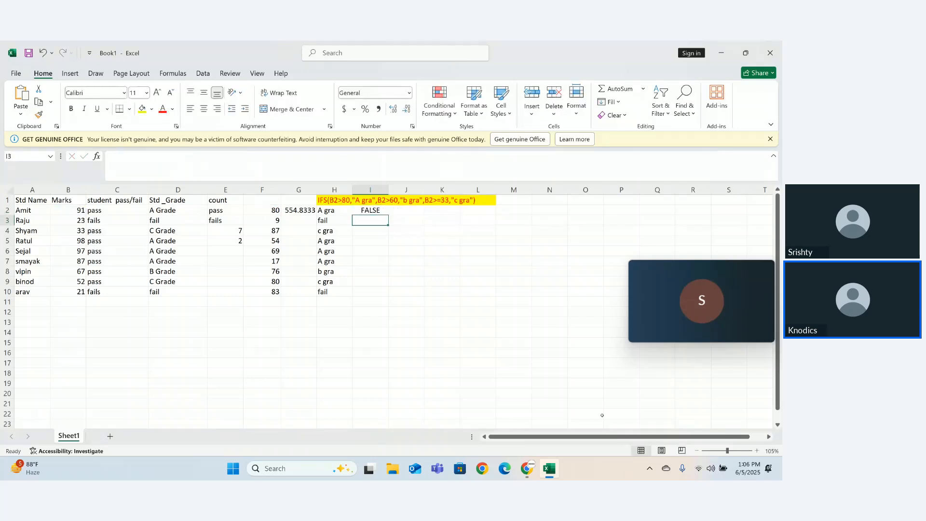
pyautogui.moveTo(728, 451); pyautogui.dragTo(732, 451)
pyautogui.click(582, 224)
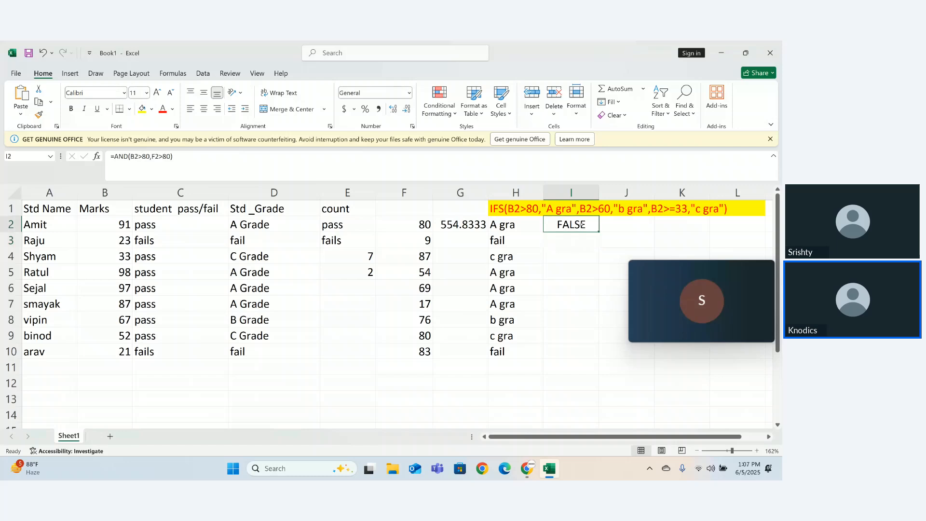
pyautogui.moveTo(600, 233); pyautogui.dragTo(606, 353)
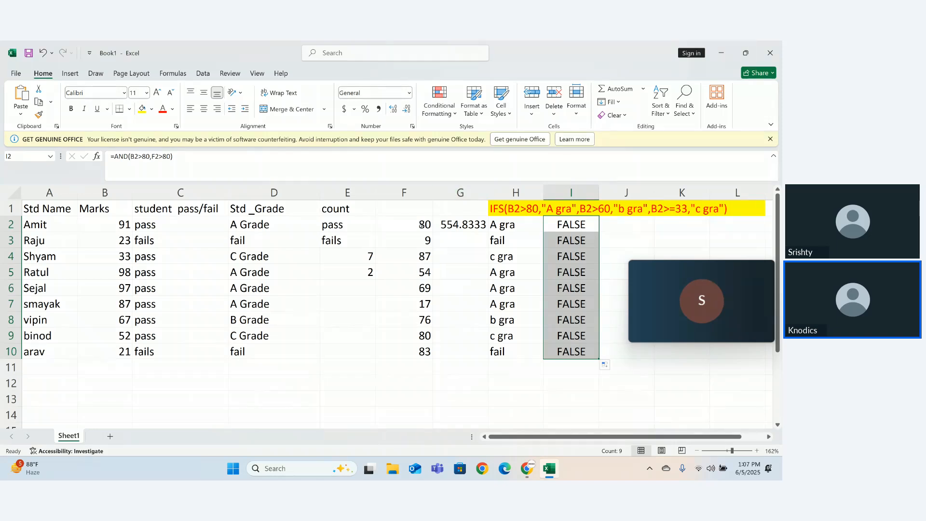
# Change the second mark in F2 to 90.
pyautogui.click(422, 225)
pyautogui.doubleClick(421, 225)
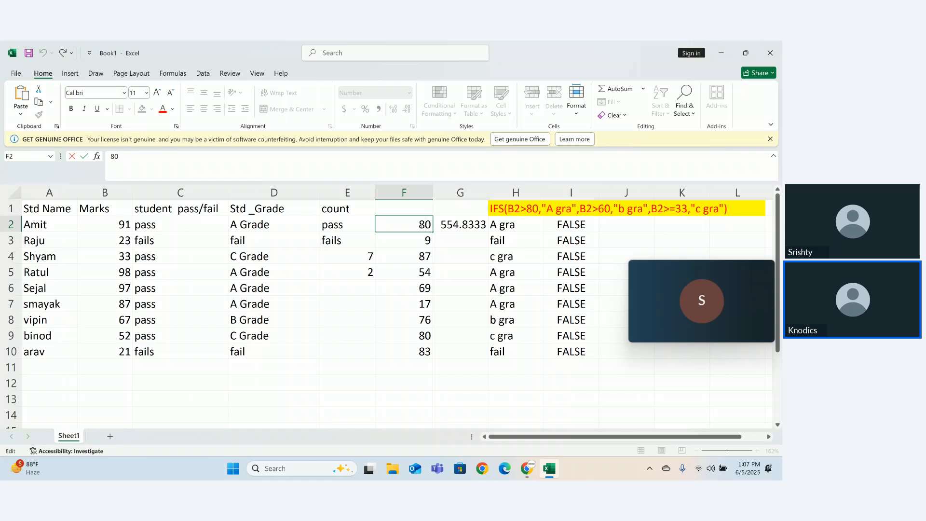
pyautogui.press('BackSpace')
pyautogui.write('9')
pyautogui.press('Return')
# Replace the value in F6 with 97.
pyautogui.click(420, 304)
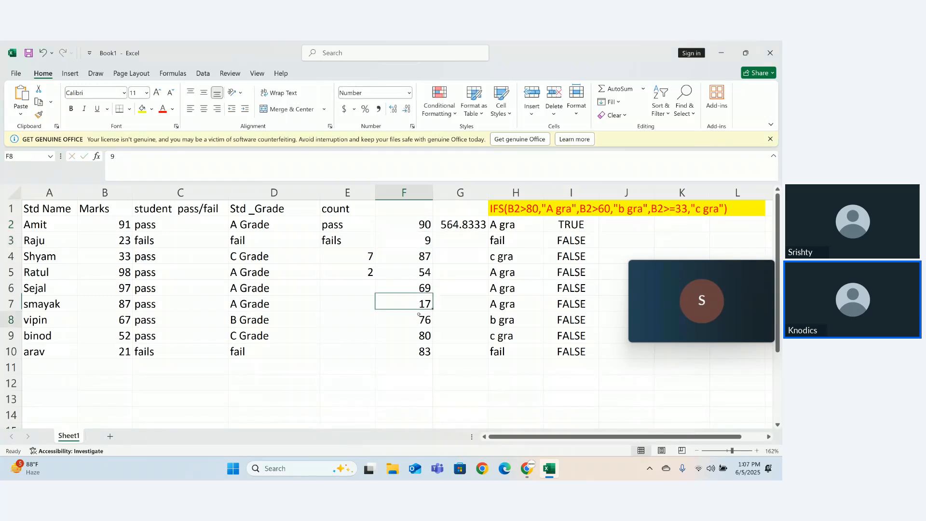
pyautogui.doubleClick(419, 314)
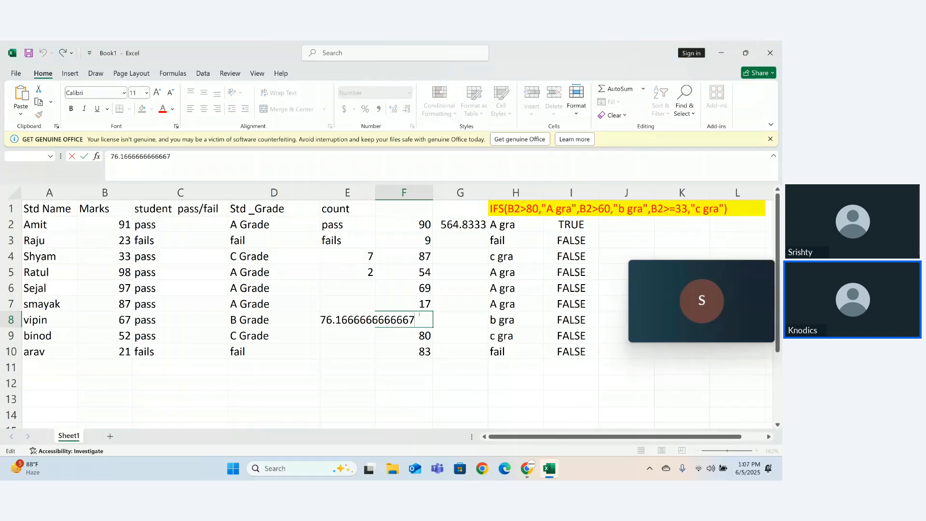
pyautogui.click(407, 287)
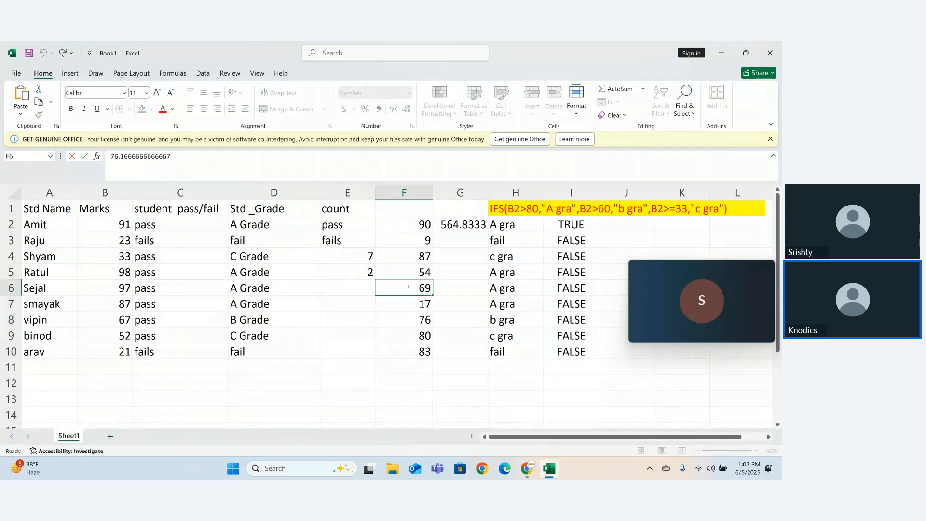
pyautogui.doubleClick(409, 287)
pyautogui.click(333, 288)
pyautogui.press('BackSpace')
pyautogui.press('BackSpace')
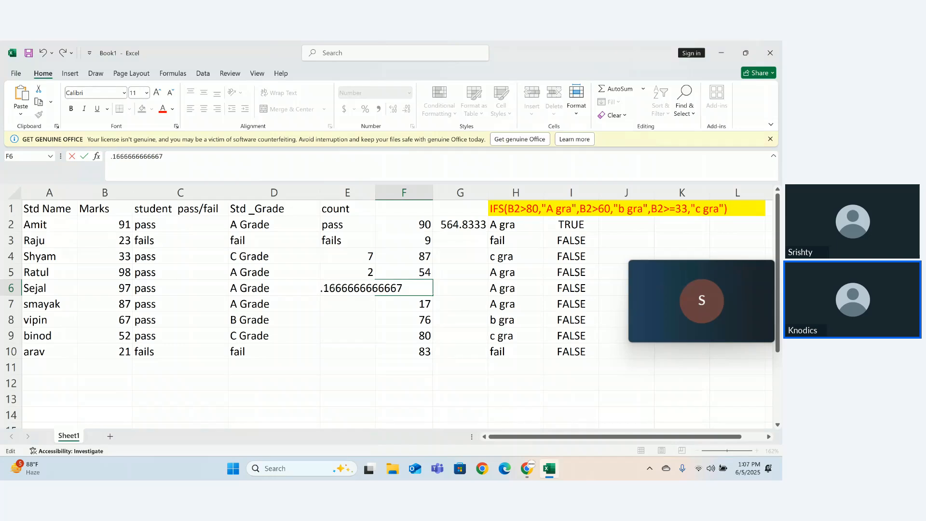
pyautogui.write('97')
pyautogui.press('Return')
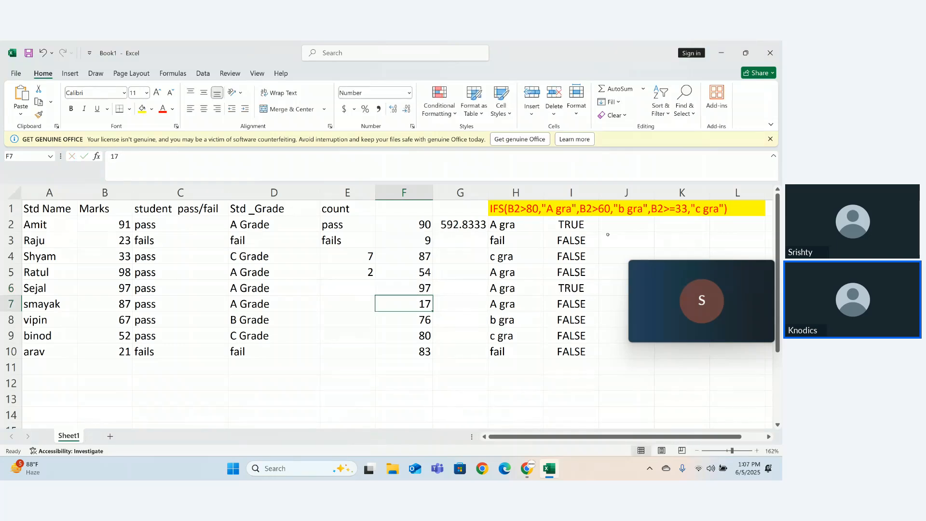
# Change the formula in I2 to =AND(B2>=80,F2>=80) and fill it down through I10.
pyautogui.doubleClick(572, 224)
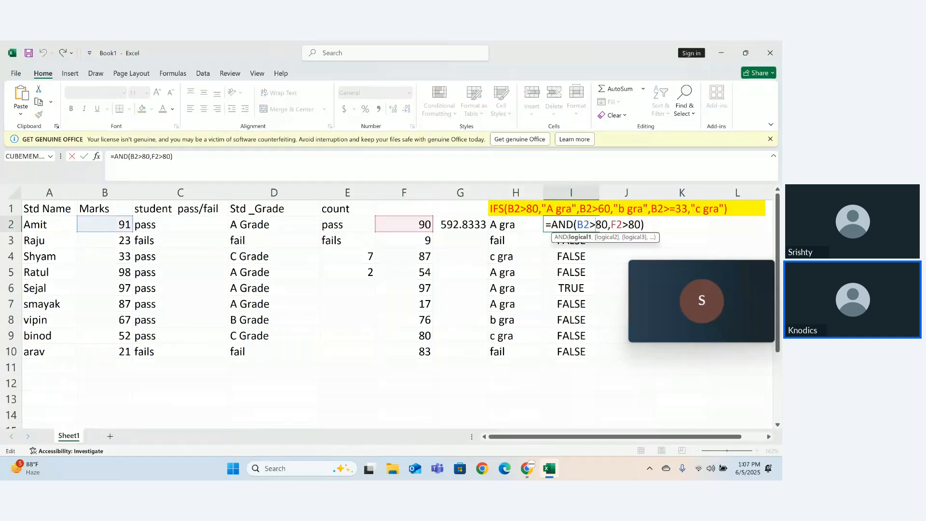
pyautogui.write('=')
pyautogui.click(634, 224)
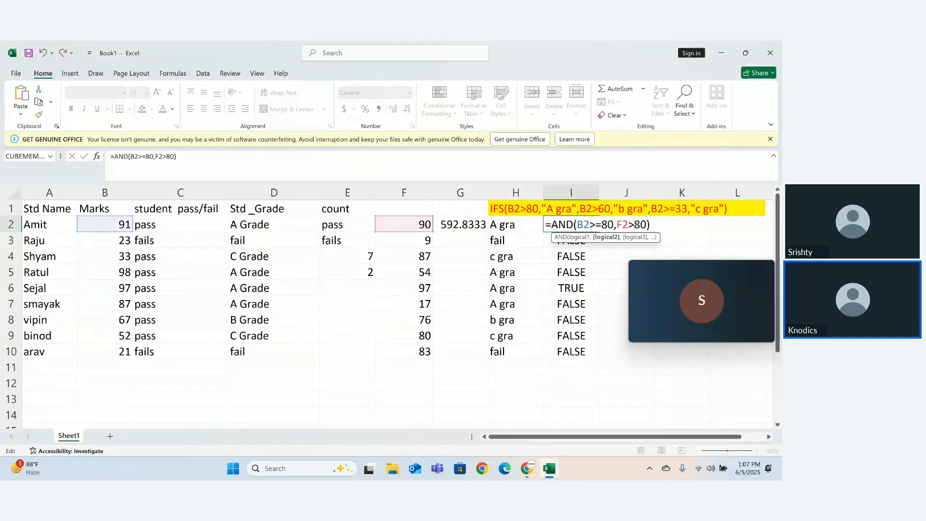
pyautogui.press('Return')
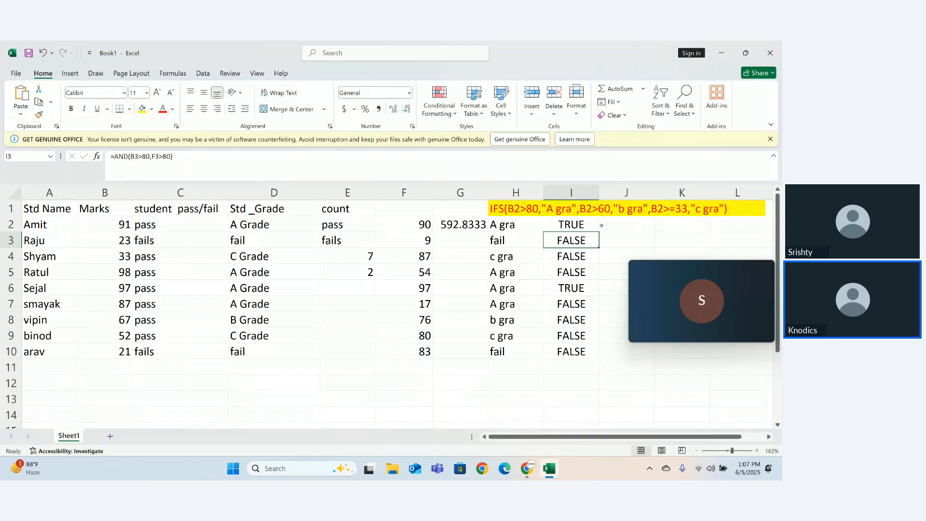
pyautogui.press('Up')
pyautogui.moveTo(598, 232); pyautogui.dragTo(599, 359)
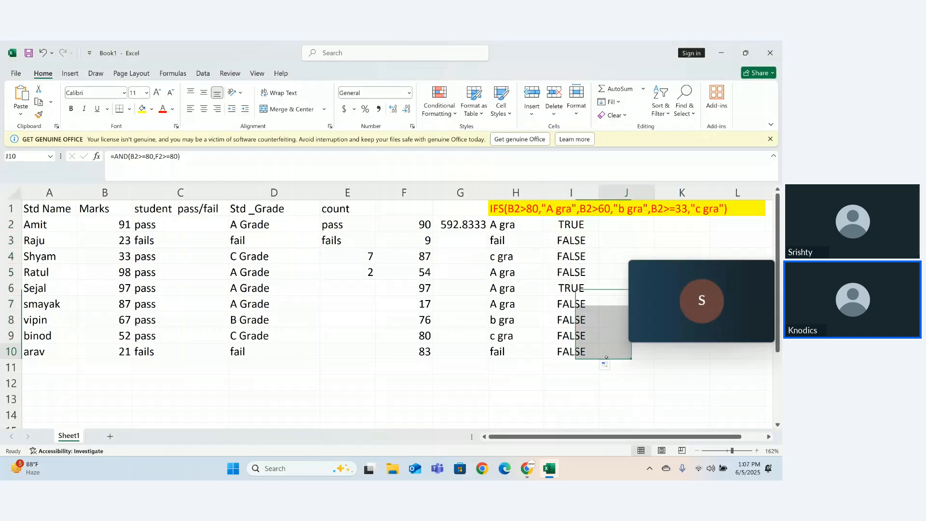
# Examine the AND results in column I and the marks in B2:B10.
pyautogui.moveTo(555, 225); pyautogui.dragTo(562, 304)
pyautogui.click(563, 304)
pyautogui.click(561, 288)
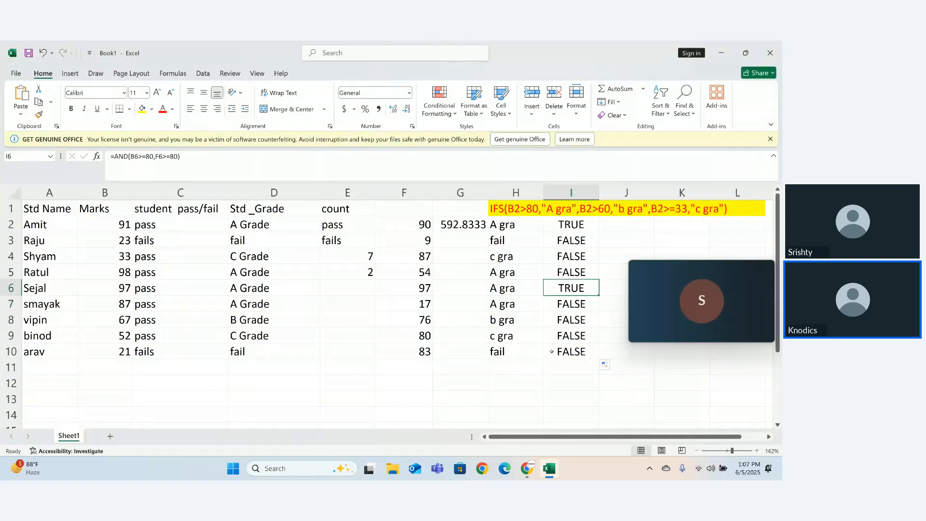
pyautogui.click(553, 366)
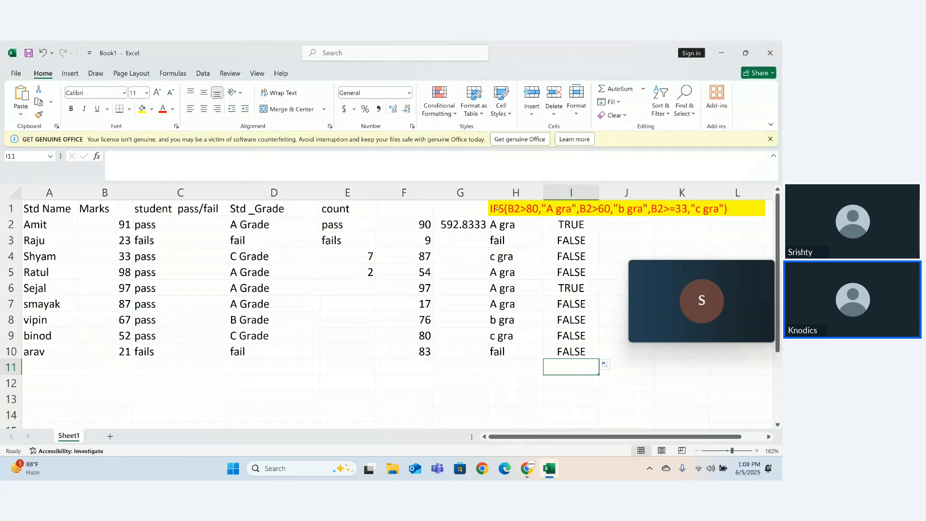
pyautogui.click(175, 369)
pyautogui.click(172, 394)
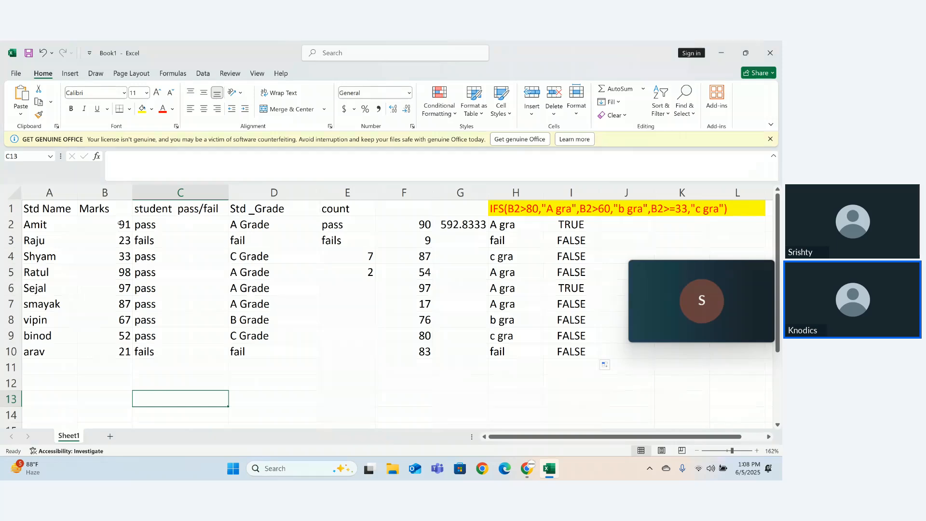
pyautogui.moveTo(120, 224); pyautogui.dragTo(125, 352)
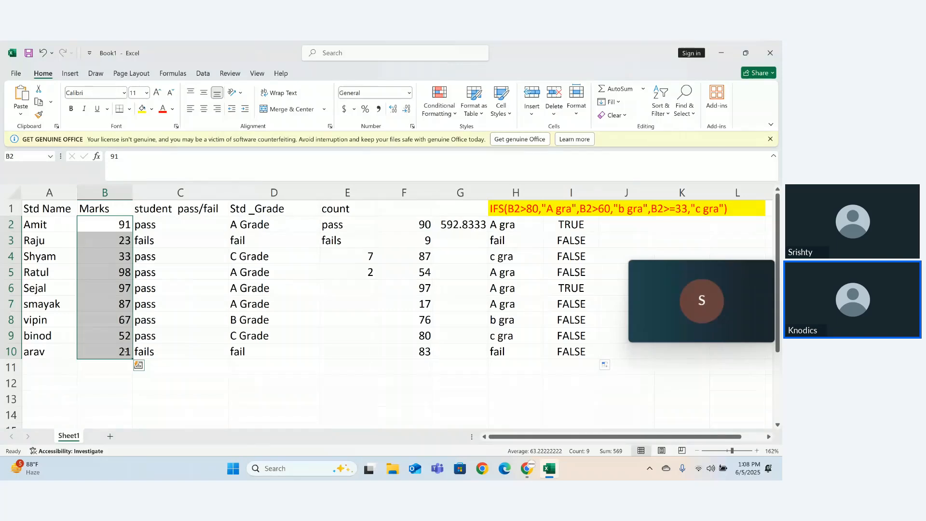
pyautogui.click(125, 352)
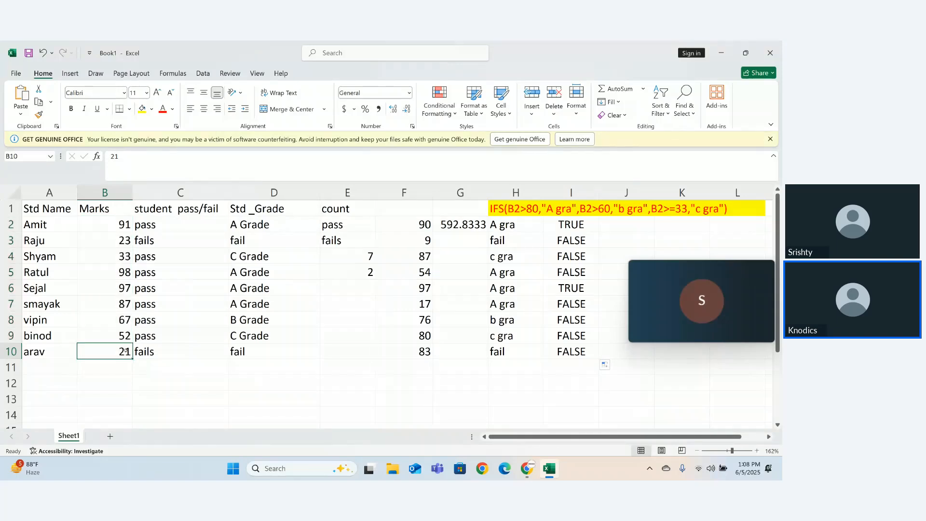
# Enter the formula =AVERAGEIF(B2:B10,">") in B12.
pyautogui.click(125, 379)
pyautogui.write('=')
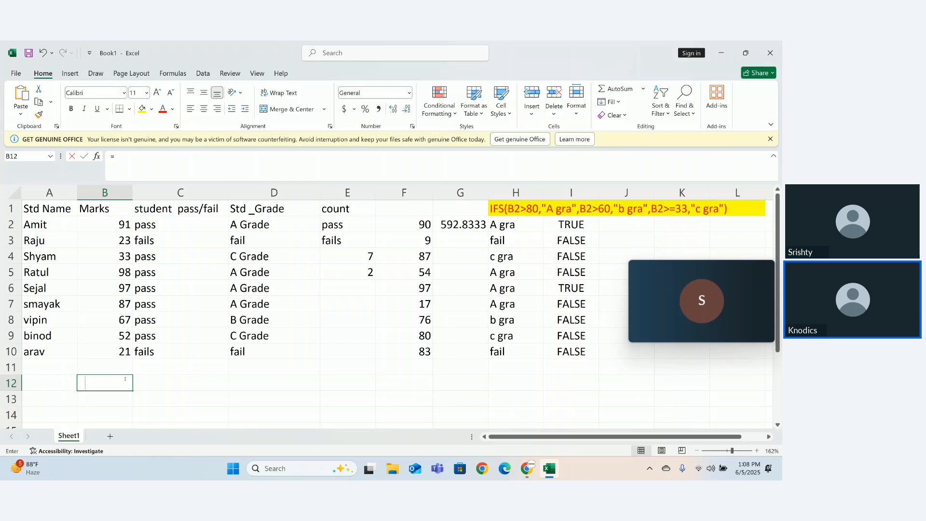
pyautogui.write('Av')
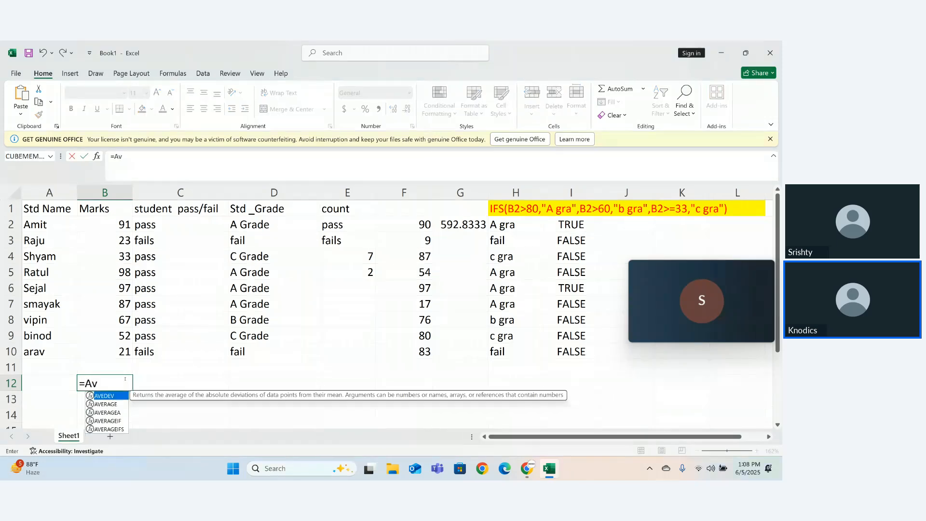
pyautogui.press('Down')
pyautogui.press('Down')
pyautogui.press('Down')
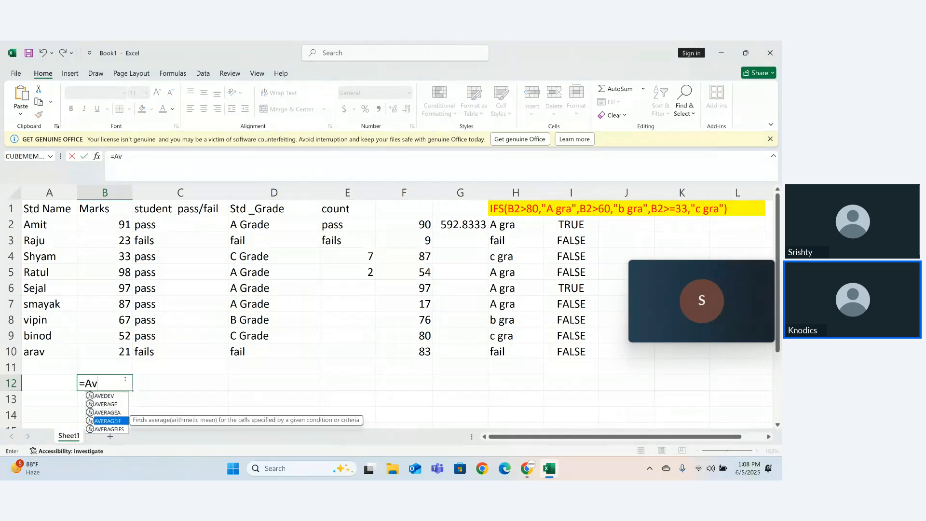
pyautogui.press('Tab')
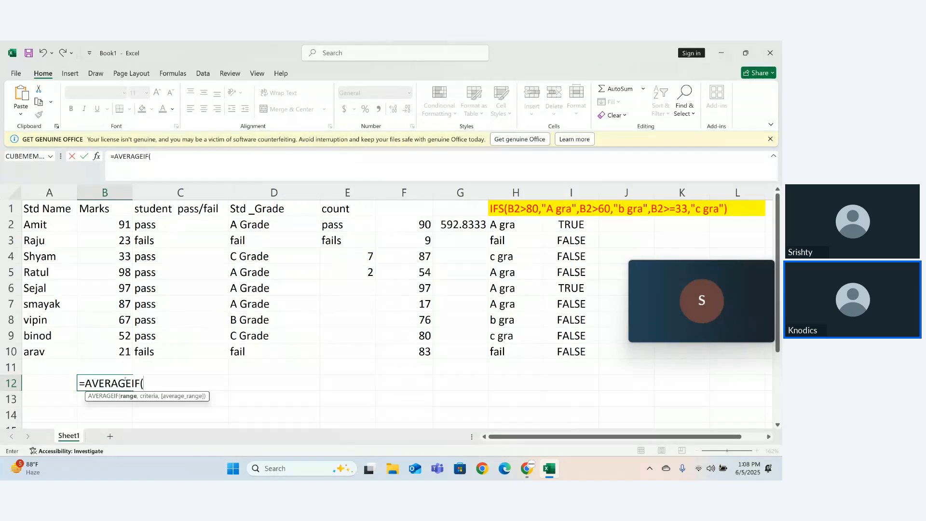
pyautogui.press('BackSpace')
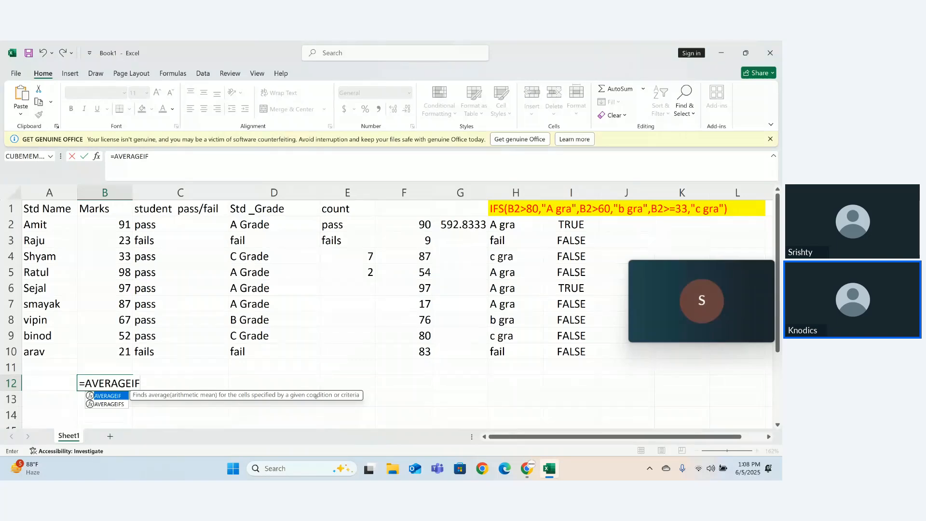
pyautogui.write('(')
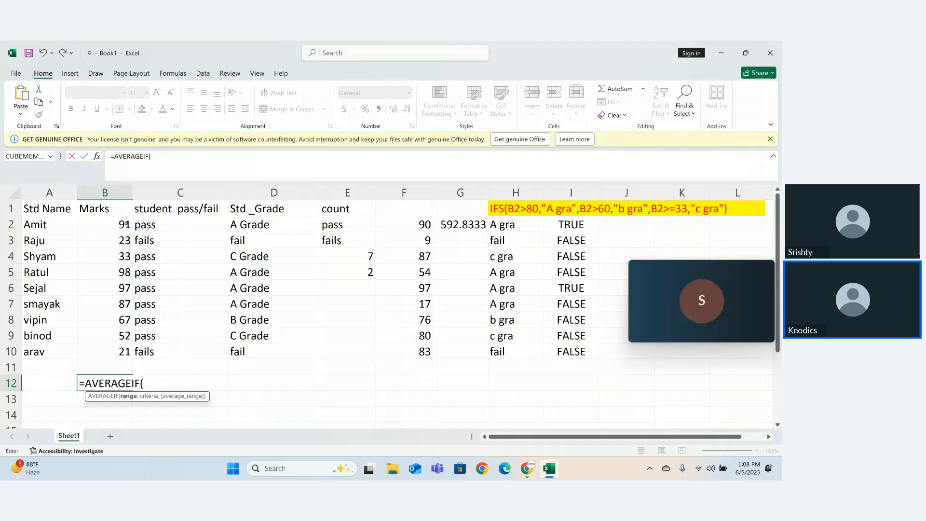
pyautogui.moveTo(125, 224); pyautogui.dragTo(124, 351)
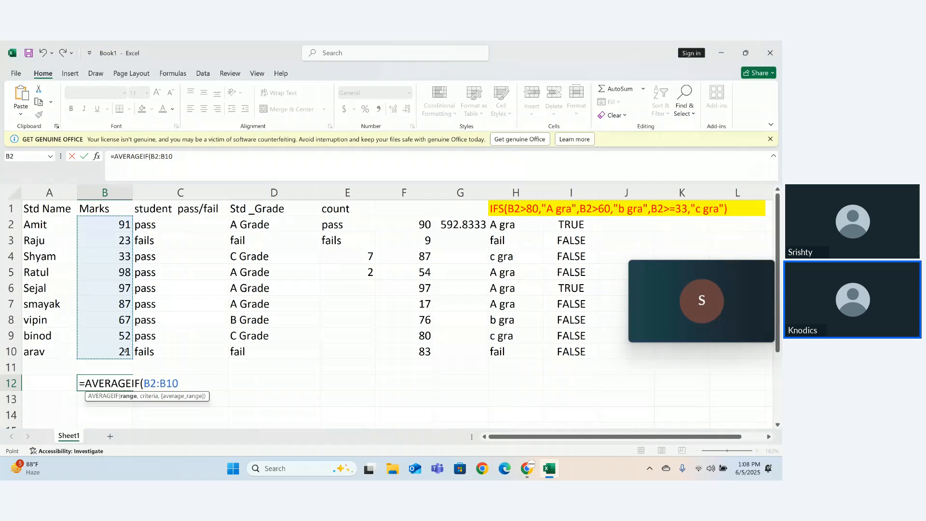
pyautogui.write(',">')
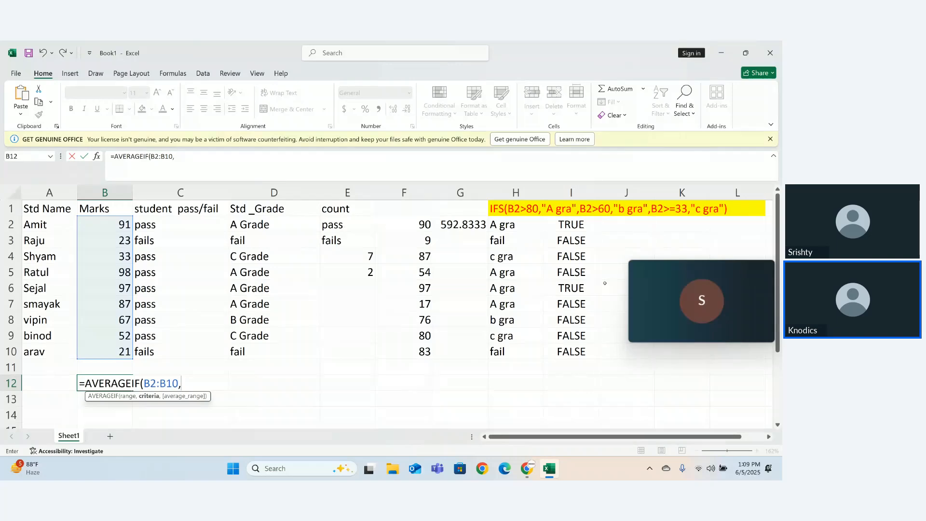
pyautogui.write('">"')
pyautogui.press('Left')
# Enter 69 in A12.
pyautogui.write('6')
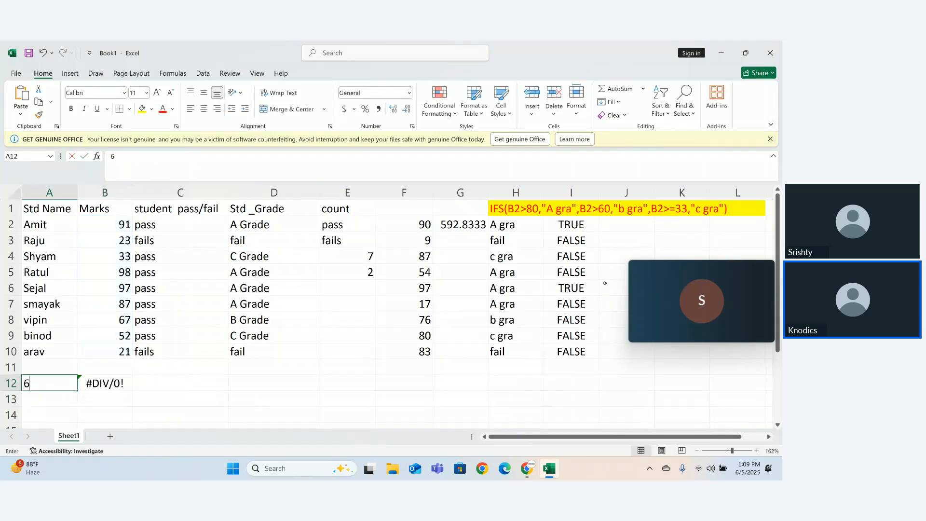
pyautogui.write('9')
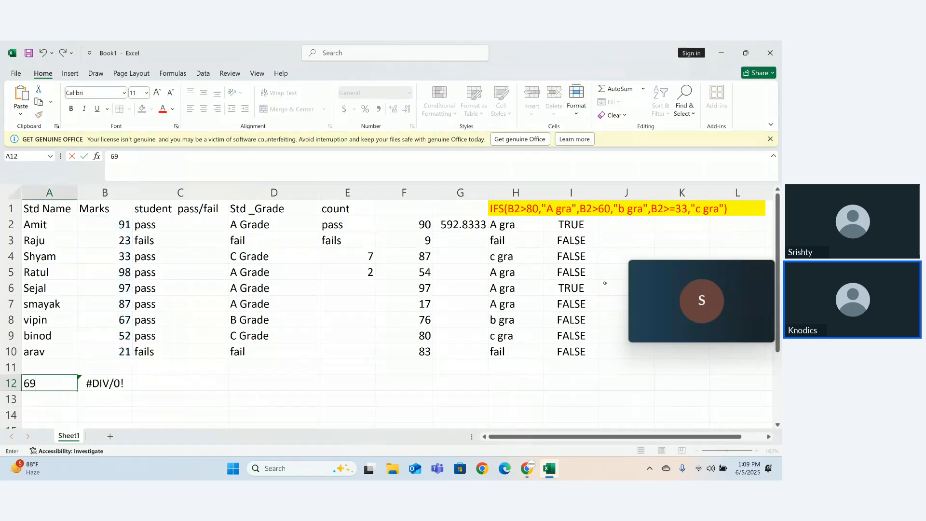
pyautogui.press('Return')
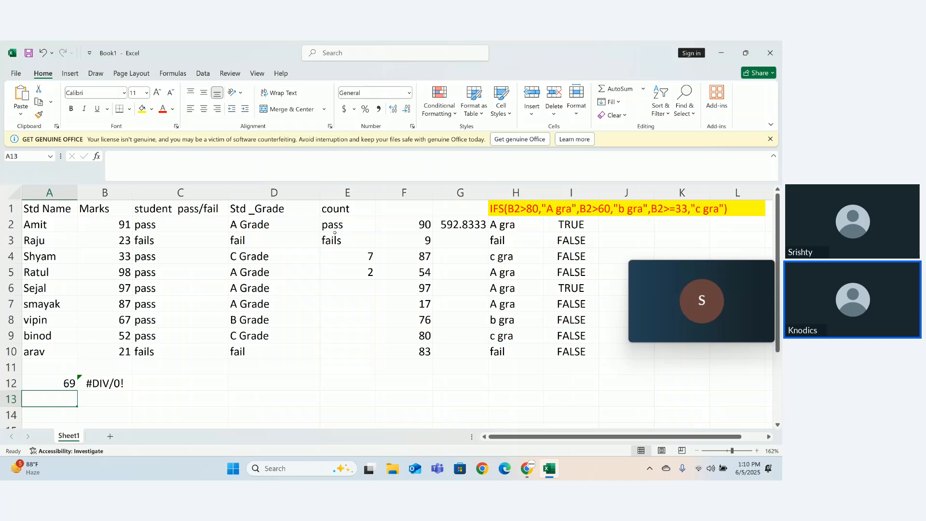
# Complete the AVERAGEIF criterion in B12 as ">90".
pyautogui.doubleClick(105, 386)
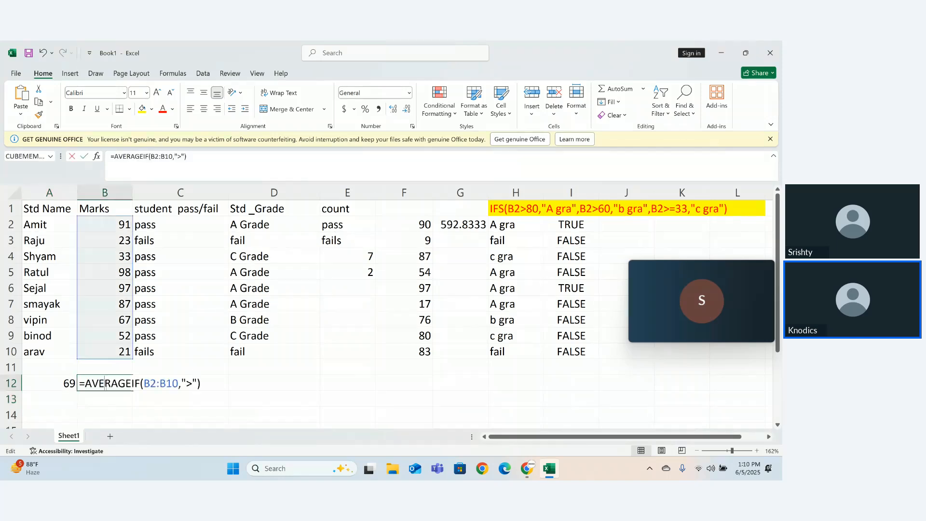
pyautogui.click(195, 385)
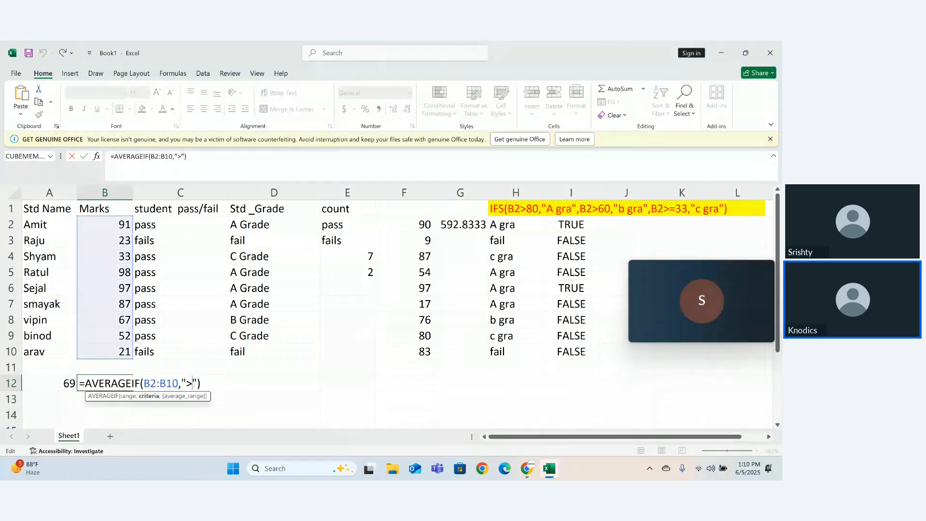
pyautogui.write('90')
pyautogui.press('Return')
# Clear the contents of A12.
pyautogui.doubleClick(68, 385)
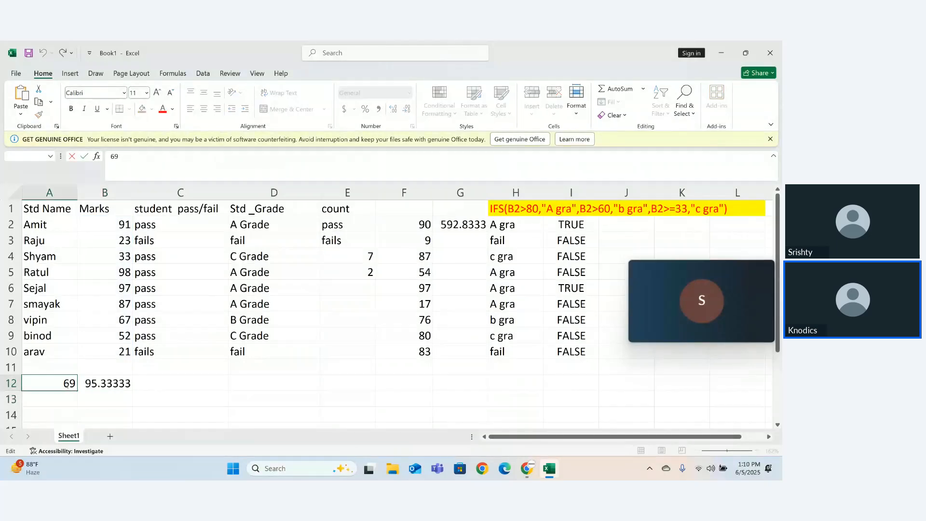
pyautogui.press('BackSpace')
pyautogui.press('BackSpace')
pyautogui.press('Return')
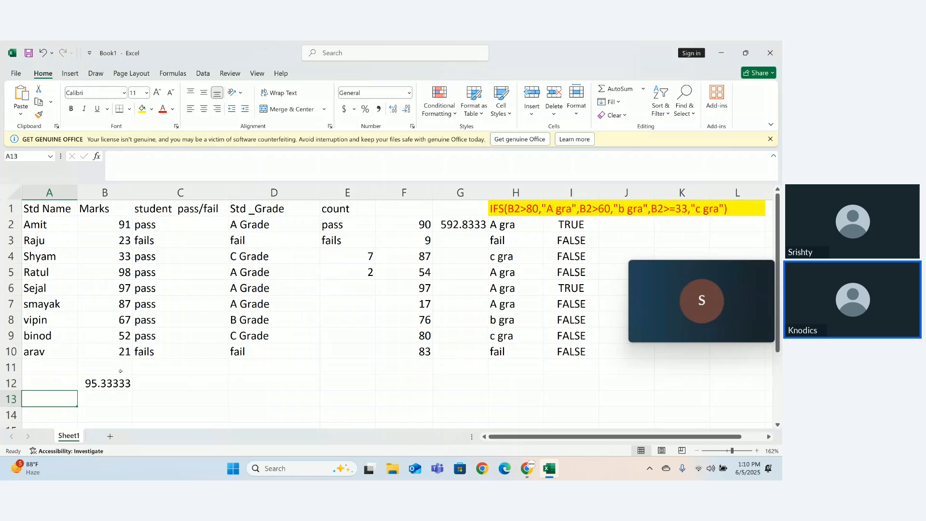
# Try to add 60 as the average_range argument of the AVERAGEIF formula in B12.
pyautogui.click(120, 382)
pyautogui.doubleClick(119, 383)
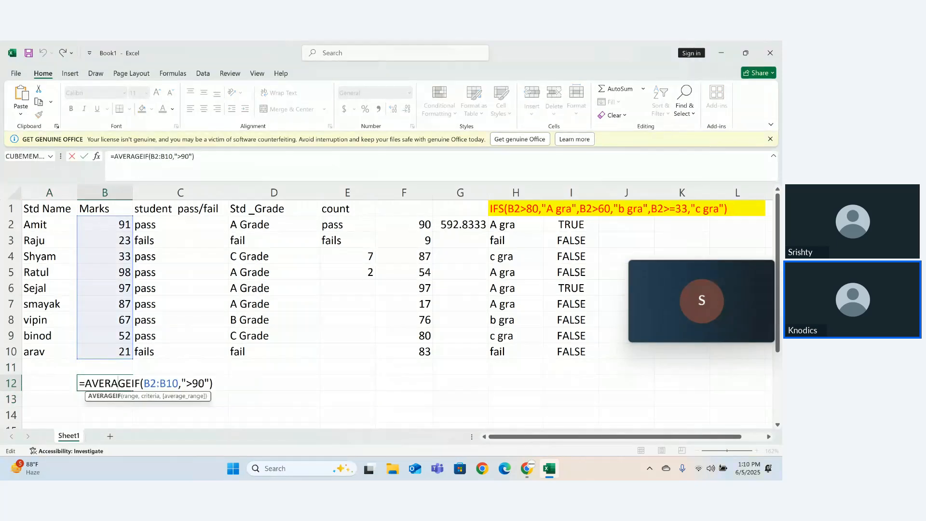
pyautogui.click(203, 383)
pyautogui.write(',')
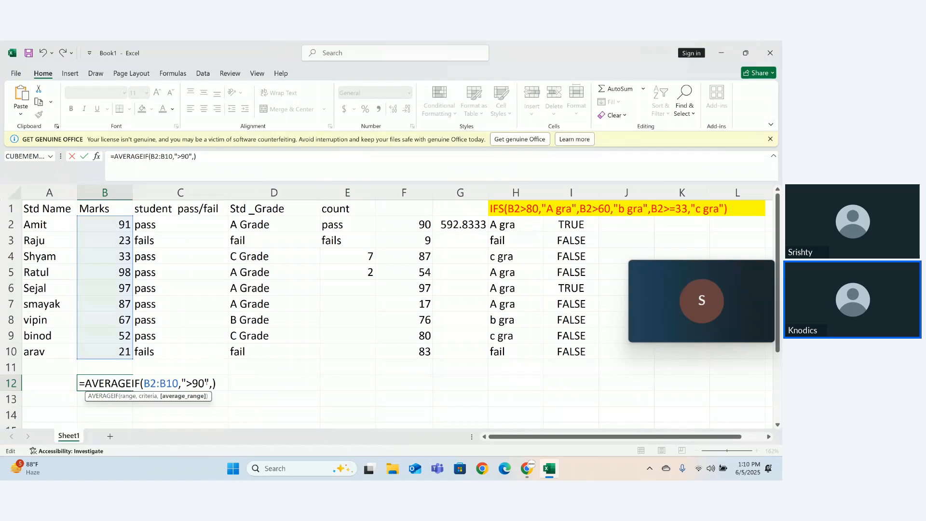
pyautogui.write('6')
pyautogui.press('BackSpace')
pyautogui.write('60')
pyautogui.press('Return')
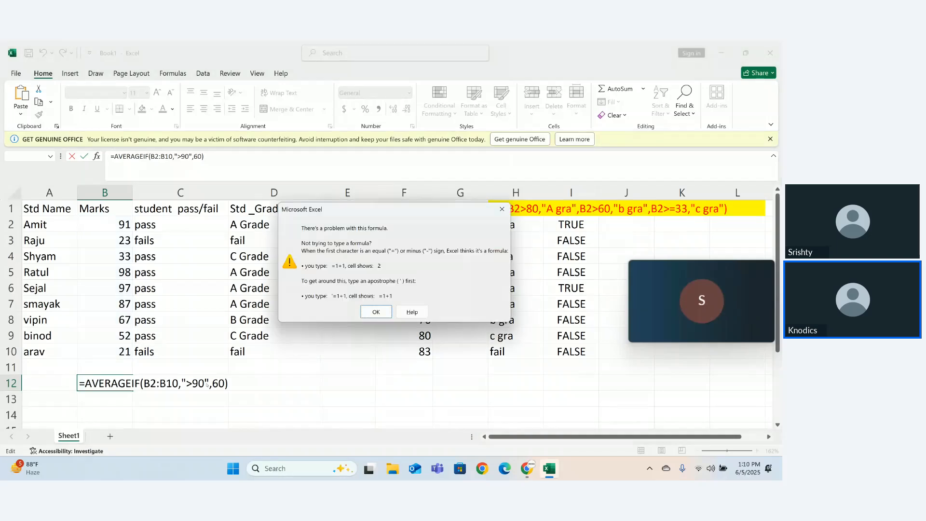
pyautogui.click(376, 312)
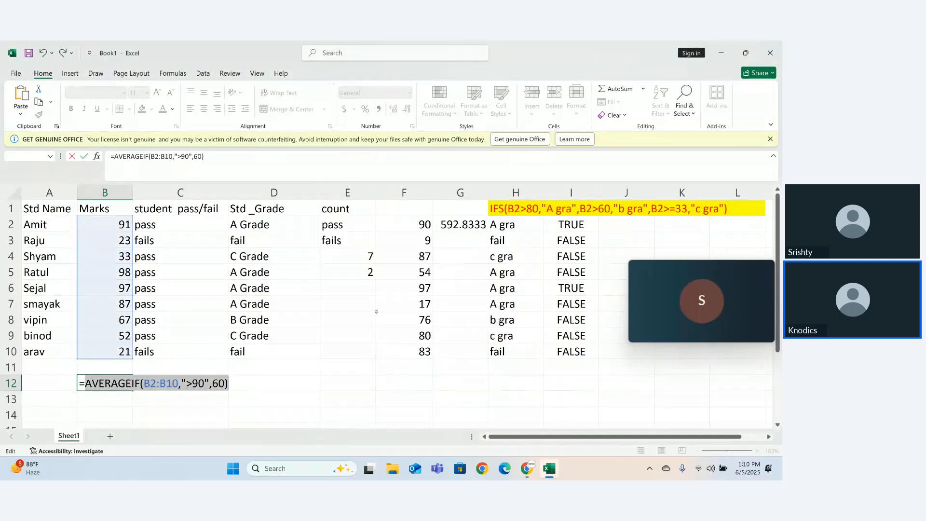
# Remove all arguments from the AVERAGEIF formula in B12, leaving =AVERAGEIF().
pyautogui.click(226, 383)
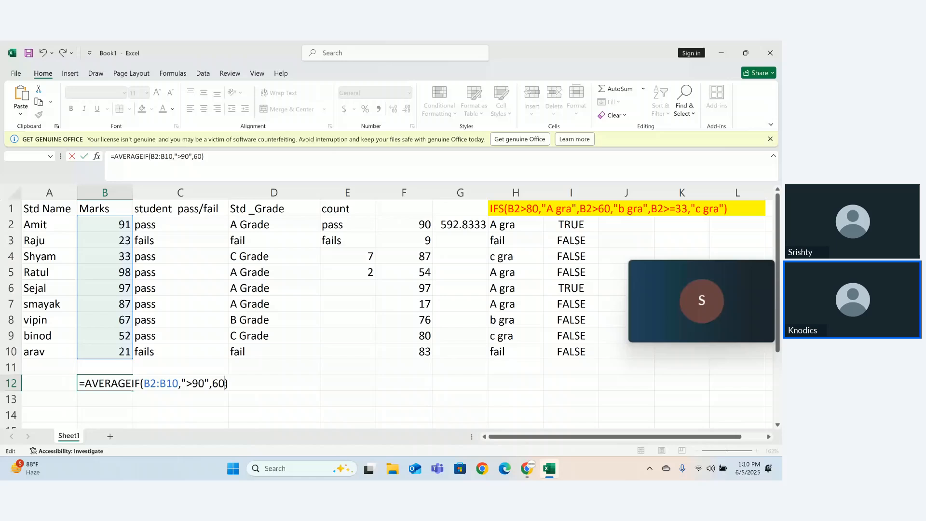
pyautogui.press('BackSpace')
pyautogui.press('BackSpace')
pyautogui.press('BackSpace')
pyautogui.press('BackSpace')
pyautogui.press('BackSpace')
pyautogui.press('BackSpace')
pyautogui.press('BackSpace')
pyautogui.press('BackSpace')
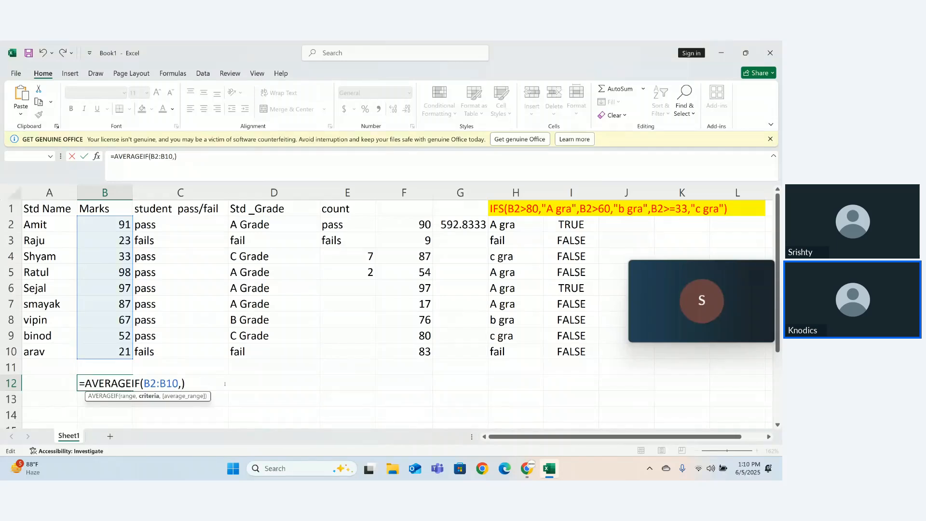
pyautogui.press('BackSpace')
pyautogui.press('BackSpace')
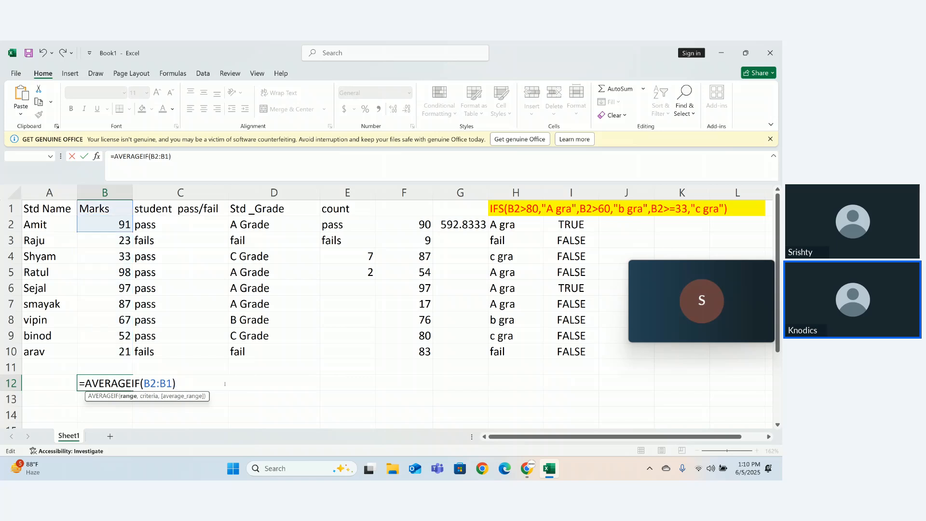
pyautogui.press('BackSpace')
pyautogui.press('BackSpace')
pyautogui.press('BackSpace')
pyautogui.press('BackSpace')
pyautogui.press('BackSpace')
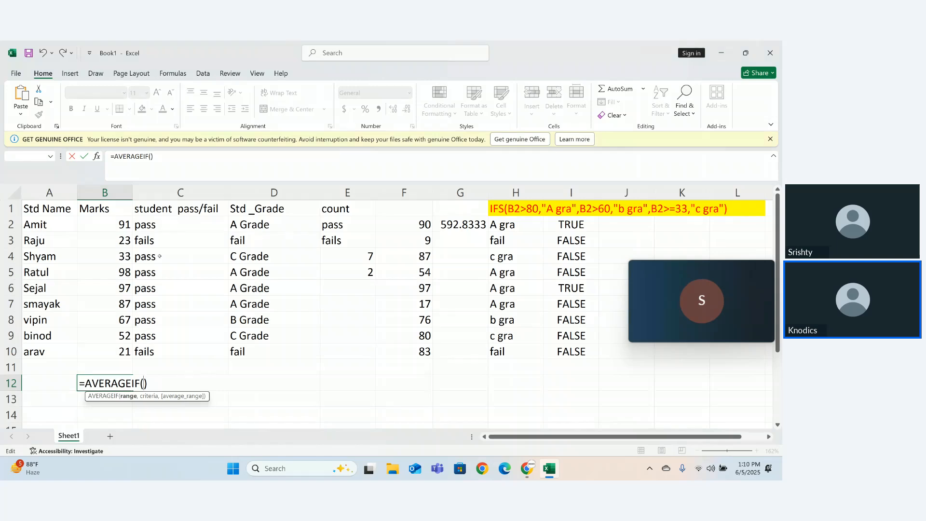
# Try the marks B2:B10 as the AVERAGEIF range in B12 and remove the reference again.
pyautogui.click(119, 231)
pyautogui.moveTo(118, 241); pyautogui.dragTo(119, 358)
pyautogui.write(',')
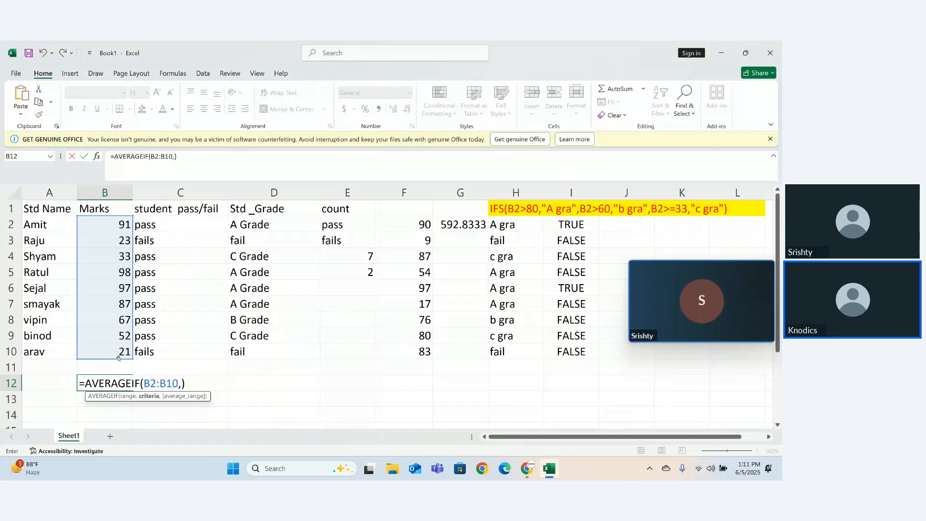
pyautogui.write(',')
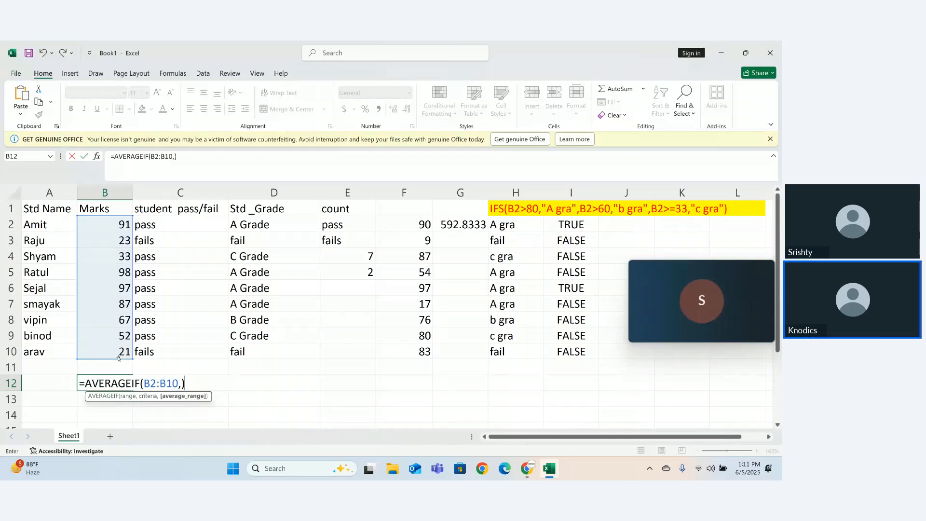
pyautogui.press('BackSpace')
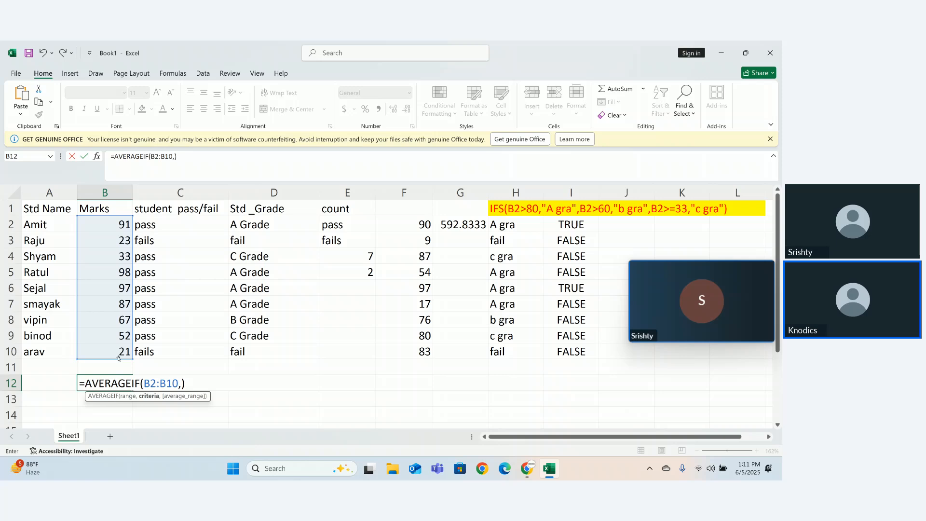
pyautogui.press('BackSpace')
pyautogui.press('BackSpace')
pyautogui.press('BackSpace')
pyautogui.press('BackSpace')
pyautogui.press('BackSpace')
pyautogui.press('BackSpace')
pyautogui.press('BackSpace')
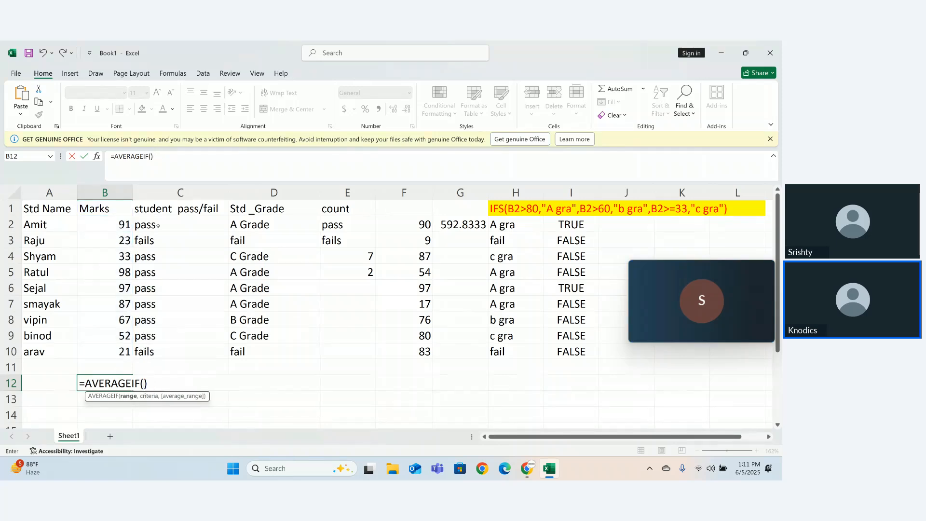
# Try the pass/fail results C2:C10 as the AVERAGEIF range in B12 and remove the reference again.
pyautogui.moveTo(158, 225); pyautogui.dragTo(161, 345)
pyautogui.write(',')
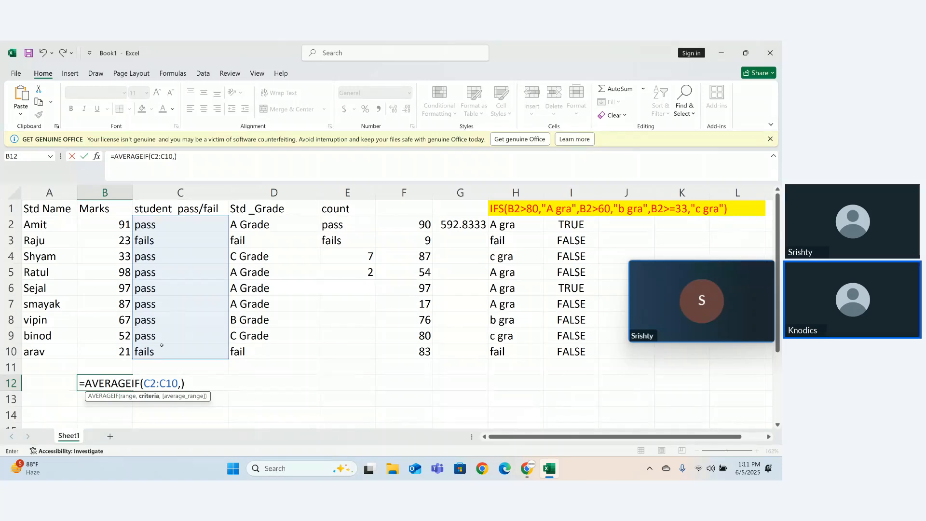
pyautogui.press('BackSpace')
pyautogui.press('BackSpace')
pyautogui.press('BackSpace')
pyautogui.press('BackSpace')
pyautogui.press('BackSpace')
pyautogui.press('BackSpace')
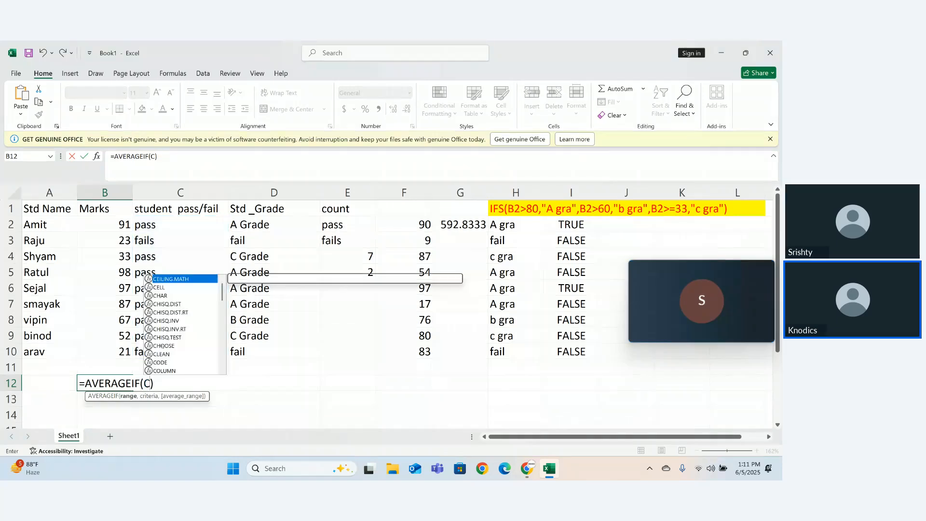
pyautogui.press('BackSpace')
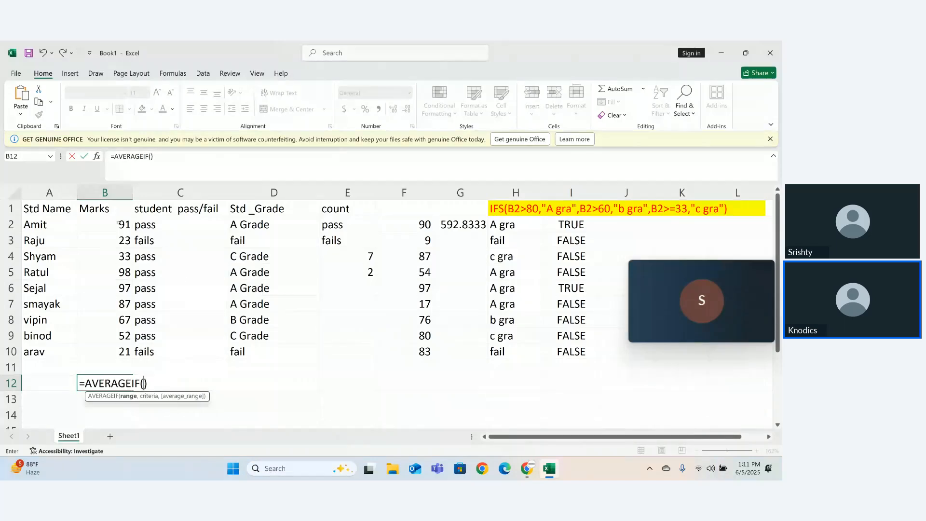
# Complete the AVERAGEIF formula in B12 with the marks B2:B10 as range and C2:C10="pass" as criteria.
pyautogui.moveTo(119, 223); pyautogui.dragTo(115, 348)
pyautogui.write(',')
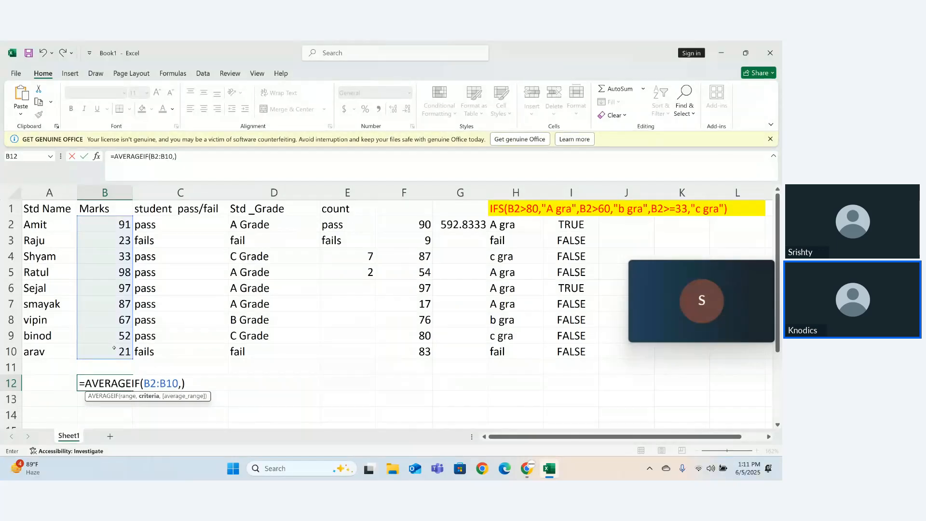
pyautogui.click(152, 225)
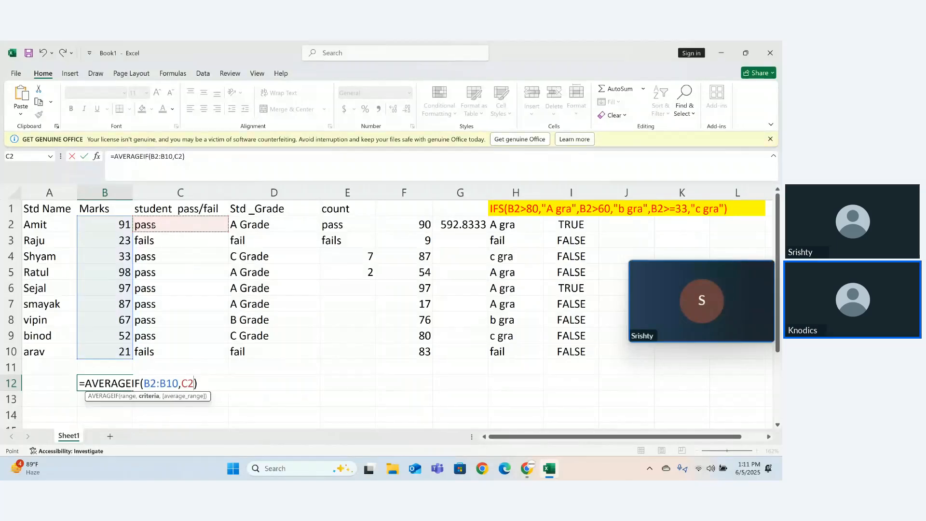
pyautogui.moveTo(152, 352); pyautogui.dragTo(152, 352)
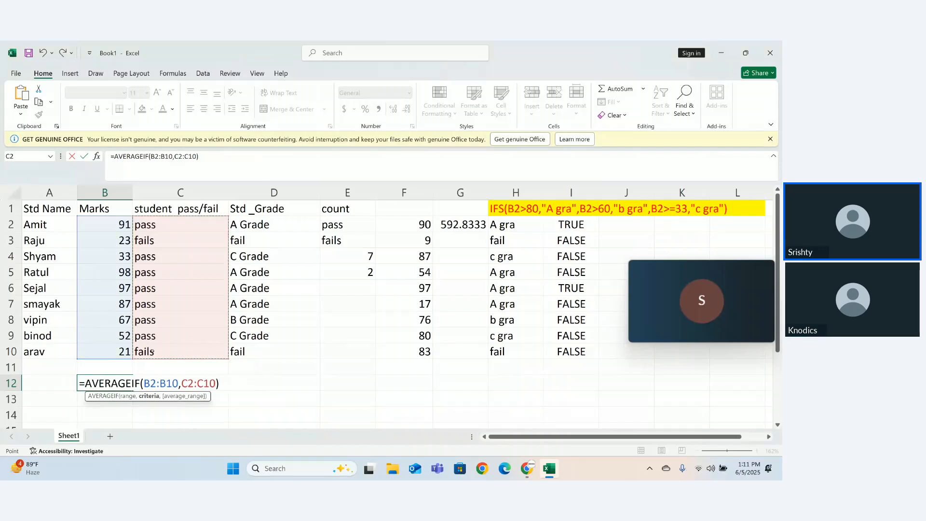
pyautogui.write(',')
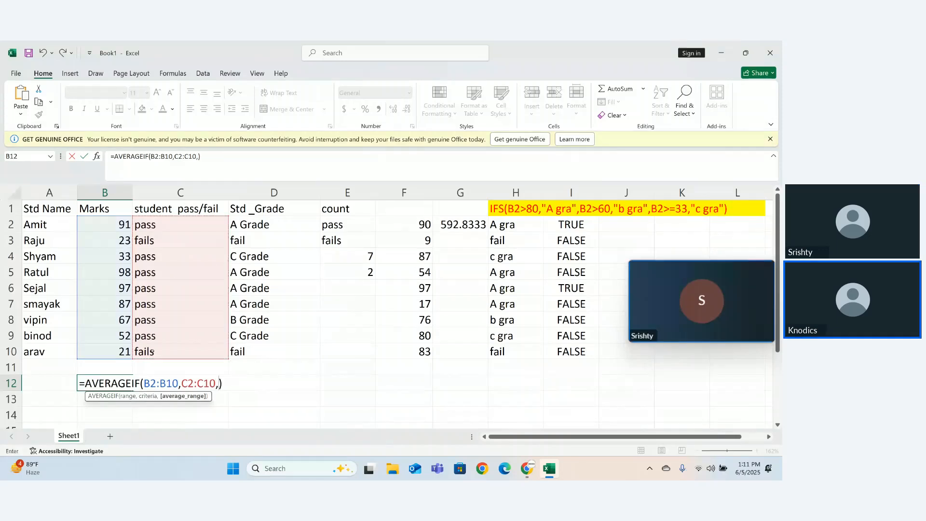
pyautogui.press('BackSpace')
pyautogui.write('=')
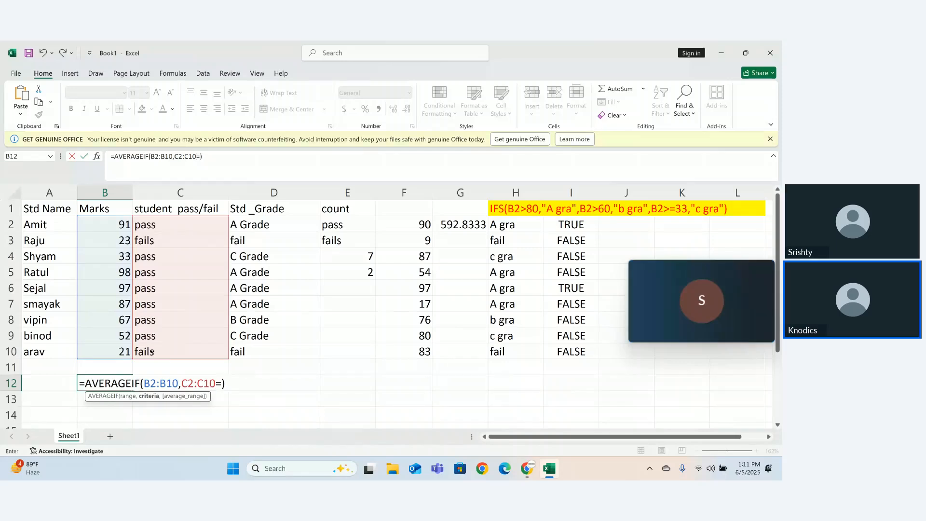
pyautogui.write('"pass"')
pyautogui.press('Return')
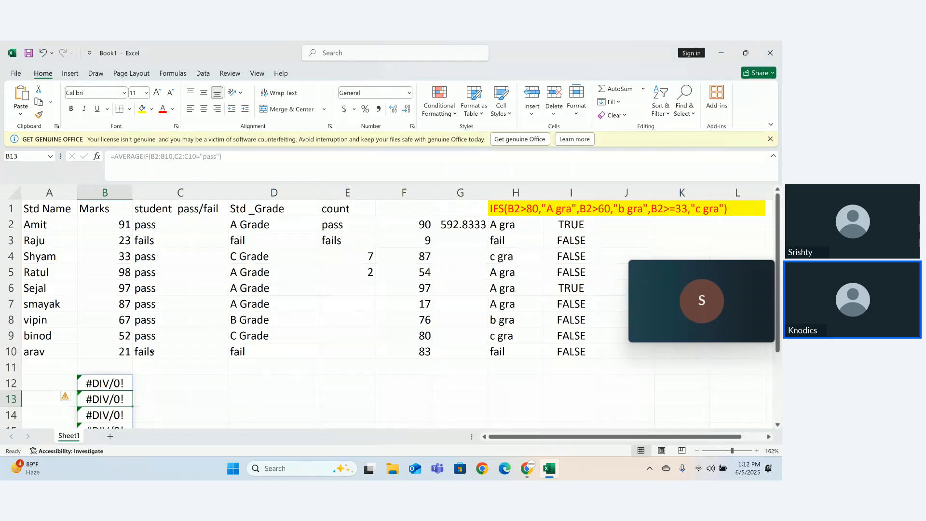
# Try removing the criteria C2:C10="pass" from the AVERAGEIF formula in B12 and undo the removal.
pyautogui.click(104, 384)
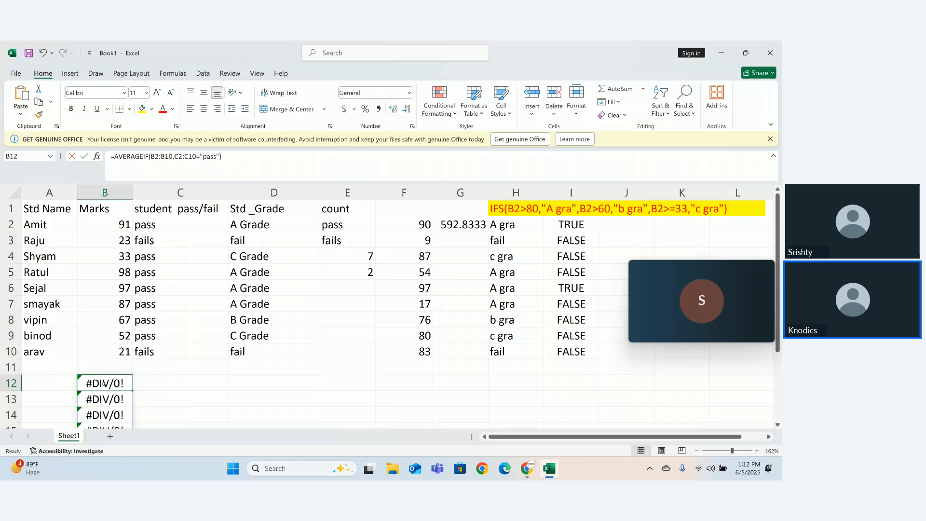
pyautogui.doubleClick(104, 383)
pyautogui.moveTo(144, 384); pyautogui.dragTo(215, 384)
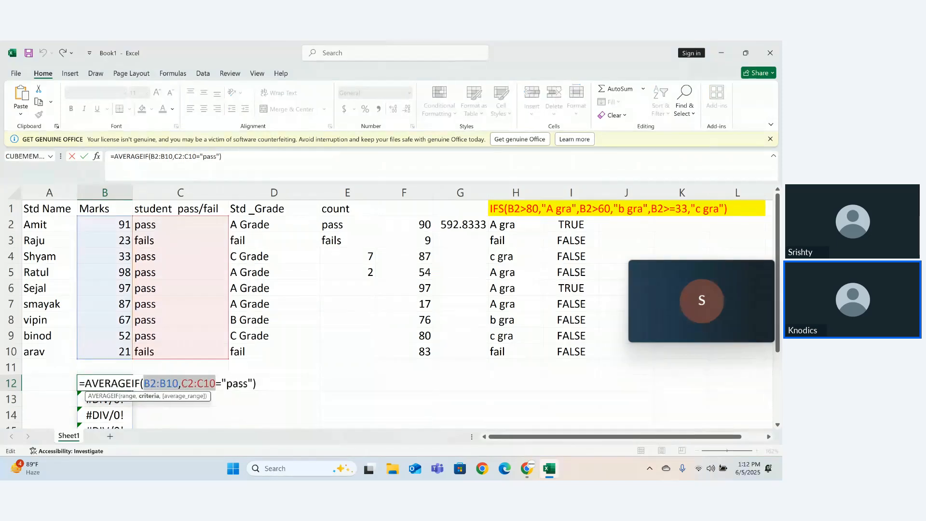
pyautogui.click(184, 385)
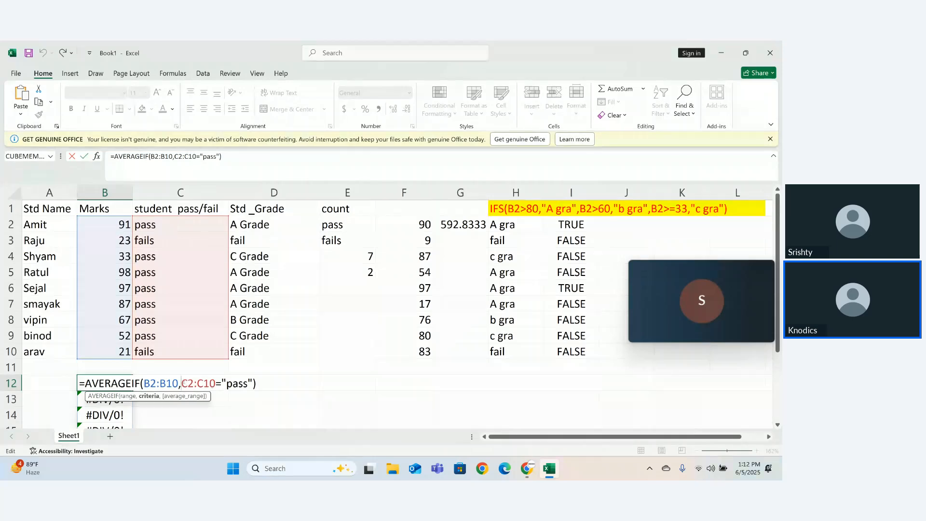
pyautogui.moveTo(183, 383); pyautogui.dragTo(251, 386)
pyautogui.press('BackSpace')
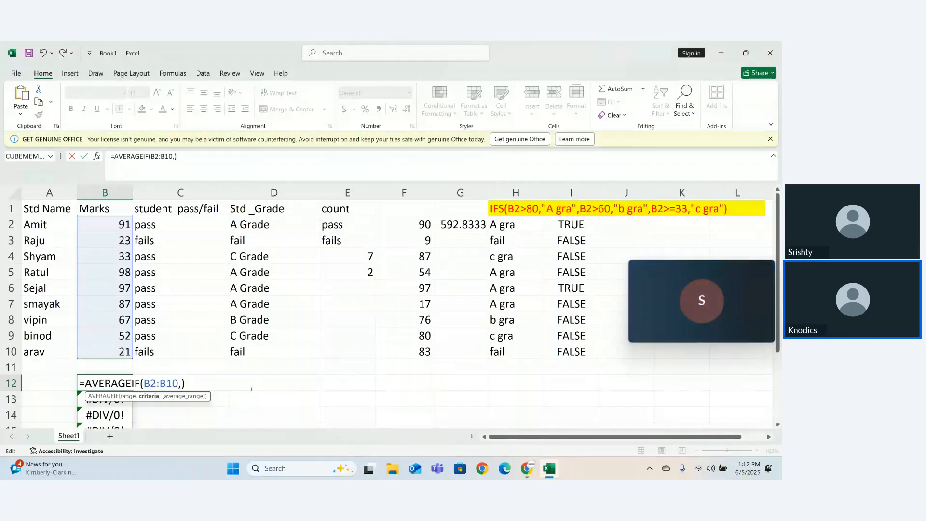
pyautogui.write('z')
pyautogui.hotkey('ctrl', 'z')
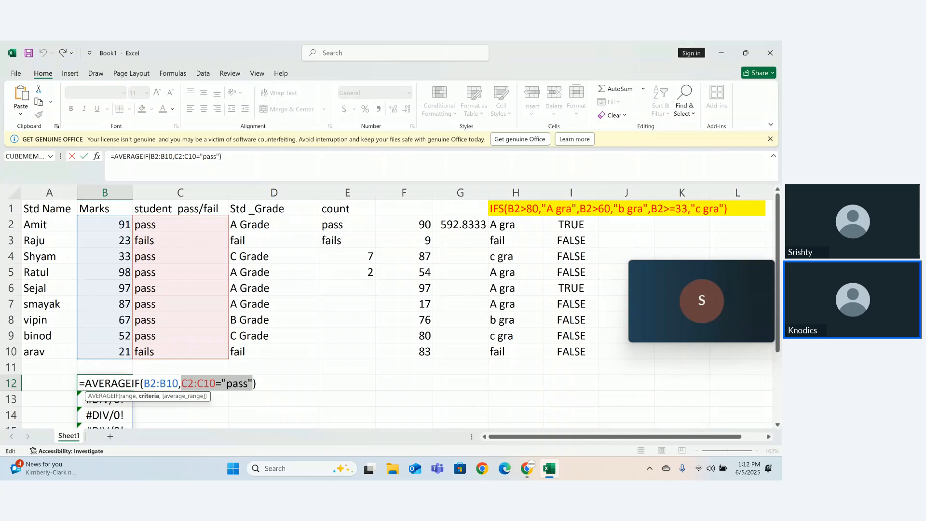
# Try a double equals sign before "pass" in the B12 criteria and accept the suggested formula correction.
pyautogui.click(222, 380)
pyautogui.write('=')
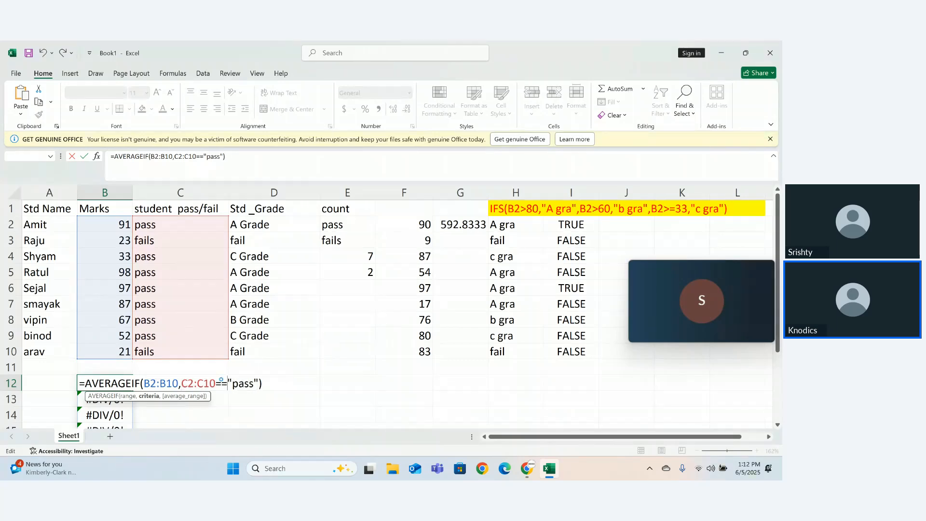
pyautogui.press('Return')
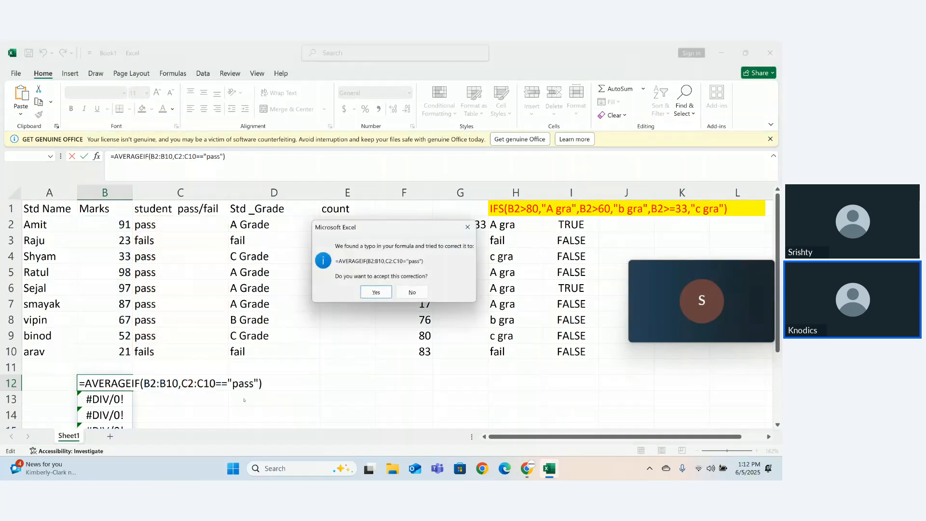
pyautogui.click(375, 291)
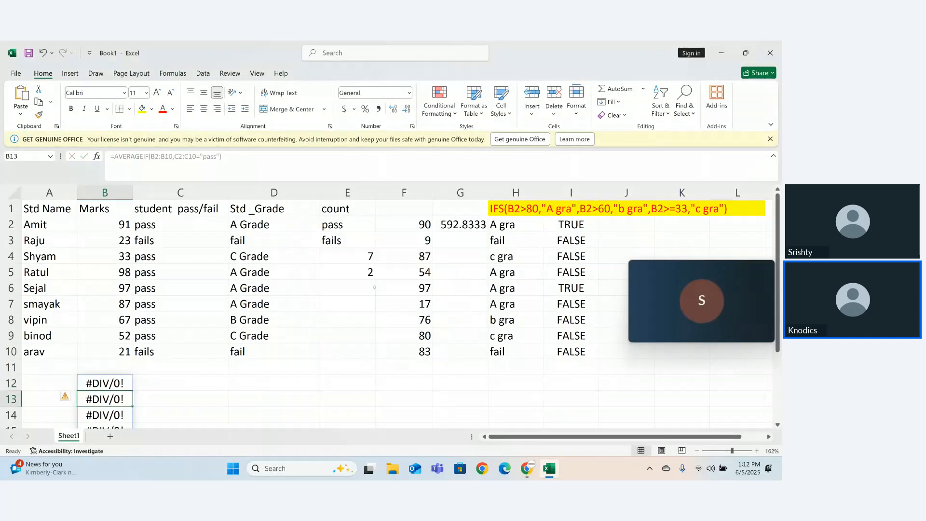
# Begin a formula in C12 with AVERAGEA and shorten the function name to =AVERAGE.
pyautogui.click(164, 393)
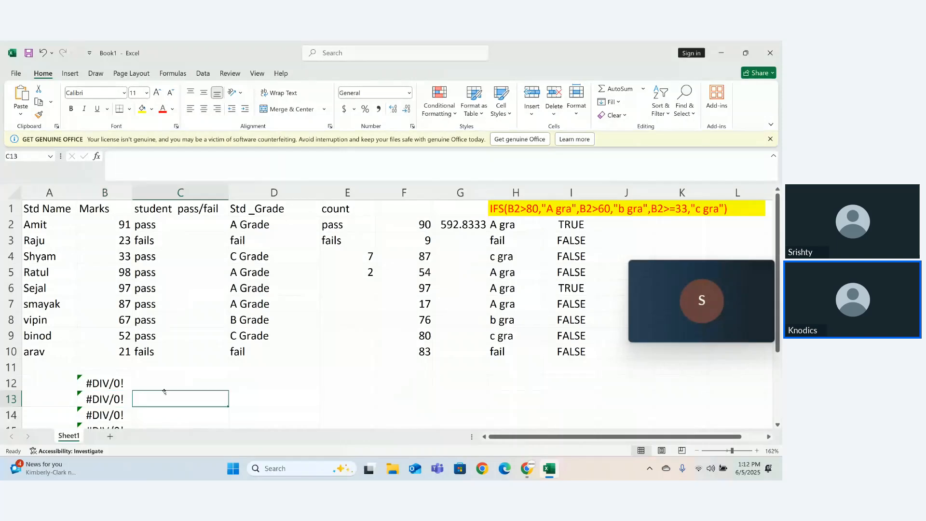
pyautogui.click(162, 377)
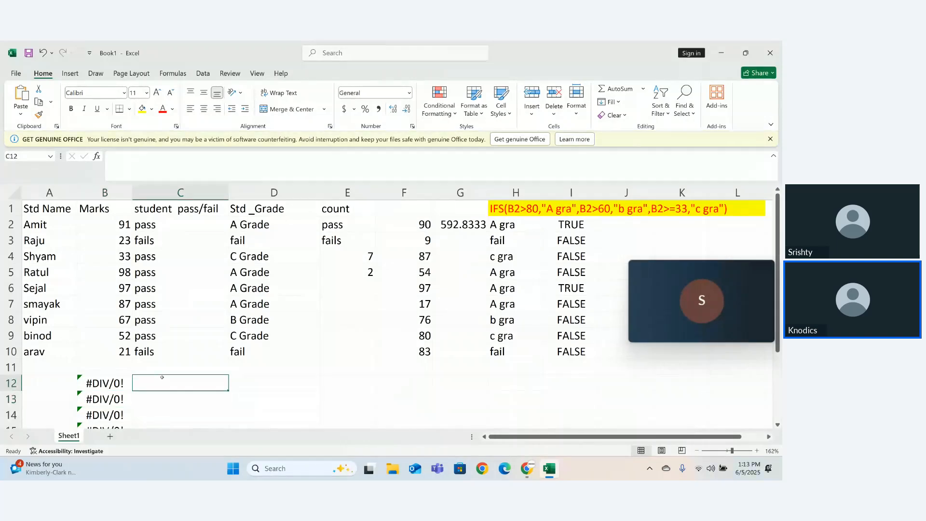
pyautogui.write('=av')
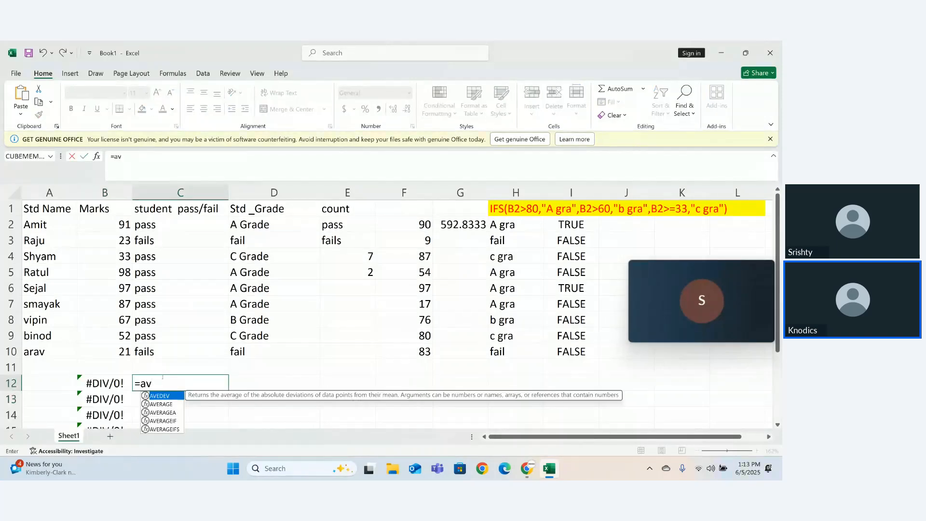
pyautogui.press('Down')
pyautogui.press('Down')
pyautogui.press('Tab')
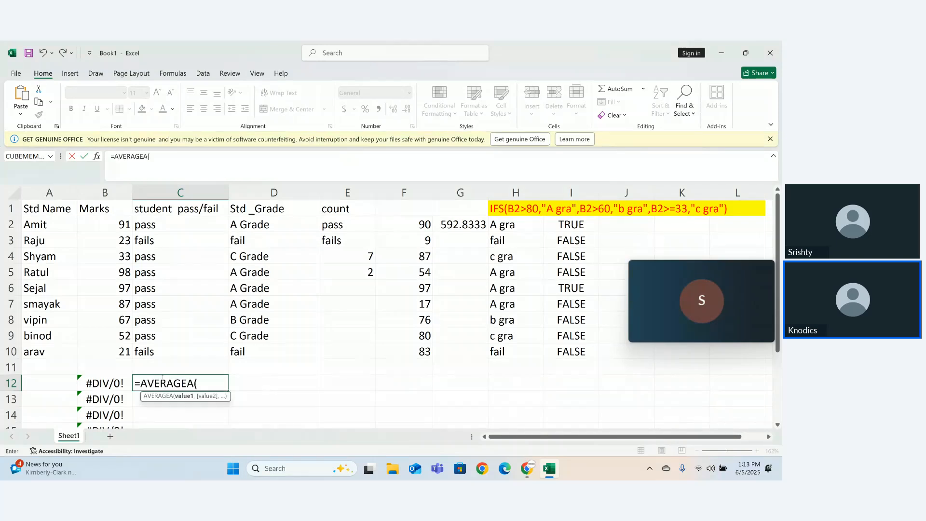
pyautogui.press('BackSpace')
pyautogui.press('BackSpace')
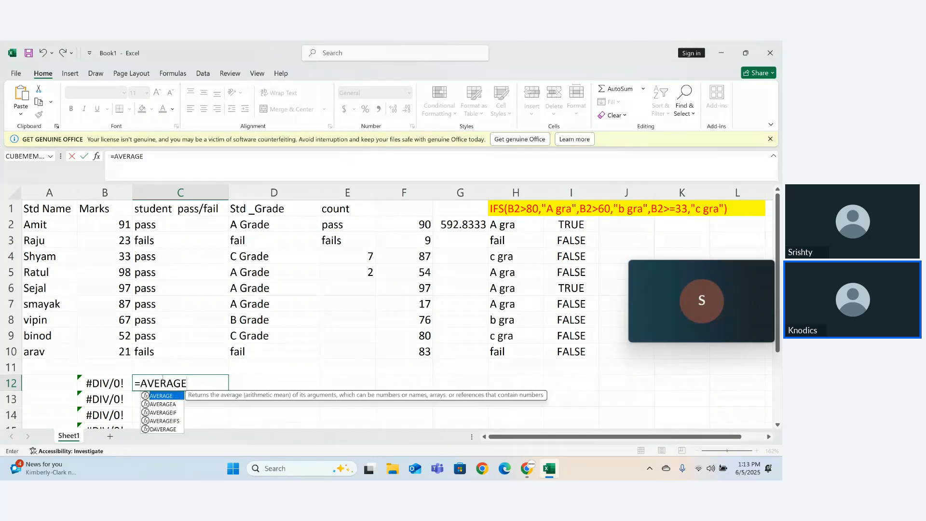
# Extend the function name in C12 to AVERAGEIF and open its argument list.
pyautogui.press('Down')
pyautogui.press('Down')
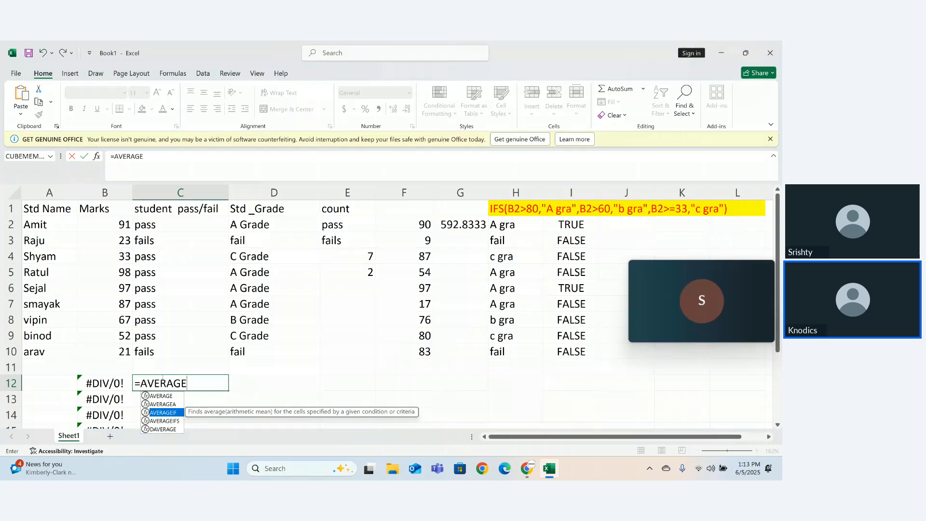
pyautogui.write('I')
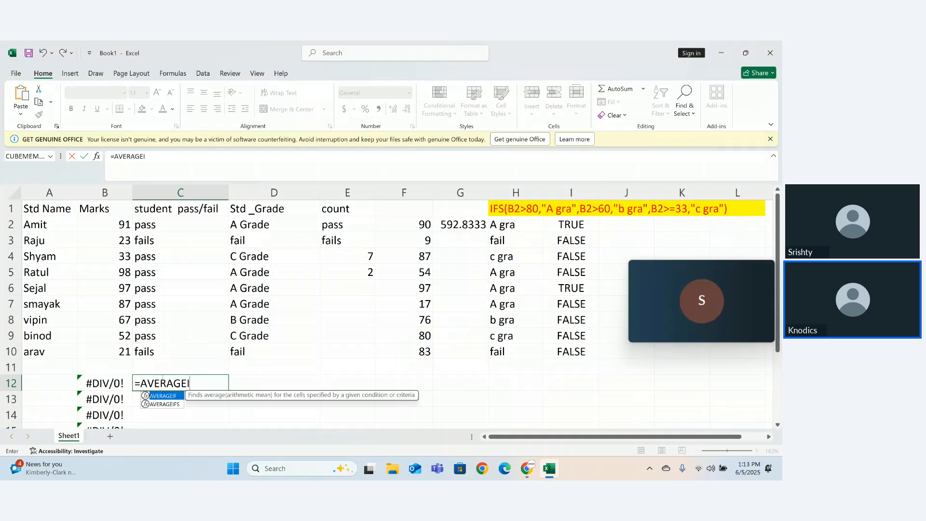
pyautogui.press('Right')
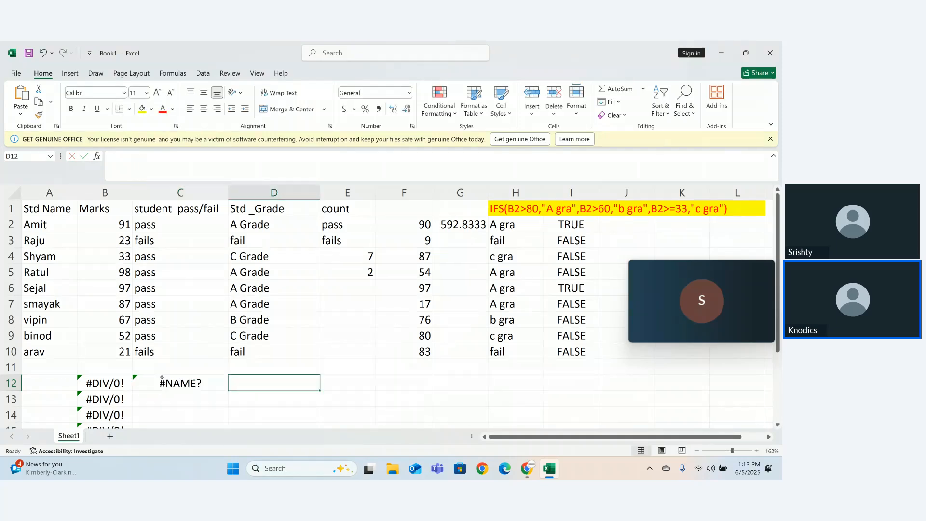
pyautogui.click(170, 384)
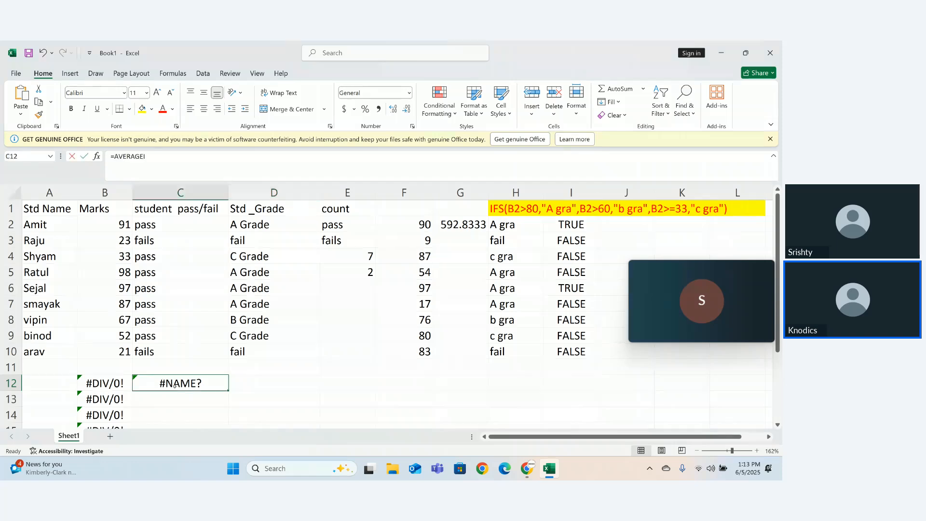
pyautogui.doubleClick(175, 384)
pyautogui.write('f')
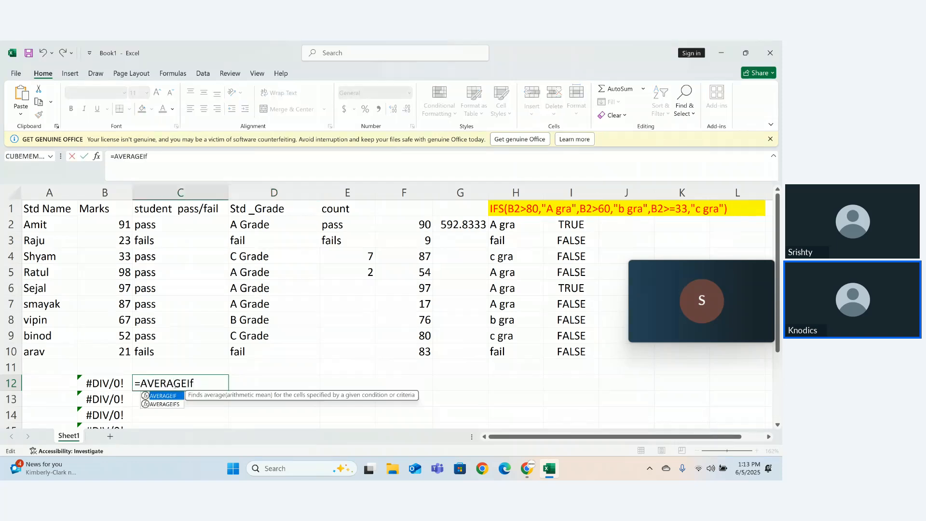
pyautogui.press('Tab')
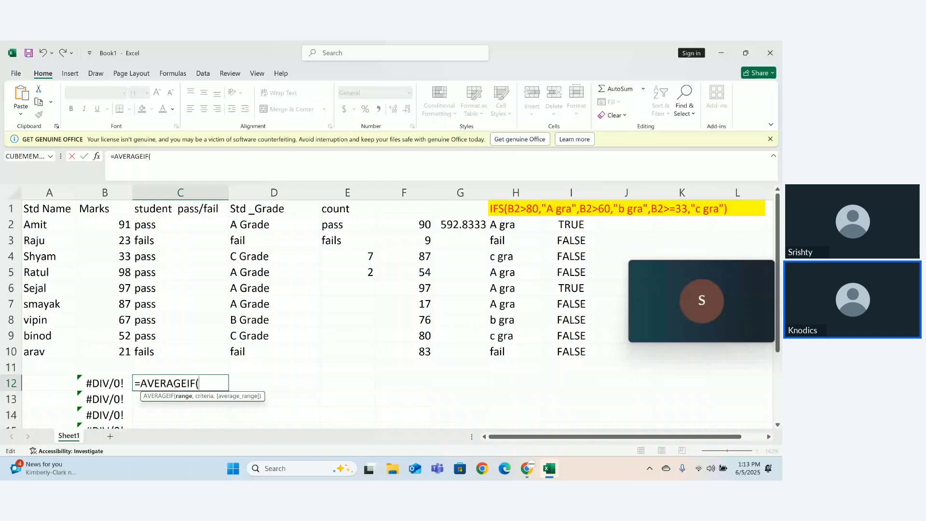
# Set the marks B2:B10 as the AVERAGEIF range in C12 and the first student's name in quotes as criteria.
pyautogui.moveTo(112, 227); pyautogui.dragTo(109, 347)
pyautogui.write(',')
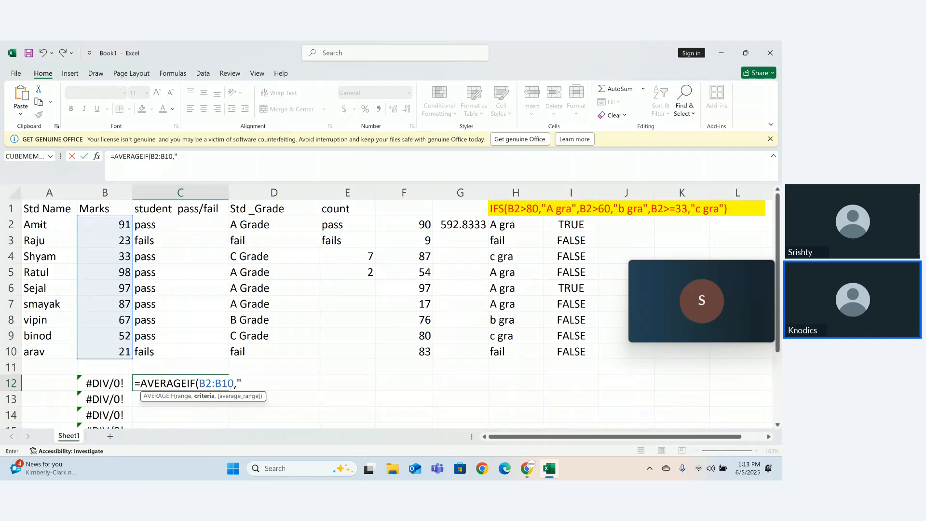
pyautogui.write('"Amit",')
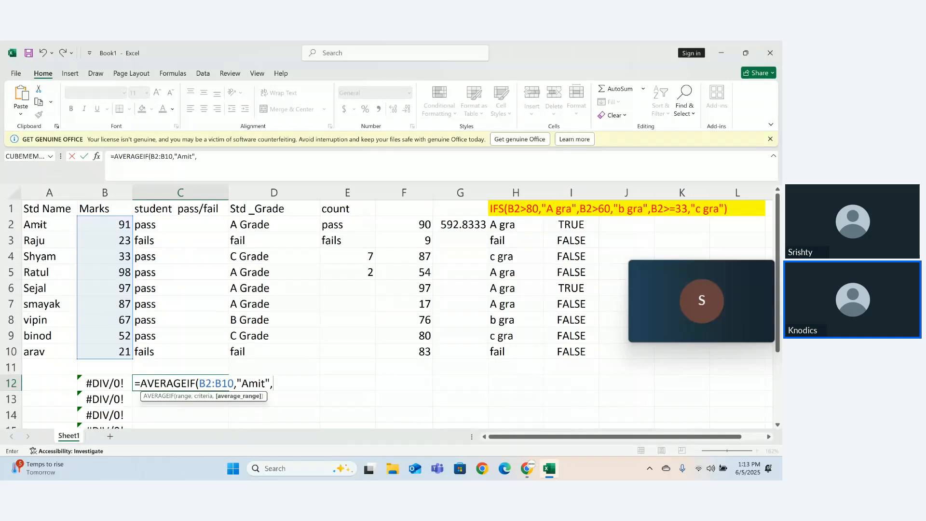
# Try the student names A2:A10 as the average_range in C12 and remove the reference again.
pyautogui.moveTo(39, 225); pyautogui.dragTo(31, 352)
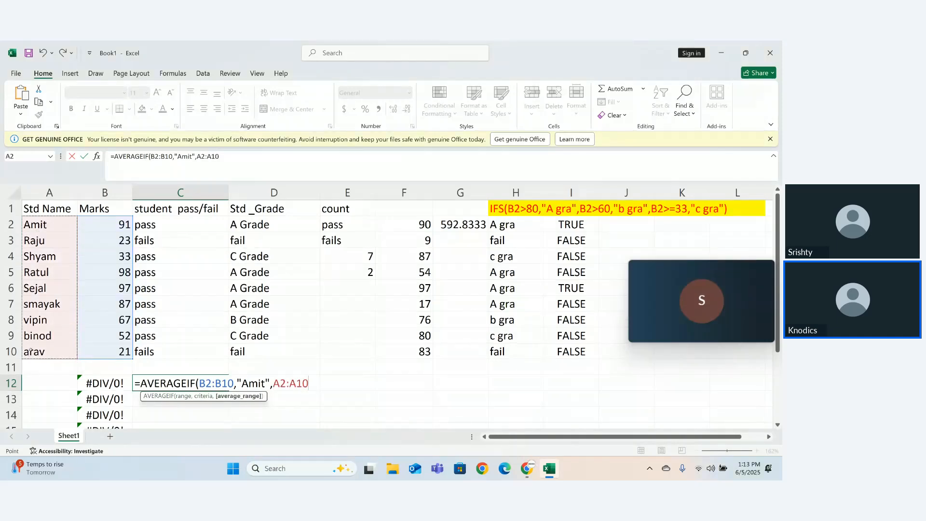
pyautogui.write(')')
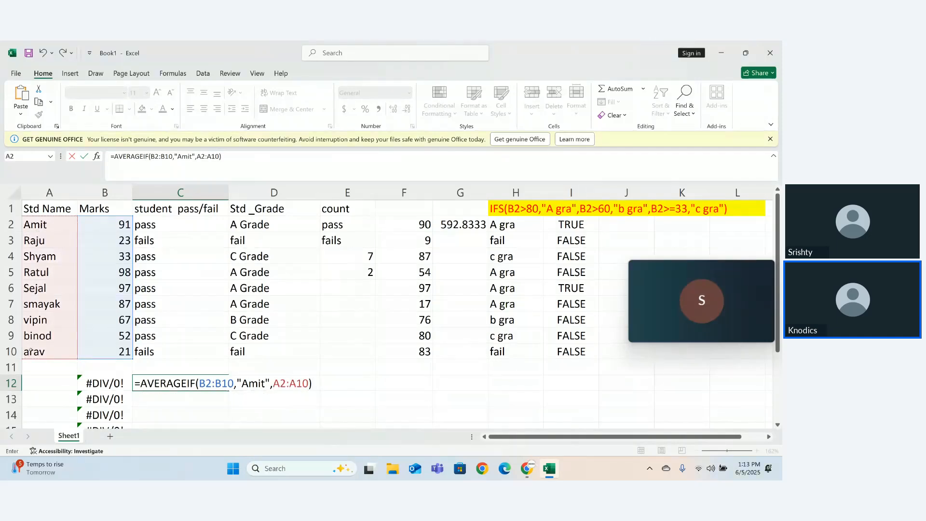
pyautogui.press('BackSpace')
pyautogui.press('BackSpace')
pyautogui.press('BackSpace')
pyautogui.press('BackSpace')
pyautogui.press('BackSpace')
pyautogui.press('BackSpace')
pyautogui.press('BackSpace')
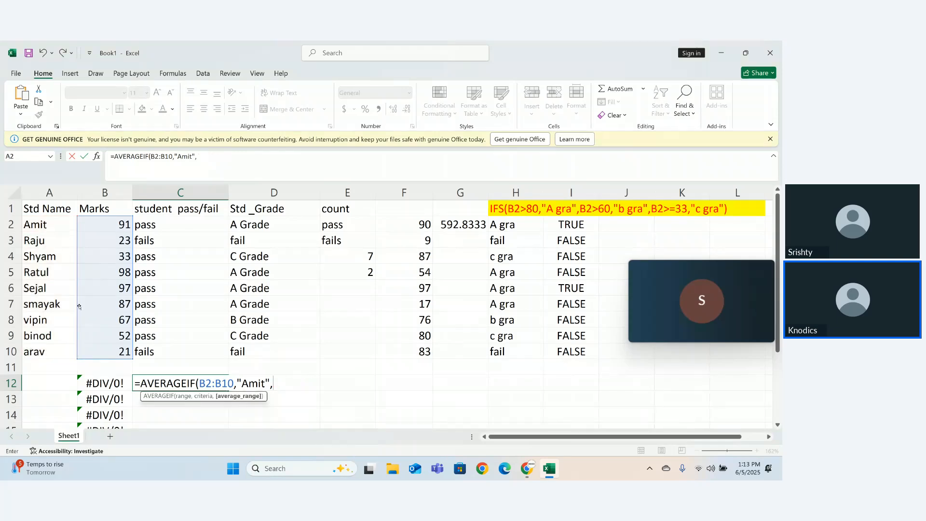
# Use the pass/fail results C2:C10 as the average_range in C12 and enter the AVERAGEIF formula.
pyautogui.moveTo(157, 231); pyautogui.dragTo(154, 349)
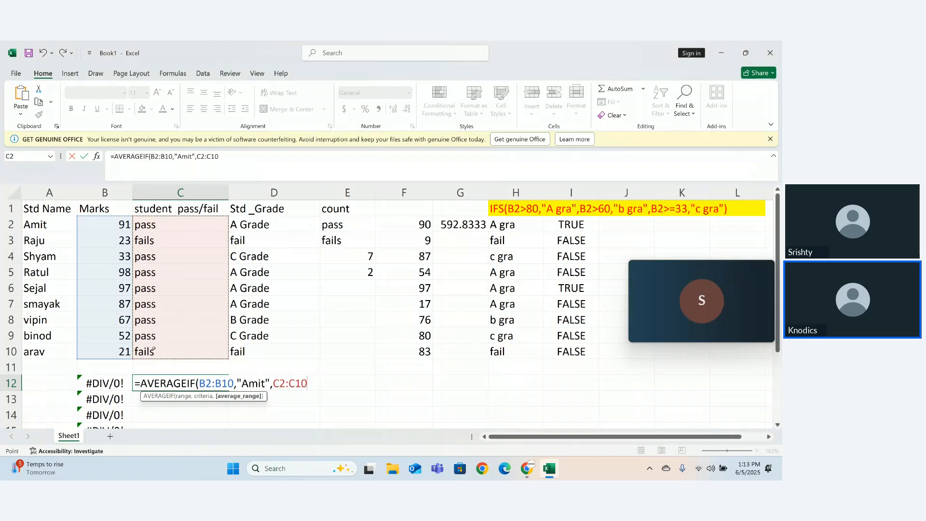
pyautogui.write(')')
pyautogui.press('Return')
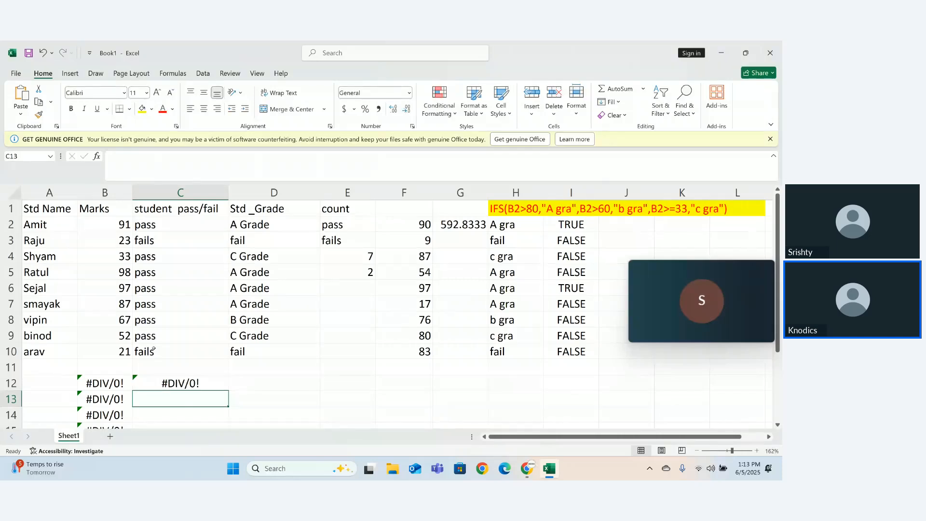
# Try the marks B2:B10 as the average_range of the AVERAGEIF formula in C12.
pyautogui.doubleClick(182, 384)
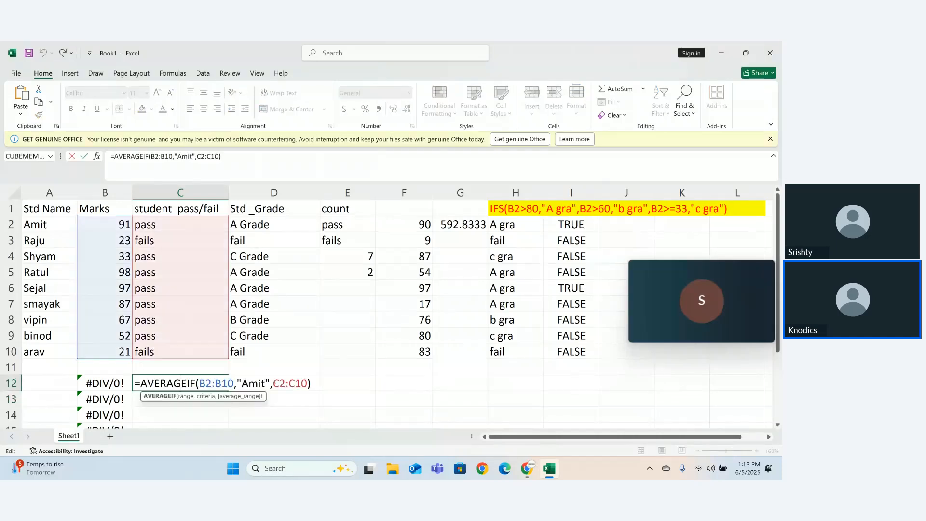
pyautogui.press('BackSpace')
pyautogui.write('b')
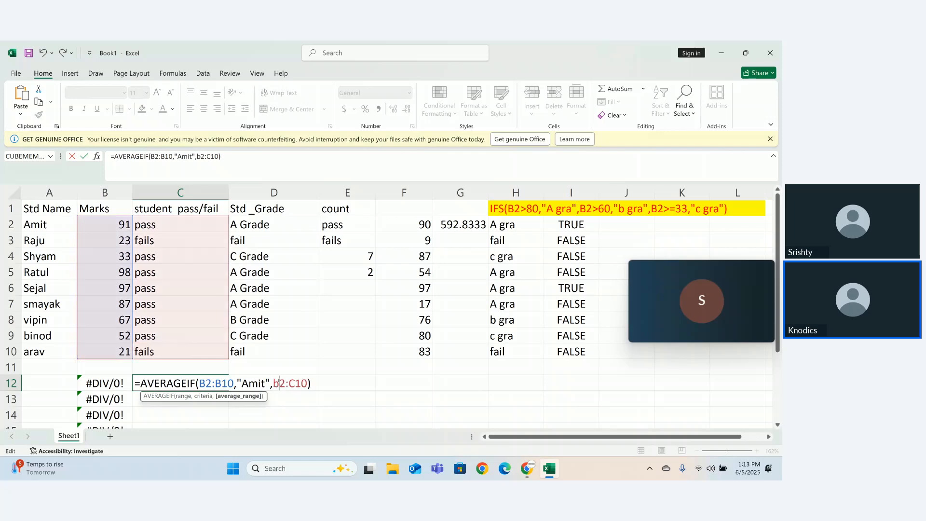
pyautogui.click(293, 385)
pyautogui.press('BackSpace')
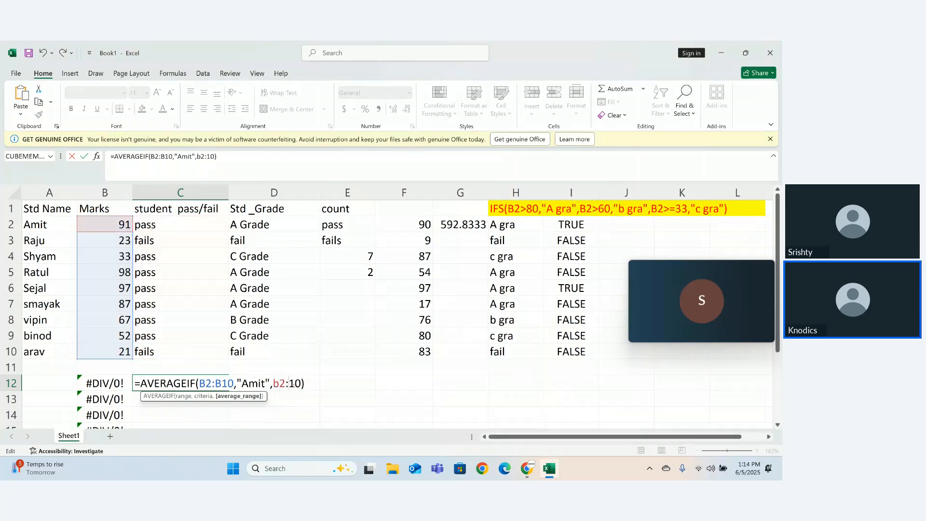
pyautogui.write('b')
pyautogui.press('Return')
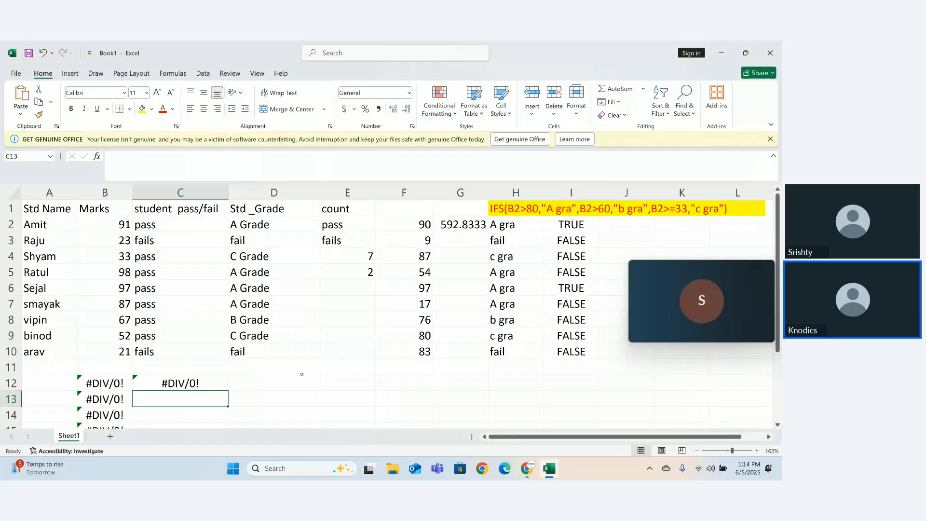
# Clear the AVERAGEIF trial formulas from row 12 downward in columns B and C below the student table.
pyautogui.scroll(-2, 86, 283)
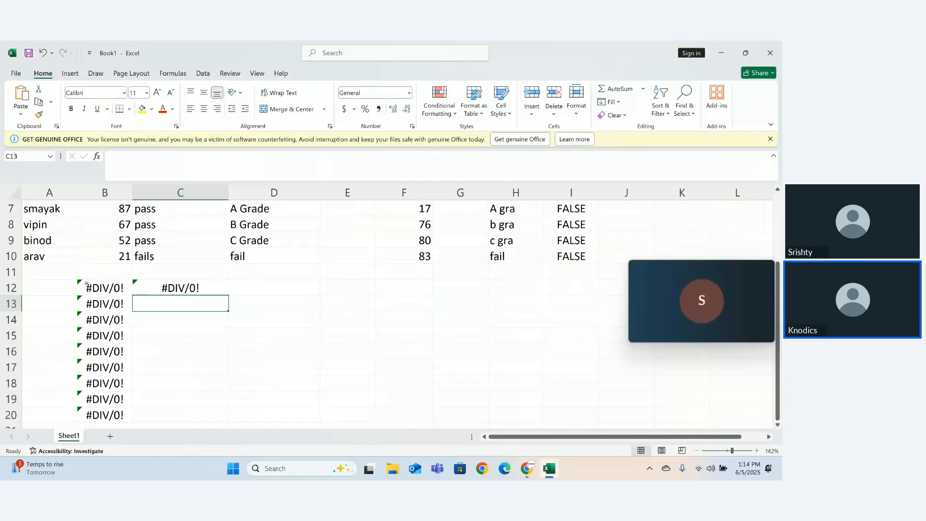
pyautogui.moveTo(65, 280); pyautogui.dragTo(186, 428)
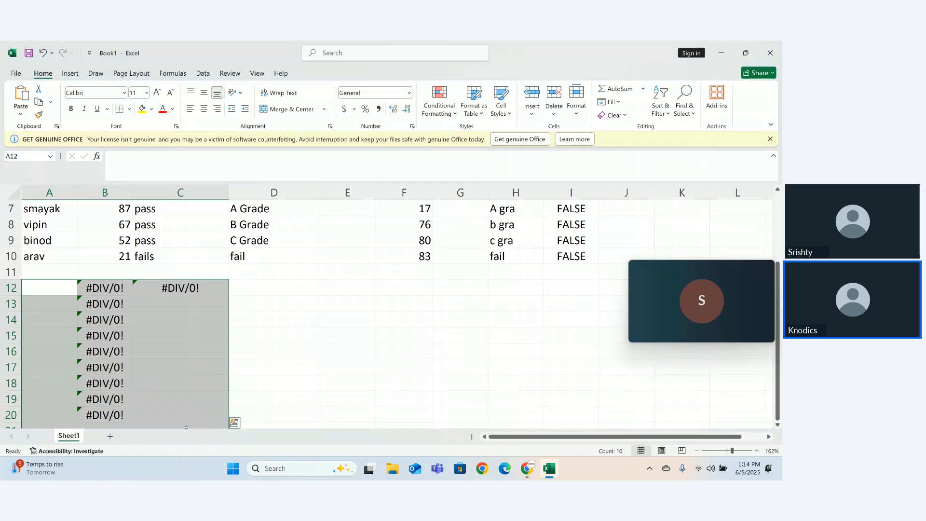
pyautogui.press('Delete')
pyautogui.click(185, 390)
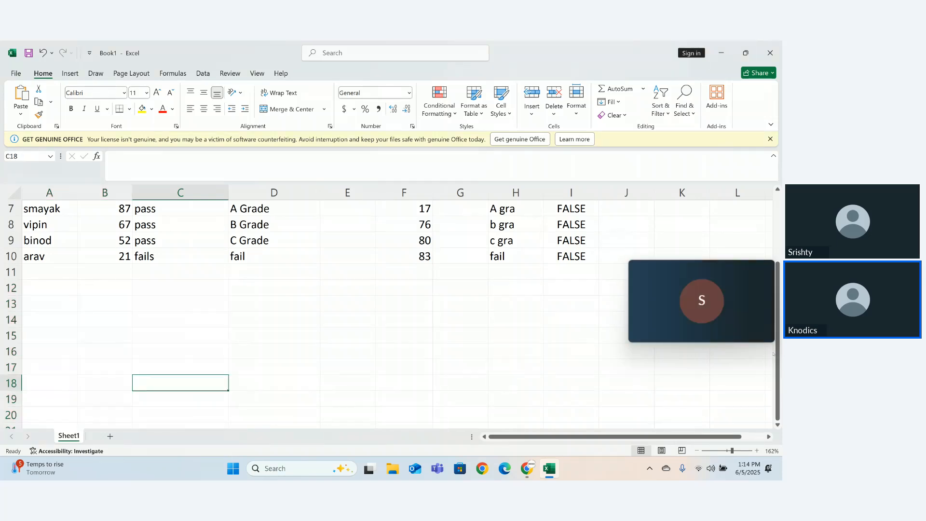
pyautogui.scroll(2, 773, 354)
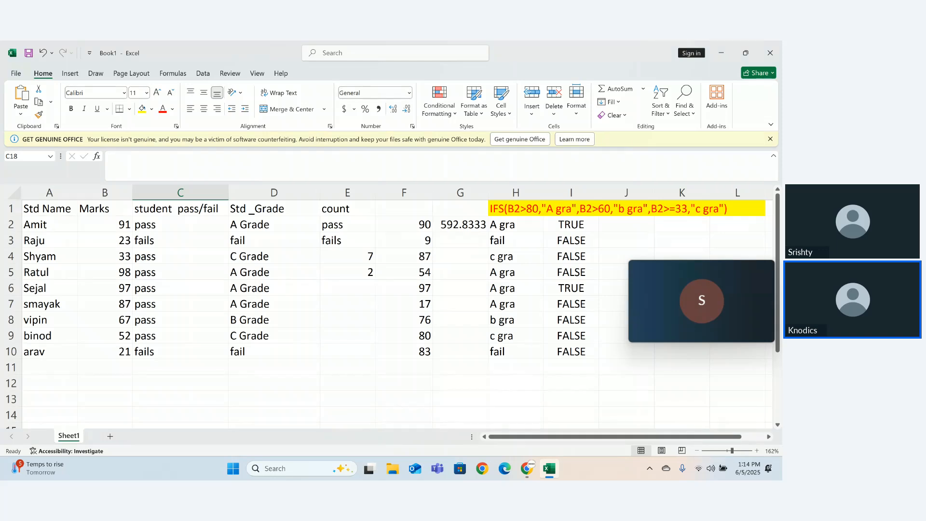
pyautogui.moveTo(729, 329)
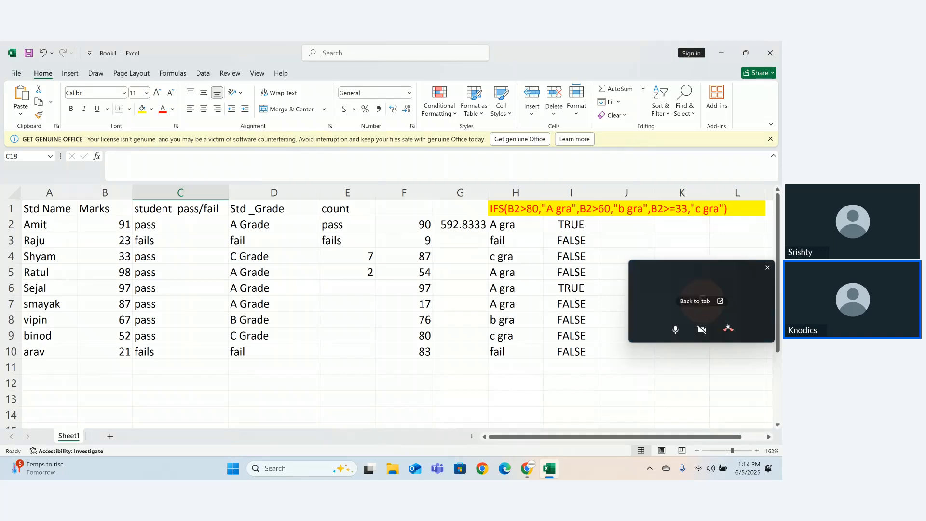
pyautogui.click(597, 424)
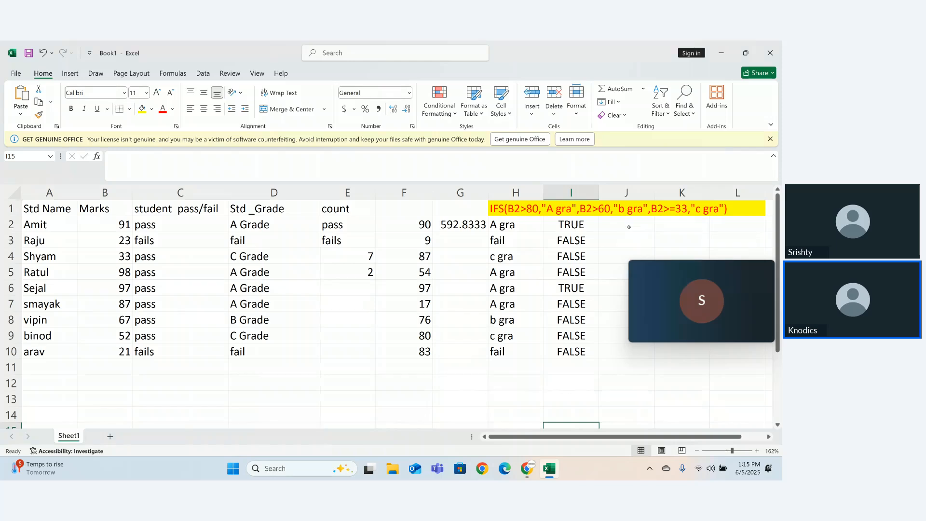
# Enter =OR(B2>=90,F2>=90) in J2 to test whether either mark is at least 90.
pyautogui.click(603, 225)
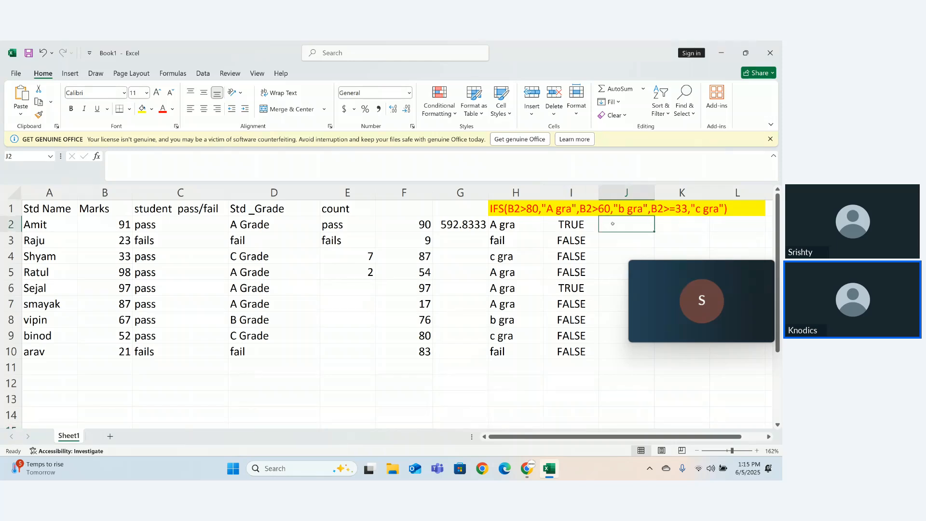
pyautogui.write('=or')
pyautogui.press('Tab')
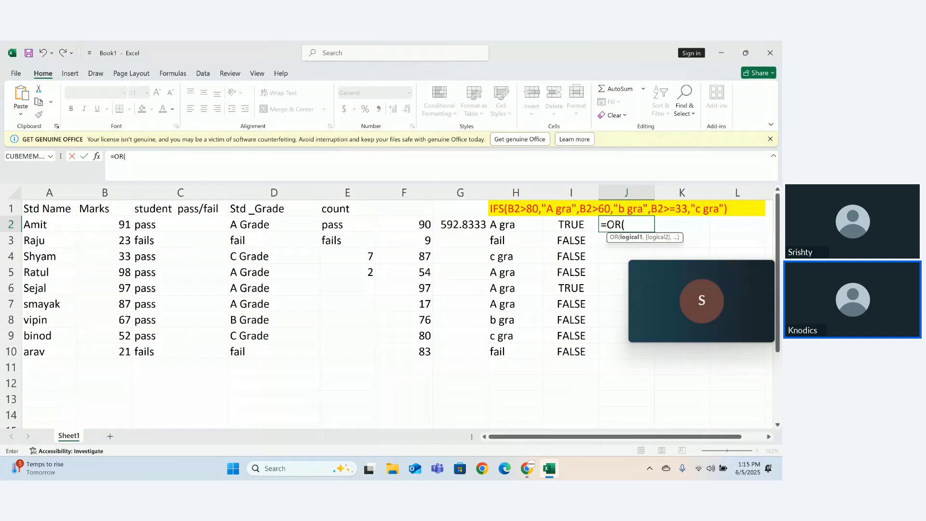
pyautogui.click(119, 225)
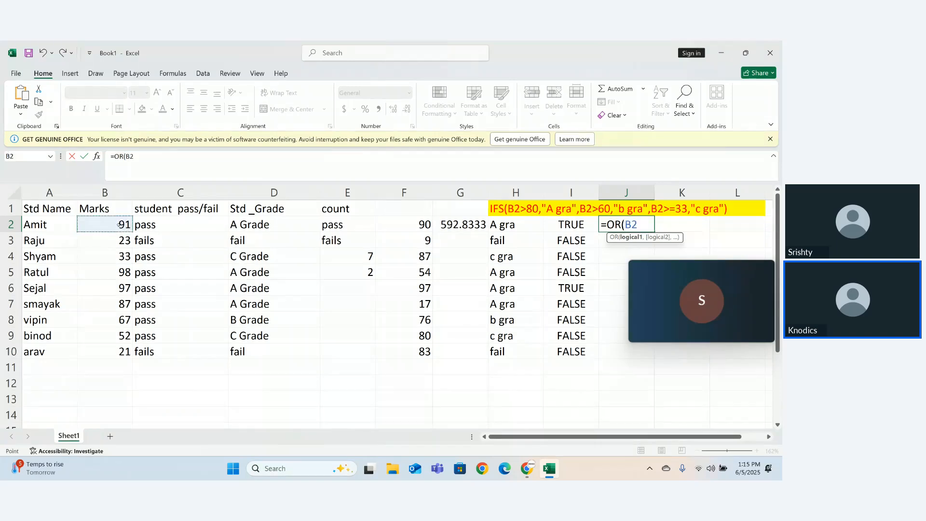
pyautogui.write('>=90,')
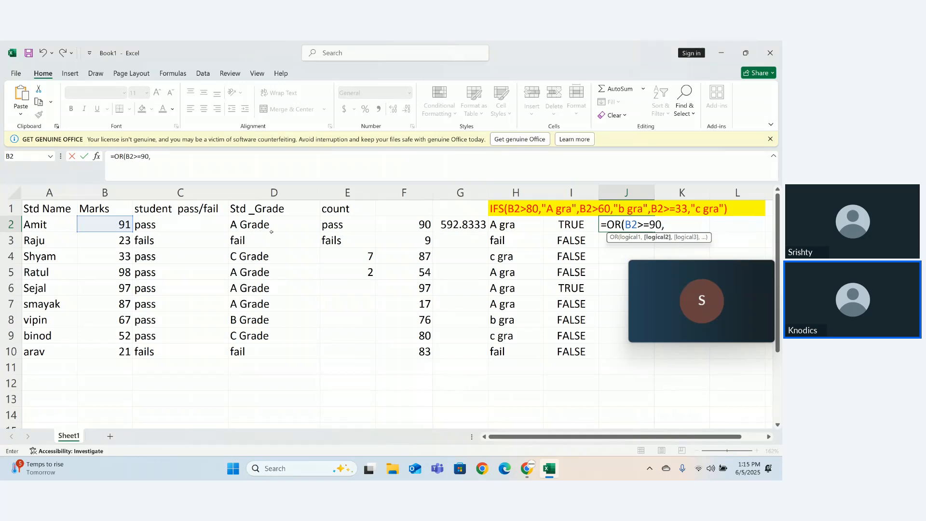
pyautogui.click(411, 226)
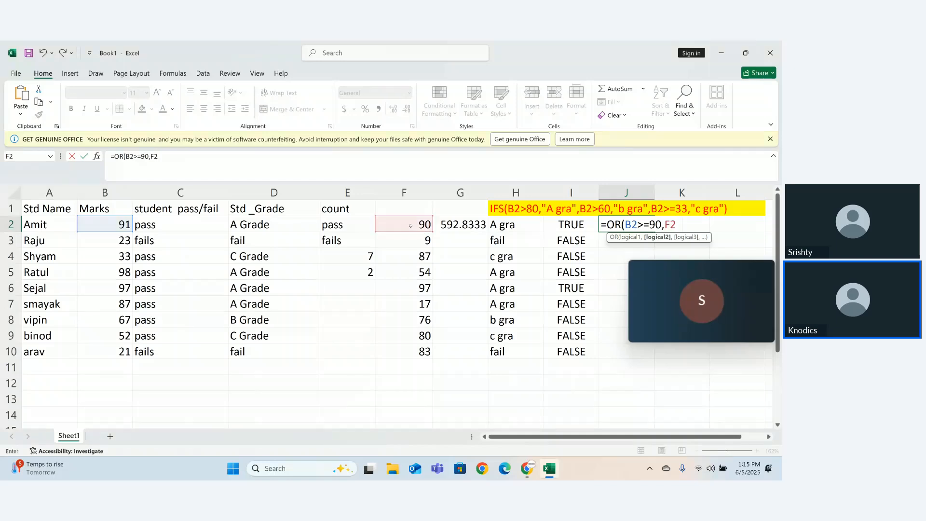
pyautogui.write('>=90)')
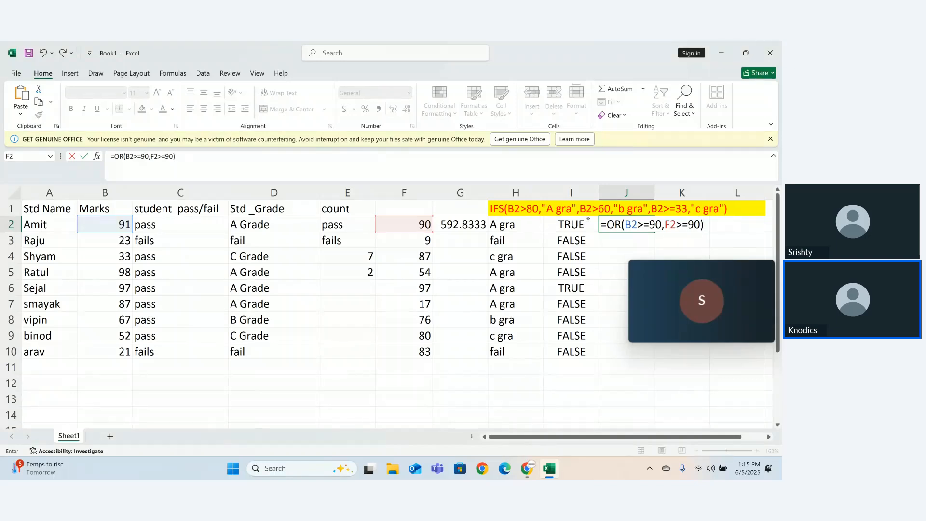
pyautogui.press('Return')
# Fill the OR formula from J2 down to J10 and move the floating meeting window off the results.
pyautogui.press('Up')
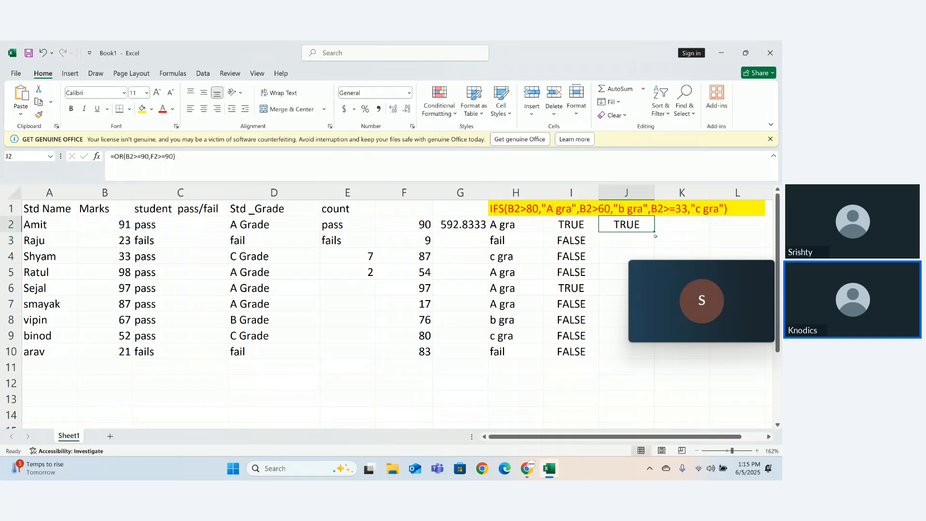
pyautogui.moveTo(655, 232); pyautogui.dragTo(651, 360)
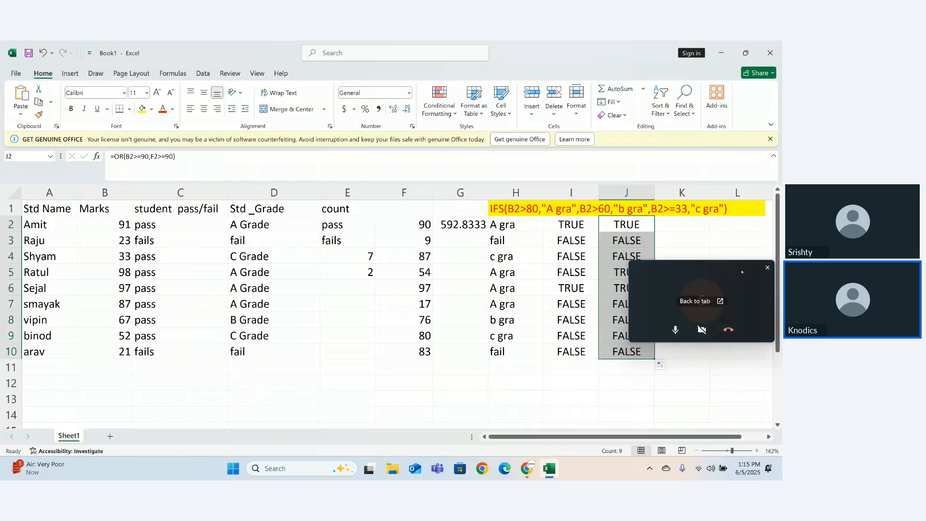
pyautogui.moveTo(741, 274); pyautogui.dragTo(76, 383)
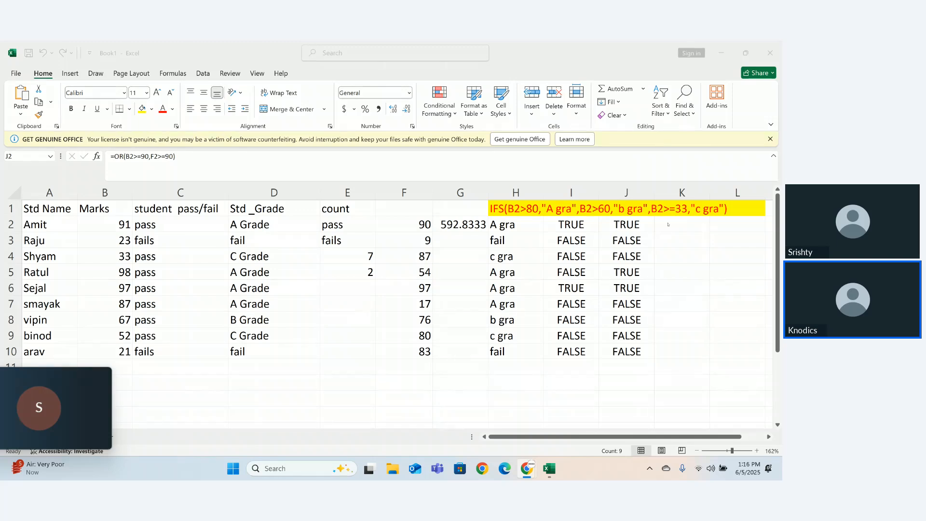
# Enter =NOT(I2) in K2 to reverse the AND result and fill it down to K10.
pyautogui.click(687, 227)
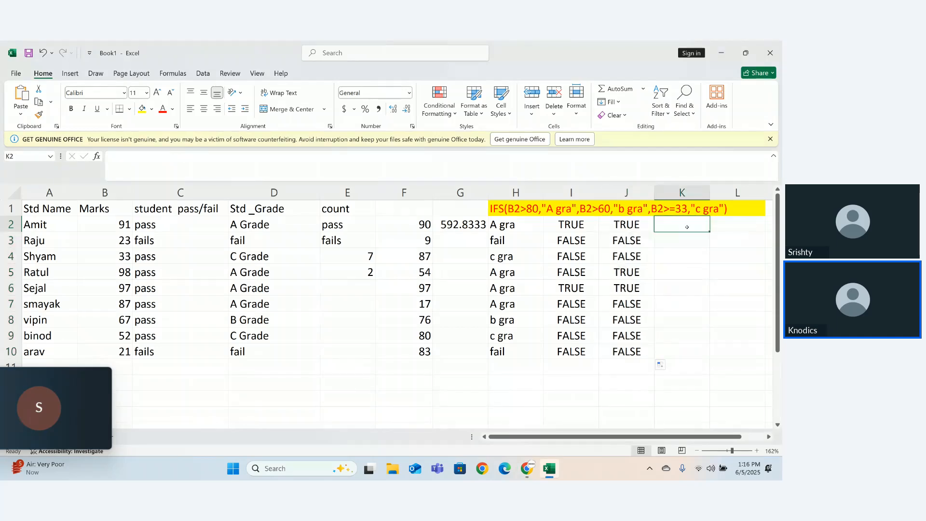
pyautogui.write('=no')
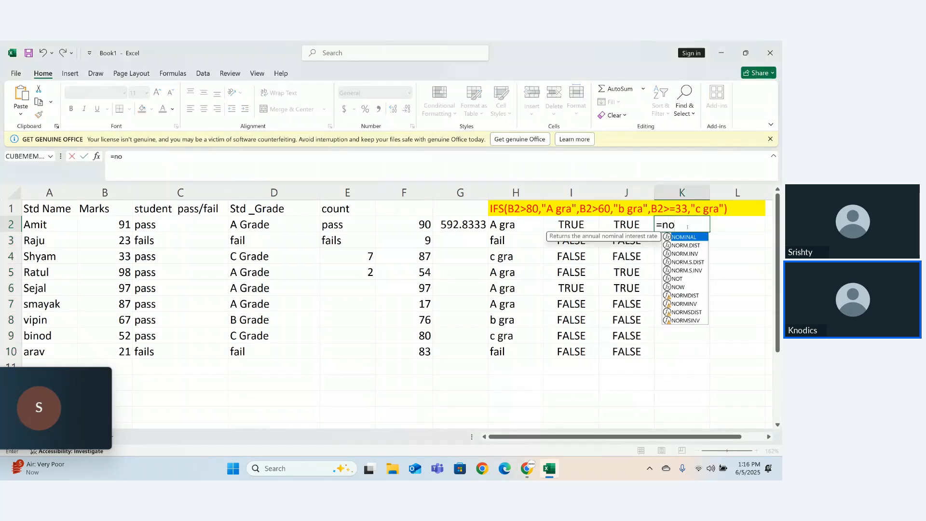
pyautogui.write('t')
pyautogui.press('Tab')
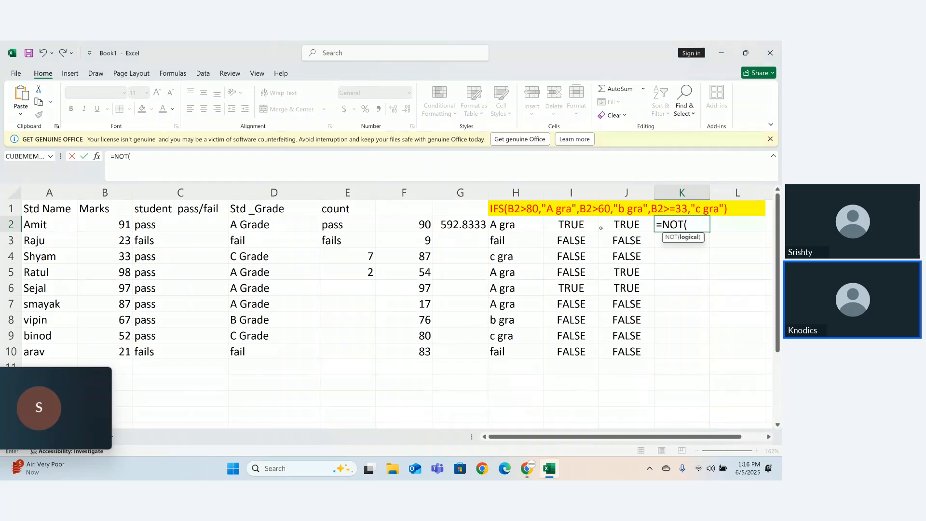
pyautogui.click(563, 222)
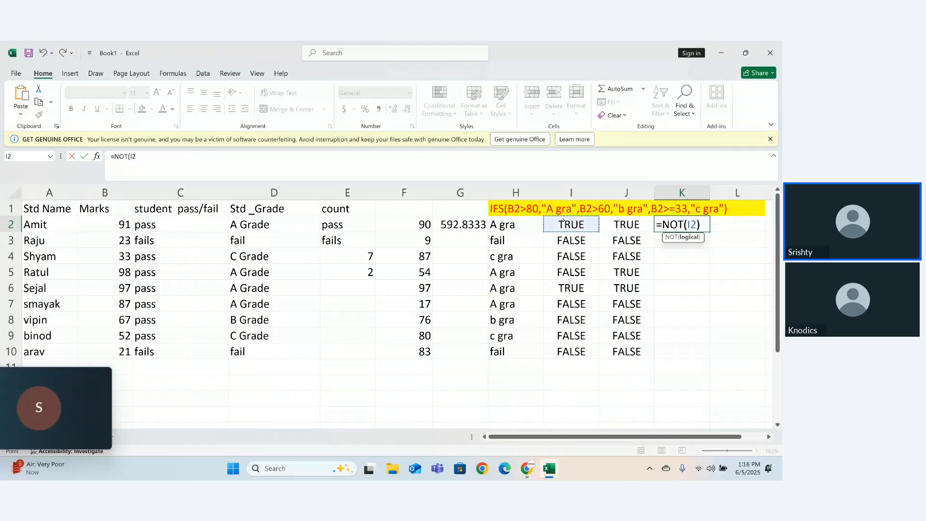
pyautogui.press('Return')
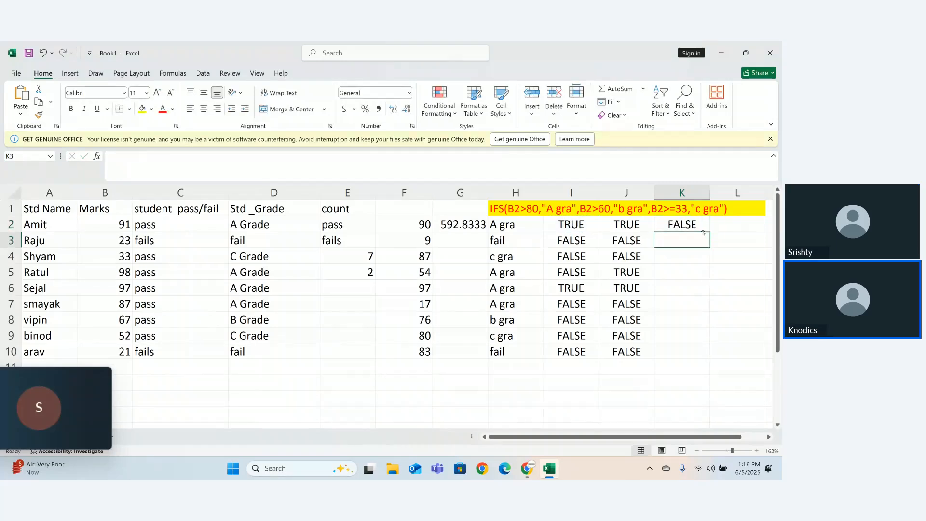
pyautogui.click(704, 227)
pyautogui.moveTo(709, 235); pyautogui.dragTo(709, 357)
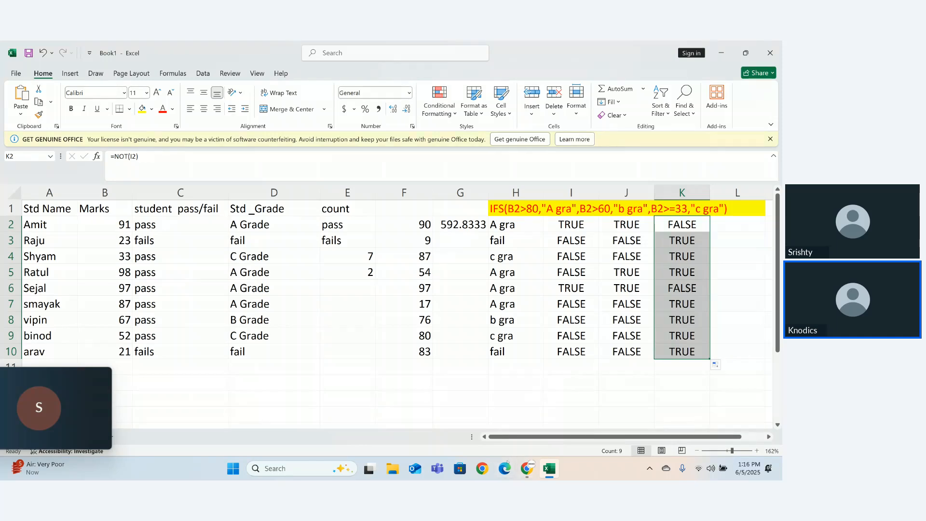
# Switch to the DA27 Excel Session meeting in Chrome and open its additional meeting options.
pyautogui.moveTo(526, 476)
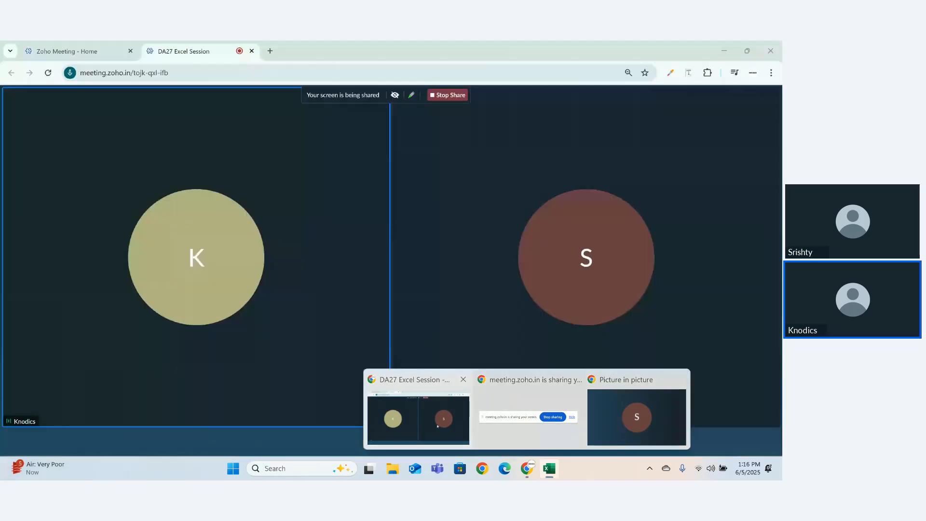
pyautogui.click(438, 426)
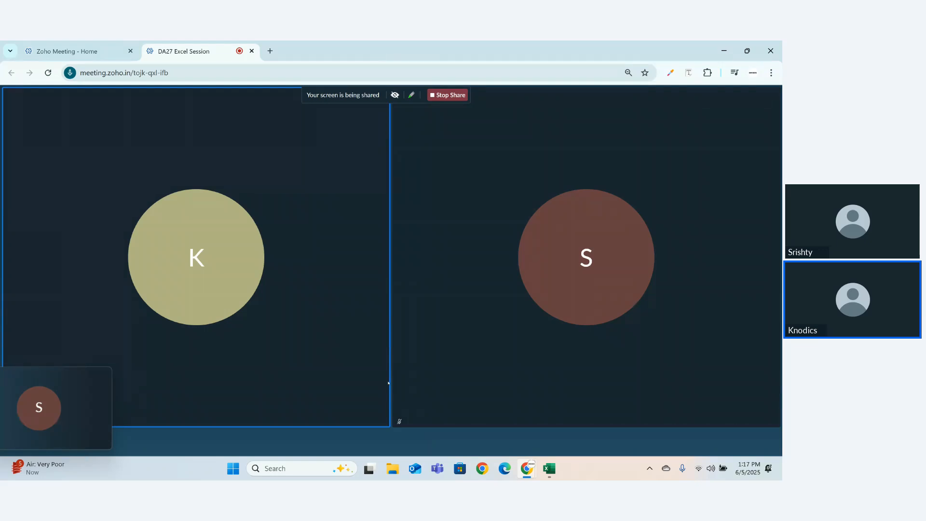
pyautogui.moveTo(417, 443)
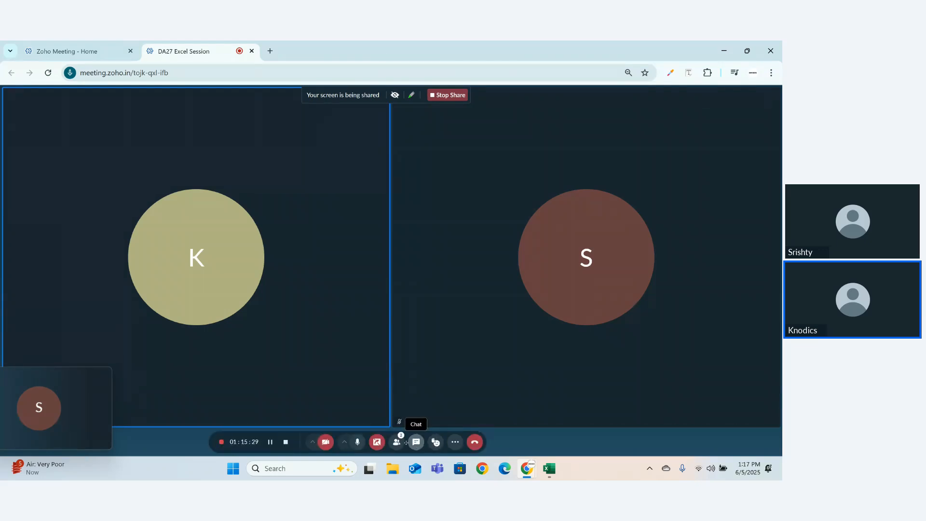
pyautogui.click(455, 443)
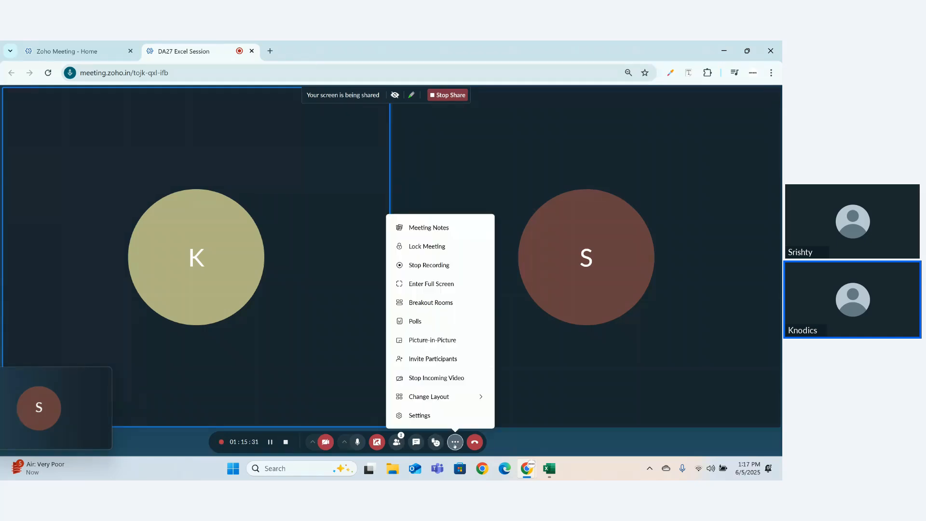